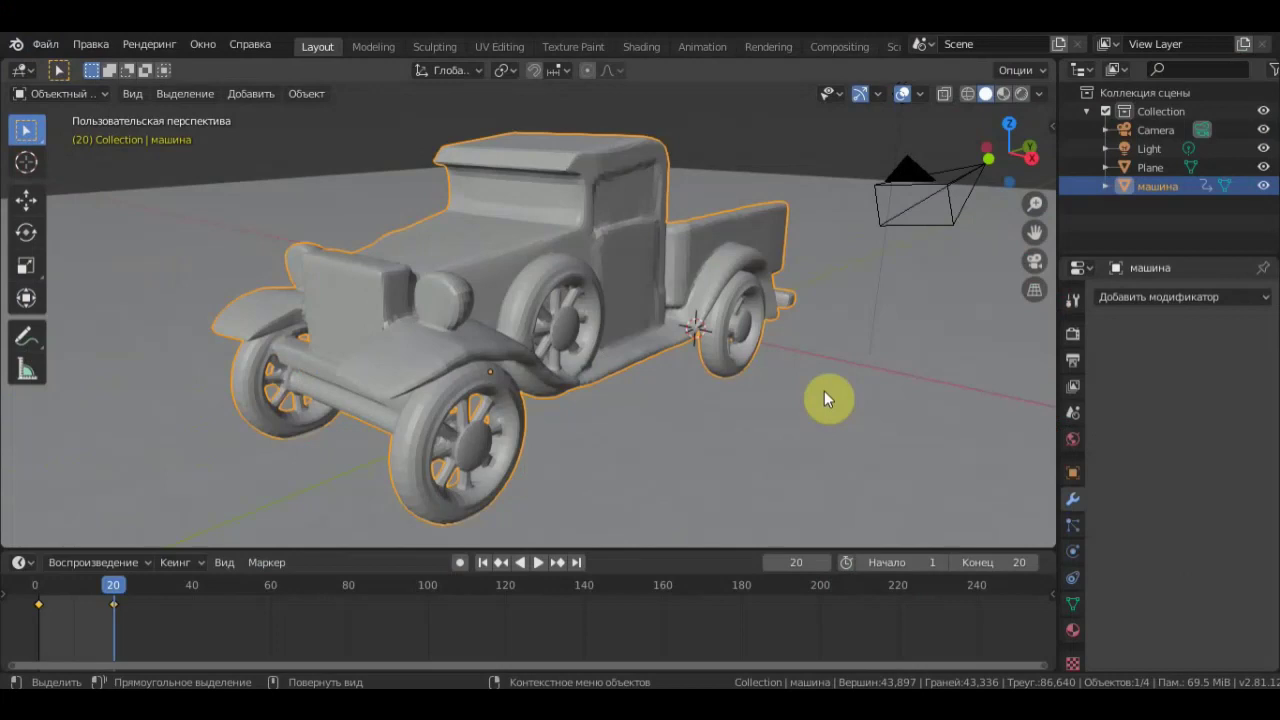
- Orbit around the truck and switch to Material Preview to show it green on sandy ground
{"action": "scroll", "coordinate": [824, 393], "scroll_direction": "up", "scroll_amount": 2}
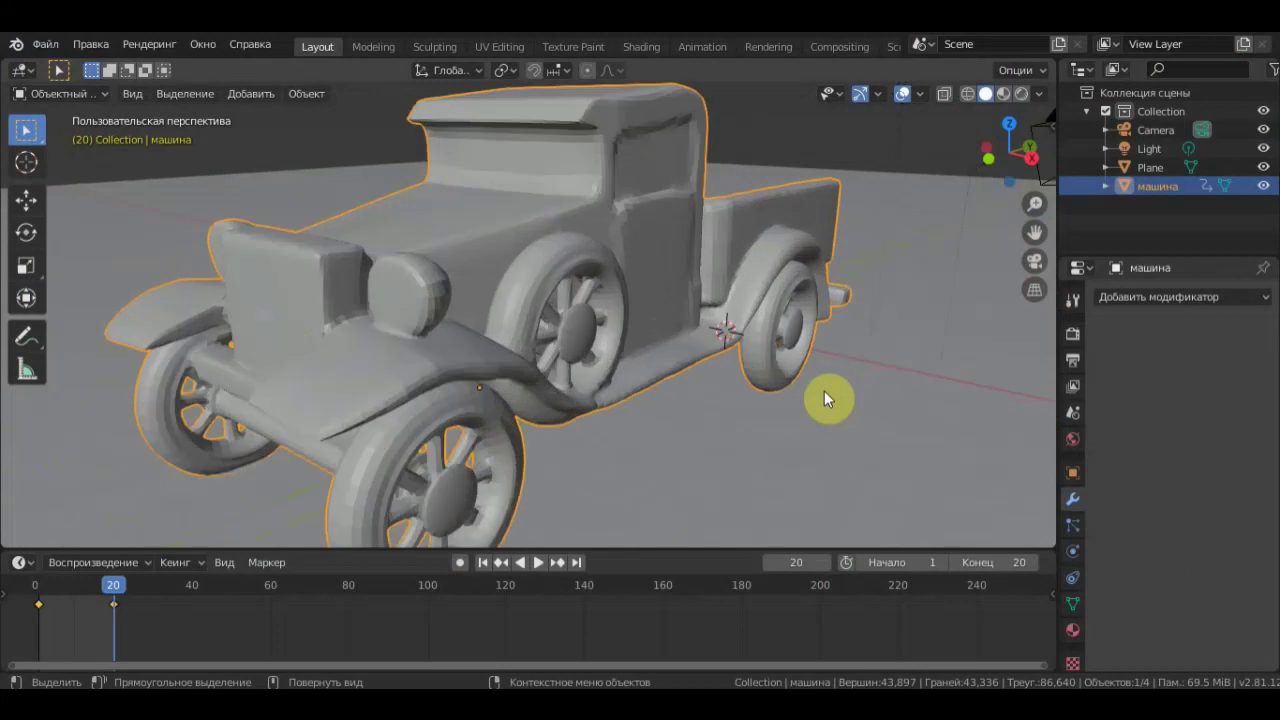
{"action": "scroll", "coordinate": [827, 386], "scroll_direction": "down", "scroll_amount": 2}
{"action": "scroll", "coordinate": [829, 388], "scroll_direction": "down", "scroll_amount": 1}
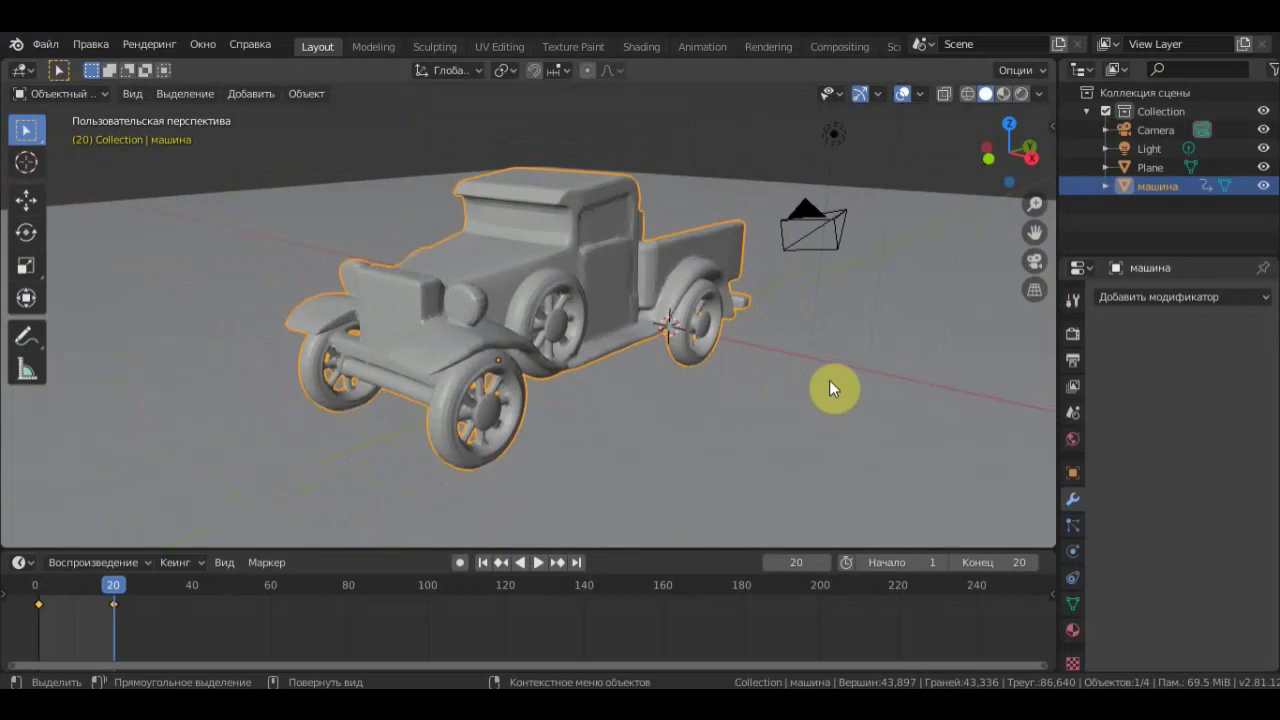
{"action": "scroll", "coordinate": [810, 378], "scroll_direction": "down", "scroll_amount": 1}
{"action": "scroll", "coordinate": [791, 374], "scroll_direction": "up", "scroll_amount": 2}
{"action": "scroll", "coordinate": [791, 374], "scroll_direction": "down", "scroll_amount": 2}
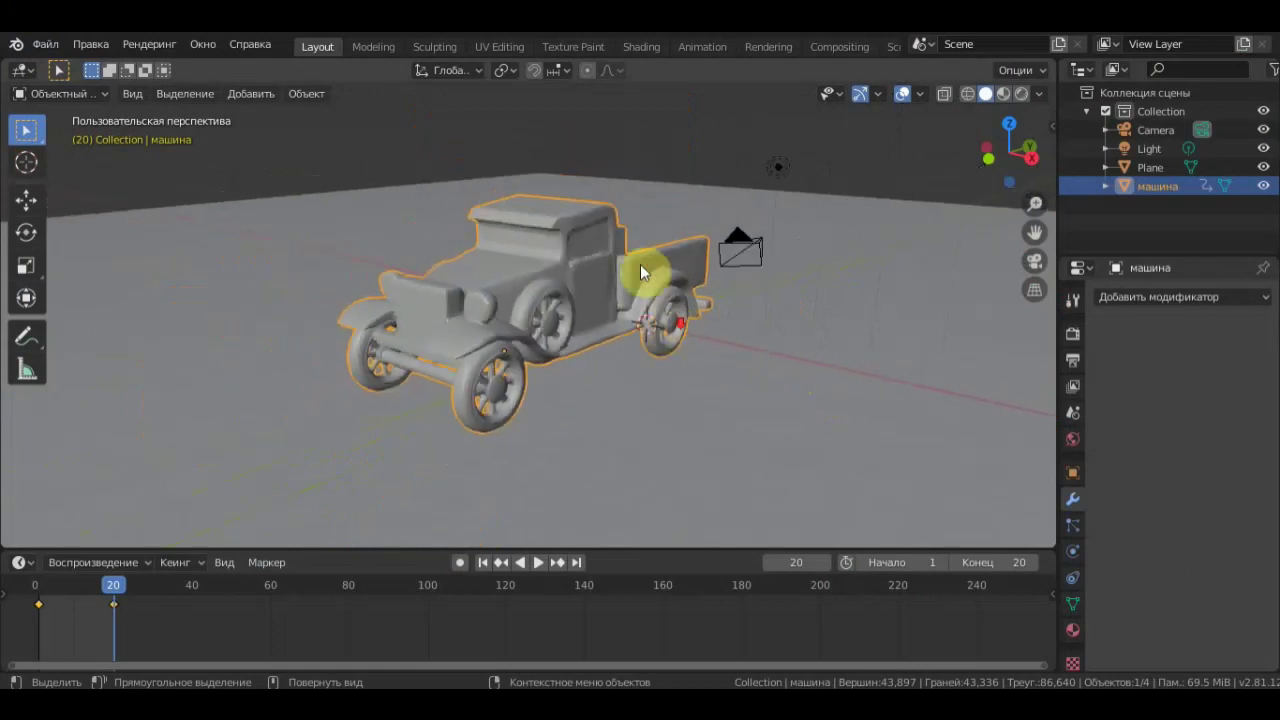
{"action": "mouse_move", "coordinate": [415, 310]}
{"action": "middle_mouse_down"}
{"action": "mouse_move", "coordinate": [543, 329]}
{"action": "mouse_move", "coordinate": [506, 323]}
{"action": "mouse_move", "coordinate": [528, 334]}
{"action": "middle_mouse_up"}
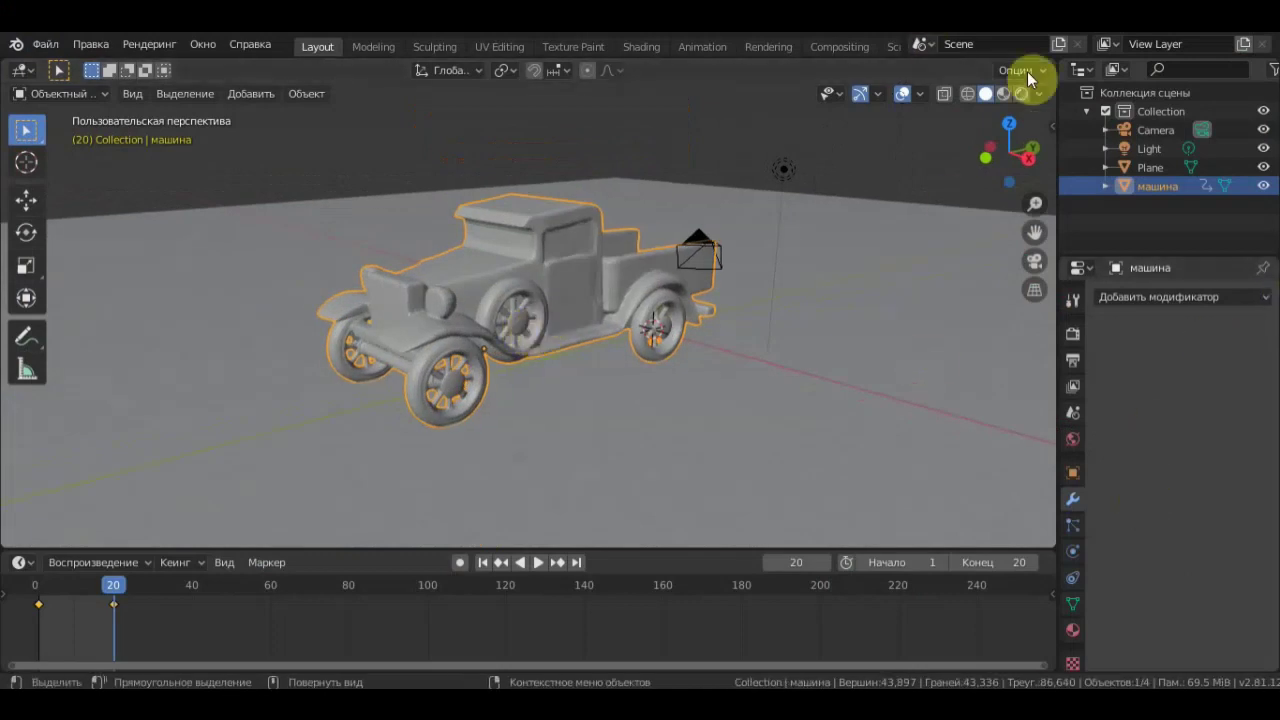
{"action": "left_click", "coordinate": [1004, 97]}
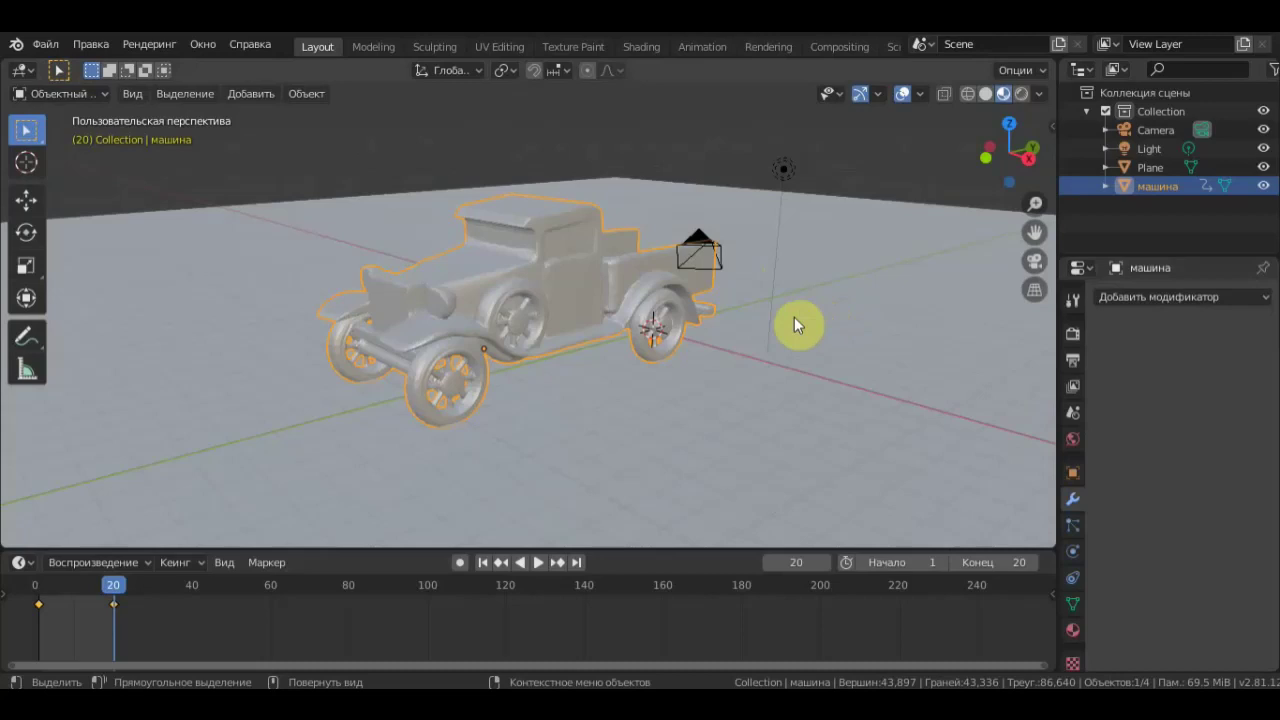
{"action": "scroll", "coordinate": [794, 317], "scroll_direction": "up", "scroll_amount": 2}
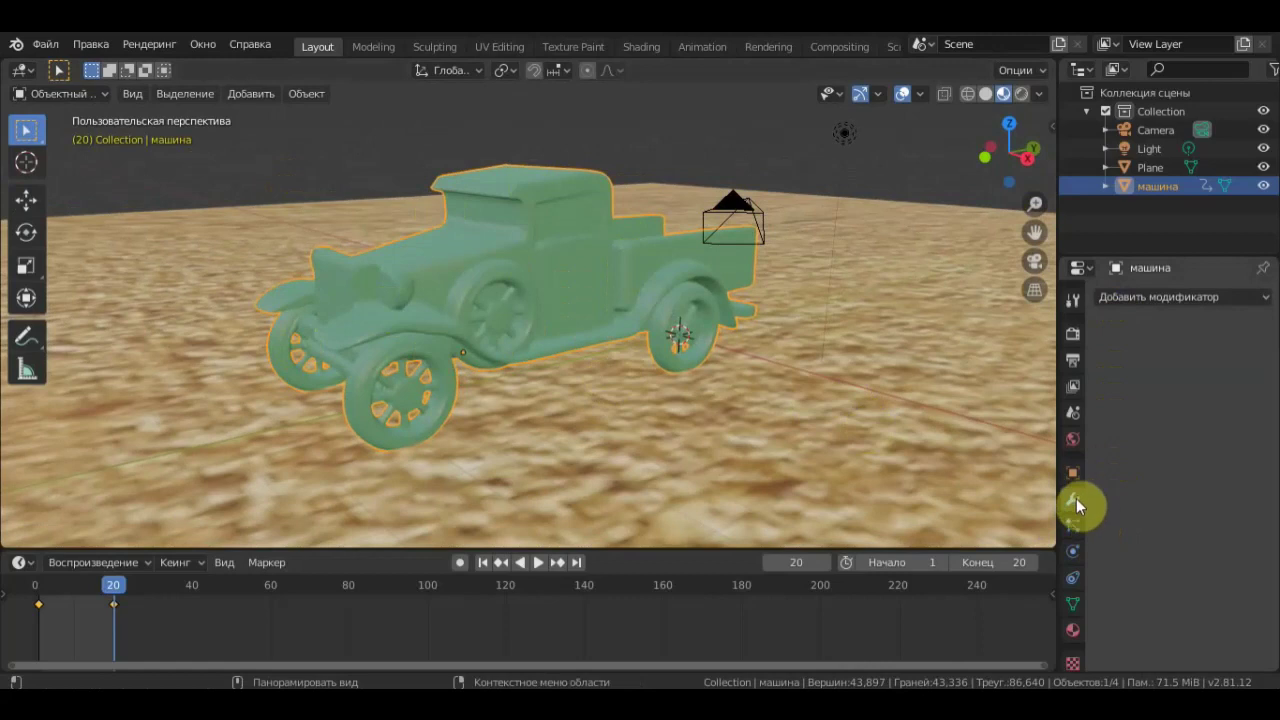
- Add a Particle System and an Explode modifier to the truck, widen the Properties editor, and play
{"action": "left_click", "coordinate": [1190, 296]}
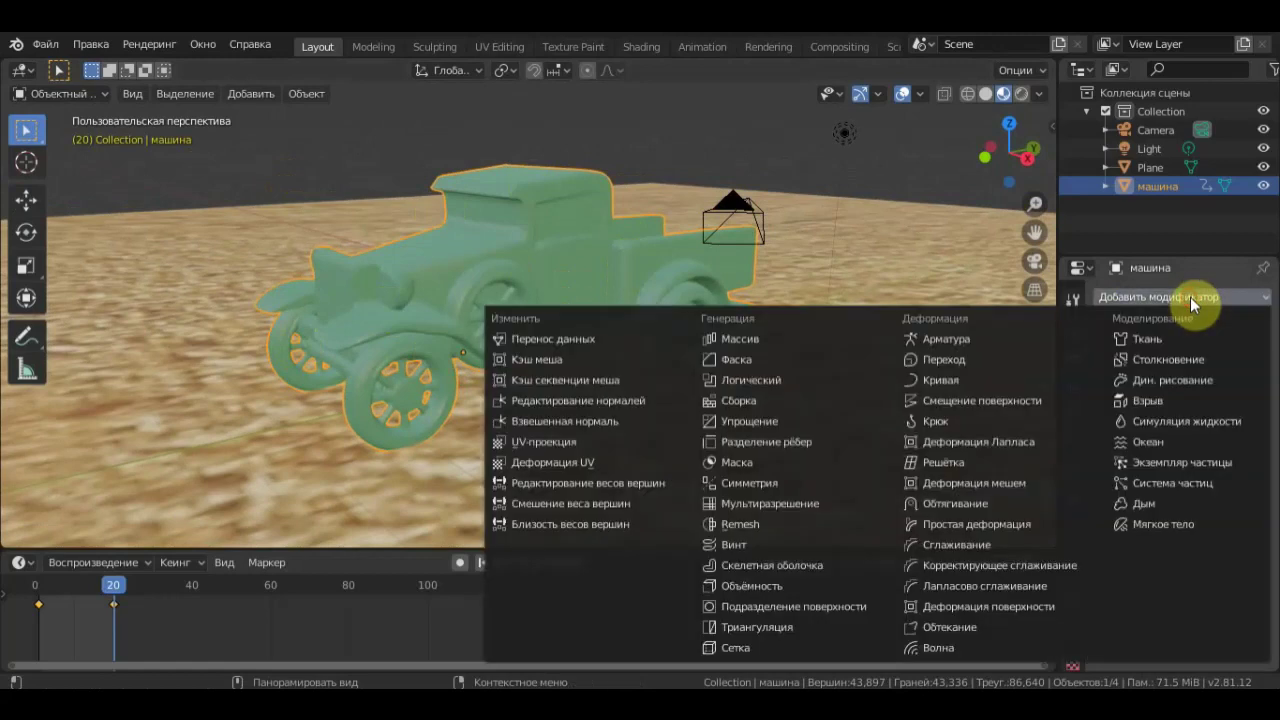
{"action": "left_click", "coordinate": [1173, 484]}
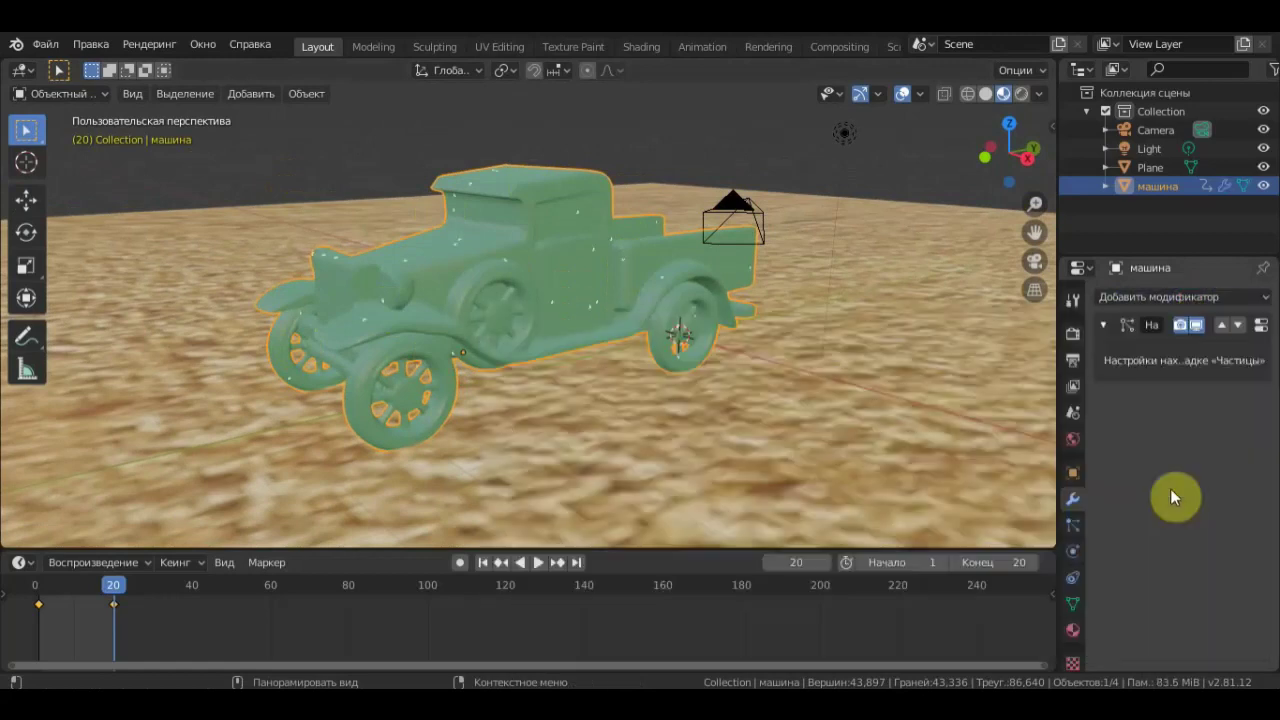
{"action": "left_click", "coordinate": [1156, 296]}
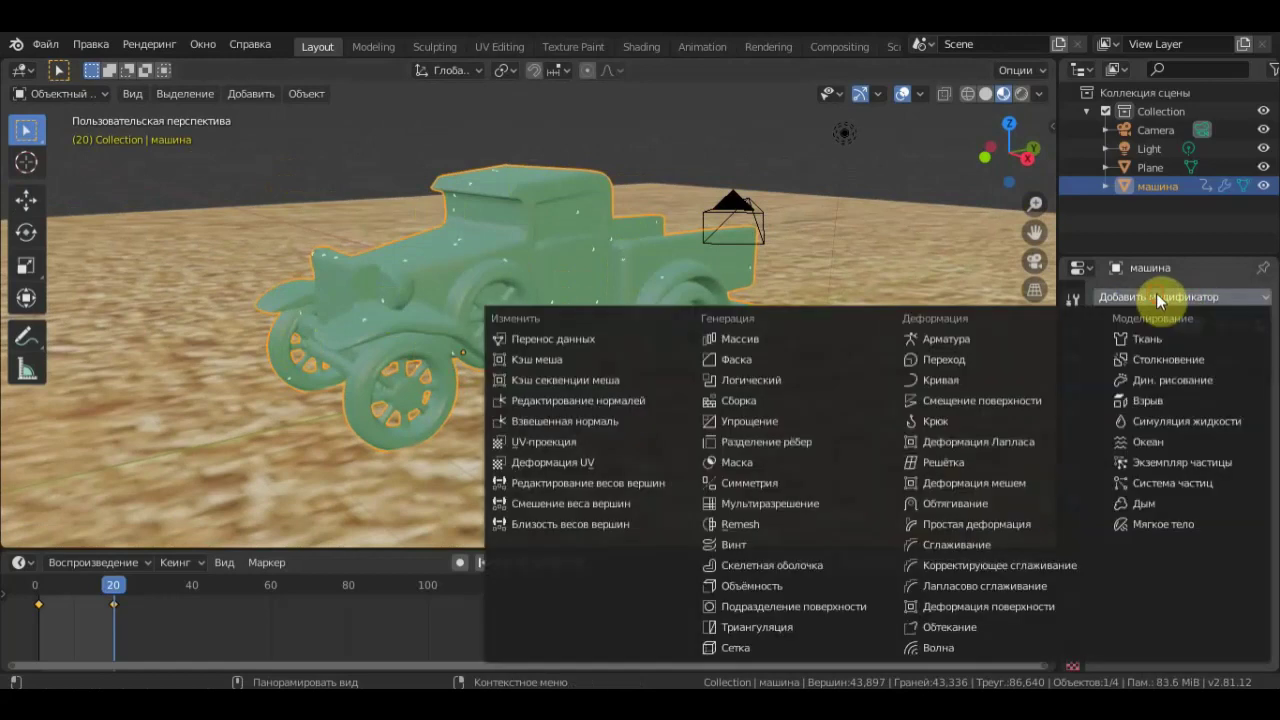
{"action": "left_click", "coordinate": [1193, 400]}
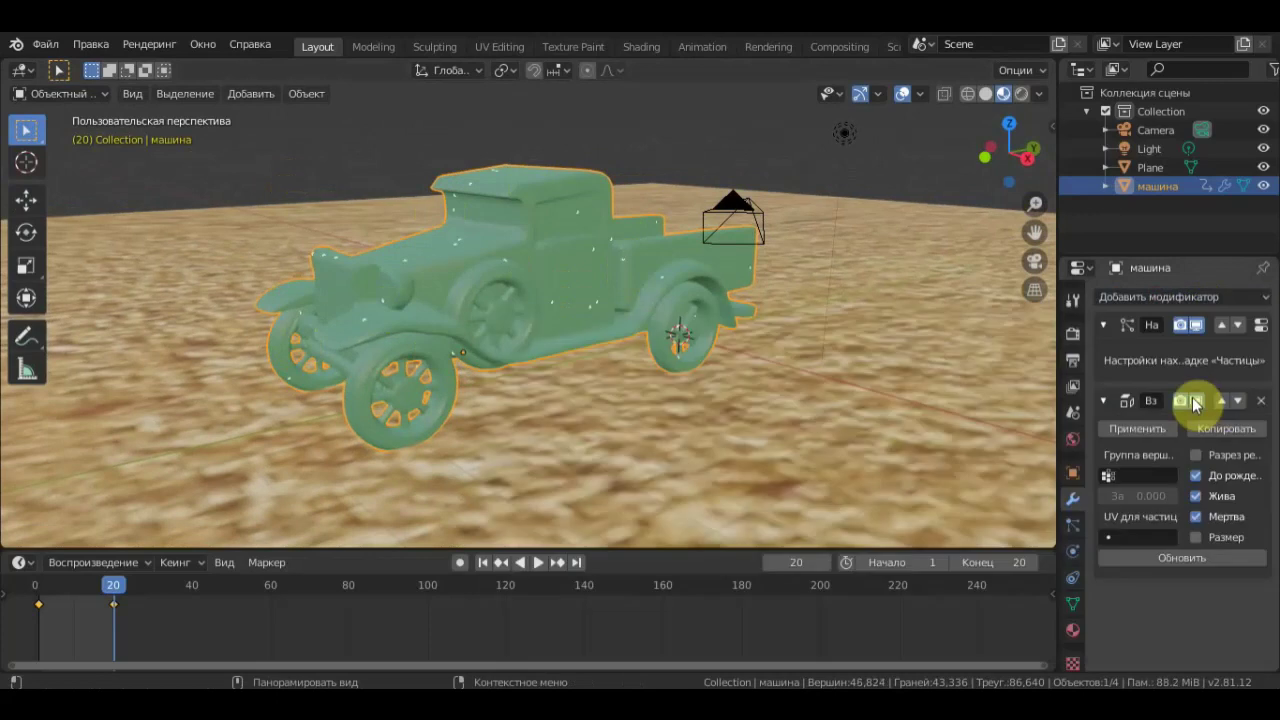
{"action": "left_click_drag", "start_coordinate": [1054, 455], "coordinate": [988, 457]}
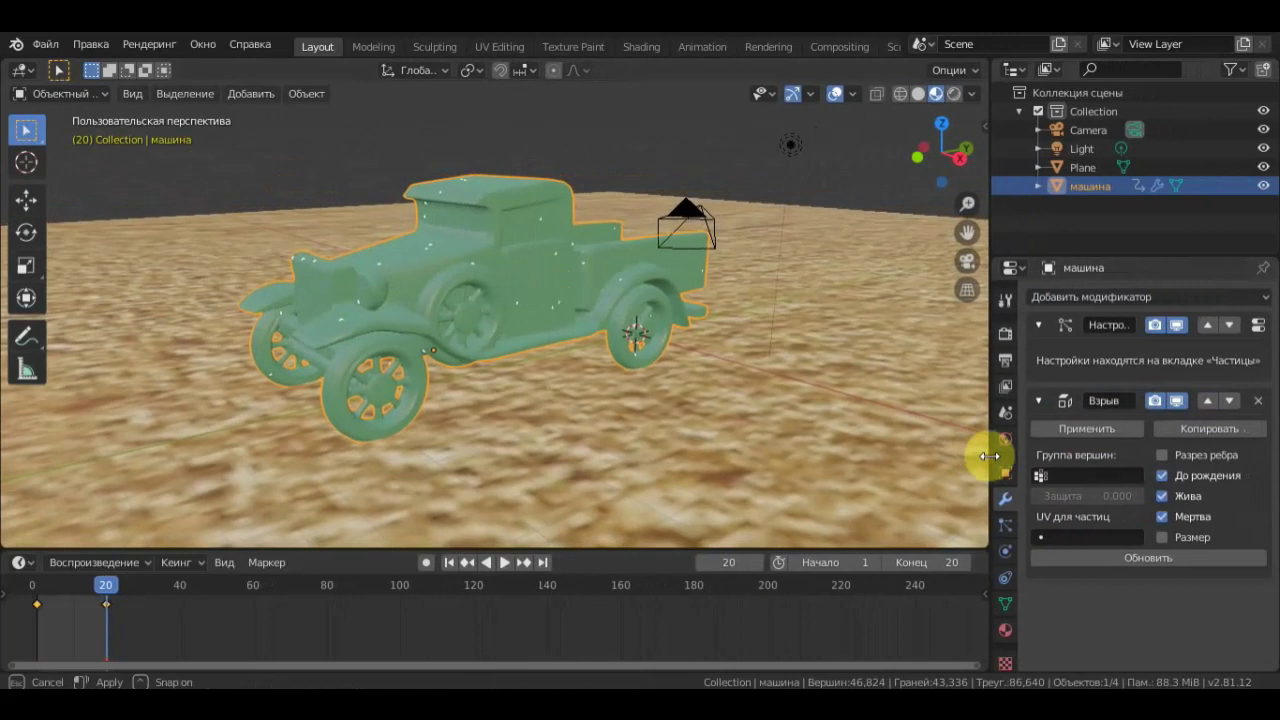
{"action": "left_click", "coordinate": [502, 563]}
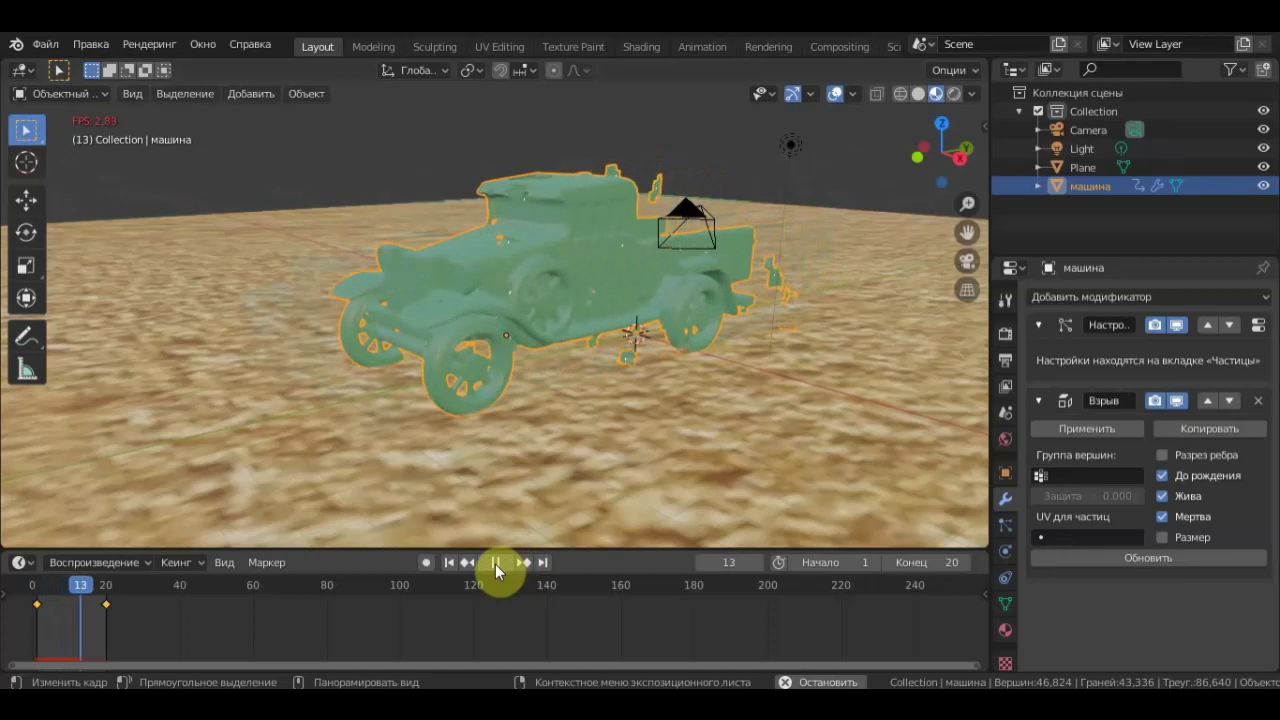
- Enable Cut Edges and disable Dead in the Explode modifier, then replay the explosion
{"action": "left_click", "coordinate": [494, 564]}
{"action": "left_click", "coordinate": [636, 325]}
{"action": "middle_click_drag", "start_coordinate": [633, 378], "coordinate": [685, 388]}
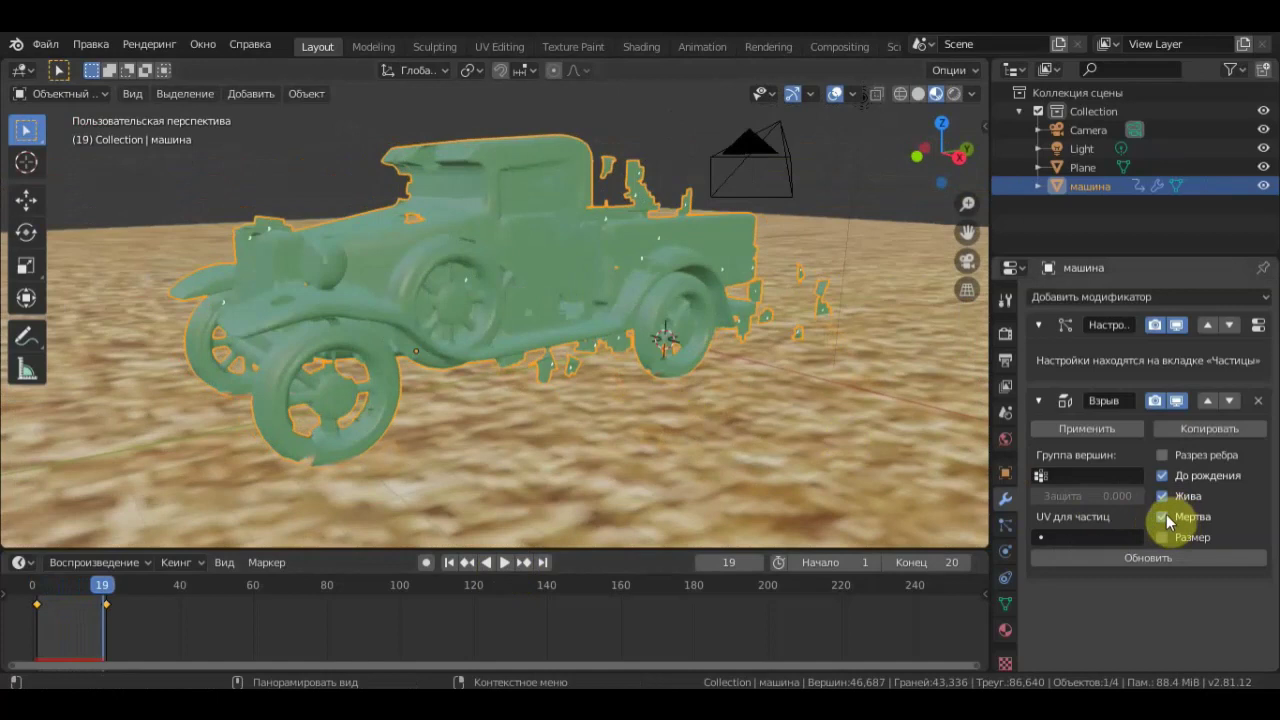
{"action": "left_click", "coordinate": [1165, 494]}
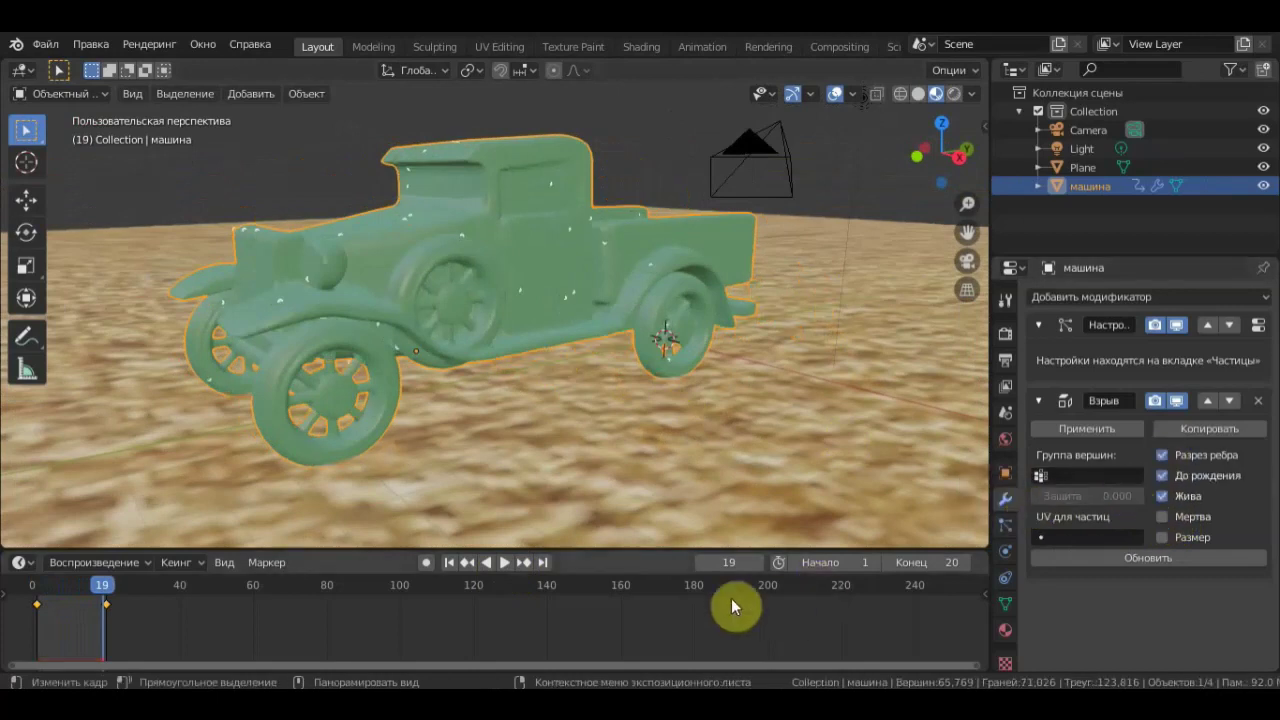
{"action": "left_click", "coordinate": [503, 562]}
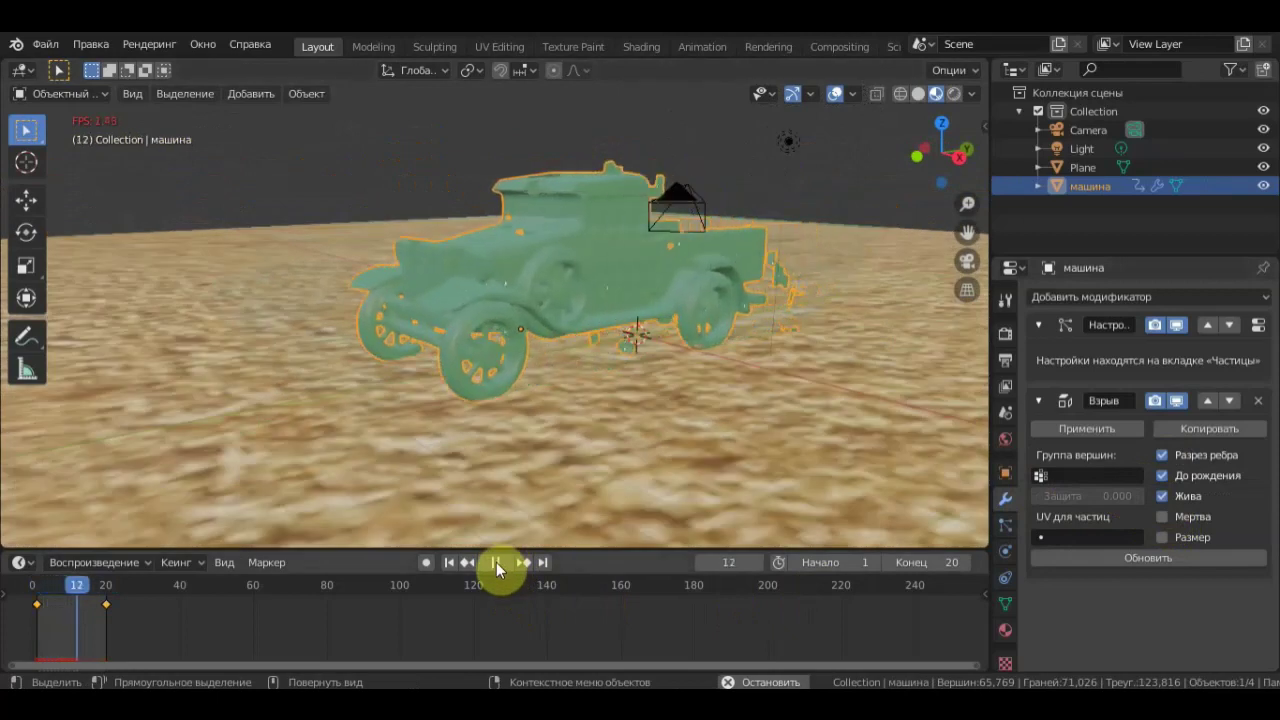
{"action": "left_click", "coordinate": [496, 562]}
{"action": "mouse_move", "coordinate": [471, 462]}
{"action": "middle_mouse_down"}
{"action": "mouse_move", "coordinate": [834, 463]}
{"action": "mouse_move", "coordinate": [523, 480]}
{"action": "mouse_move", "coordinate": [471, 470]}
{"action": "mouse_move", "coordinate": [484, 454]}
{"action": "middle_mouse_up"}
{"action": "scroll", "coordinate": [484, 454], "scroll_direction": "up", "scroll_amount": 2}
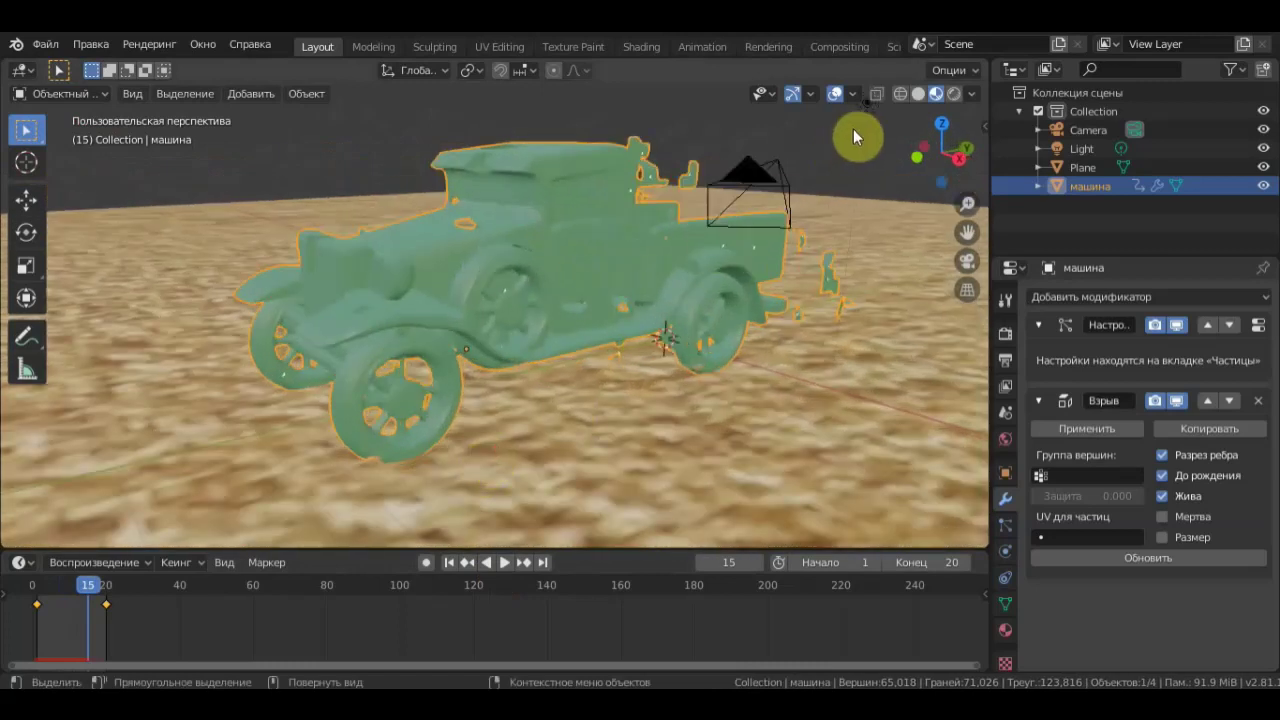
- Switch to Solid shading and set the truck's particle Number to 200
{"action": "left_click", "coordinate": [918, 93]}
{"action": "middle_click_drag", "start_coordinate": [876, 268], "coordinate": [834, 386]}
{"action": "scroll", "coordinate": [834, 386], "scroll_direction": "up", "scroll_amount": 3}
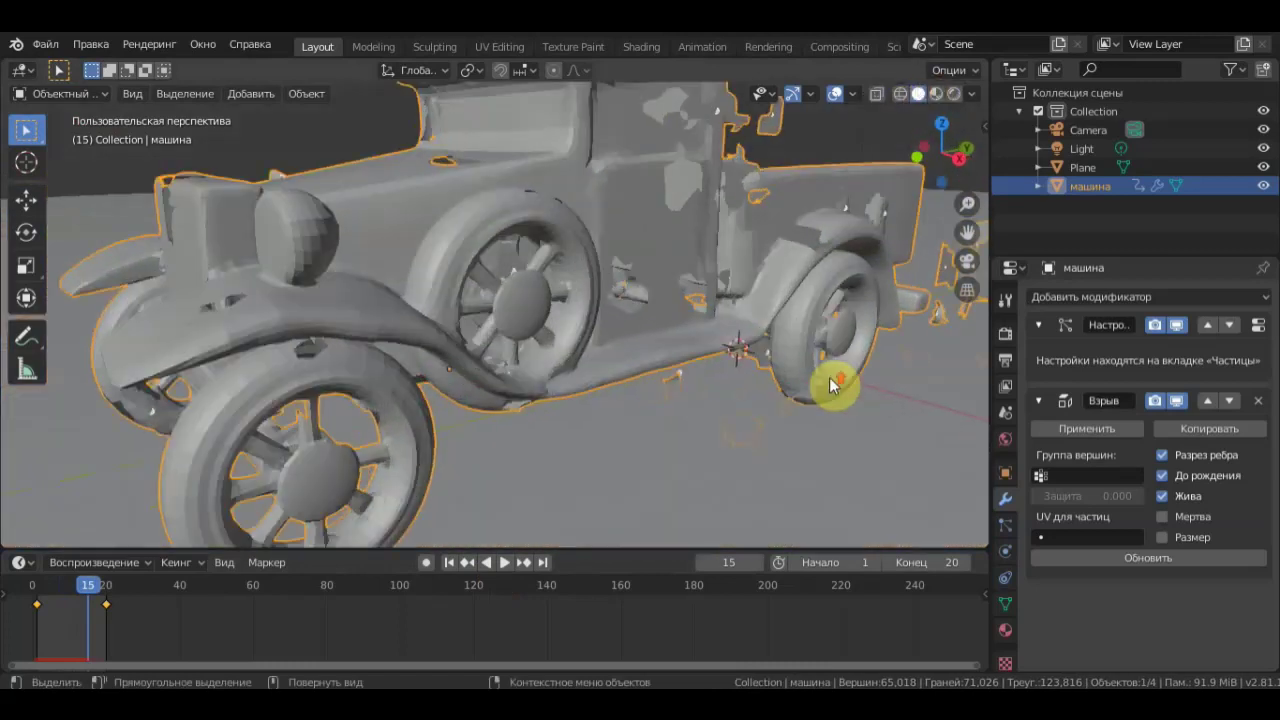
{"action": "scroll", "coordinate": [828, 378], "scroll_direction": "down", "scroll_amount": 3}
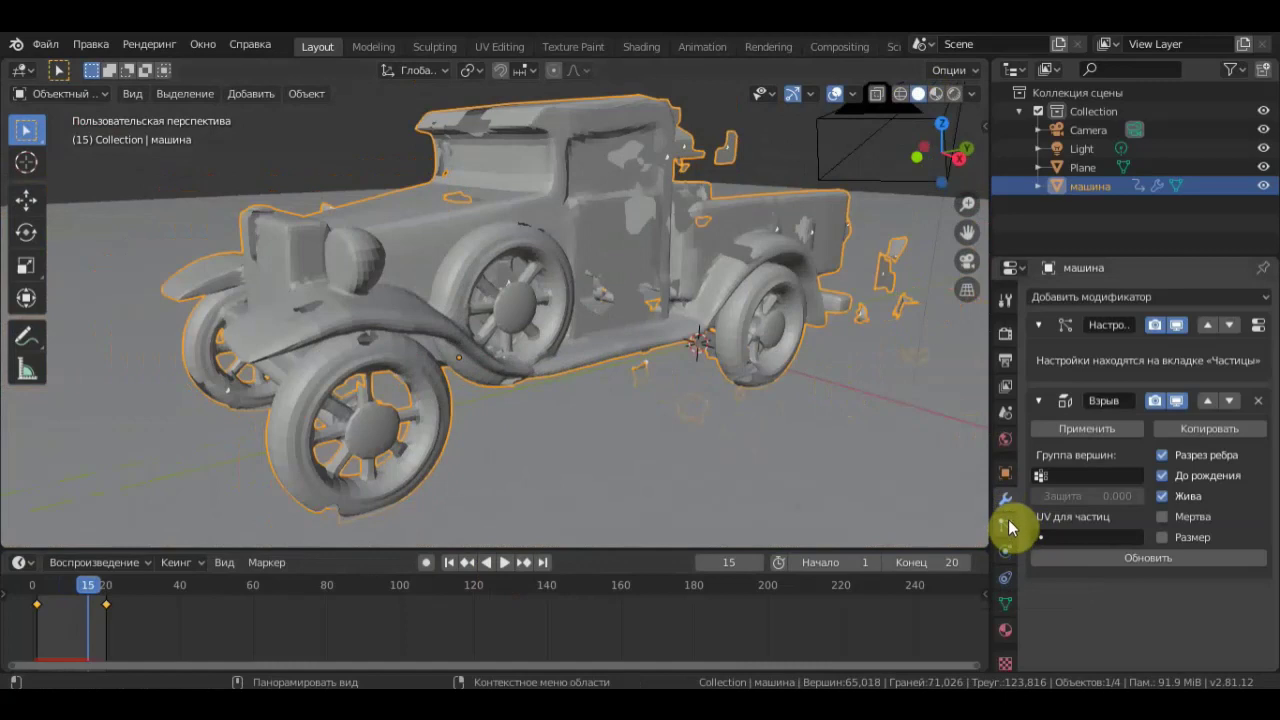
{"action": "left_click", "coordinate": [1005, 525]}
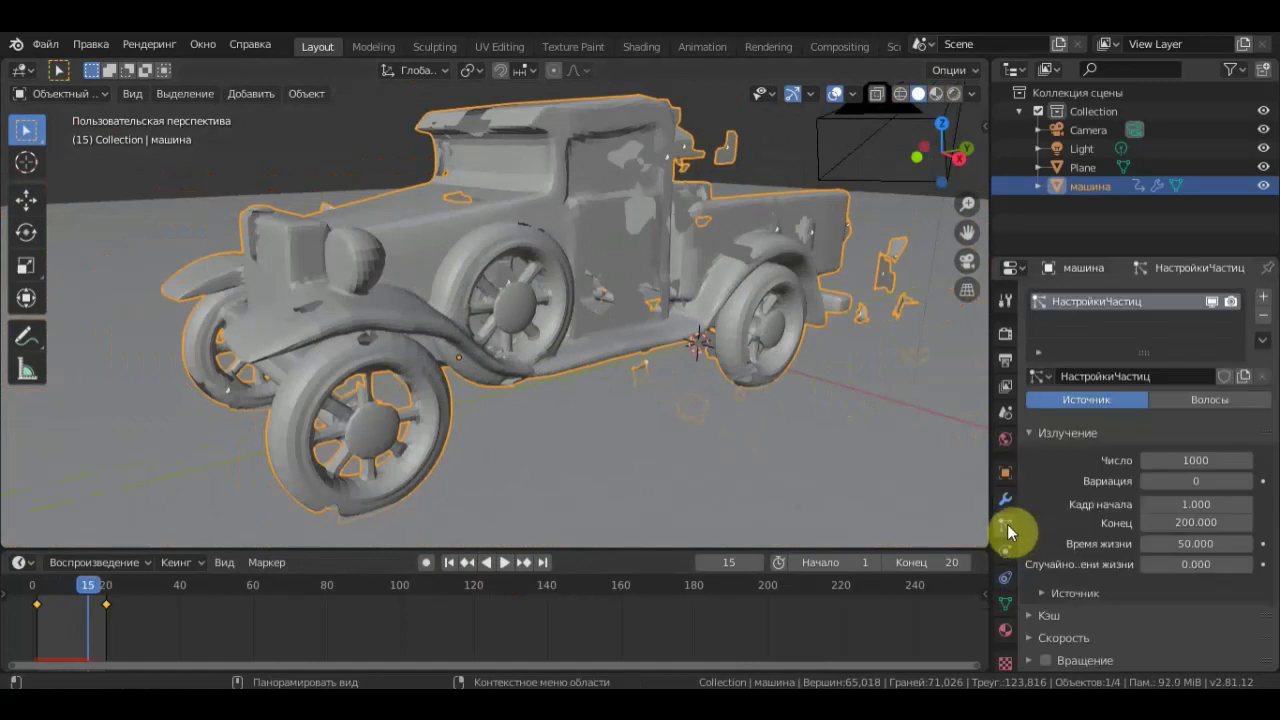
{"action": "left_click", "coordinate": [1192, 460]}
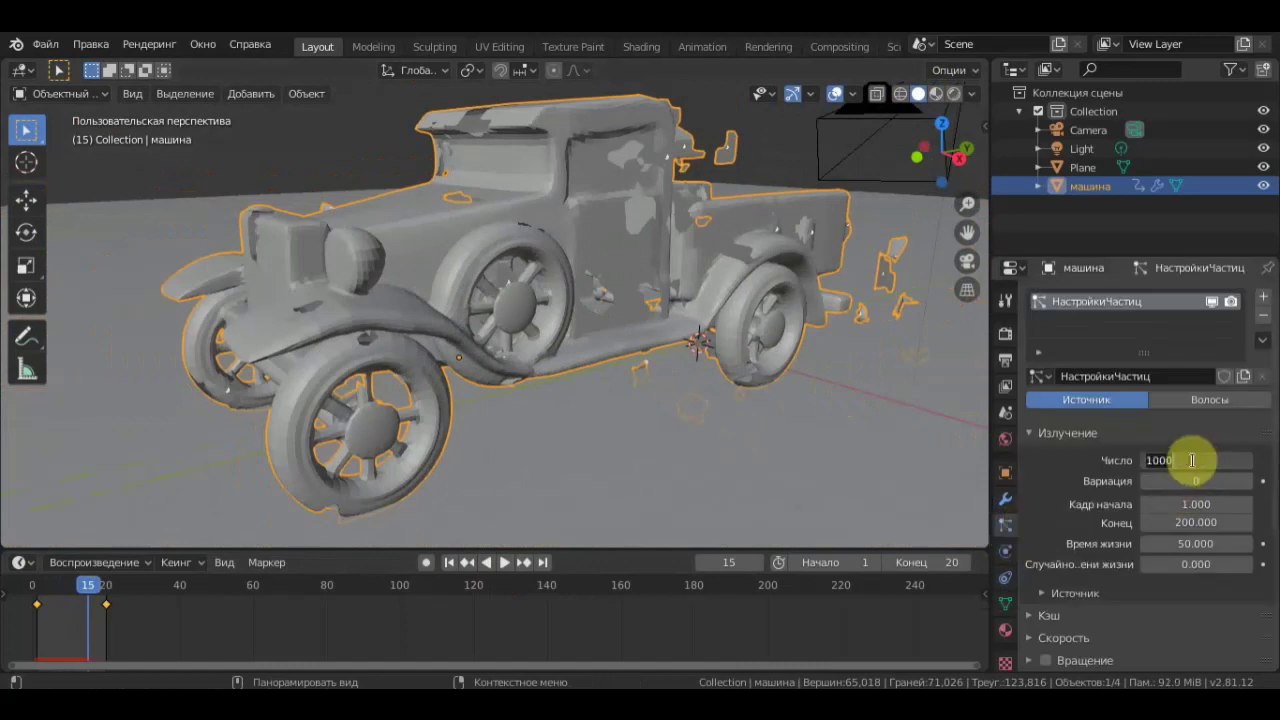
{"action": "type", "text": "2"}
{"action": "key", "text": "Return"}
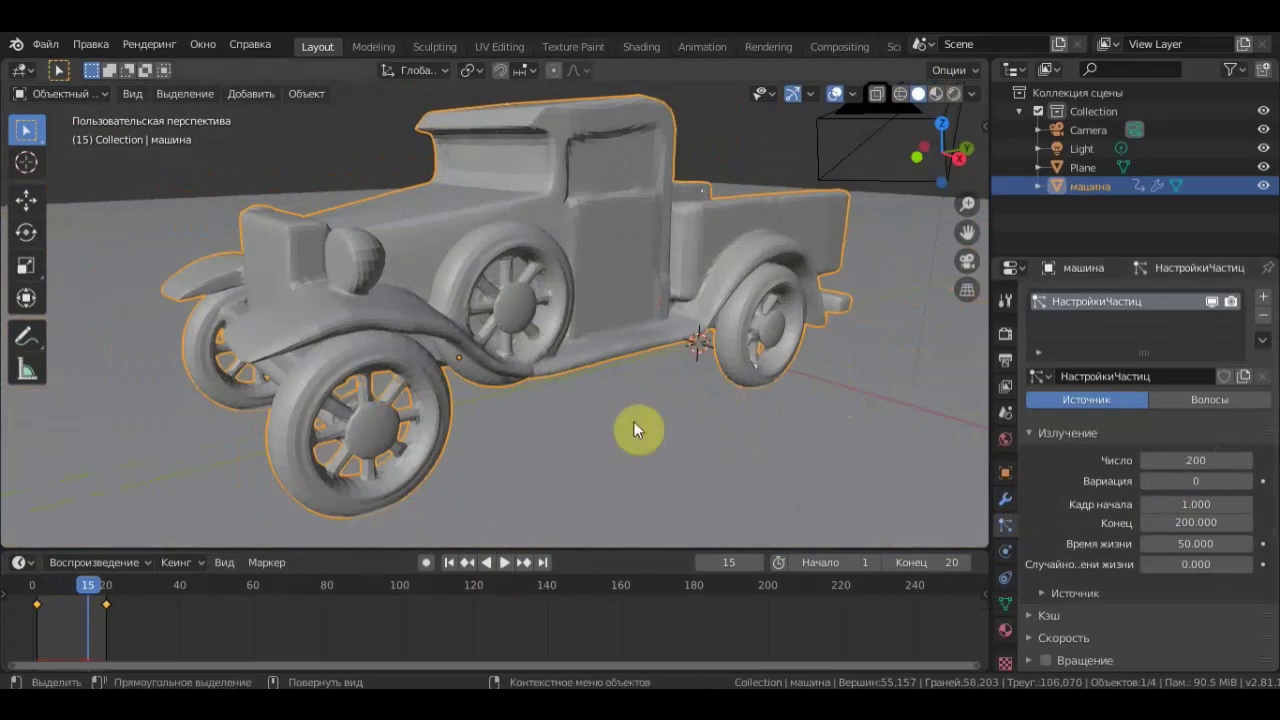
- Go to frame 14 and set particle emission to start at frame 13 and end at 18
{"action": "key", "text": "space"}
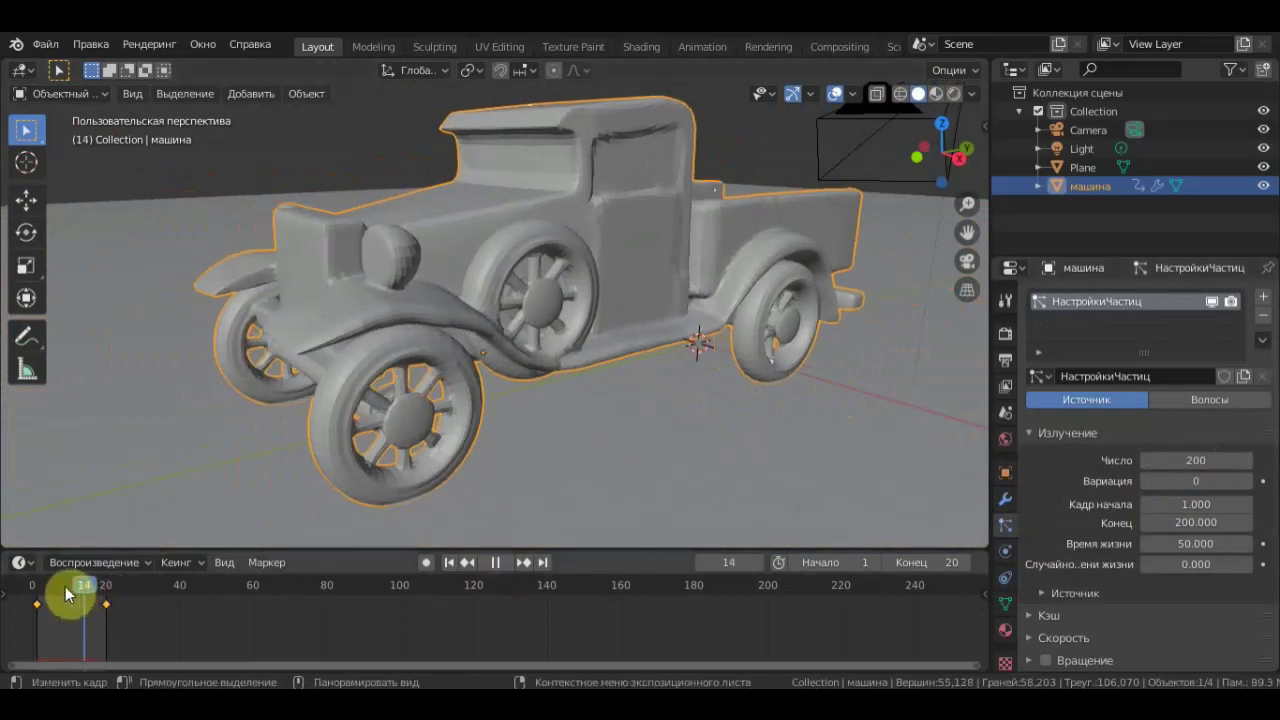
{"action": "left_click_drag", "start_coordinate": [57, 592], "coordinate": [81, 600]}
{"action": "key", "text": "space"}
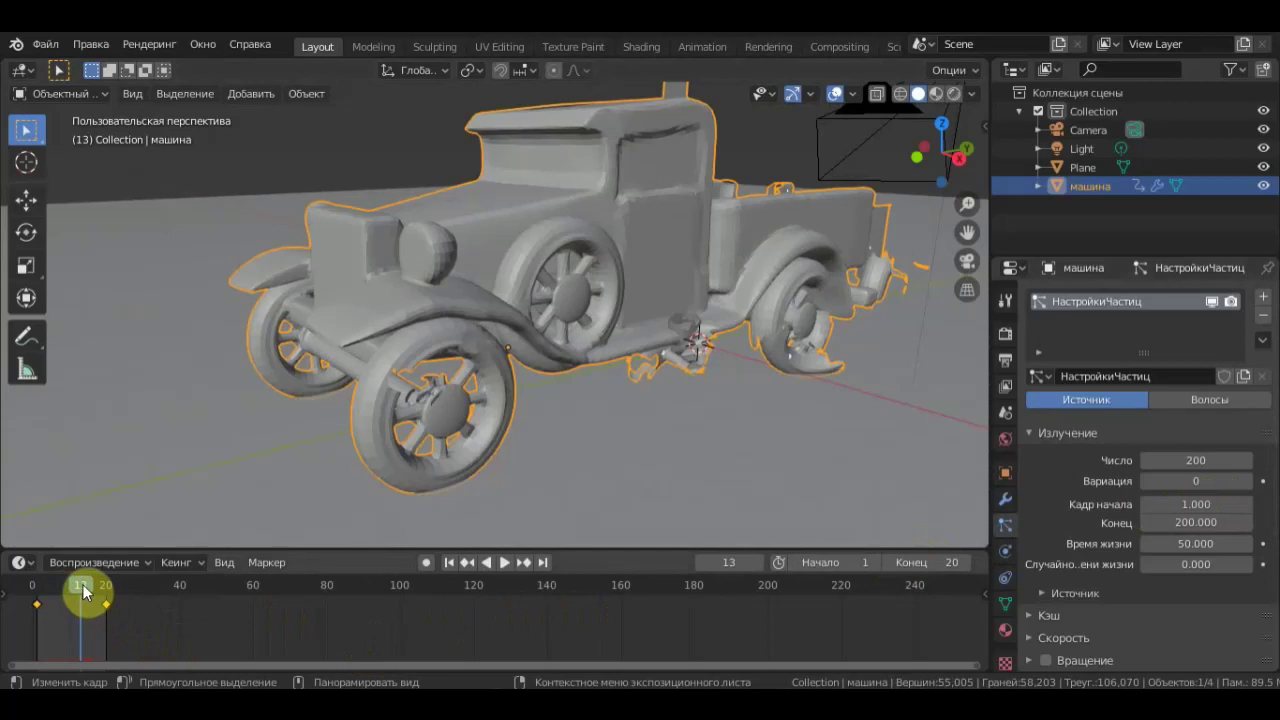
{"action": "left_click", "coordinate": [83, 586]}
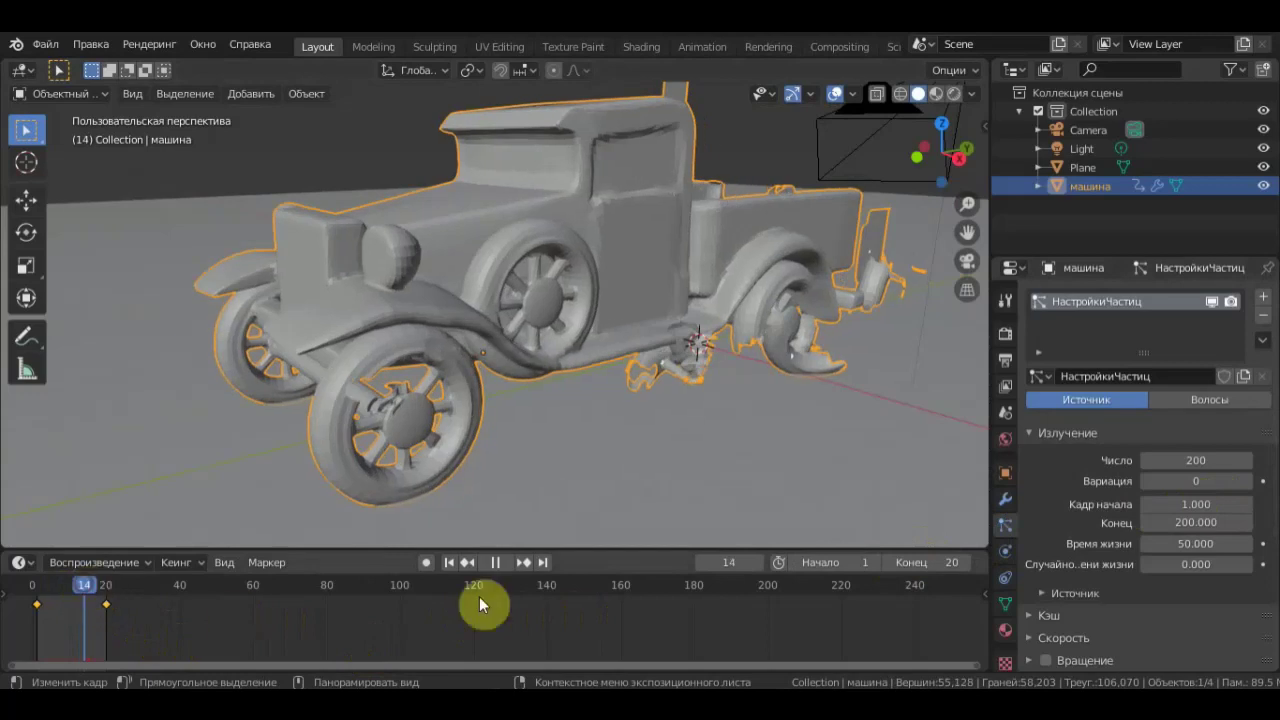
{"action": "left_click", "coordinate": [1197, 504]}
{"action": "type", "text": "13"}
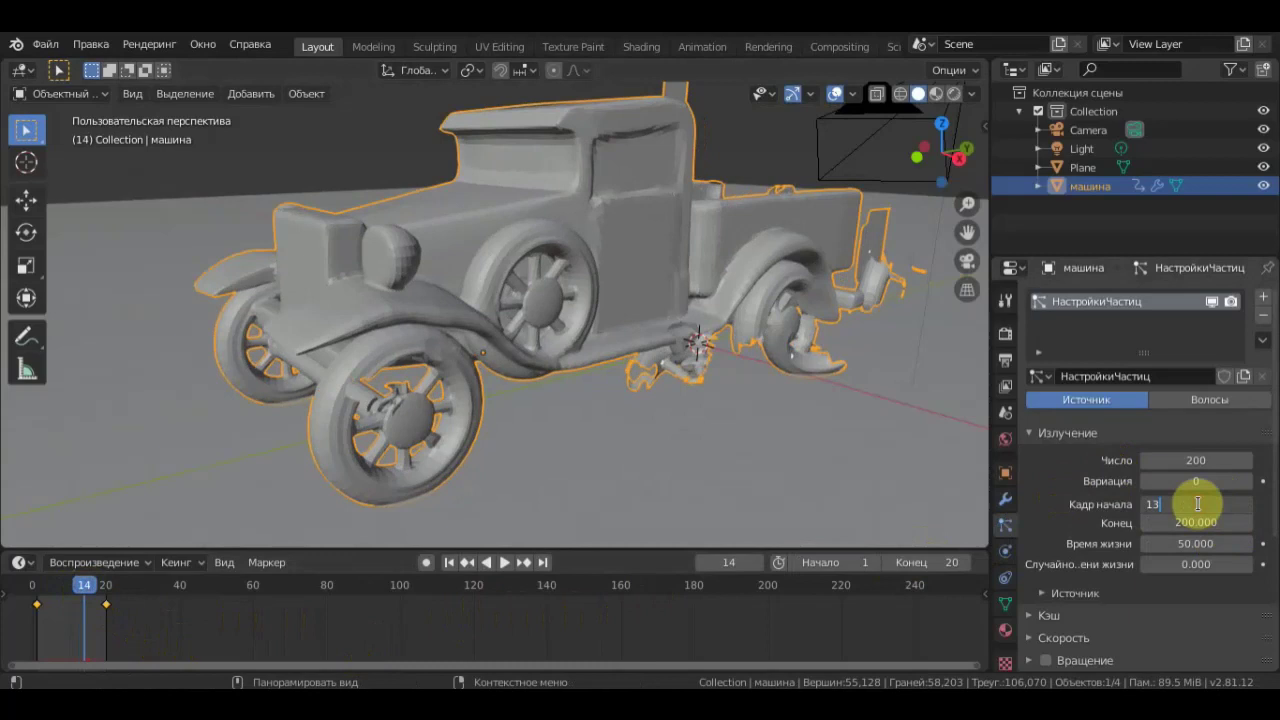
{"action": "key", "text": "Return"}
{"action": "left_click", "coordinate": [1194, 523]}
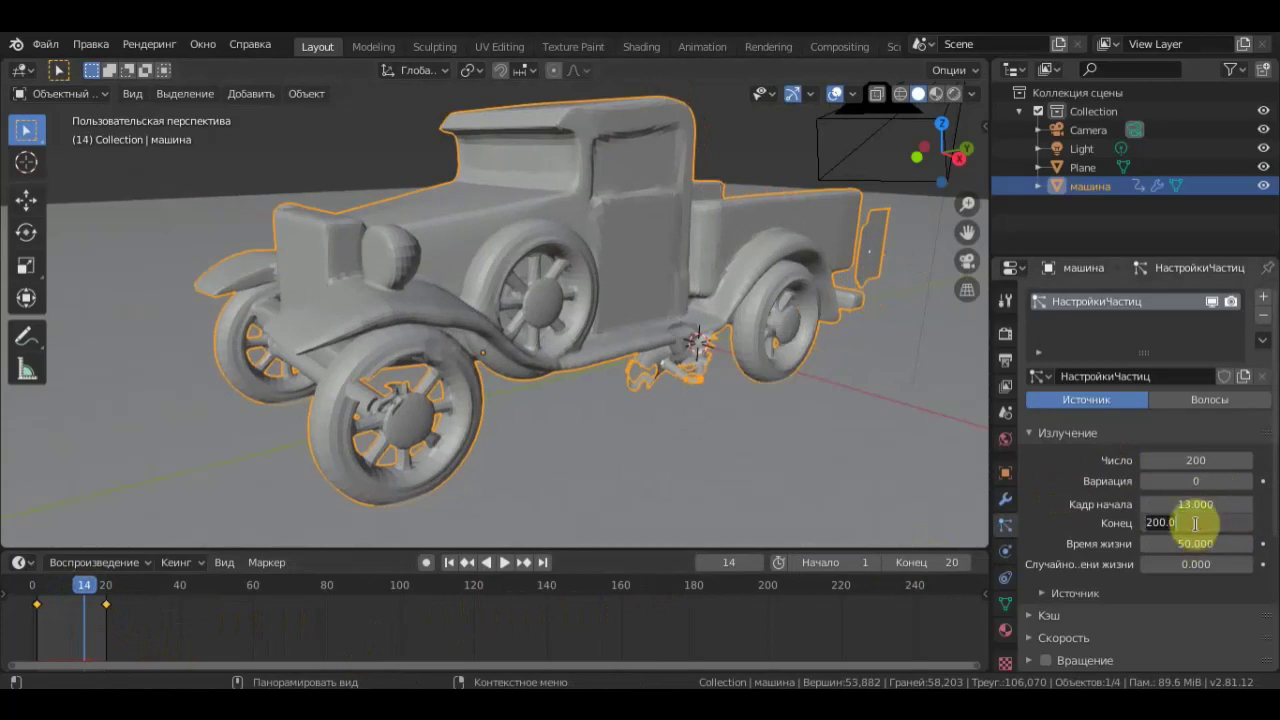
{"action": "type", "text": "2"}
{"action": "key", "text": "Return"}
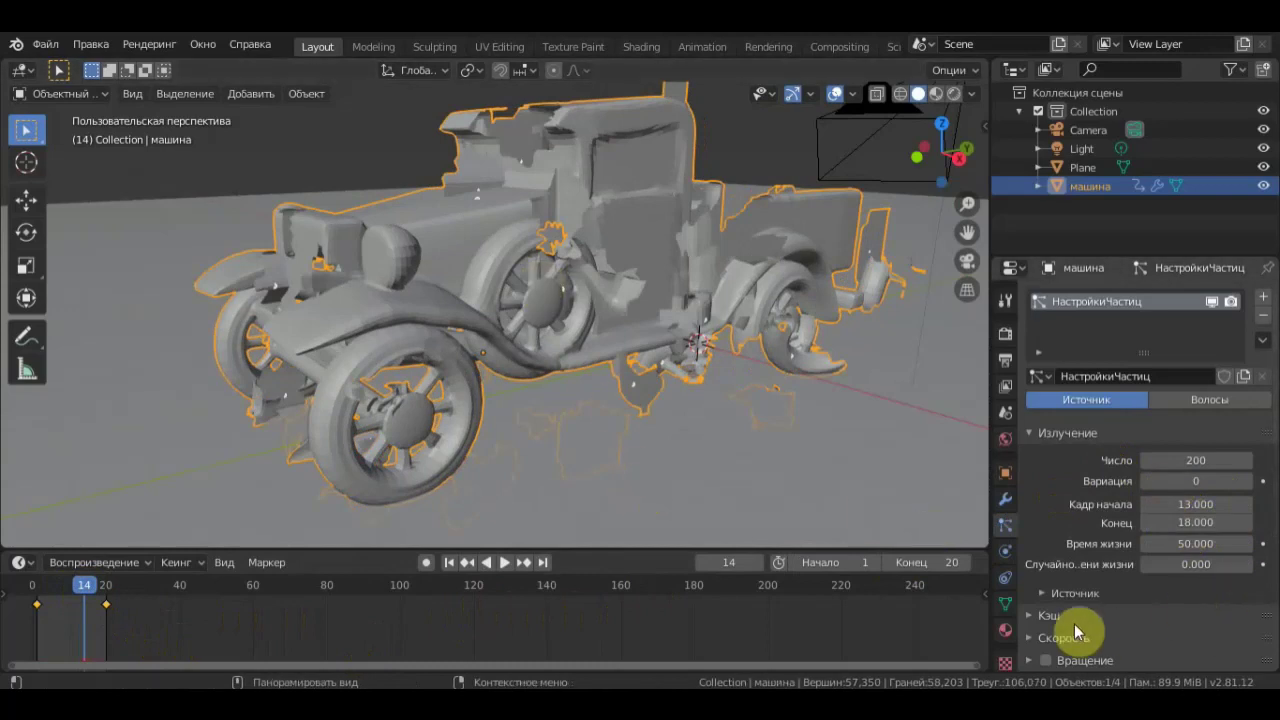
- Set particle physics to None, enable Rotation, and set Render As to None
{"action": "scroll", "coordinate": [1065, 624], "scroll_direction": "down", "scroll_amount": 1}
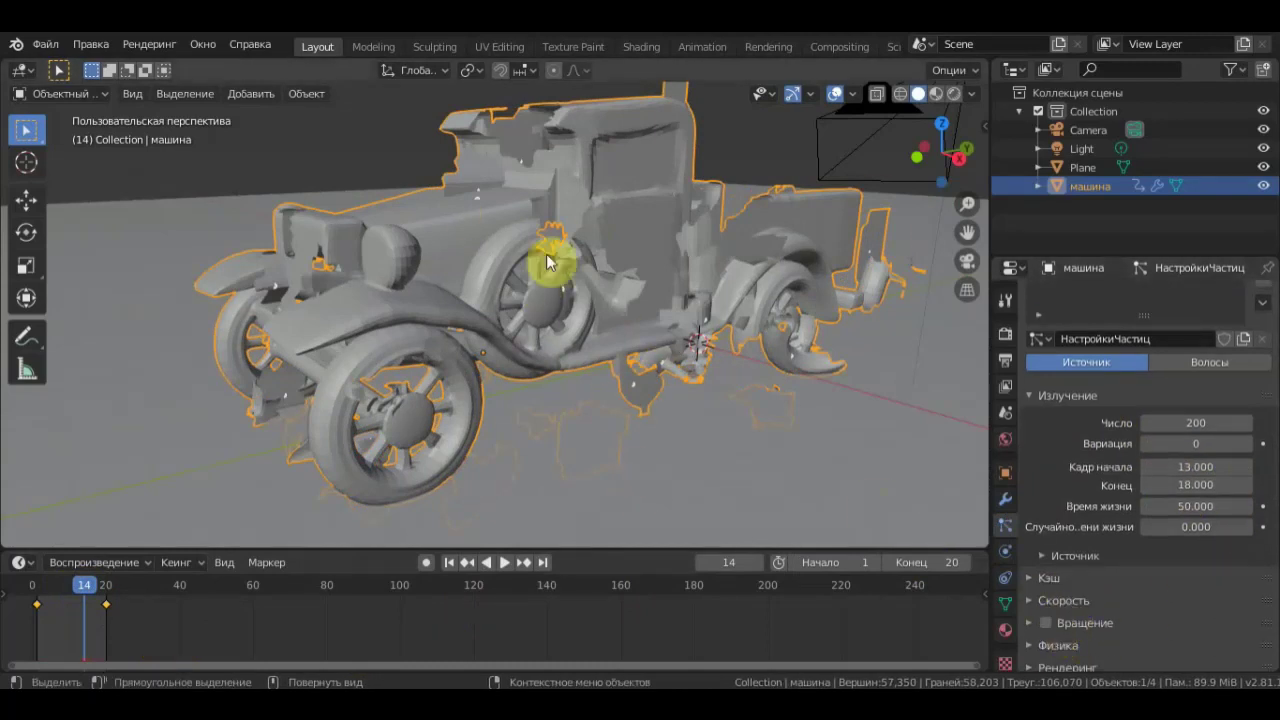
{"action": "scroll", "coordinate": [560, 230], "scroll_direction": "down", "scroll_amount": 3}
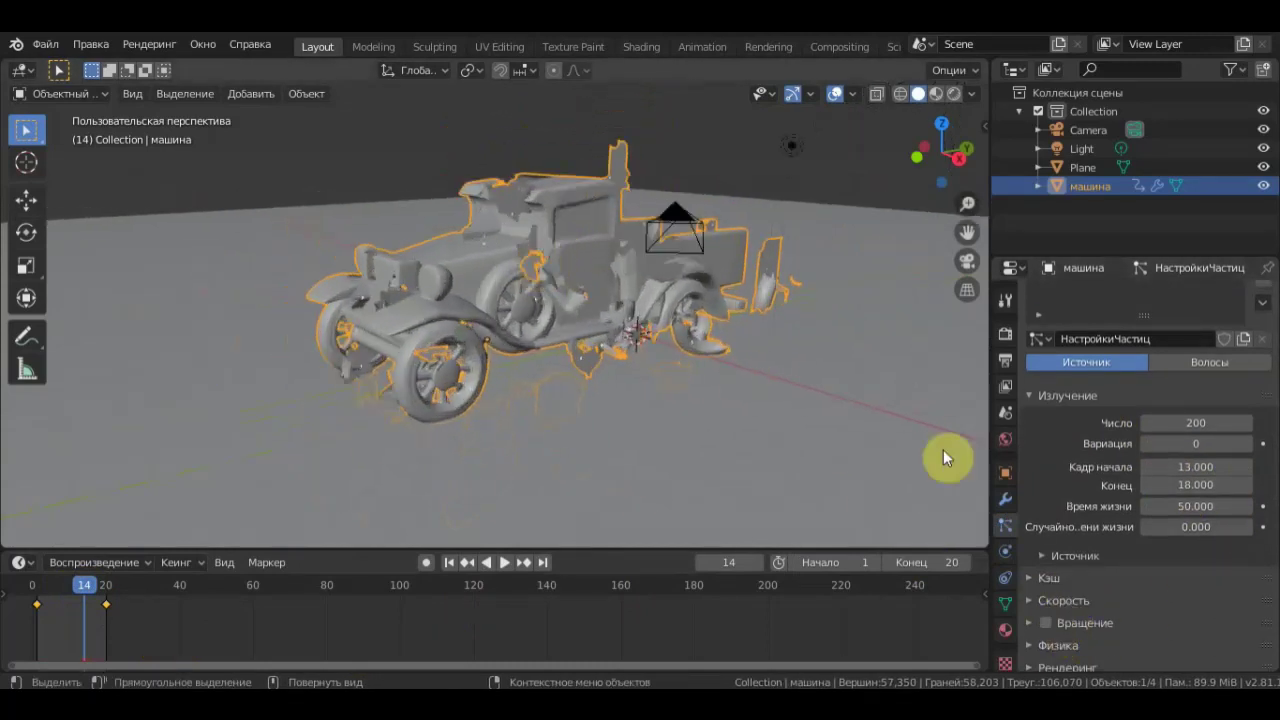
{"action": "scroll", "coordinate": [1156, 540], "scroll_direction": "down", "scroll_amount": 3}
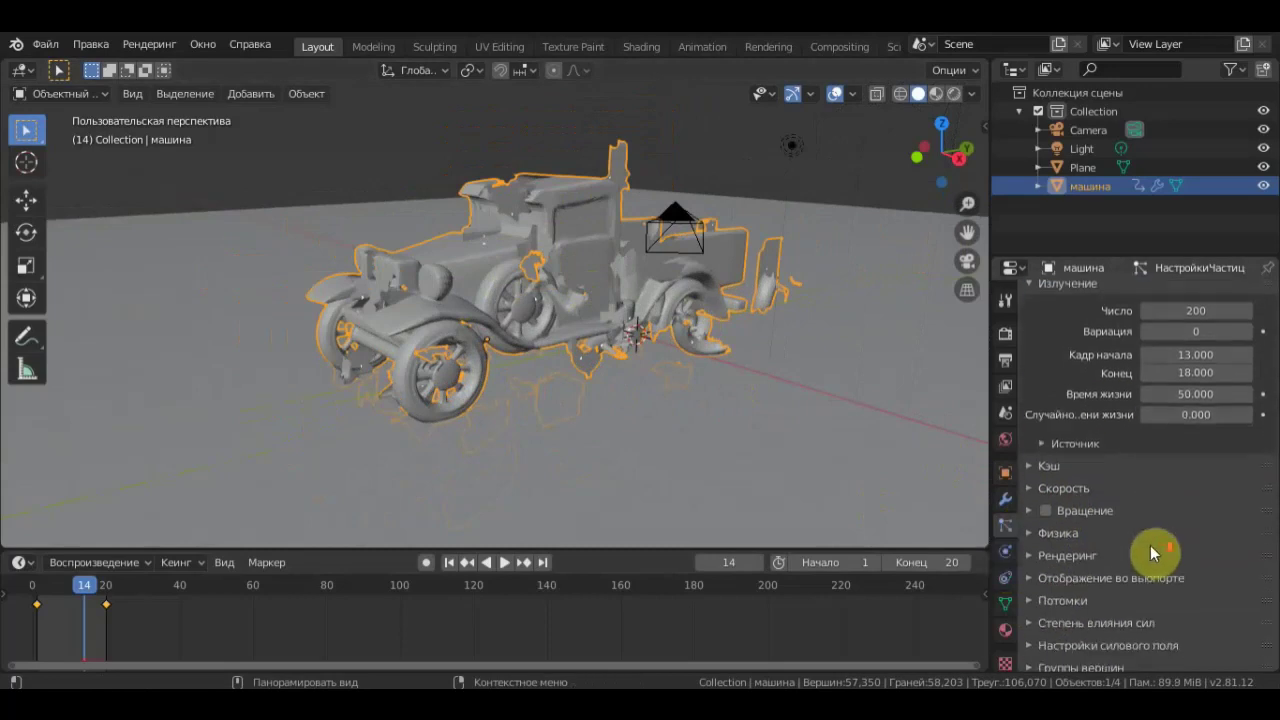
{"action": "left_click", "coordinate": [1049, 533]}
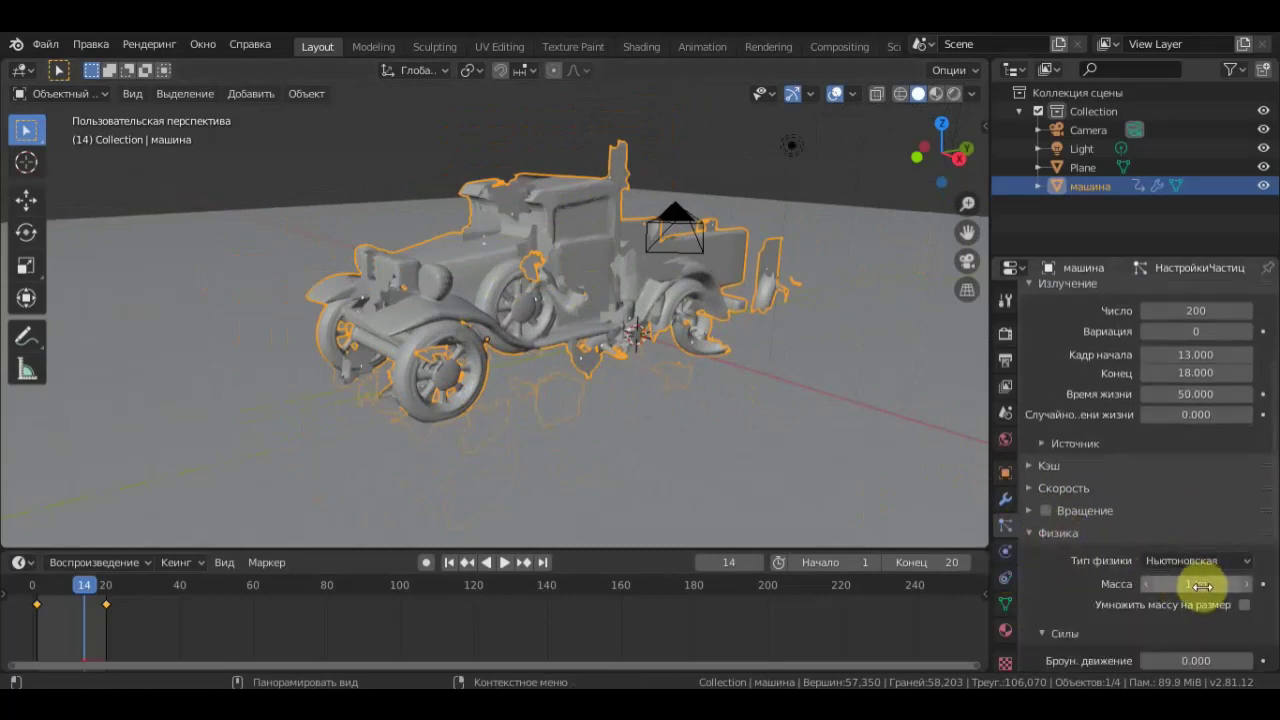
{"action": "mouse_move", "coordinate": [1201, 587]}
{"action": "left_mouse_down"}
{"action": "mouse_move", "coordinate": [1186, 586]}
{"action": "mouse_move", "coordinate": [1200, 584]}
{"action": "left_mouse_up"}
{"action": "left_click", "coordinate": [1240, 561]}
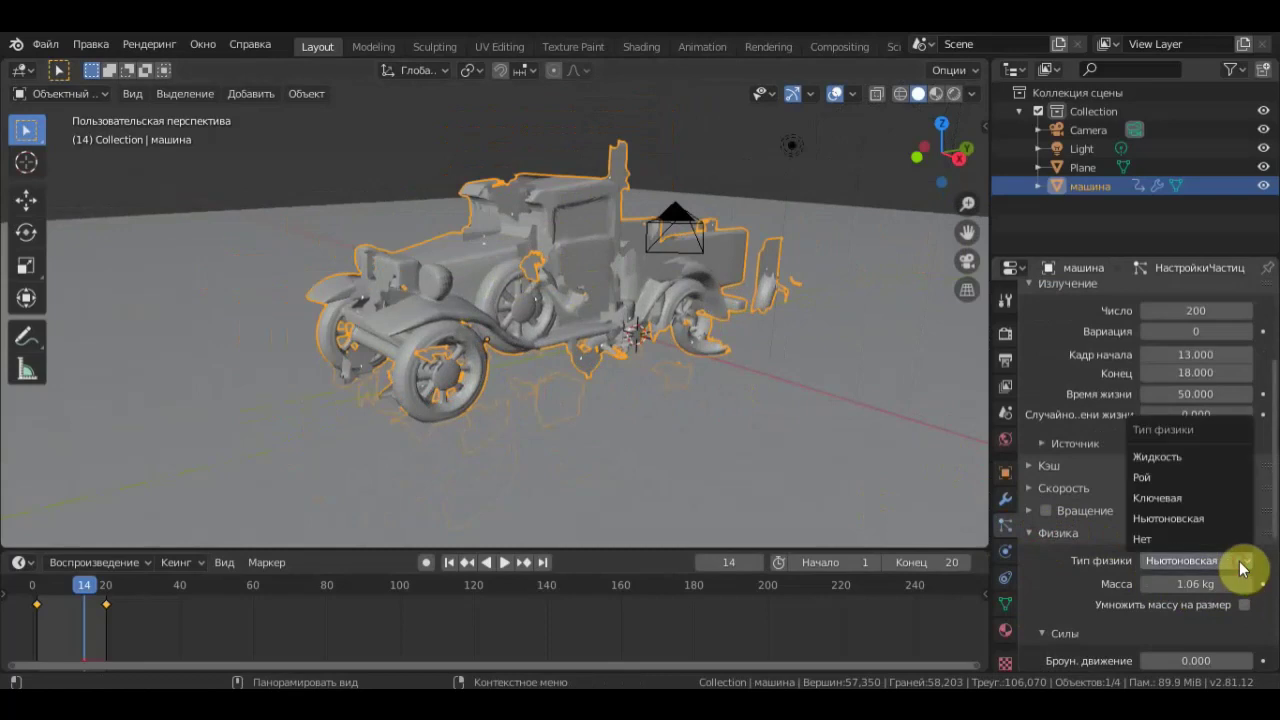
{"action": "left_click", "coordinate": [1174, 539]}
{"action": "left_click", "coordinate": [1047, 488]}
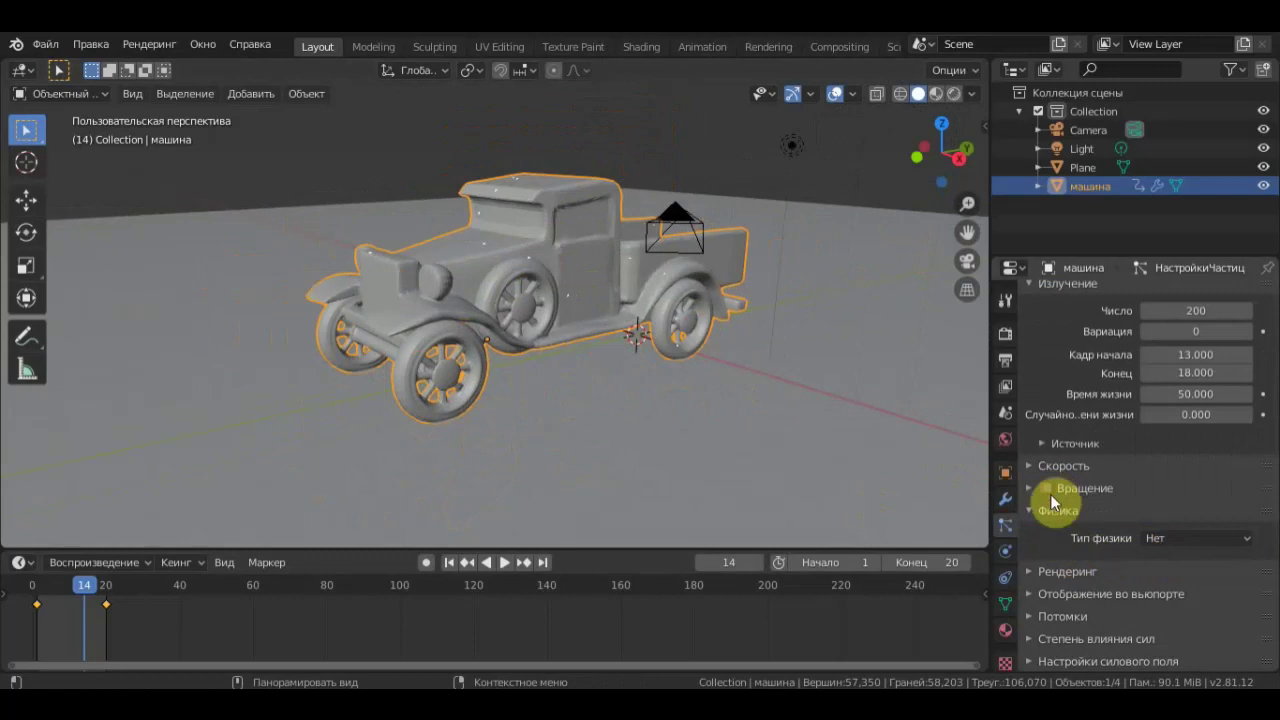
{"action": "left_click", "coordinate": [1036, 573]}
{"action": "left_click", "coordinate": [1207, 598]}
{"action": "left_click", "coordinate": [1125, 577]}
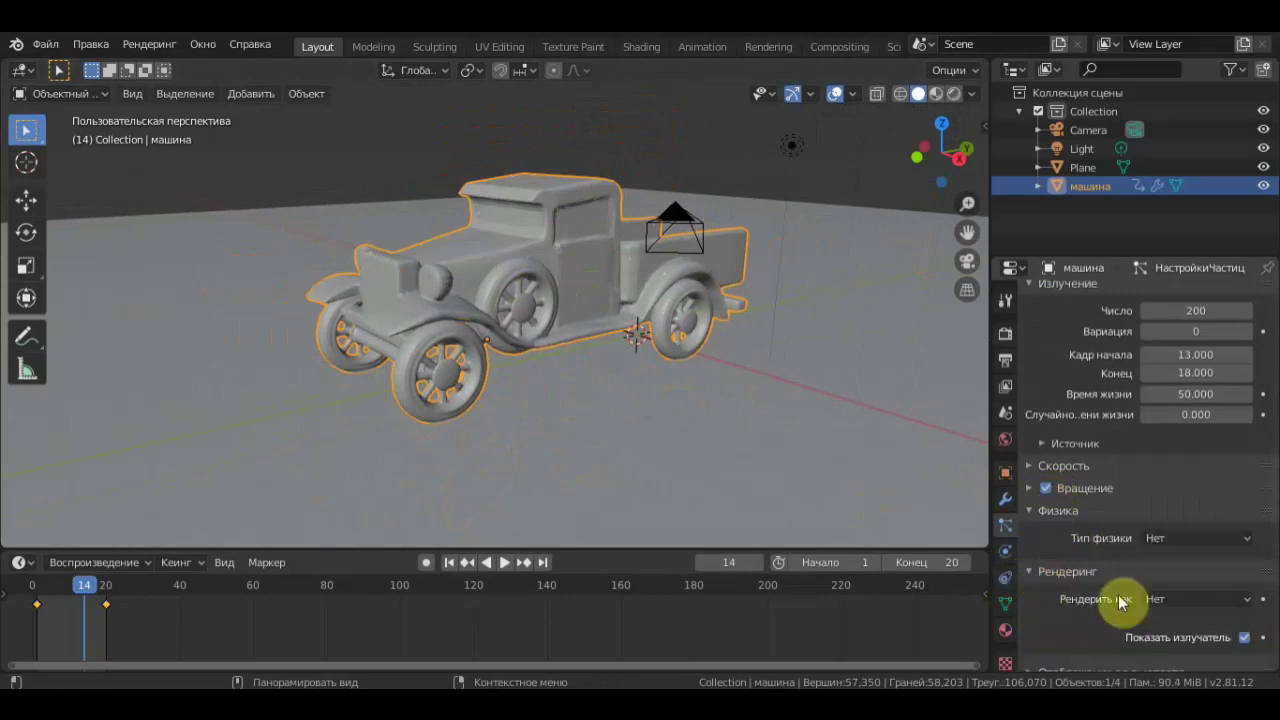
- Switch particle physics back to Newtonian and replay the explosion
{"action": "left_click", "coordinate": [504, 565]}
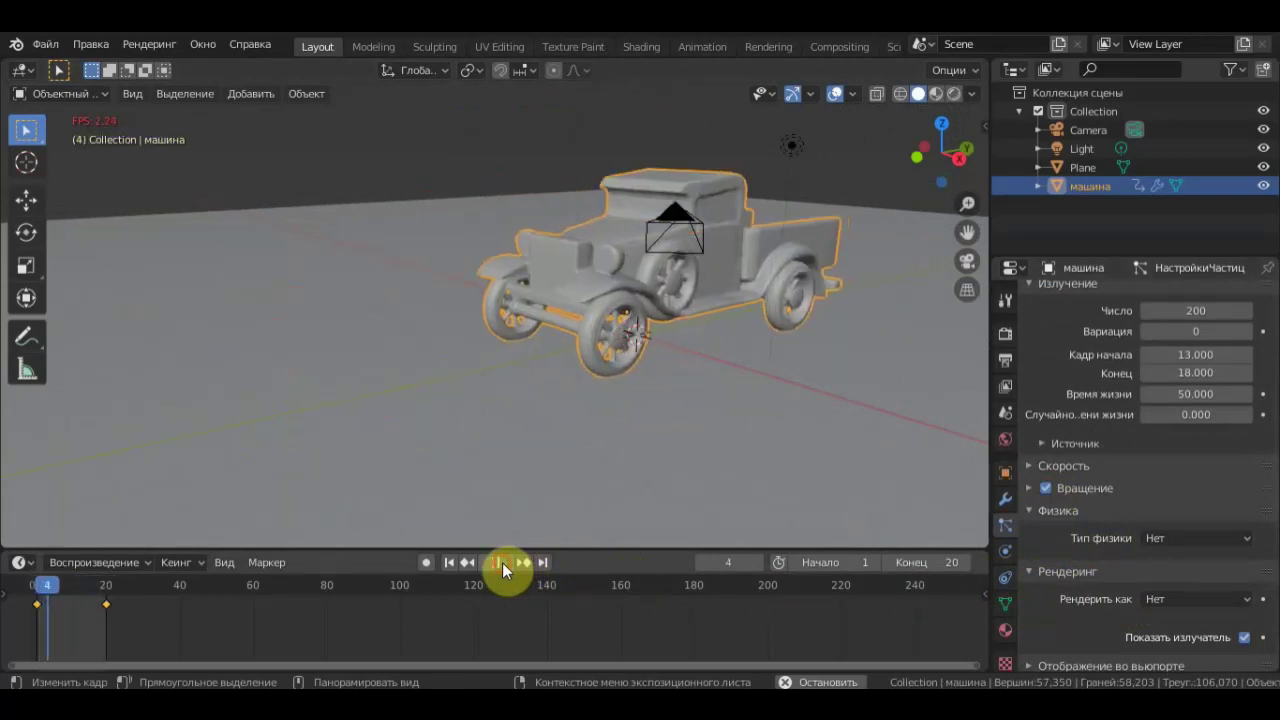
{"action": "key", "text": "space"}
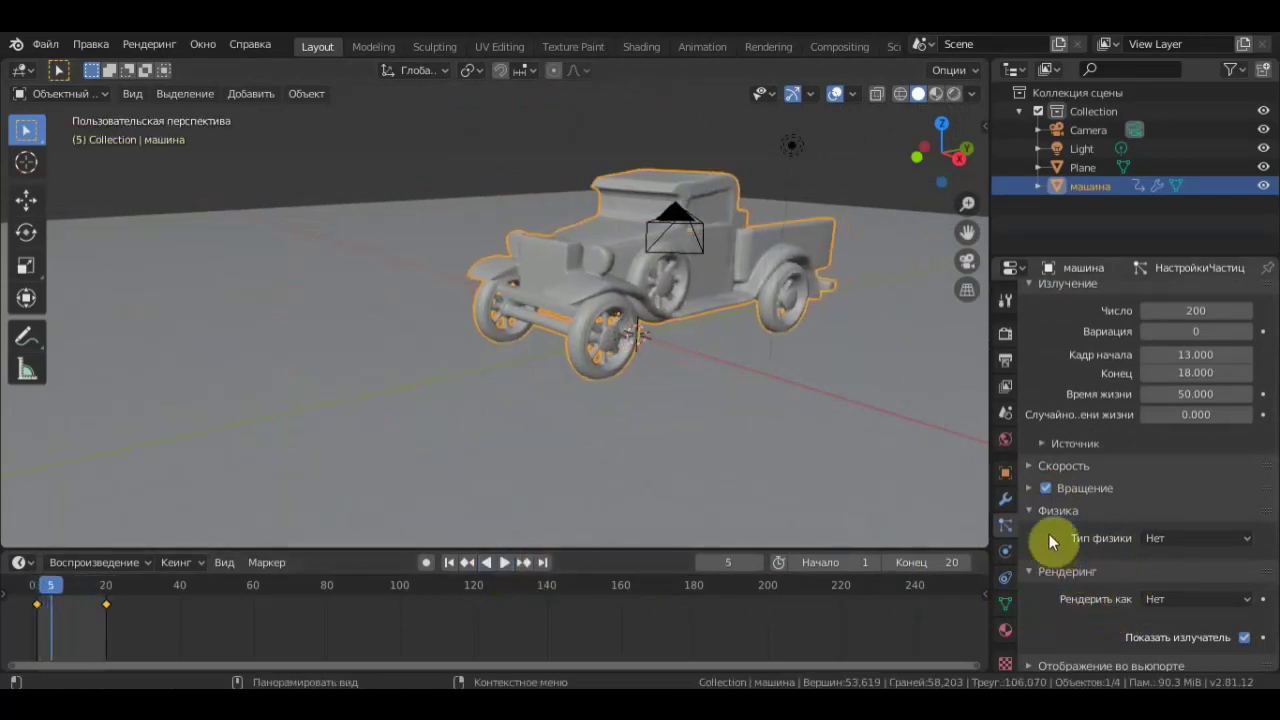
{"action": "left_click", "coordinate": [1220, 538]}
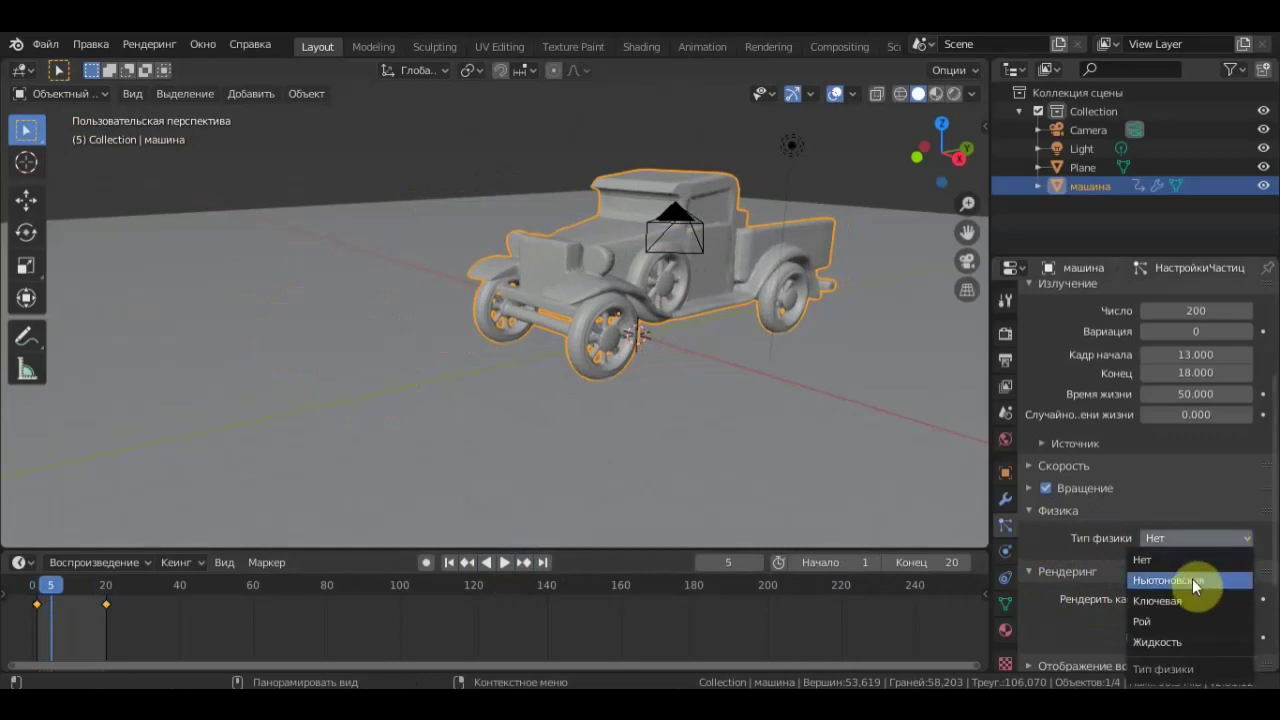
{"action": "key", "text": "Return"}
{"action": "left_click", "coordinate": [503, 565]}
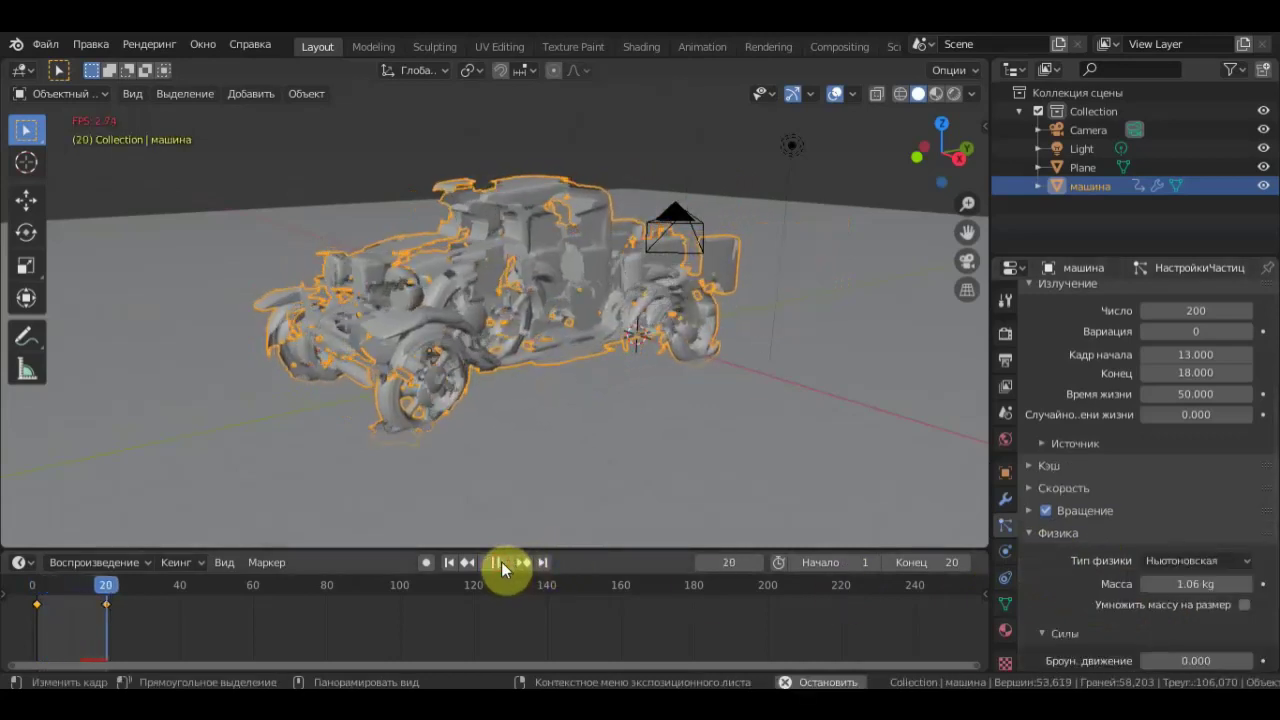
{"action": "left_click", "coordinate": [501, 561]}
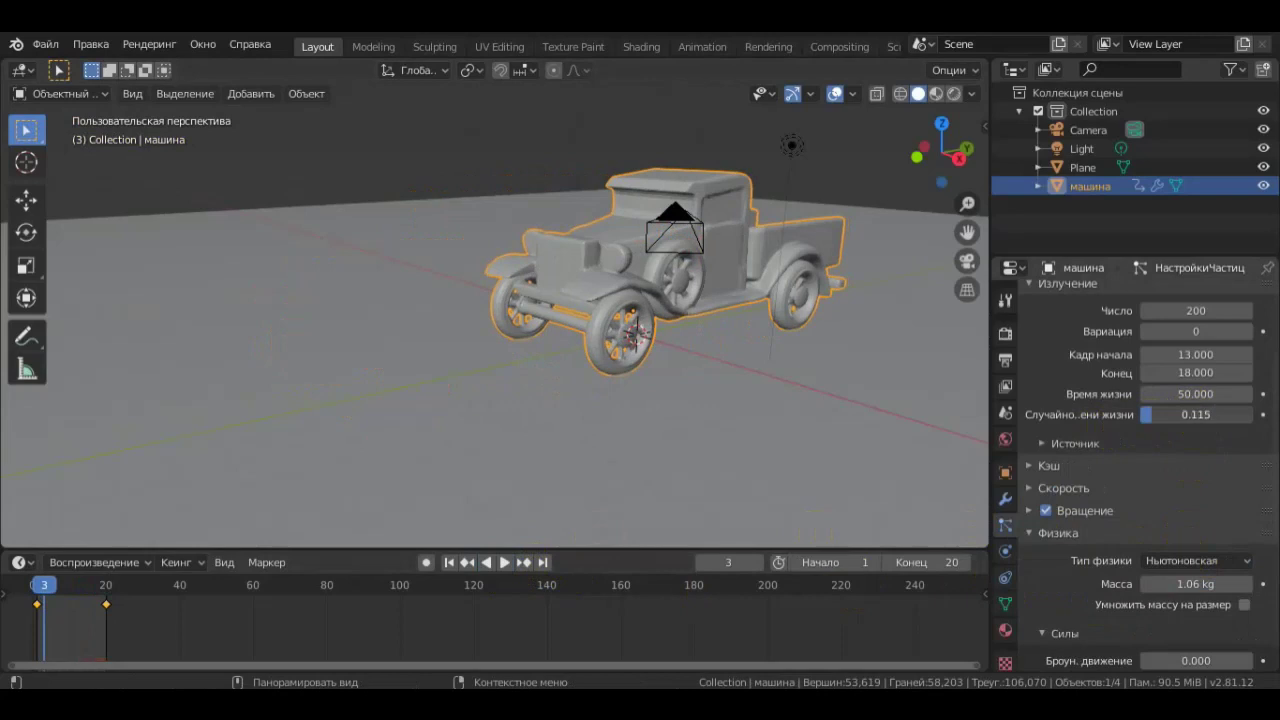
{"action": "scroll", "coordinate": [1123, 491], "scroll_direction": "down", "scroll_amount": 3}
- Expand Velocity, set Random Order to 0.550, and replay the explosion
{"action": "scroll", "coordinate": [1147, 501], "scroll_direction": "down", "scroll_amount": 3}
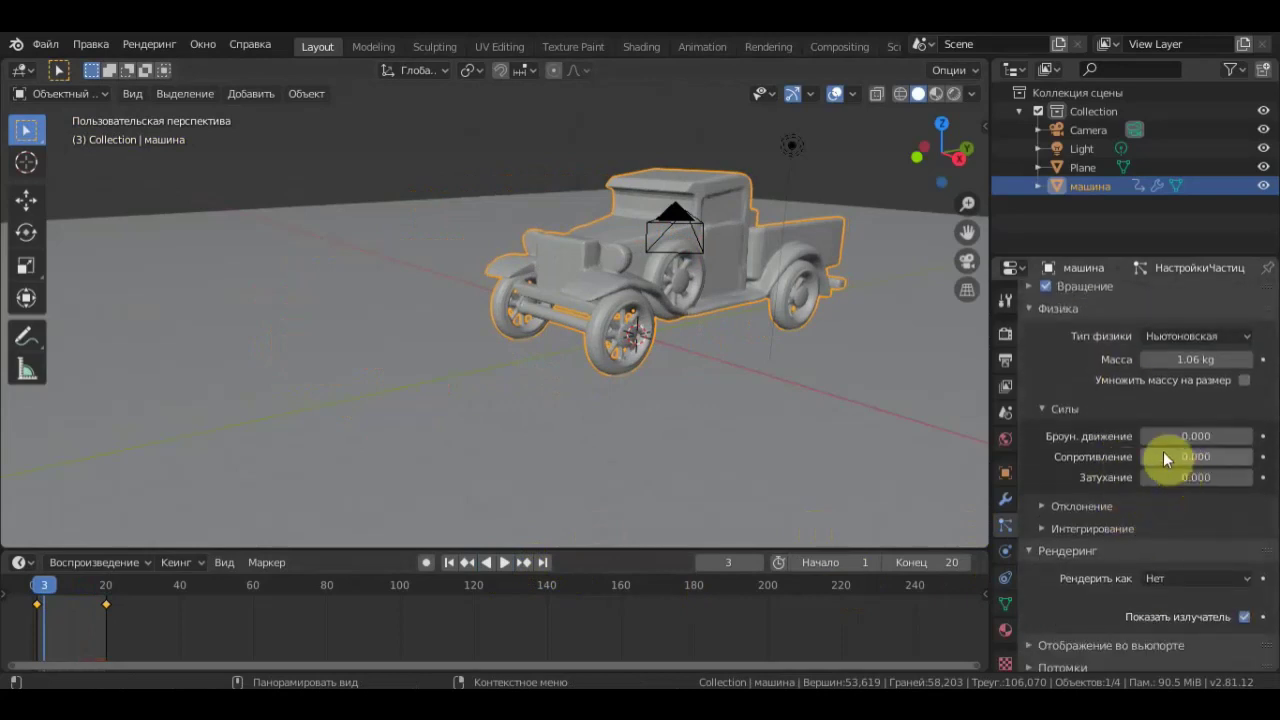
{"action": "scroll", "coordinate": [1143, 460], "scroll_direction": "down", "scroll_amount": 2}
{"action": "scroll", "coordinate": [1103, 511], "scroll_direction": "up", "scroll_amount": 2}
{"action": "scroll", "coordinate": [1103, 511], "scroll_direction": "up", "scroll_amount": 1}
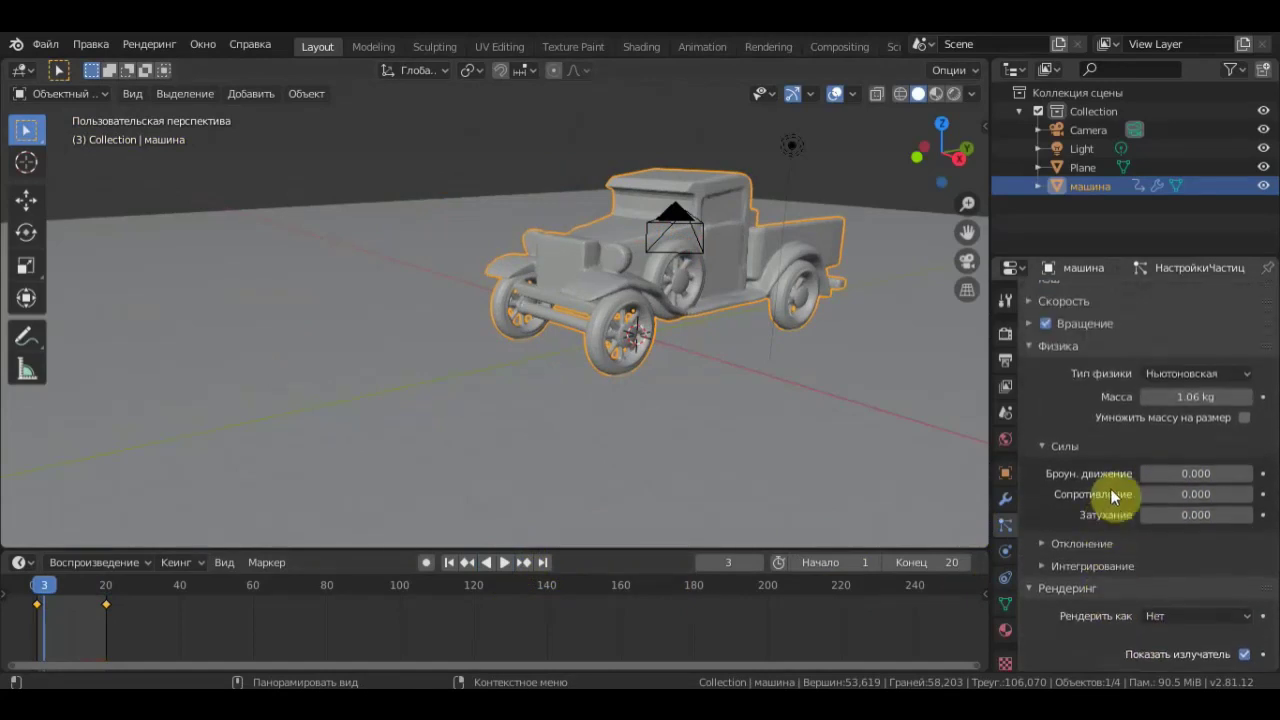
{"action": "left_click", "coordinate": [1042, 304]}
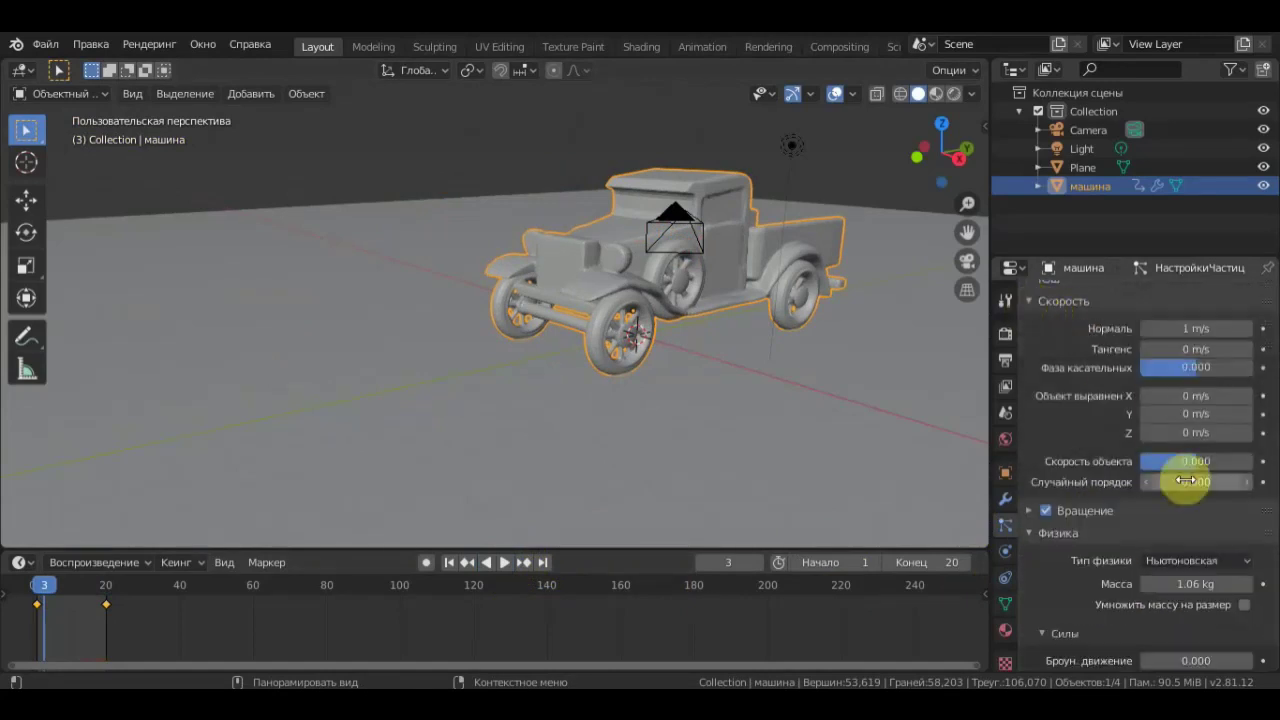
{"action": "left_click_drag", "start_coordinate": [1196, 482], "coordinate": [1225, 482]}
{"action": "left_click", "coordinate": [504, 562]}
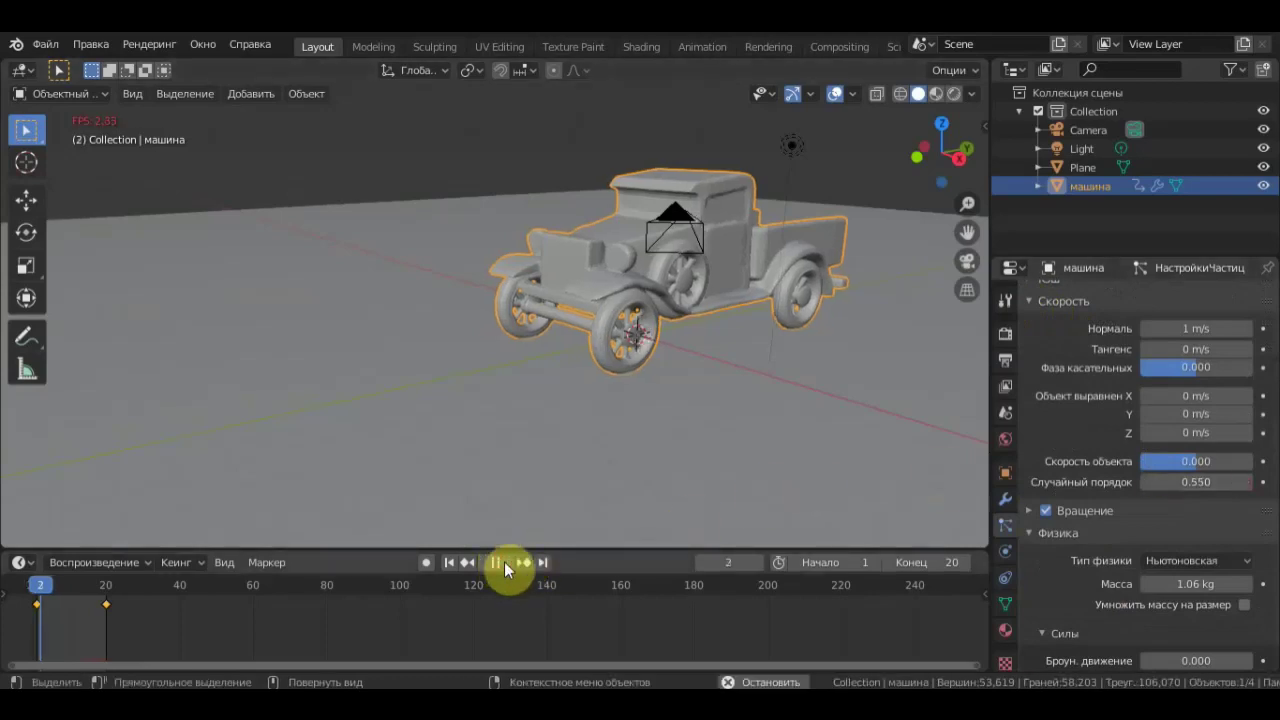
{"action": "left_click", "coordinate": [504, 562]}
{"action": "left_click", "coordinate": [506, 562]}
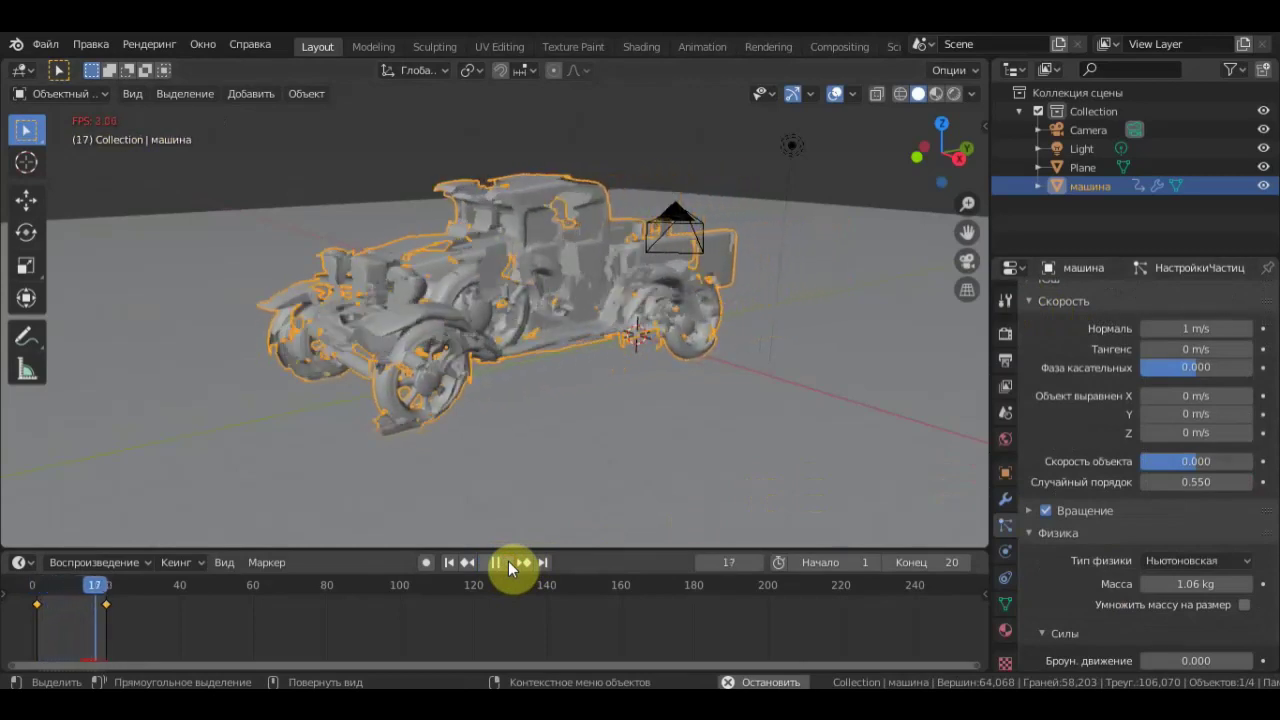
{"action": "key", "text": "space"}
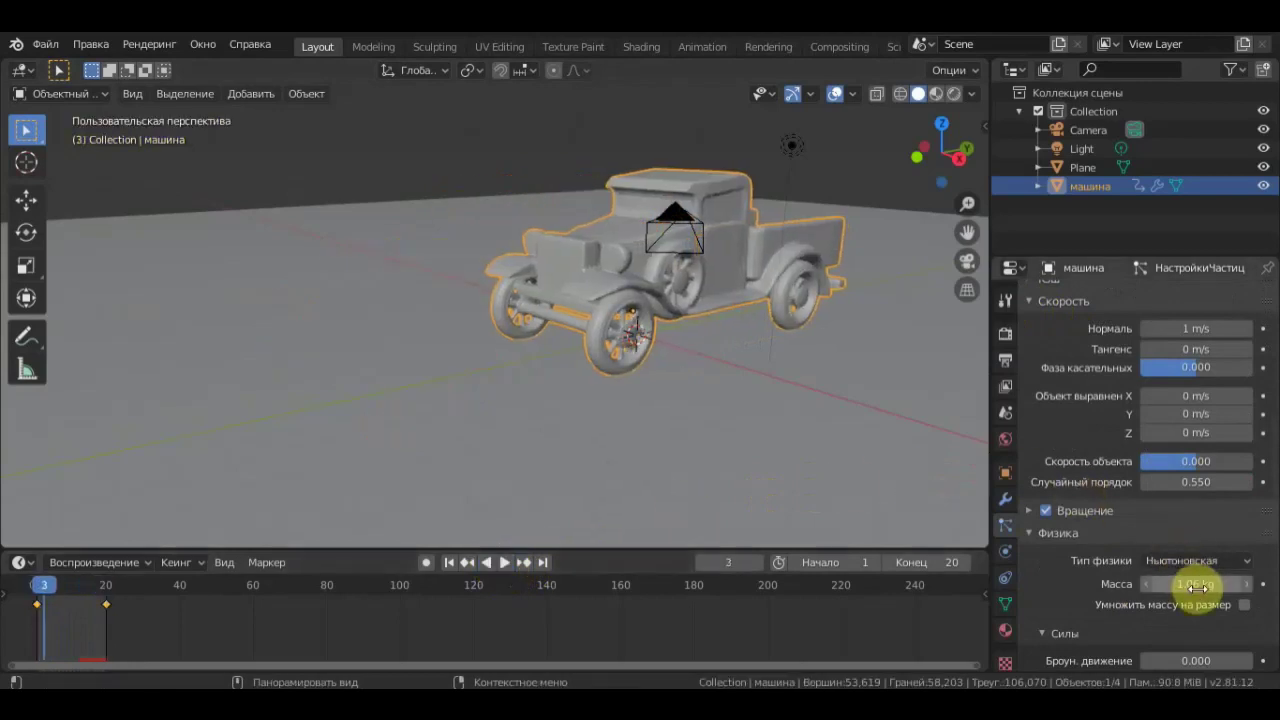
- Set Normal velocity to 5 m/s and replay to watch the faster-flying pieces
{"action": "left_click_drag", "start_coordinate": [1193, 586], "coordinate": [1200, 586]}
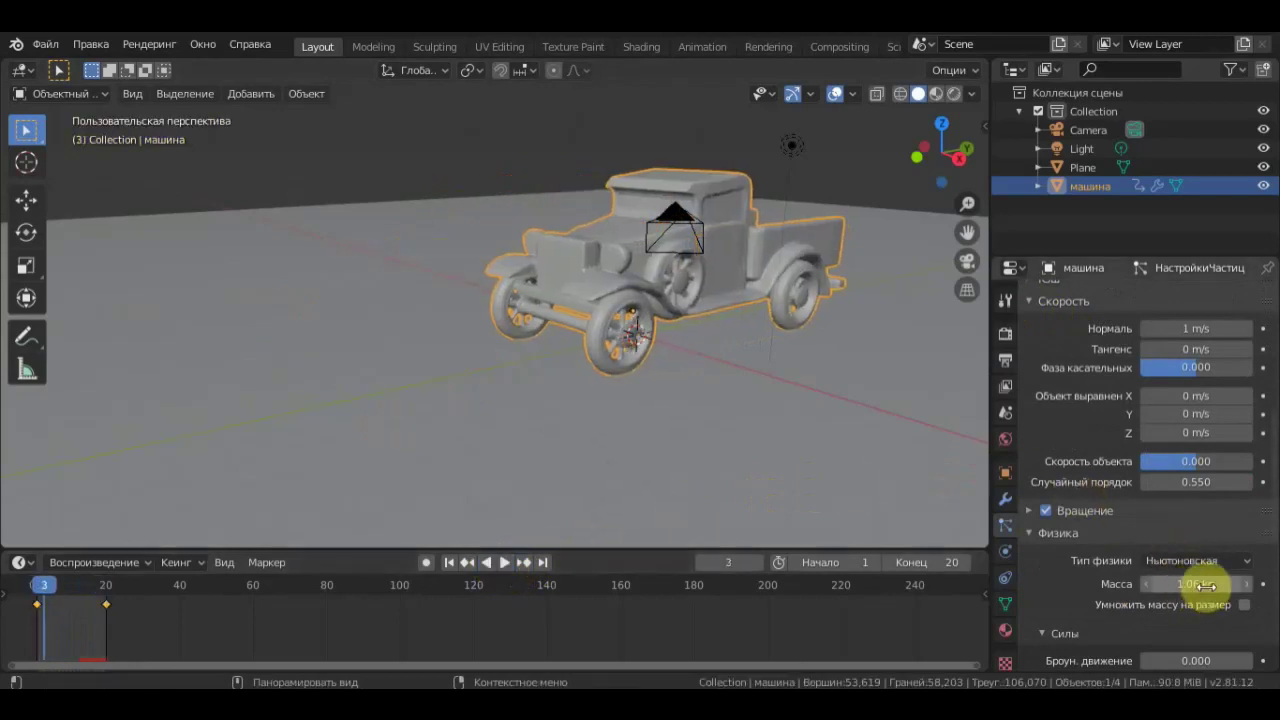
{"action": "scroll", "coordinate": [1171, 557], "scroll_direction": "up", "scroll_amount": 1}
{"action": "scroll", "coordinate": [1203, 408], "scroll_direction": "up", "scroll_amount": 1}
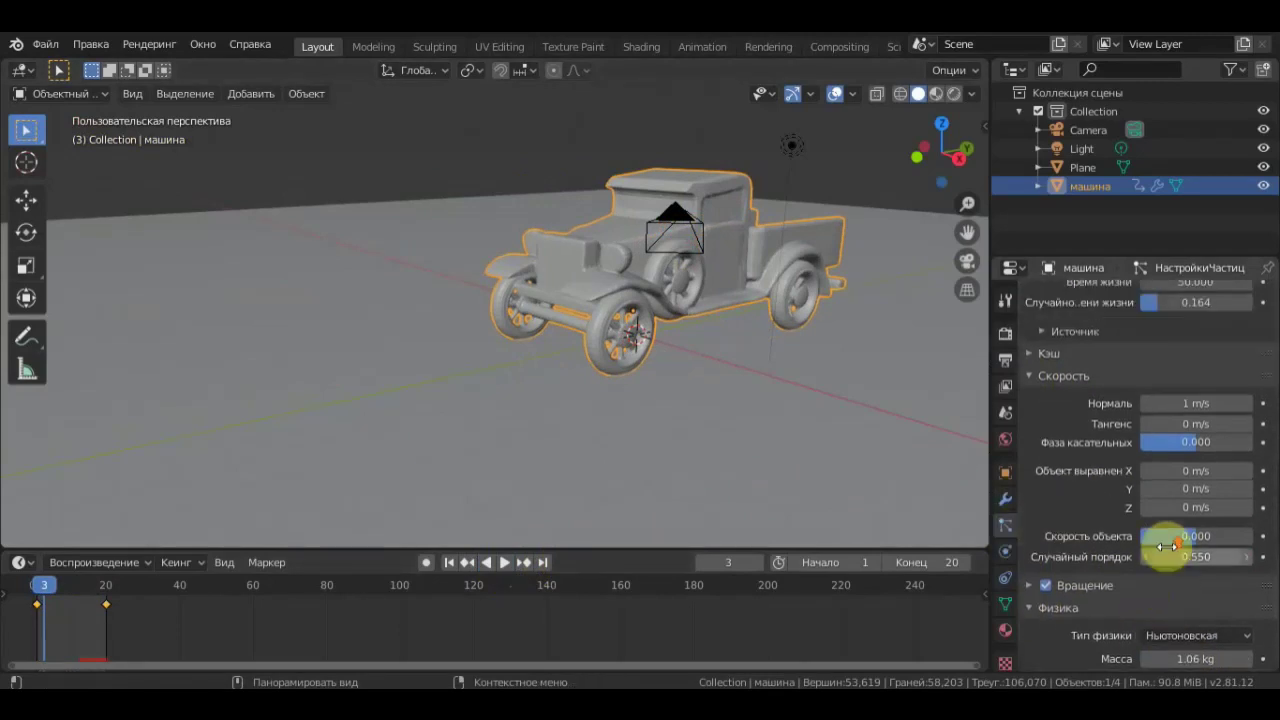
{"action": "left_click", "coordinate": [1190, 403]}
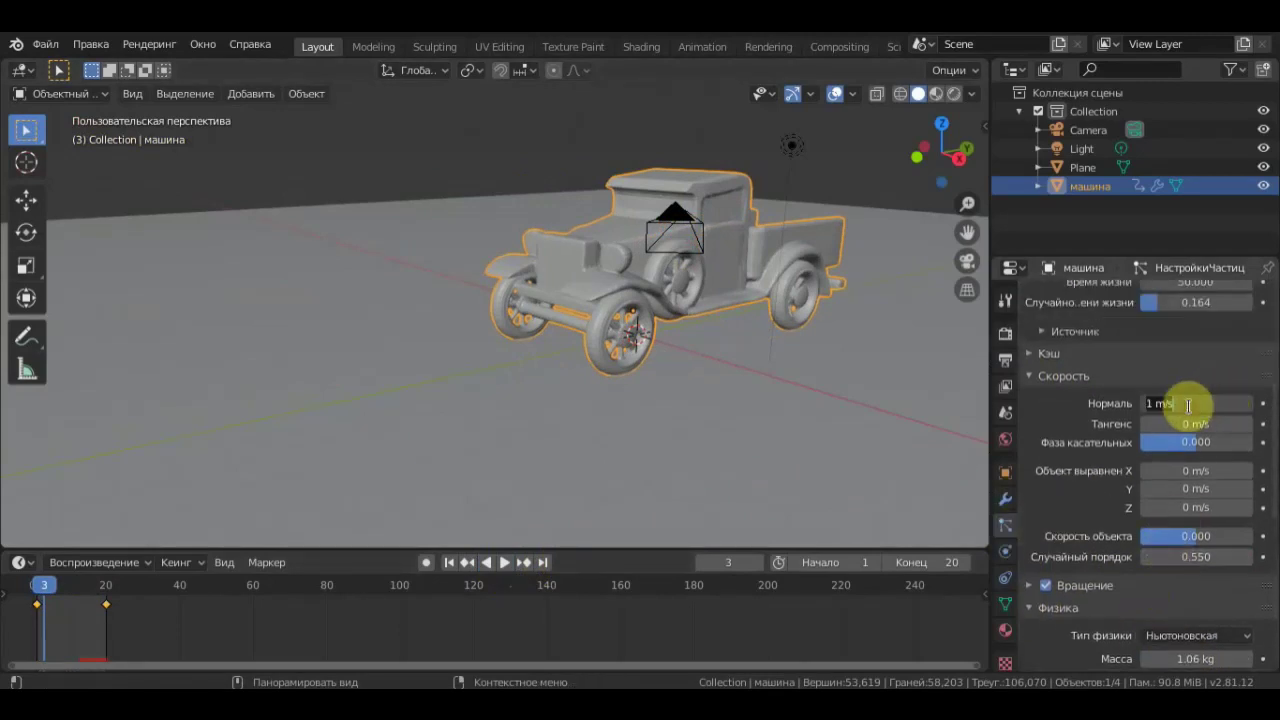
{"action": "type", "text": "5"}
{"action": "key", "text": "Return"}
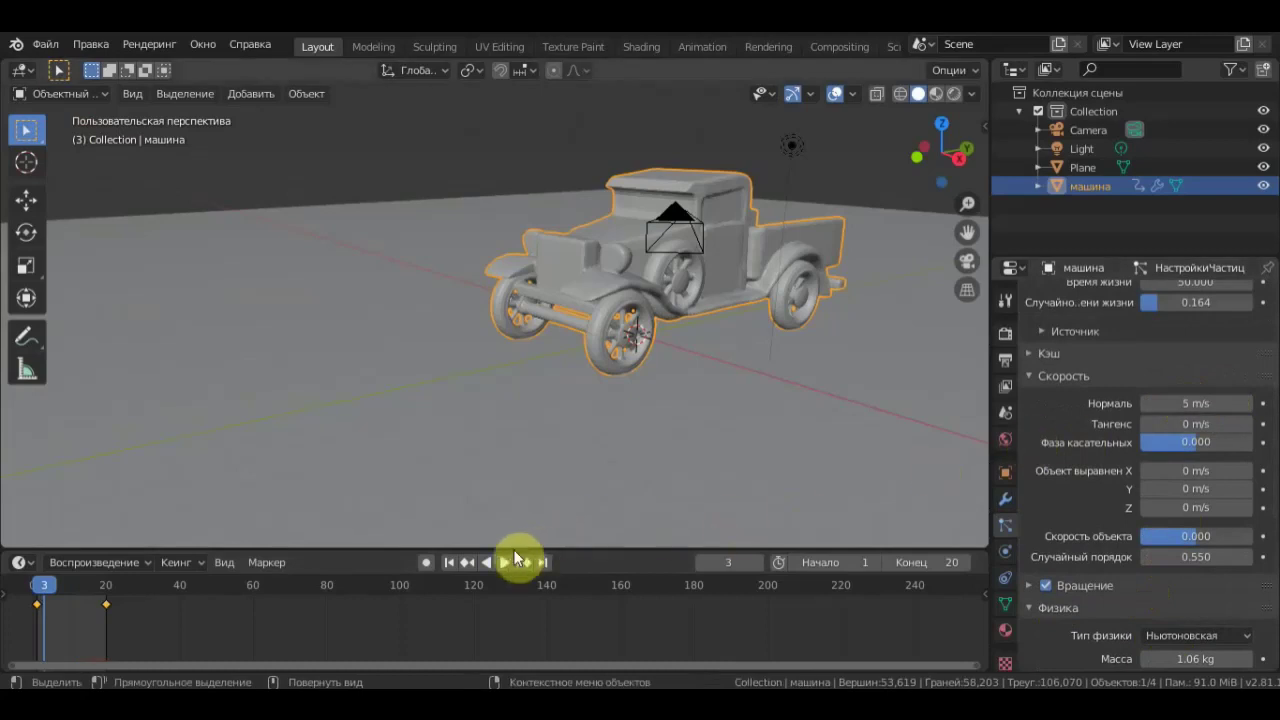
{"action": "left_click", "coordinate": [504, 562]}
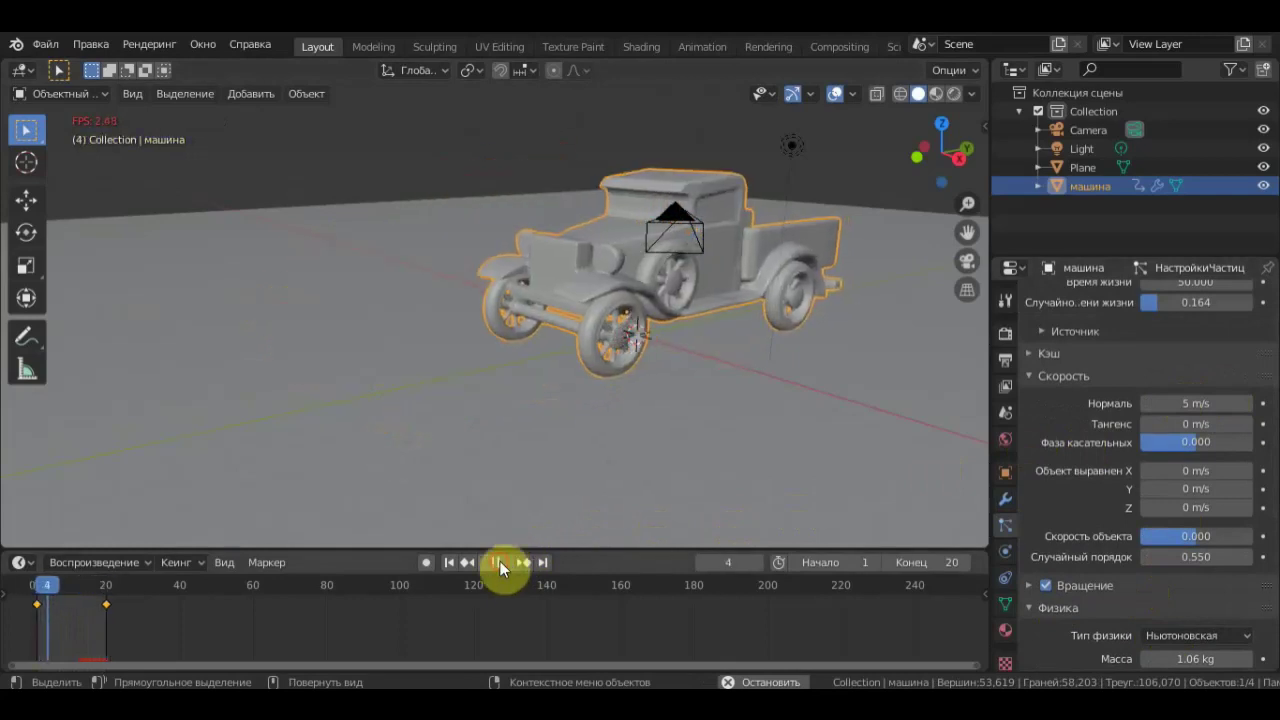
{"action": "left_click", "coordinate": [497, 562]}
{"action": "mouse_move", "coordinate": [648, 436]}
{"action": "middle_mouse_down"}
{"action": "mouse_move", "coordinate": [725, 441]}
{"action": "mouse_move", "coordinate": [643, 444]}
{"action": "mouse_move", "coordinate": [681, 442]}
{"action": "middle_mouse_up"}
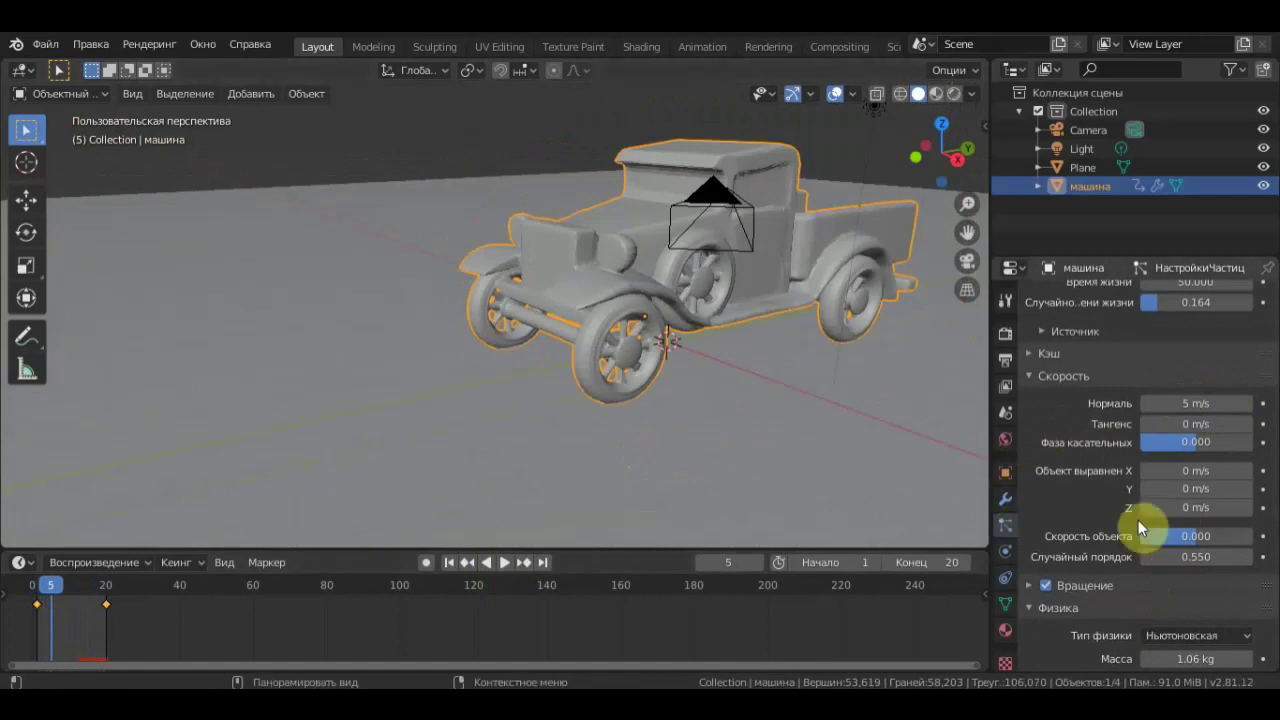
{"action": "scroll", "coordinate": [1080, 429], "scroll_direction": "up", "scroll_amount": 2}
{"action": "scroll", "coordinate": [1078, 429], "scroll_direction": "up", "scroll_amount": 2}
{"action": "scroll", "coordinate": [1100, 420], "scroll_direction": "up", "scroll_amount": 2}
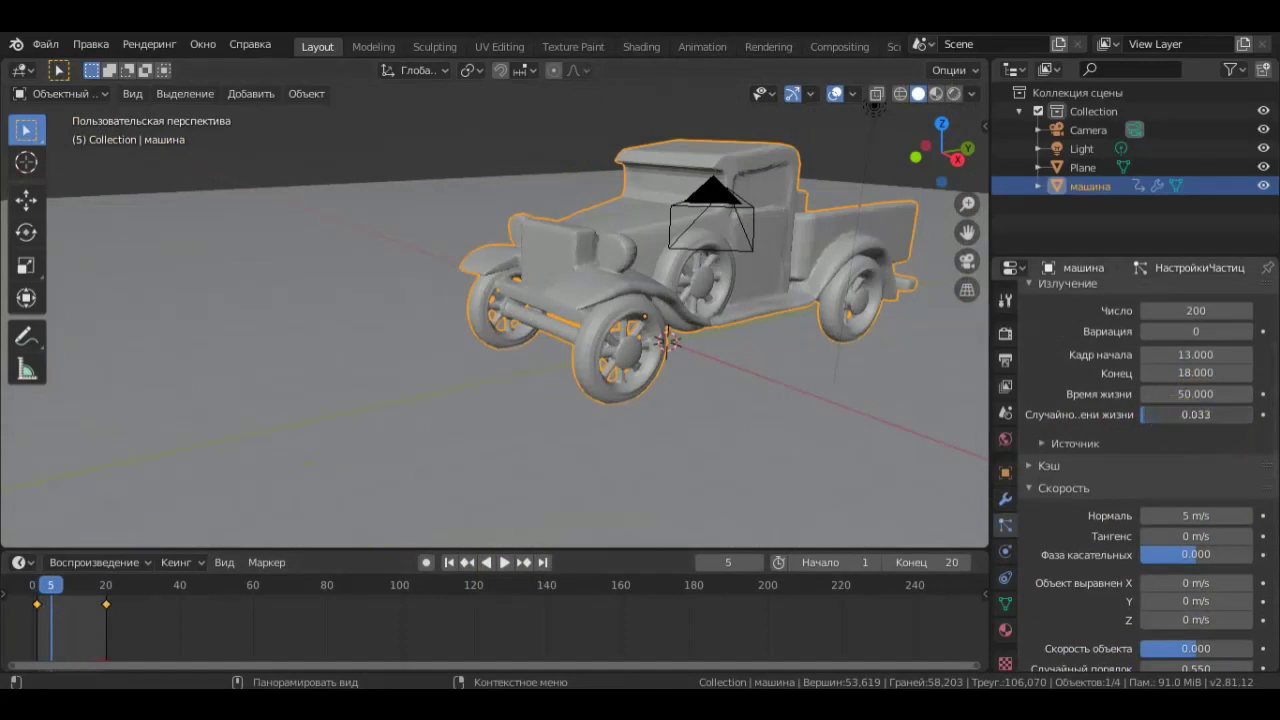
- Add Smoke physics as a Fire + Smoke Flow sourced from the НастройкиЧастиц particle system
{"action": "left_click", "coordinate": [1005, 551]}
{"action": "left_click", "coordinate": [1197, 367]}
{"action": "left_click", "coordinate": [1155, 459]}
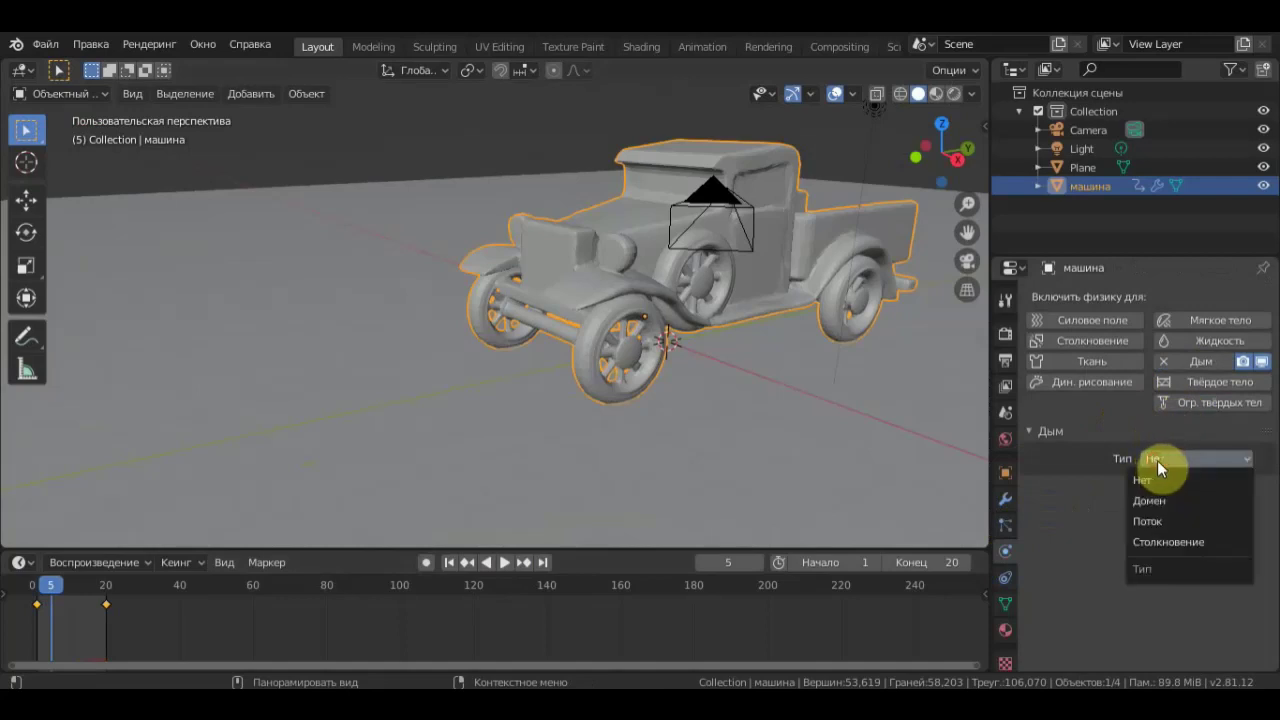
{"action": "left_click", "coordinate": [1169, 520]}
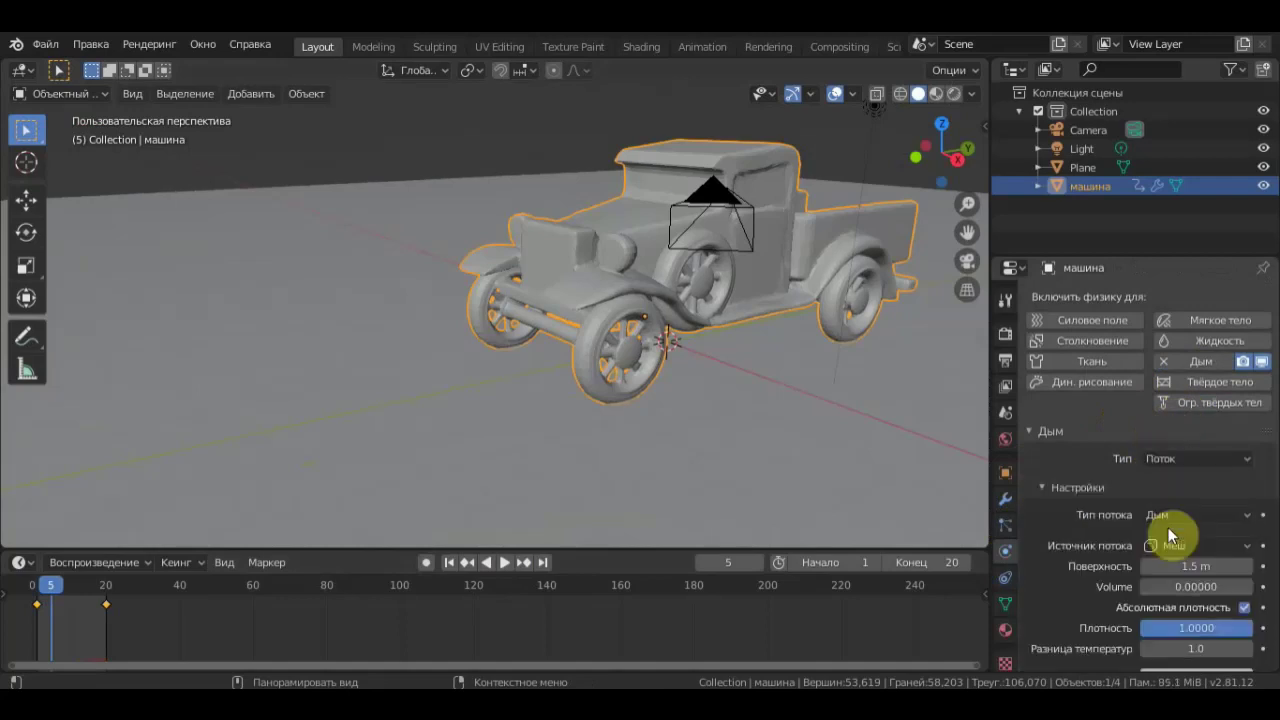
{"action": "scroll", "coordinate": [1170, 530], "scroll_direction": "down", "scroll_amount": 3}
{"action": "left_click", "coordinate": [1188, 440]}
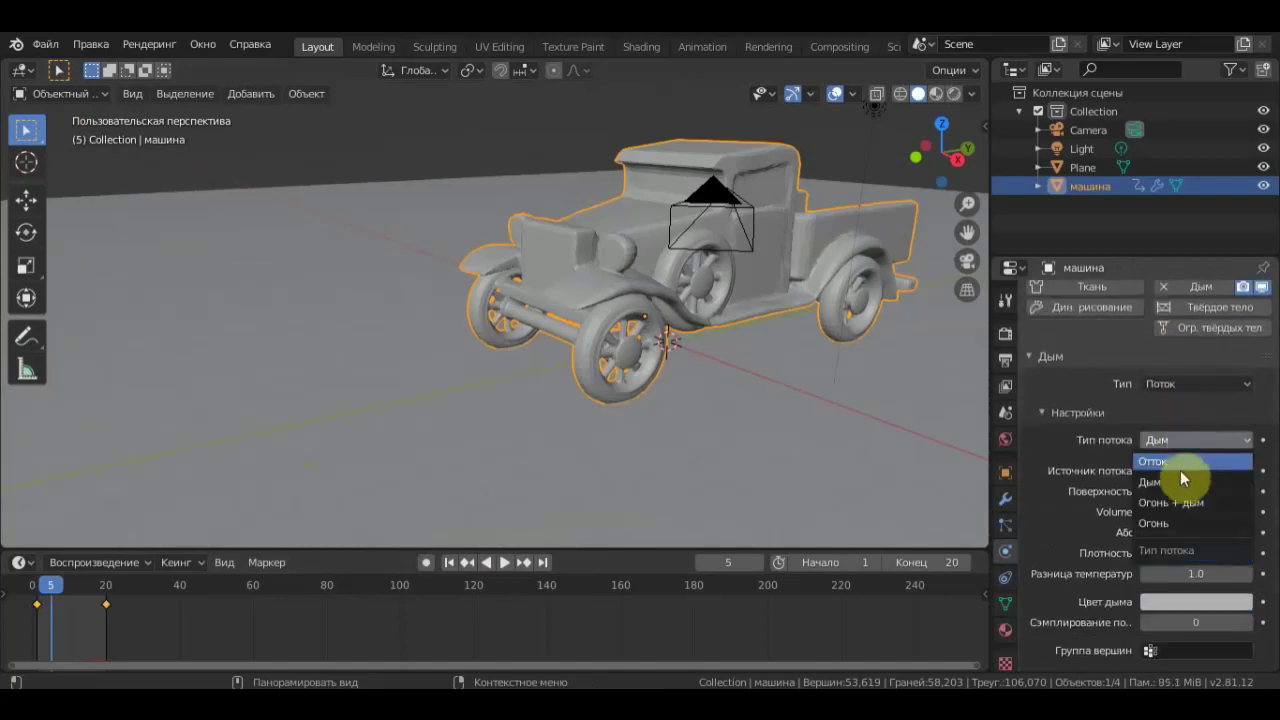
{"action": "left_click", "coordinate": [1192, 505]}
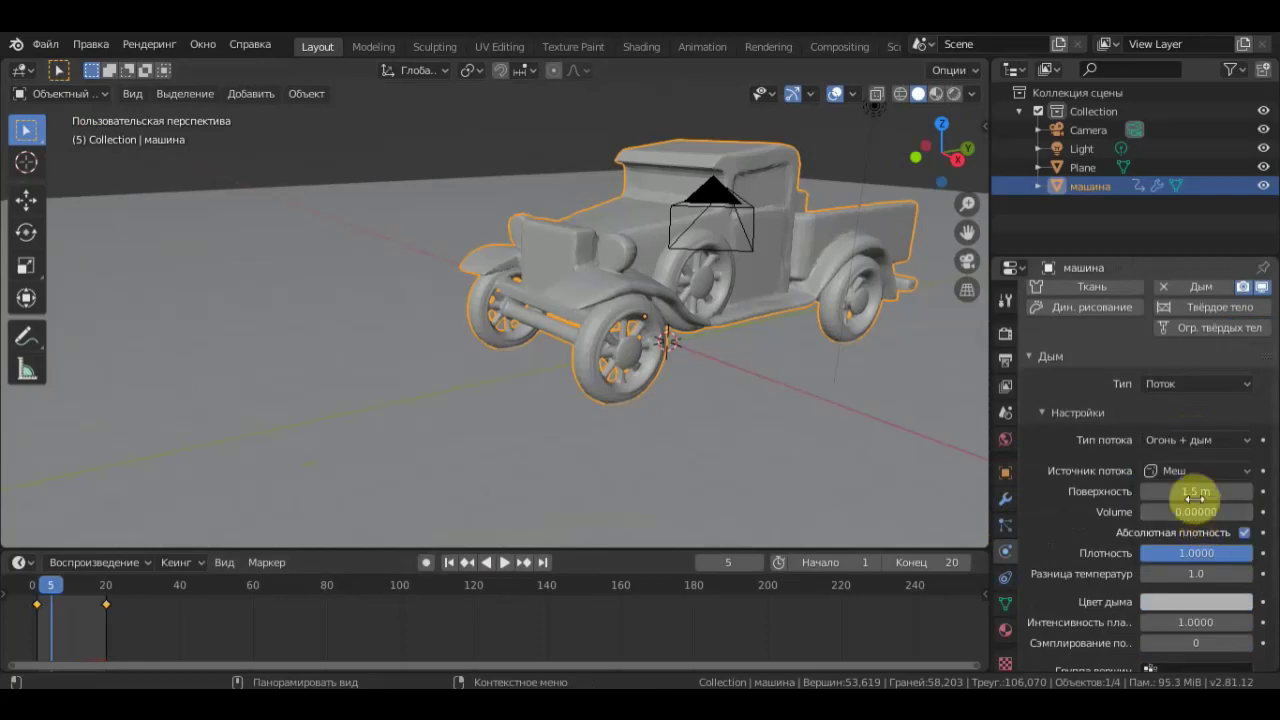
{"action": "left_click", "coordinate": [1178, 472]}
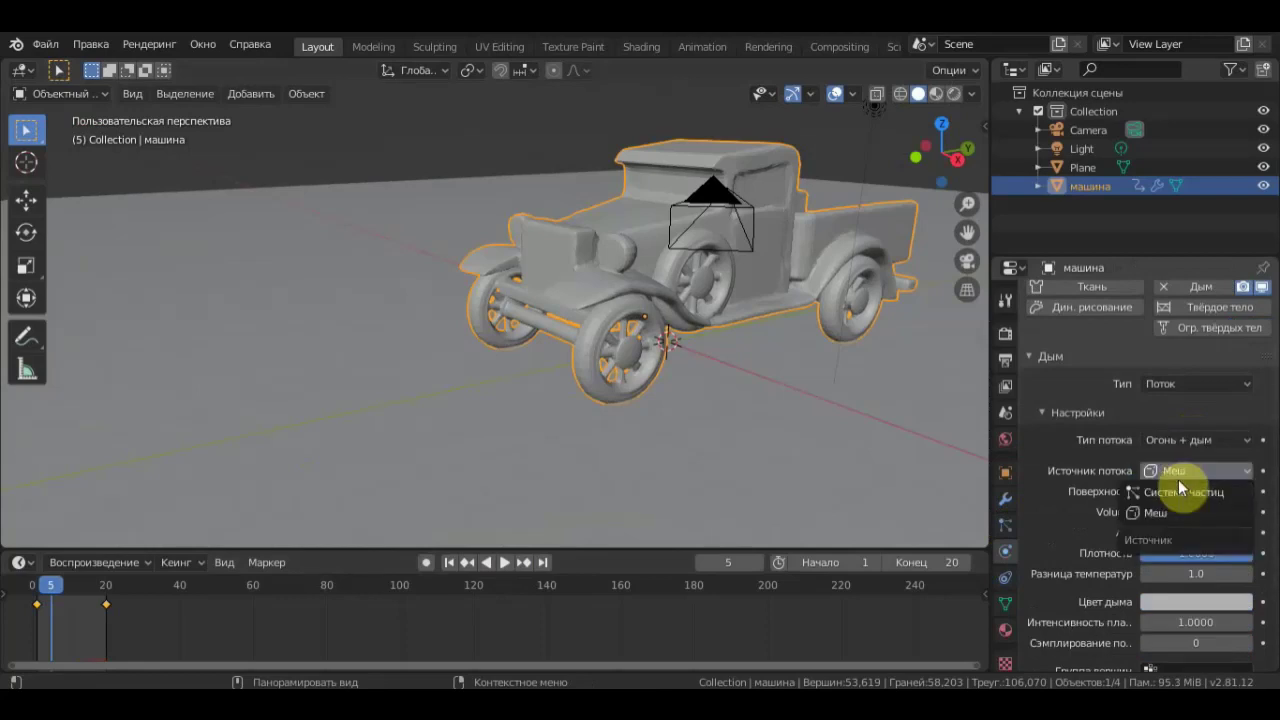
{"action": "left_click", "coordinate": [1185, 479]}
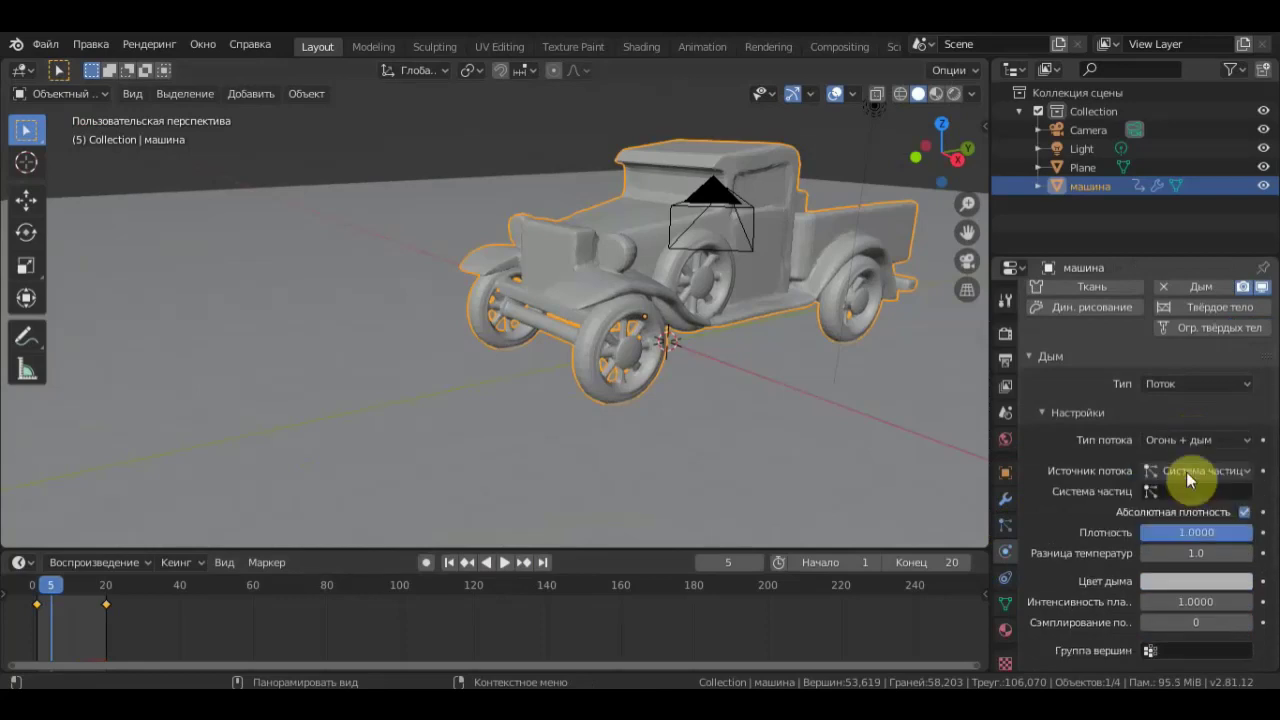
{"action": "left_click", "coordinate": [1186, 490]}
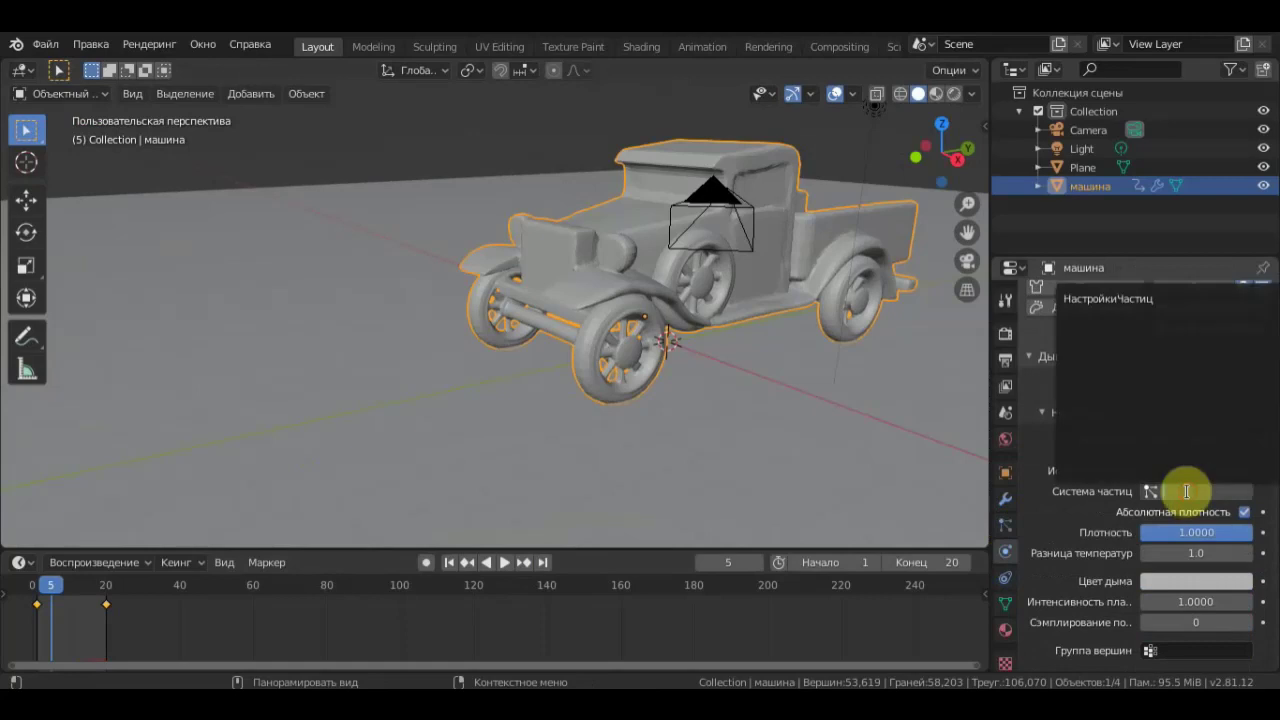
{"action": "left_click", "coordinate": [1136, 301]}
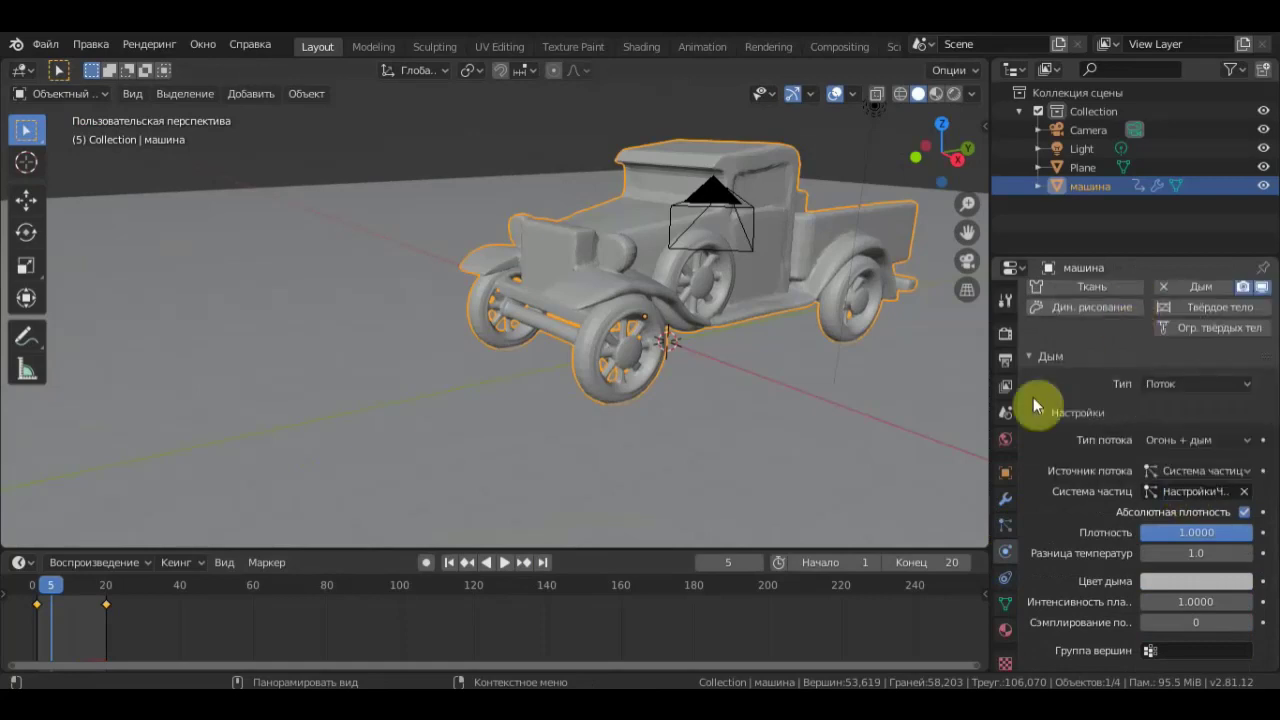
{"action": "left_click", "coordinate": [503, 562]}
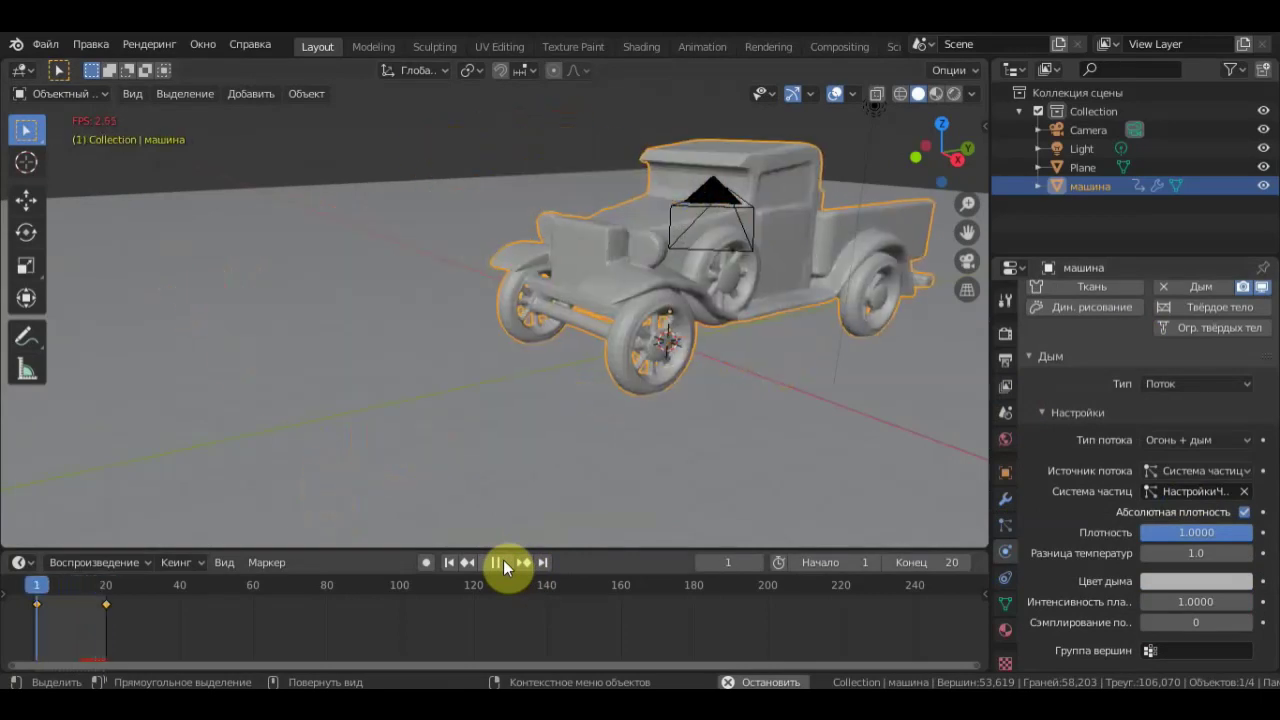
- Enable Initial Velocity on the smoke flow and return to the particle settings
{"action": "left_click", "coordinate": [496, 563]}
{"action": "mouse_move", "coordinate": [589, 402]}
{"action": "middle_mouse_down"}
{"action": "mouse_move", "coordinate": [816, 397]}
{"action": "mouse_move", "coordinate": [551, 400]}
{"action": "mouse_move", "coordinate": [666, 380]}
{"action": "mouse_move", "coordinate": [827, 409]}
{"action": "middle_mouse_up"}
{"action": "scroll", "coordinate": [1126, 487], "scroll_direction": "up", "scroll_amount": 1}
{"action": "scroll", "coordinate": [1120, 510], "scroll_direction": "down", "scroll_amount": 2}
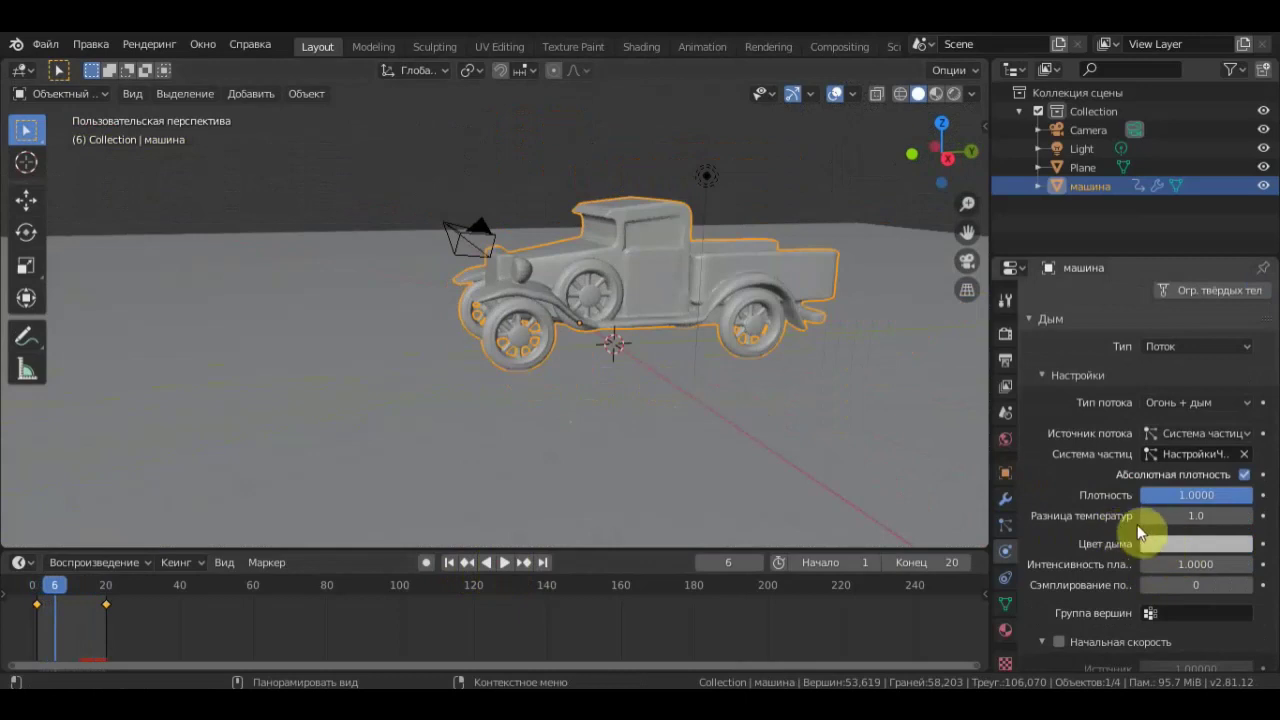
{"action": "scroll", "coordinate": [1178, 514], "scroll_direction": "down", "scroll_amount": 2}
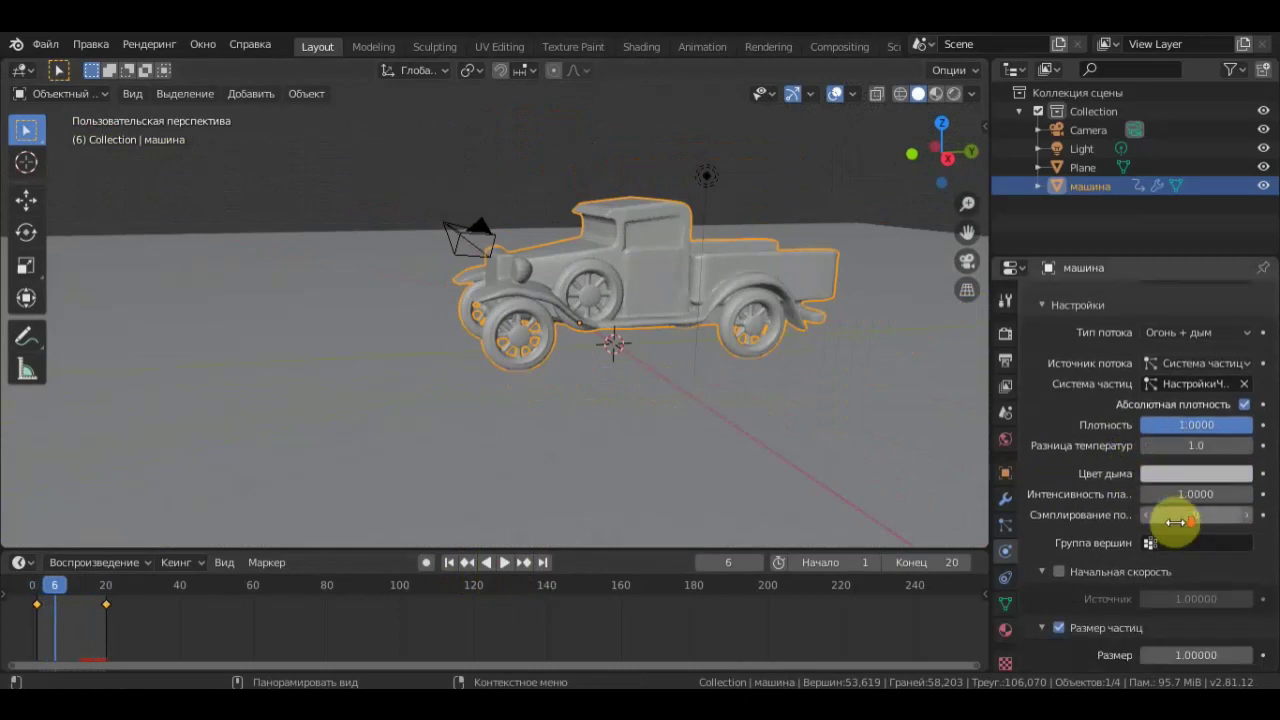
{"action": "left_click", "coordinate": [1058, 573]}
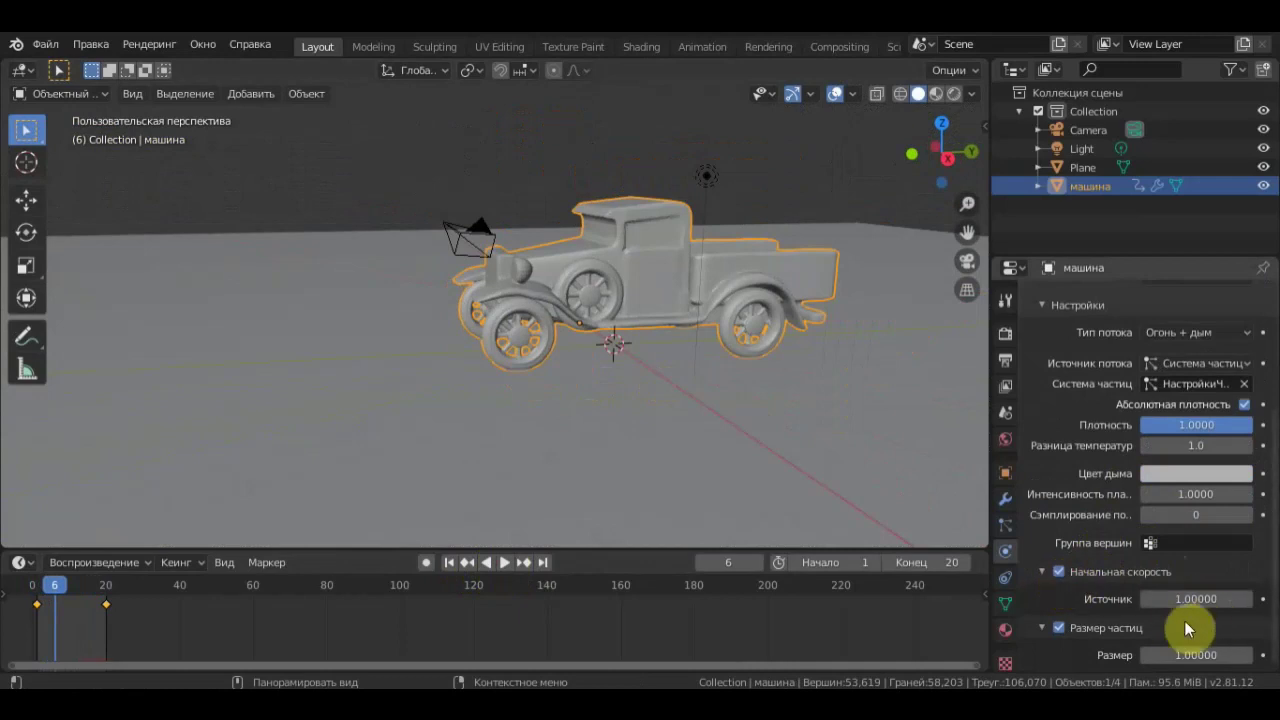
{"action": "left_click", "coordinate": [1005, 527]}
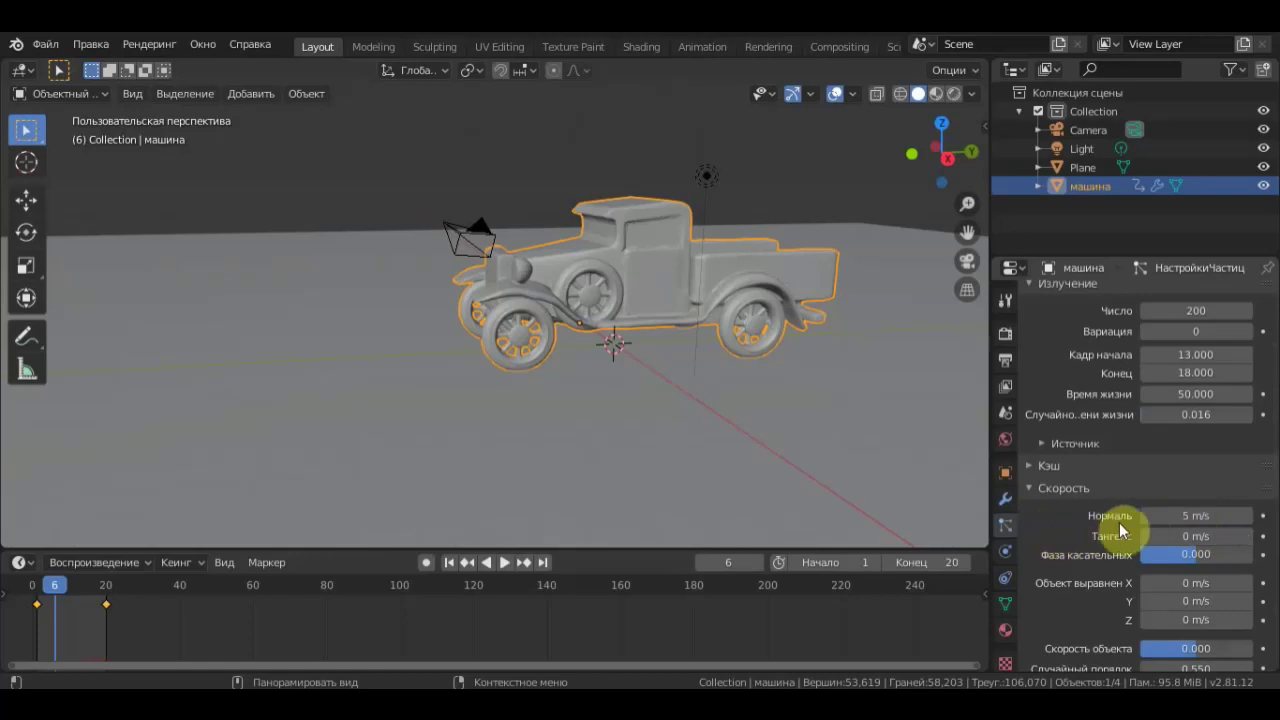
- Look through the particle Cache, Integration and Deflection panels
{"action": "left_click", "coordinate": [1030, 466]}
{"action": "left_click", "coordinate": [1028, 468]}
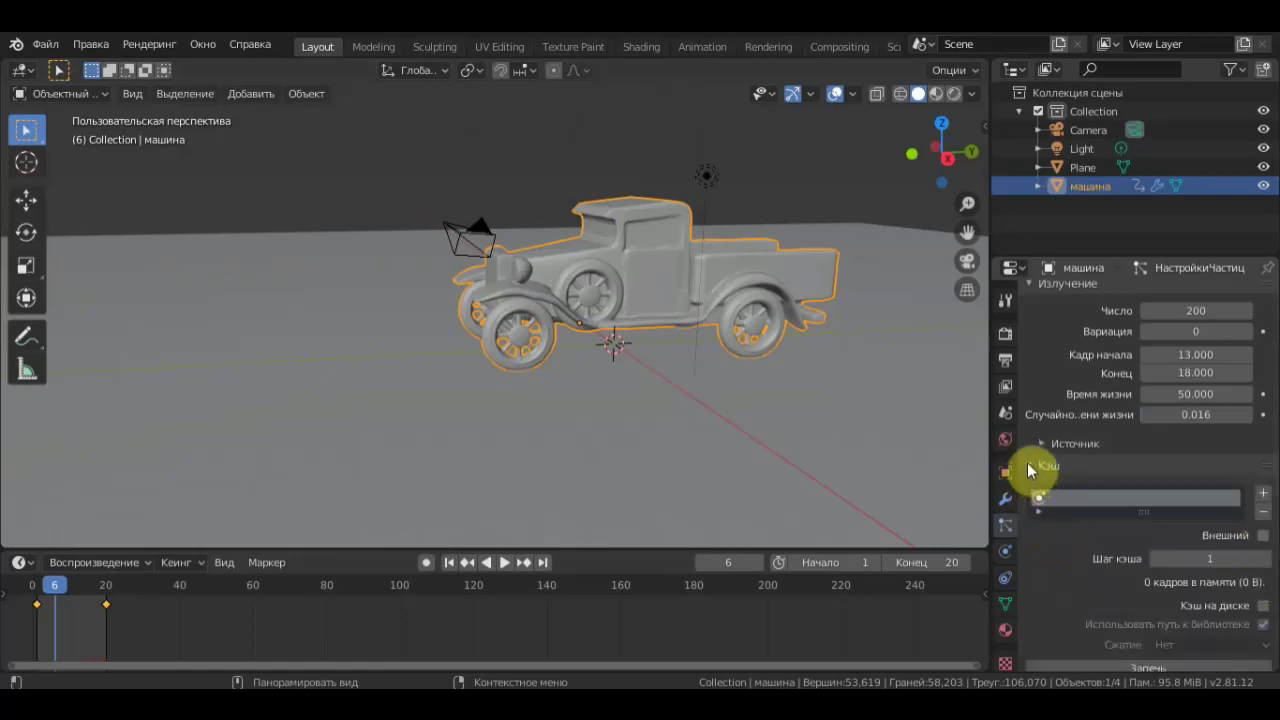
{"action": "scroll", "coordinate": [1075, 482], "scroll_direction": "down", "scroll_amount": 5}
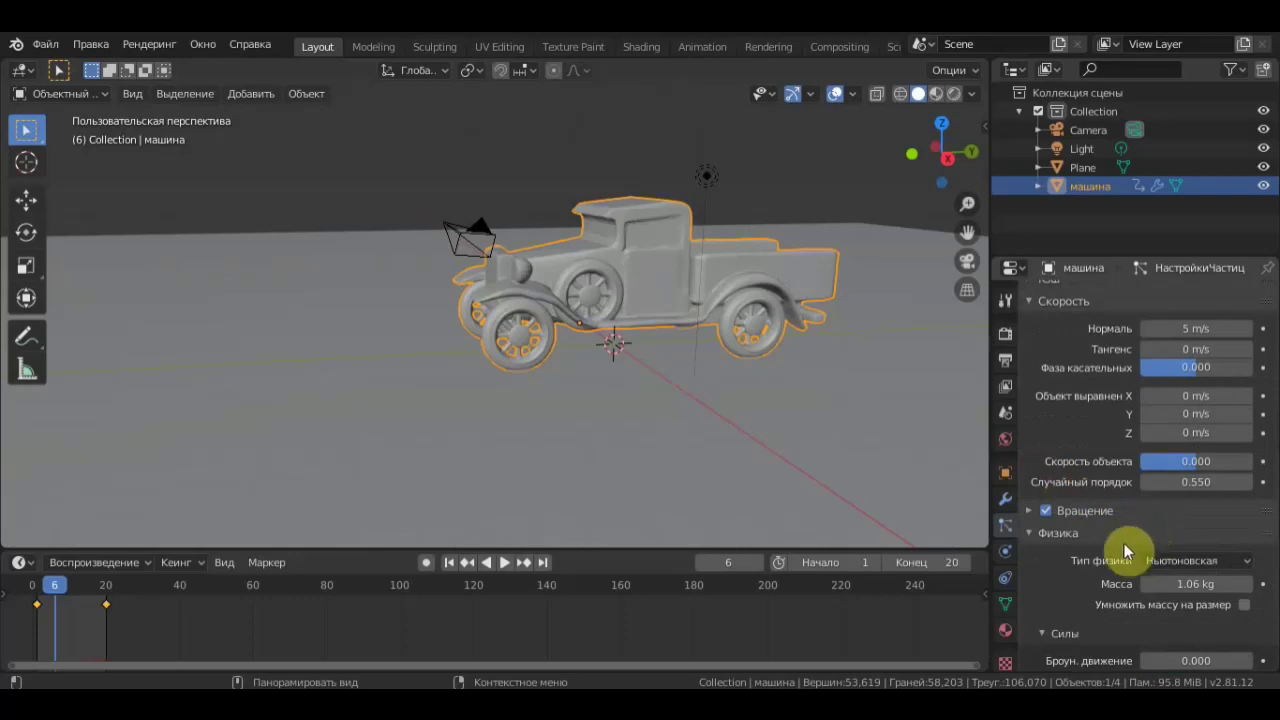
{"action": "scroll", "coordinate": [1118, 539], "scroll_direction": "down", "scroll_amount": 2}
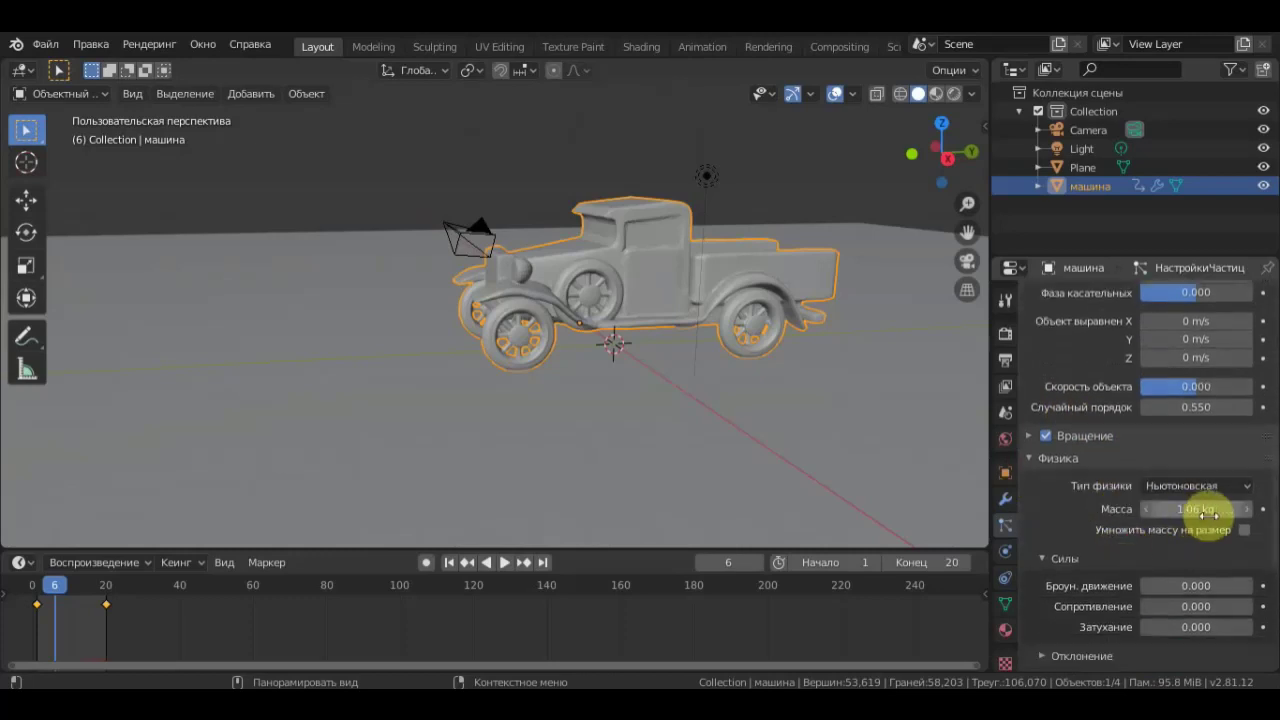
{"action": "scroll", "coordinate": [1140, 608], "scroll_direction": "down", "scroll_amount": 3}
{"action": "scroll", "coordinate": [1131, 605], "scroll_direction": "down", "scroll_amount": 1}
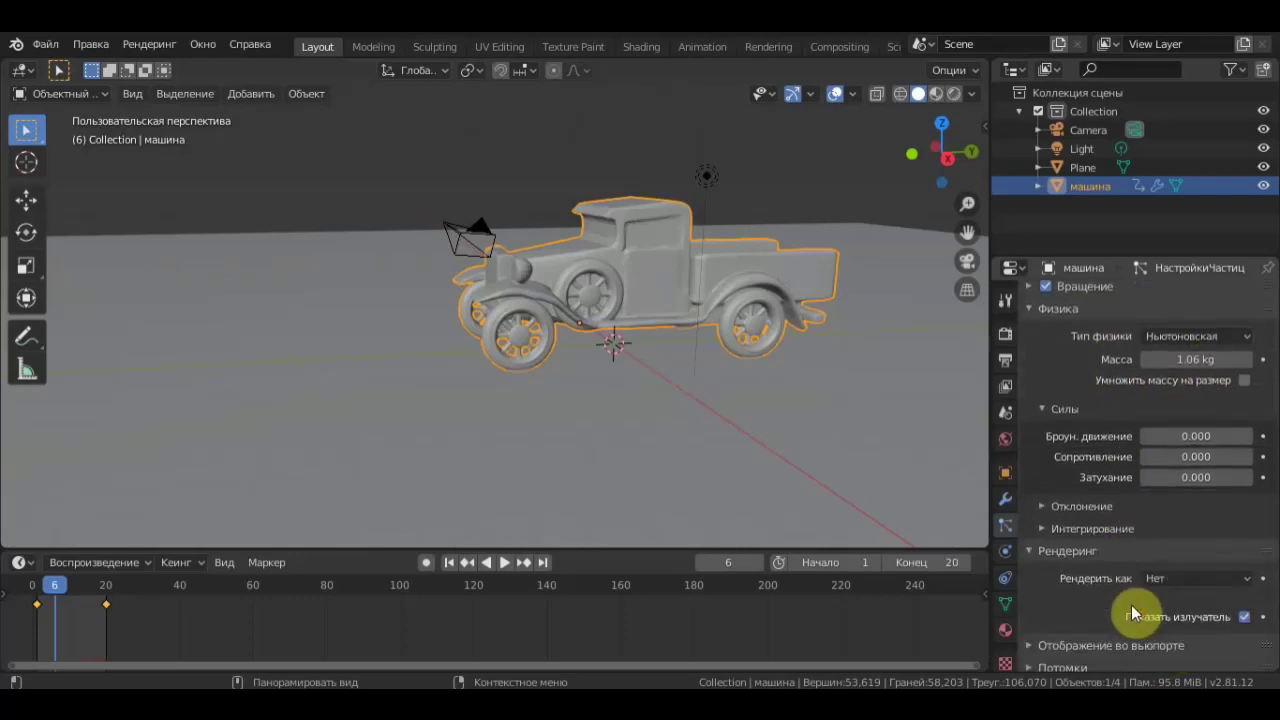
{"action": "left_click", "coordinate": [1045, 526]}
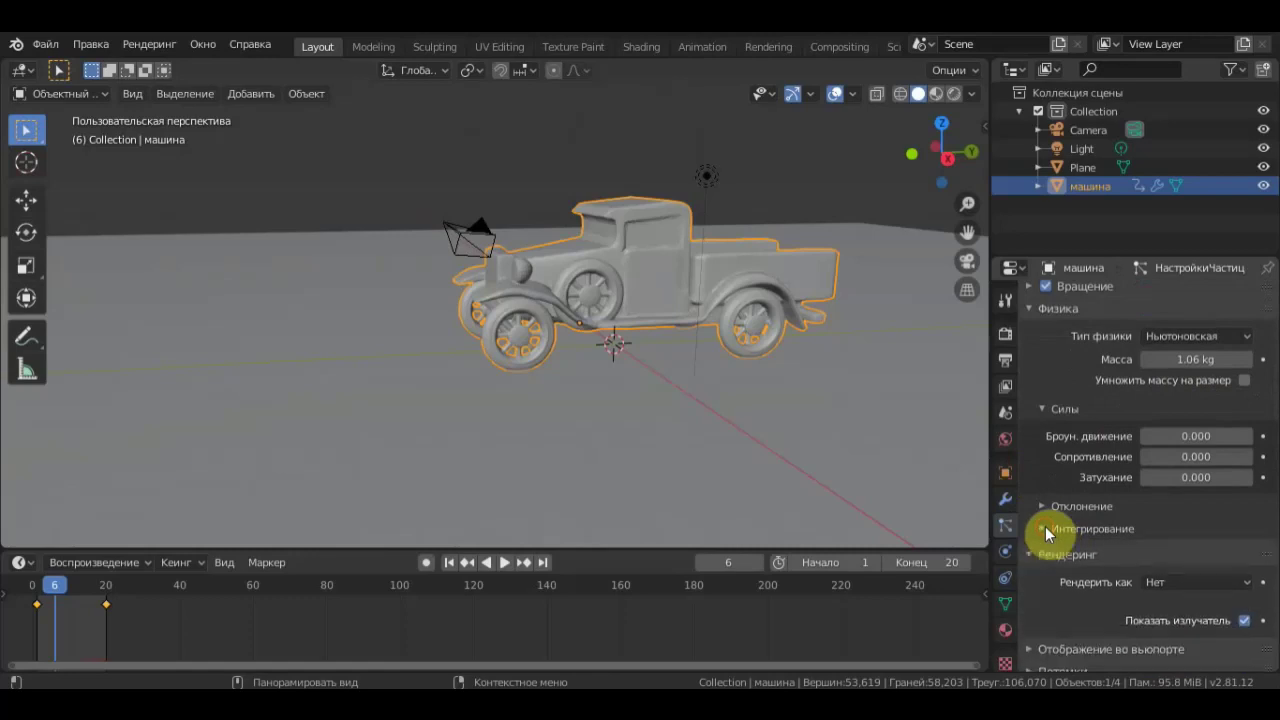
{"action": "left_click", "coordinate": [1037, 510]}
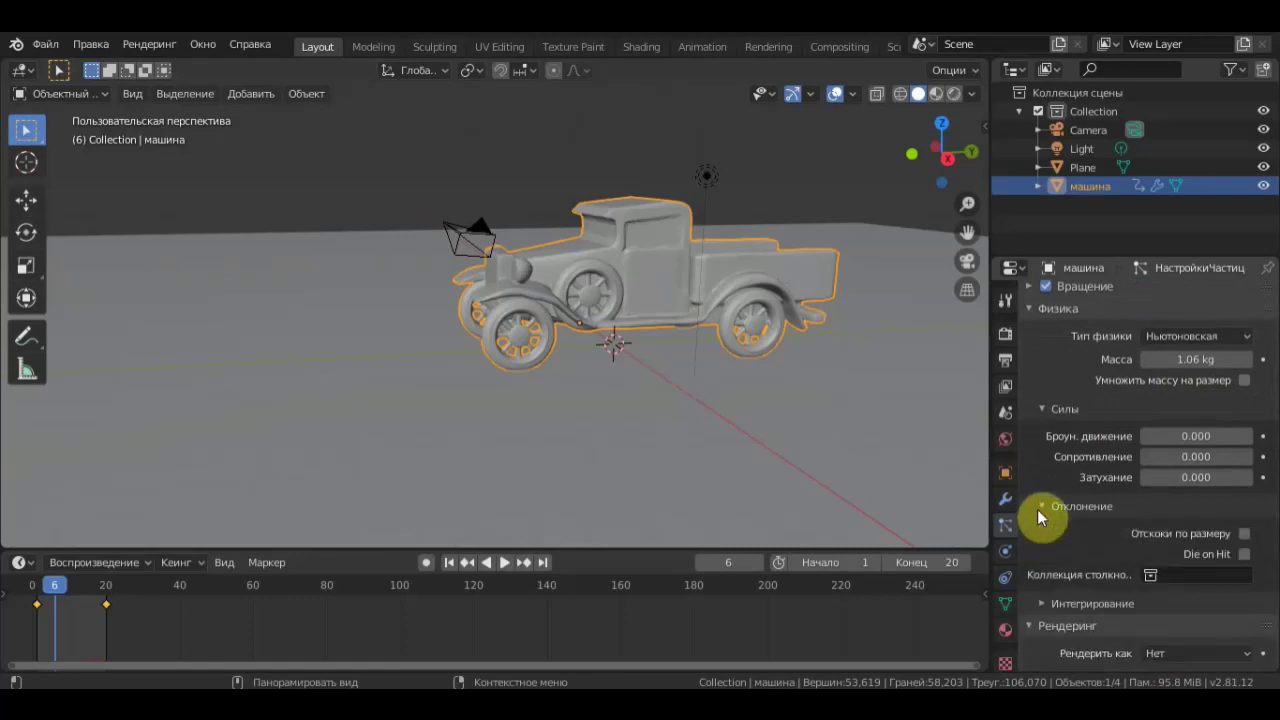
{"action": "left_click", "coordinate": [1037, 509]}
{"action": "scroll", "coordinate": [1050, 540], "scroll_direction": "down", "scroll_amount": 3}
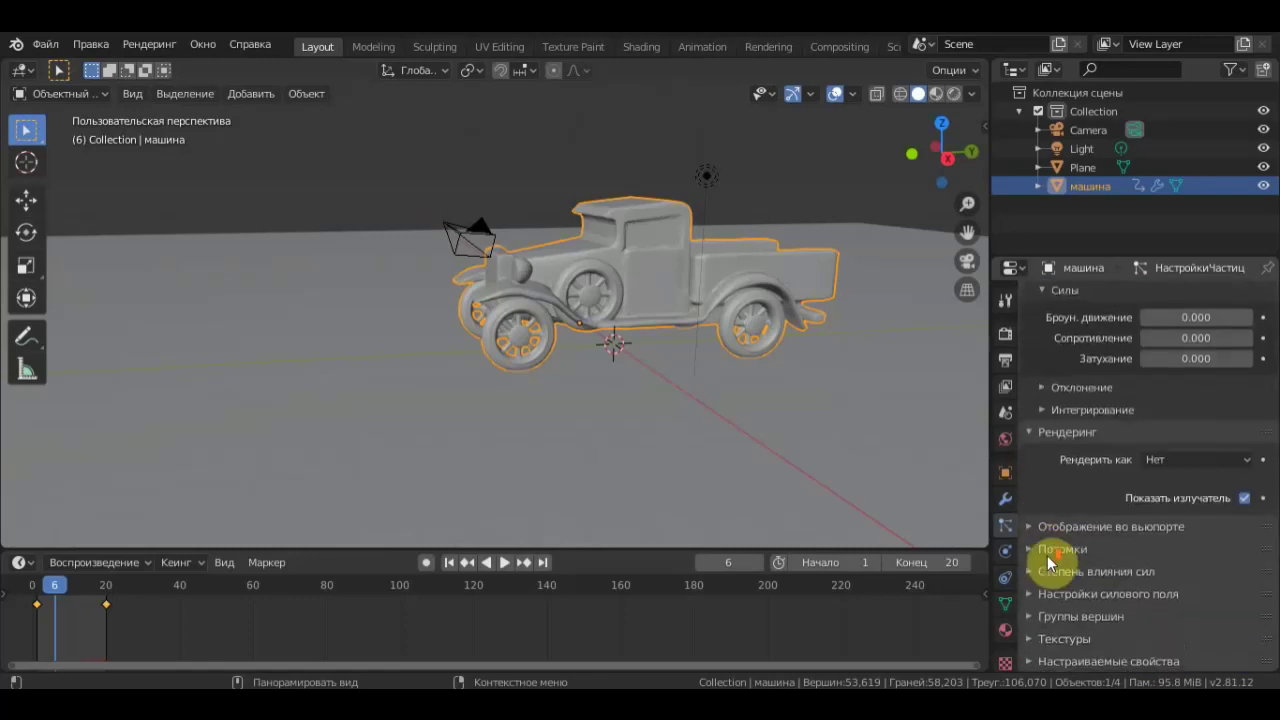
- Lower the Gravity field weight and Turbulence to 0.545, then play the explosion
{"action": "left_click", "coordinate": [1037, 574]}
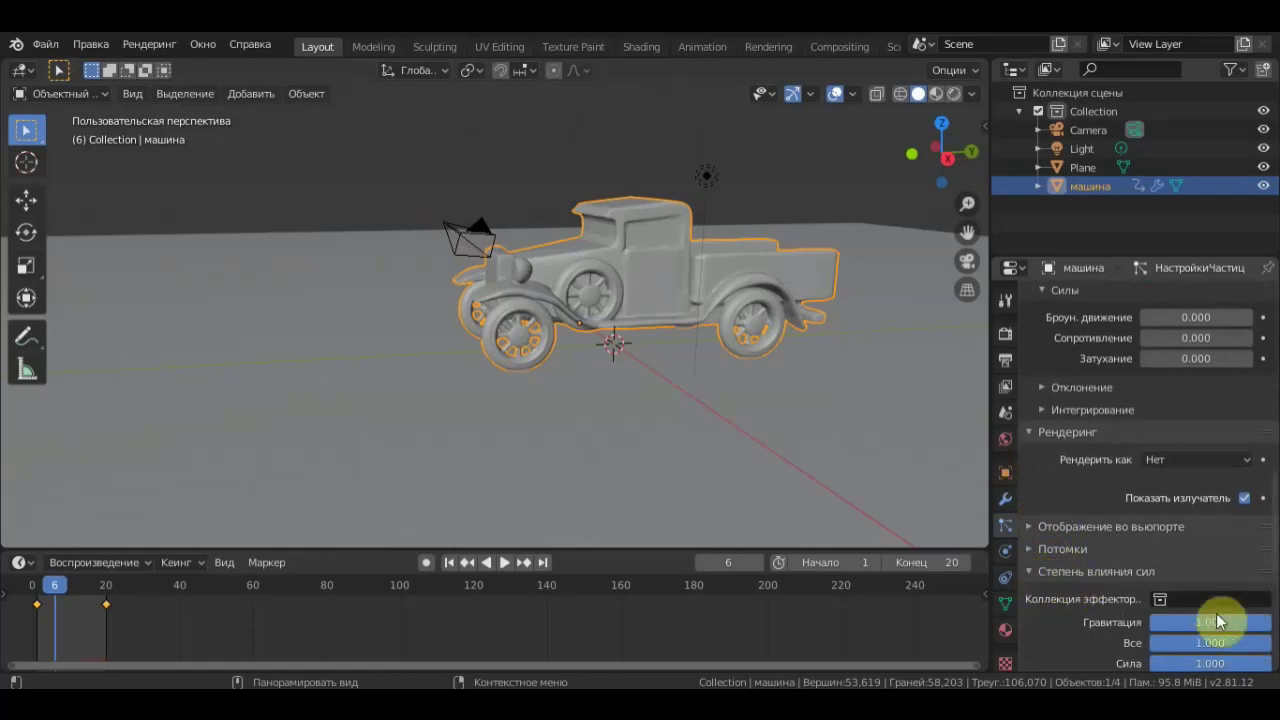
{"action": "scroll", "coordinate": [1218, 600], "scroll_direction": "down", "scroll_amount": 5}
{"action": "left_click_drag", "start_coordinate": [1262, 435], "coordinate": [1216, 435]}
{"action": "scroll", "coordinate": [1202, 508], "scroll_direction": "down", "scroll_amount": 1}
{"action": "scroll", "coordinate": [1202, 510], "scroll_direction": "down", "scroll_amount": 3}
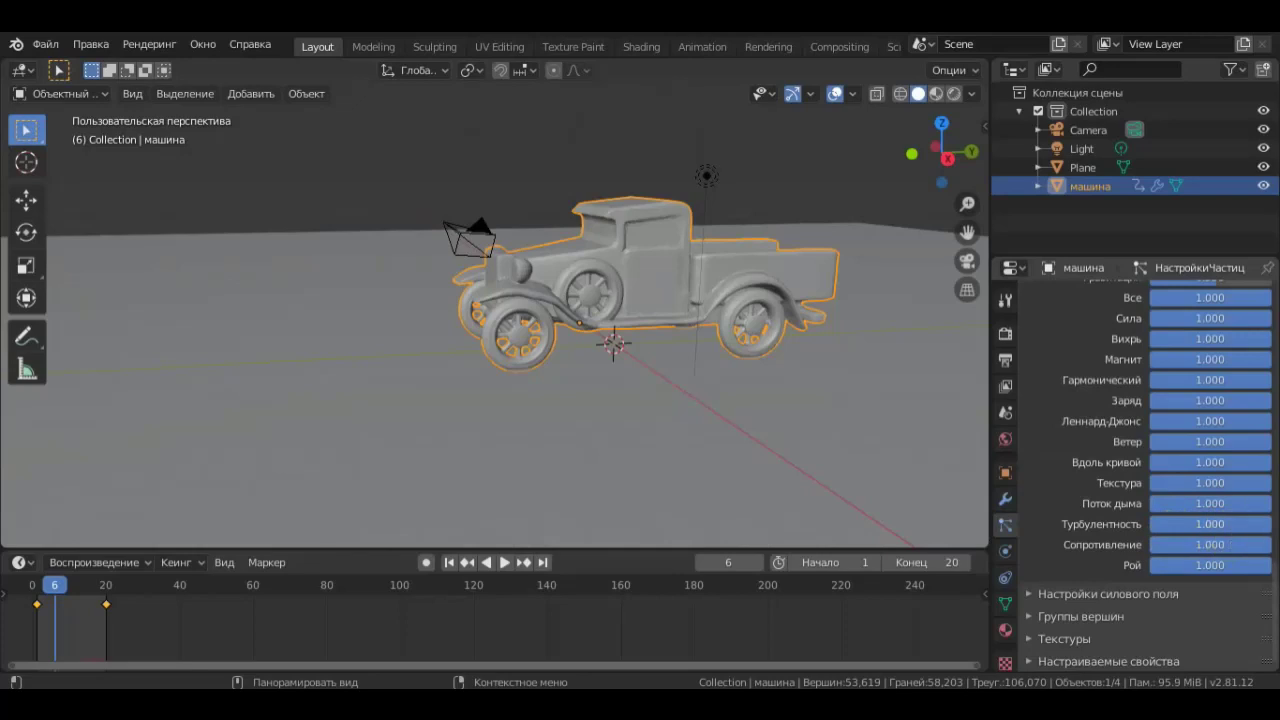
{"action": "left_click_drag", "start_coordinate": [1262, 524], "coordinate": [1167, 522]}
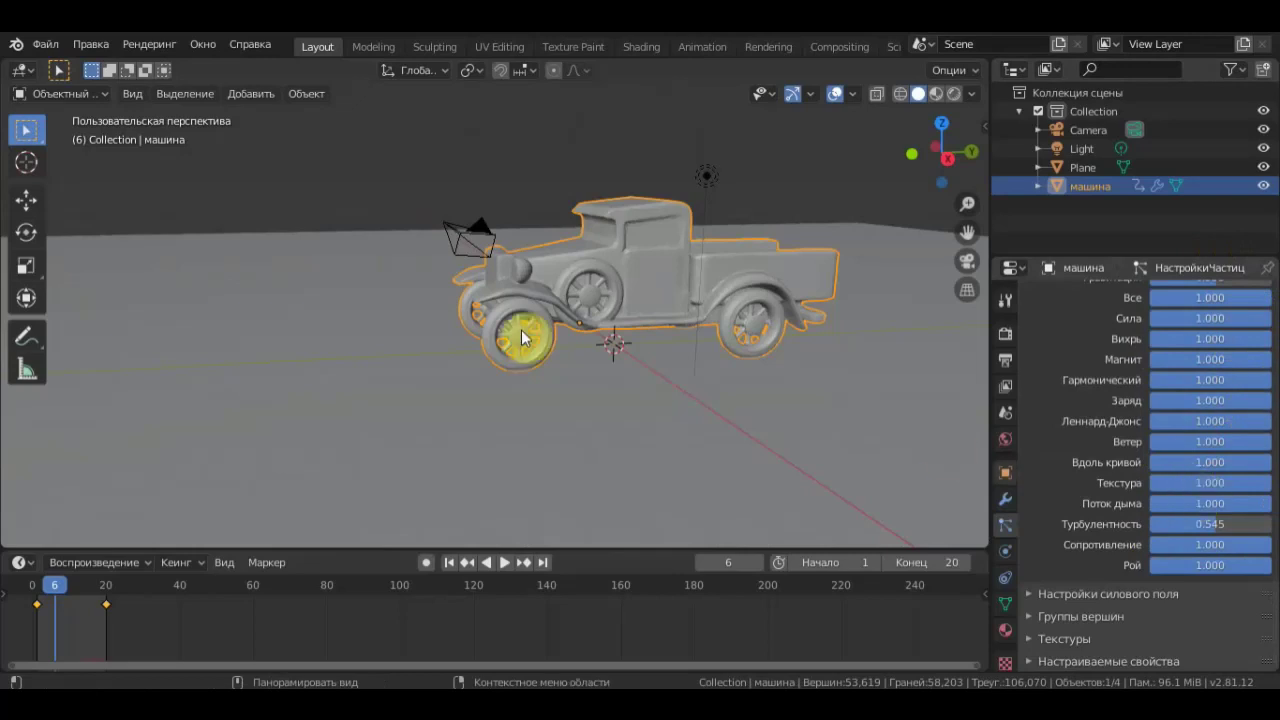
{"action": "left_click", "coordinate": [505, 562]}
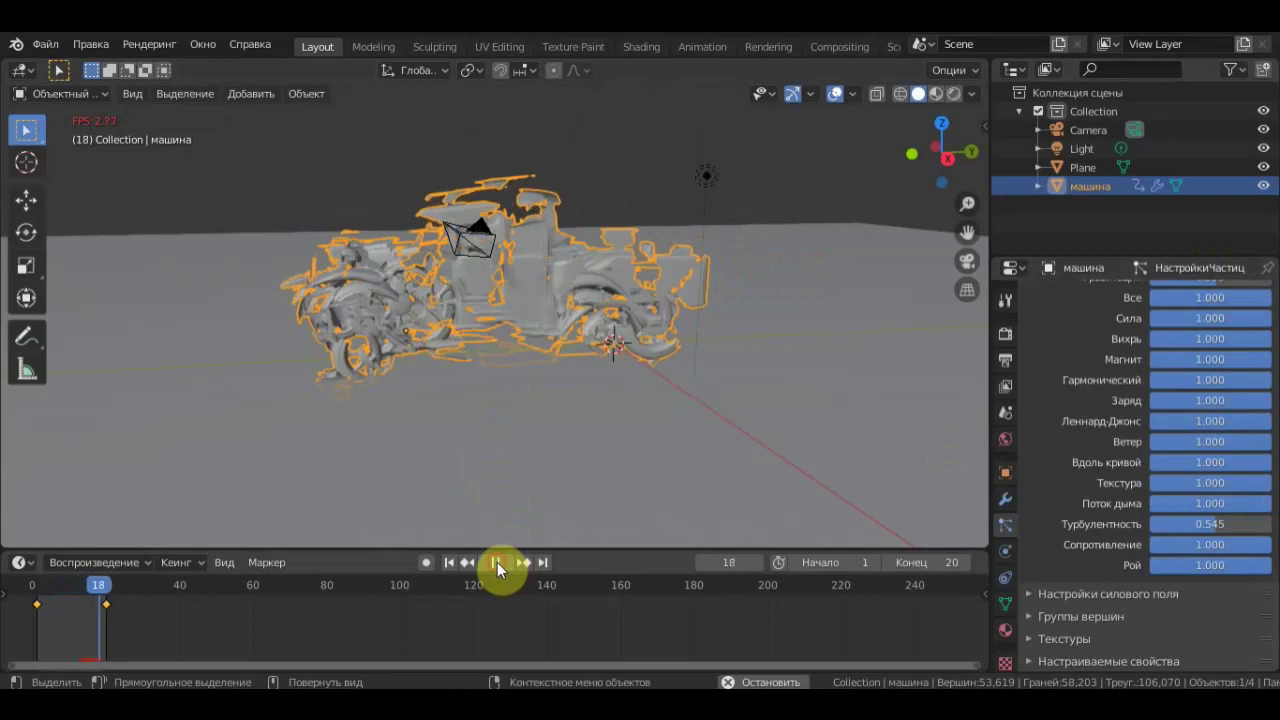
- Pause at frame 19 and orbit around the truck's scattered pieces
{"action": "left_click", "coordinate": [497, 562]}
{"action": "mouse_move", "coordinate": [488, 368]}
{"action": "middle_mouse_down"}
{"action": "mouse_move", "coordinate": [606, 375]}
{"action": "mouse_move", "coordinate": [583, 361]}
{"action": "middle_mouse_up"}
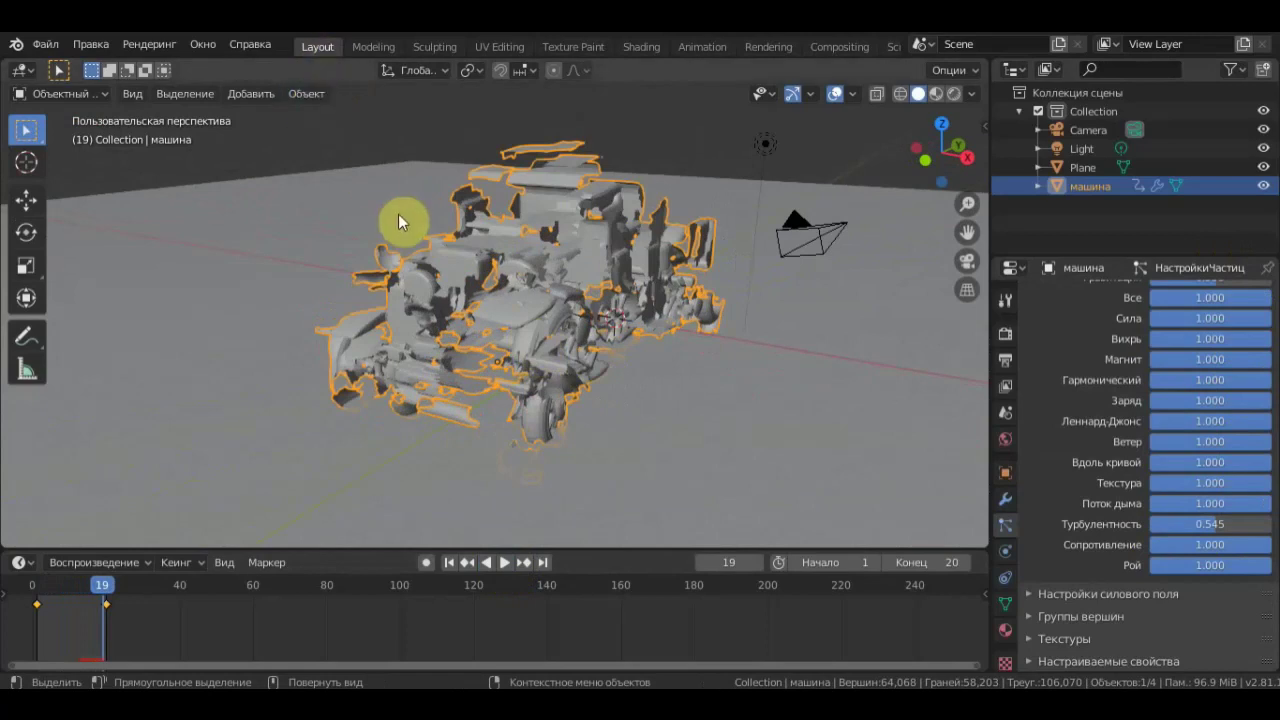
{"action": "key", "text": "shift+a"}
- Search for the Quick Smoke operation, then dismiss the search popup
{"action": "key", "text": "F3"}
{"action": "type", "text": "Quick Smoke"}
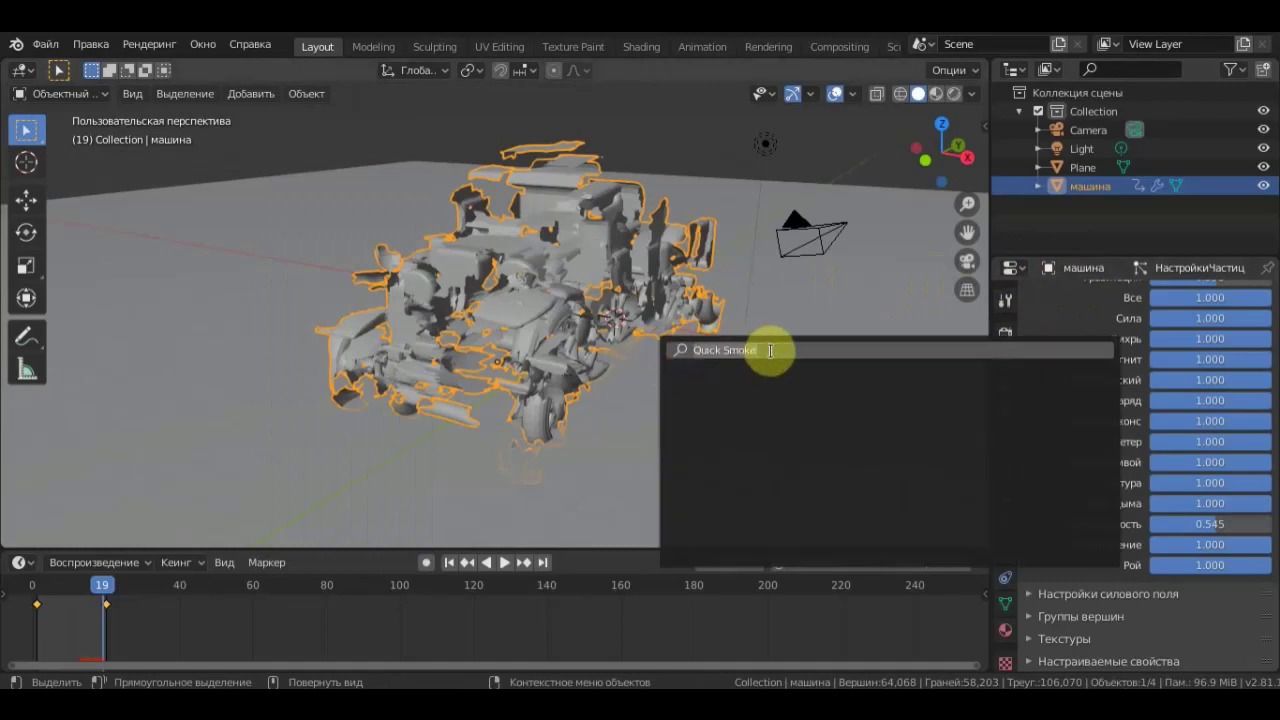
{"action": "left_click_drag", "start_coordinate": [768, 350], "coordinate": [725, 350]}
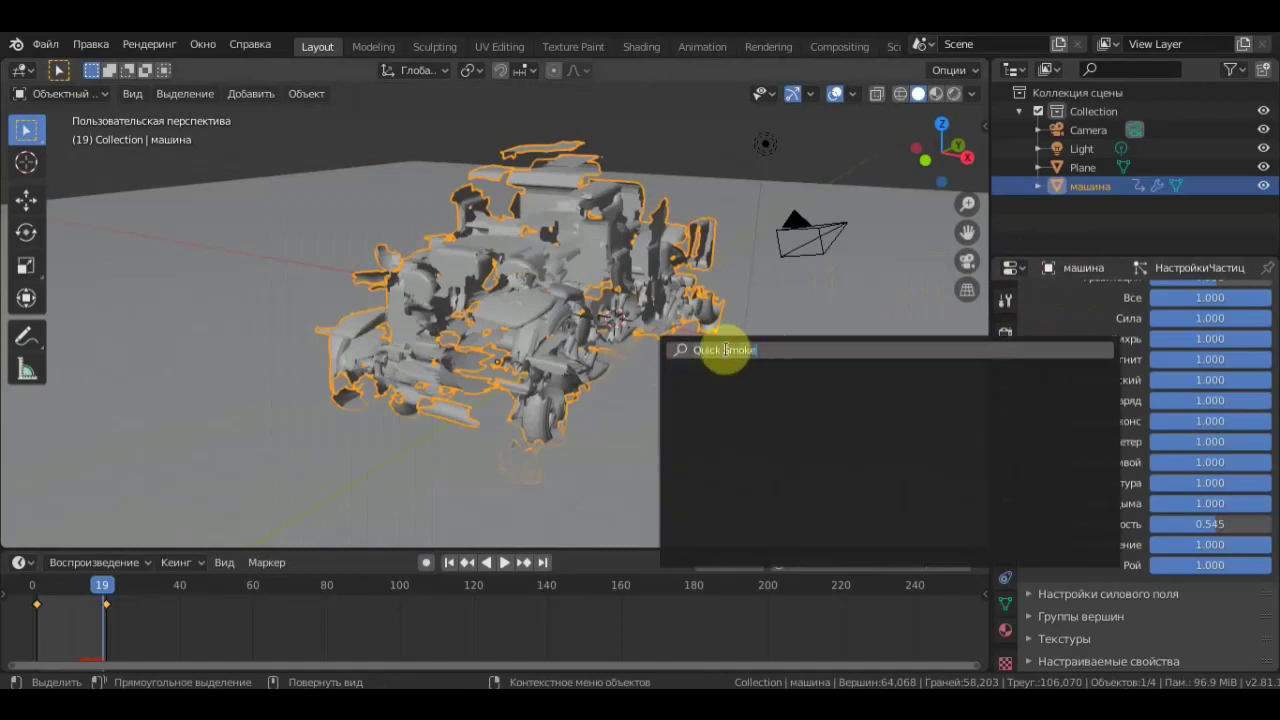
{"action": "left_click", "coordinate": [89, 50]}
- Turn off interface translation in Preferences so Blender displays in English
{"action": "left_click", "coordinate": [90, 48]}
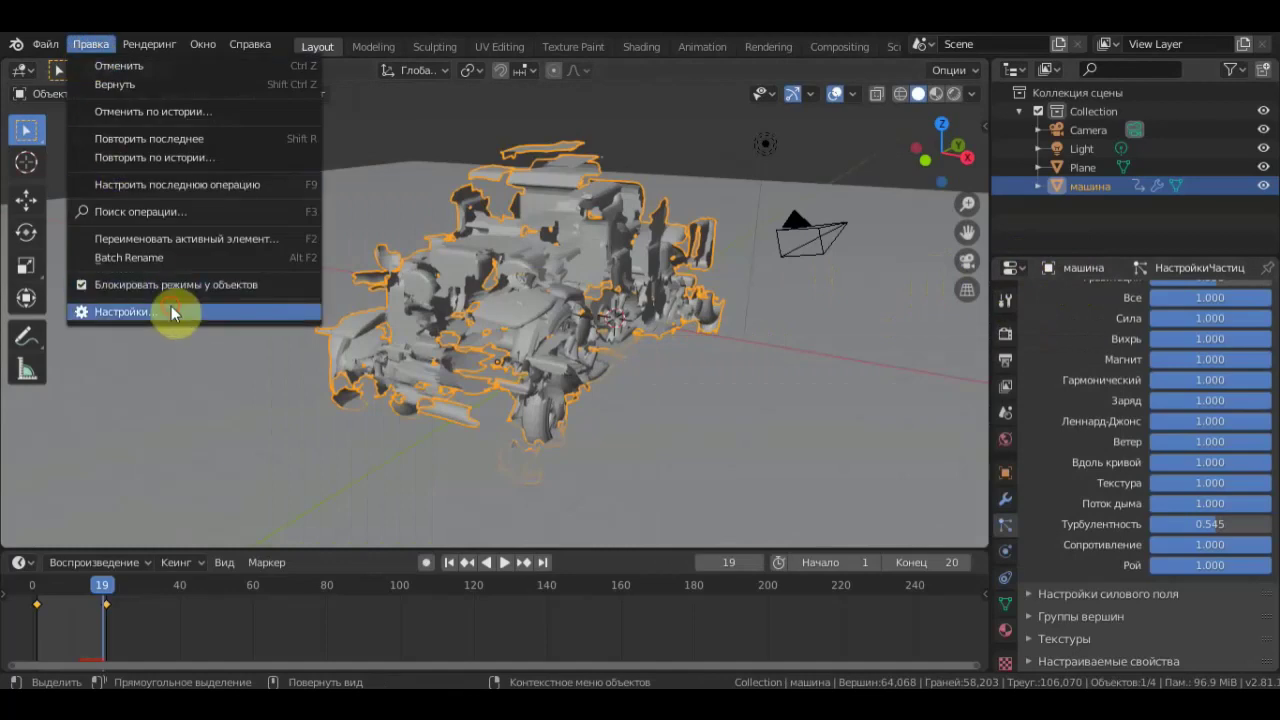
{"action": "left_click", "coordinate": [170, 309]}
{"action": "left_click", "coordinate": [186, 430]}
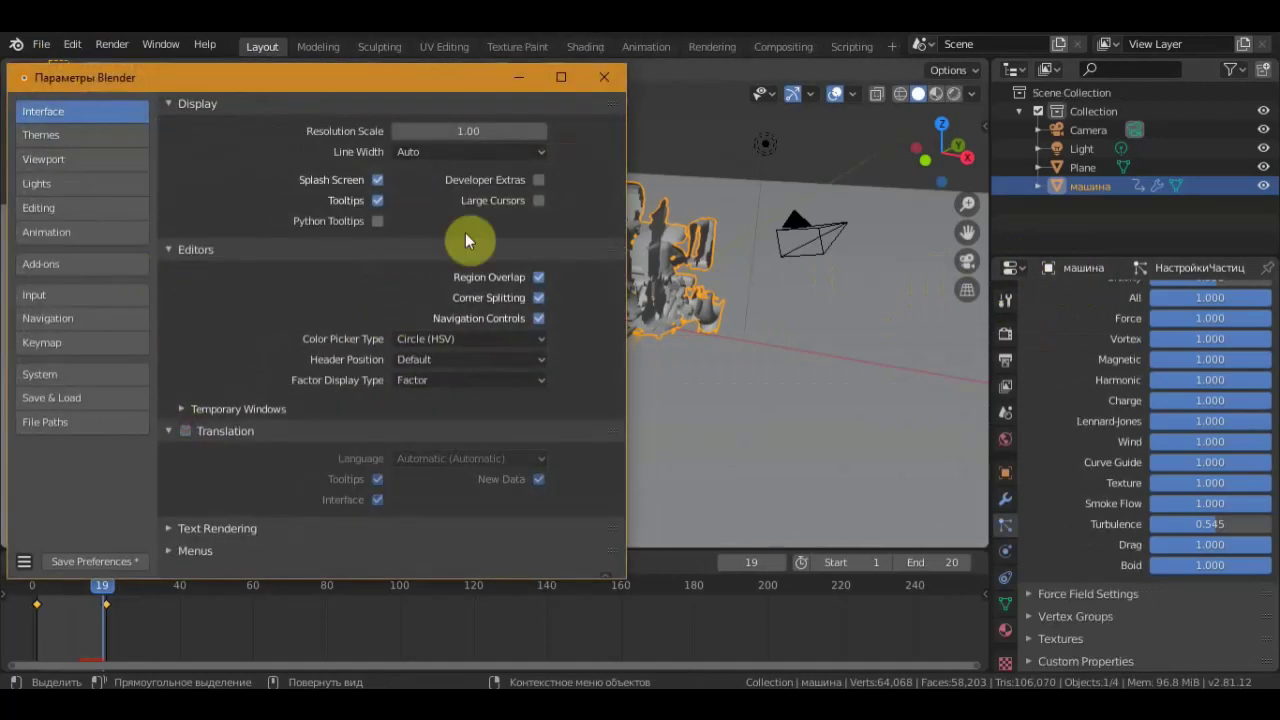
{"action": "left_click", "coordinate": [604, 78]}
{"action": "left_click", "coordinate": [111, 45]}
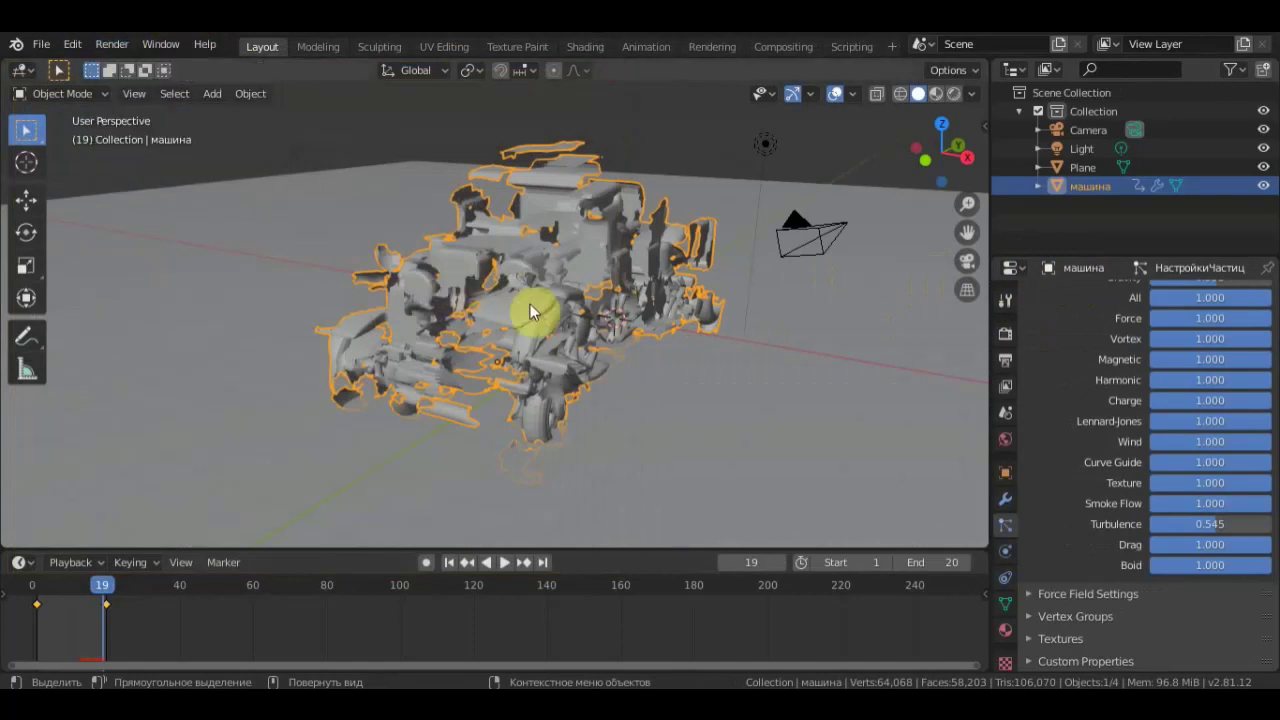
- Apply Quick Smoke to the exploding truck, preview the smoke playback, then select the car object
{"action": "key", "text": "F3"}
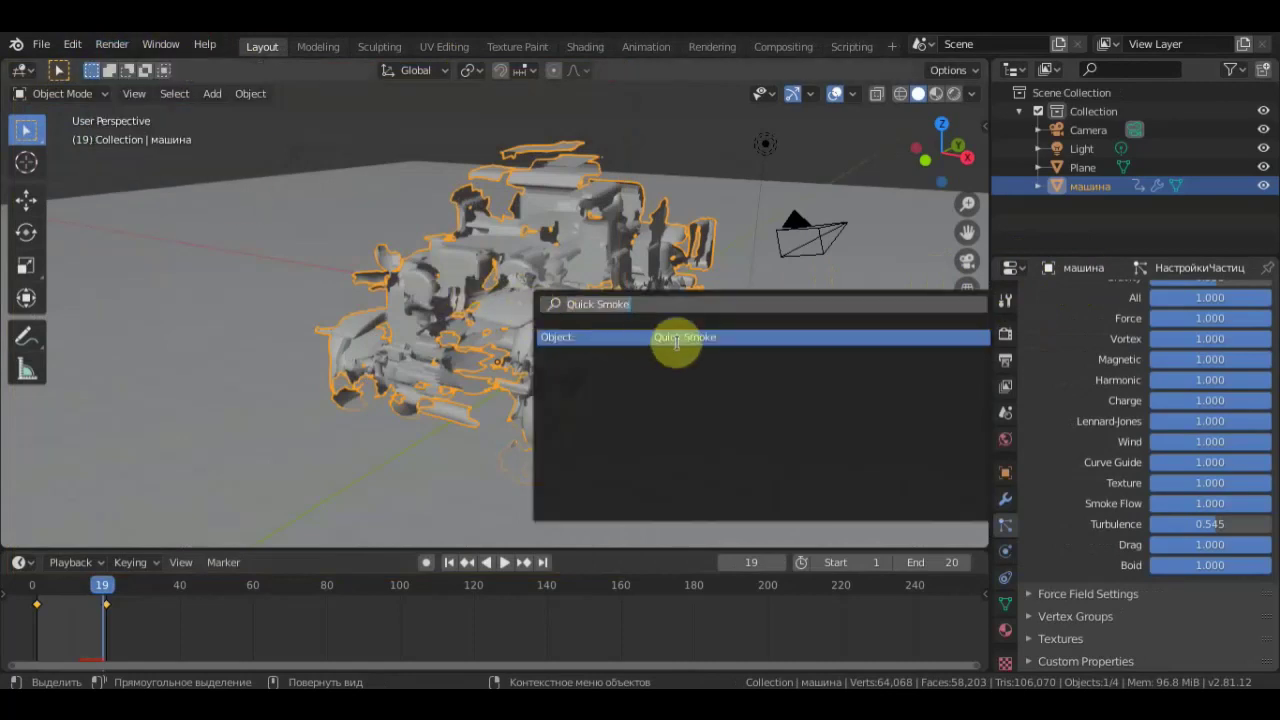
{"action": "left_click", "coordinate": [683, 336]}
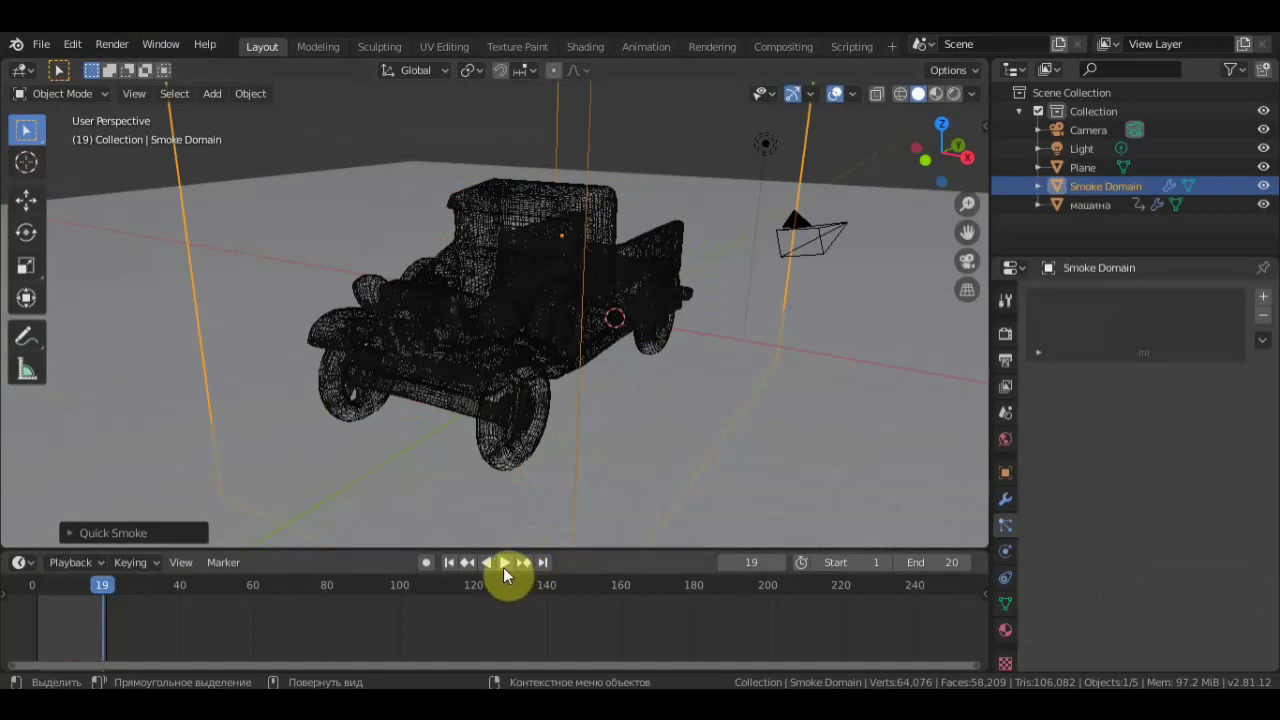
{"action": "left_click", "coordinate": [503, 565]}
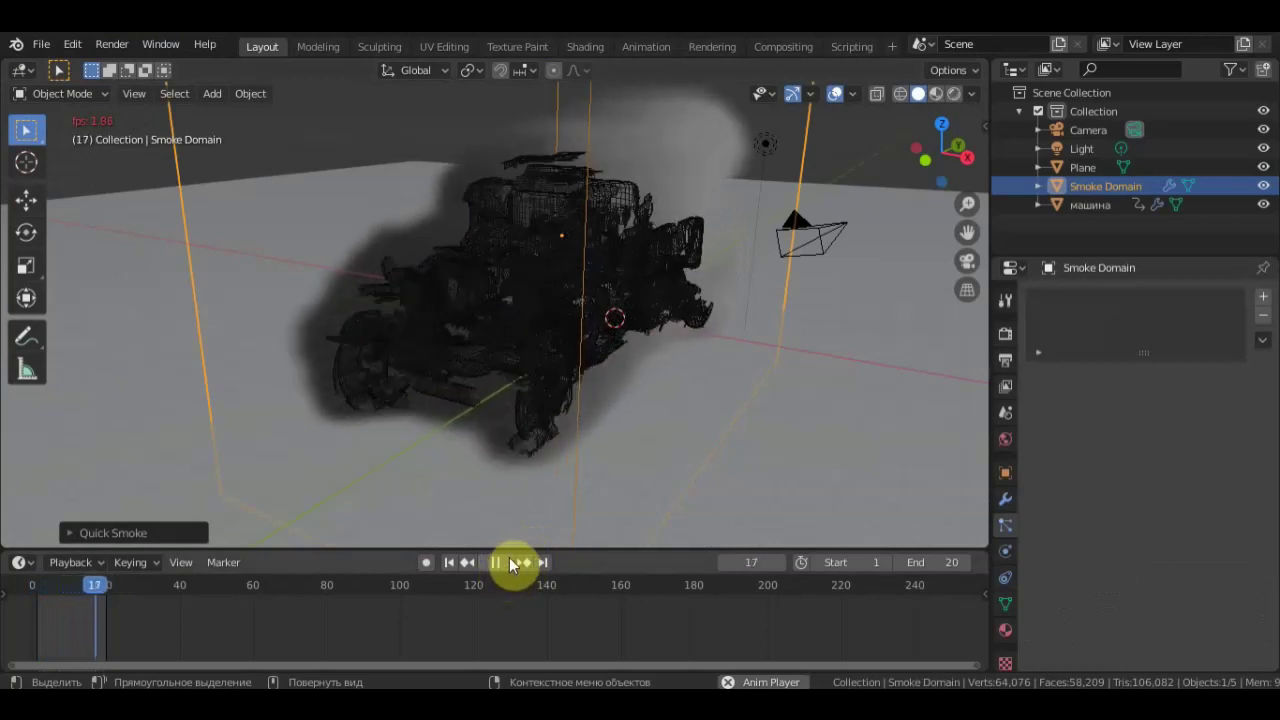
{"action": "left_click", "coordinate": [497, 561]}
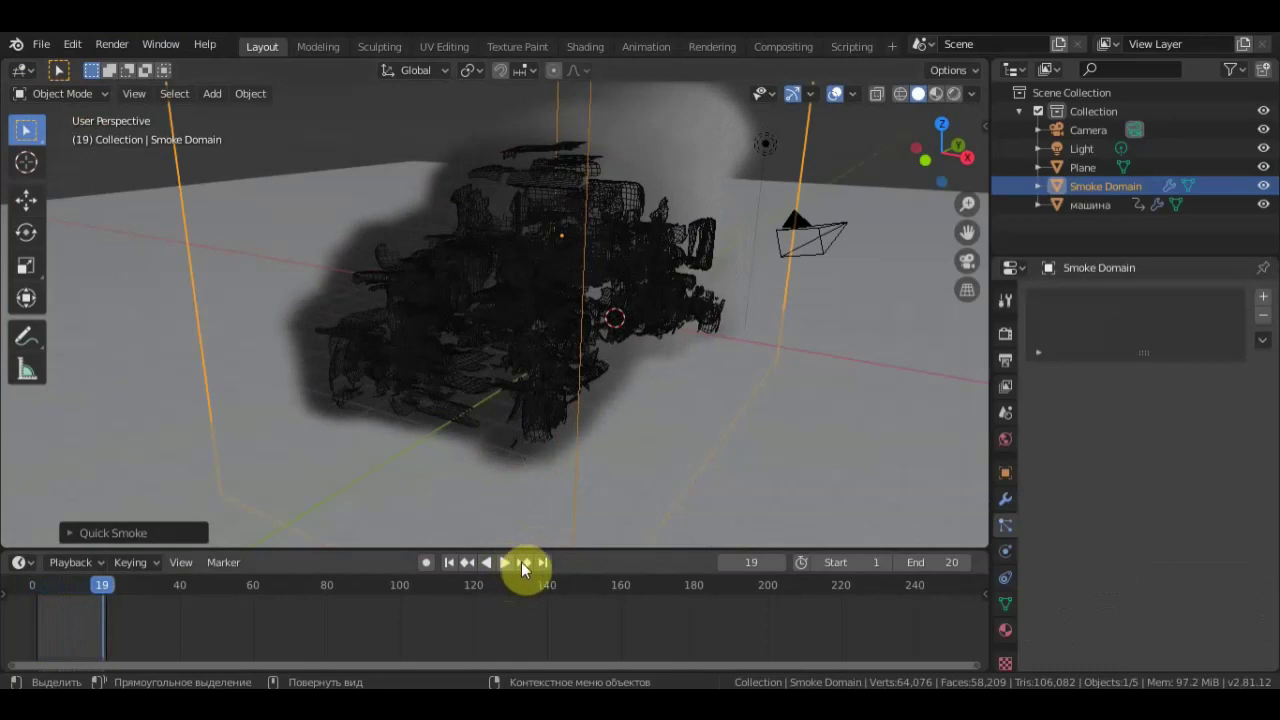
{"action": "left_click", "coordinate": [523, 376]}
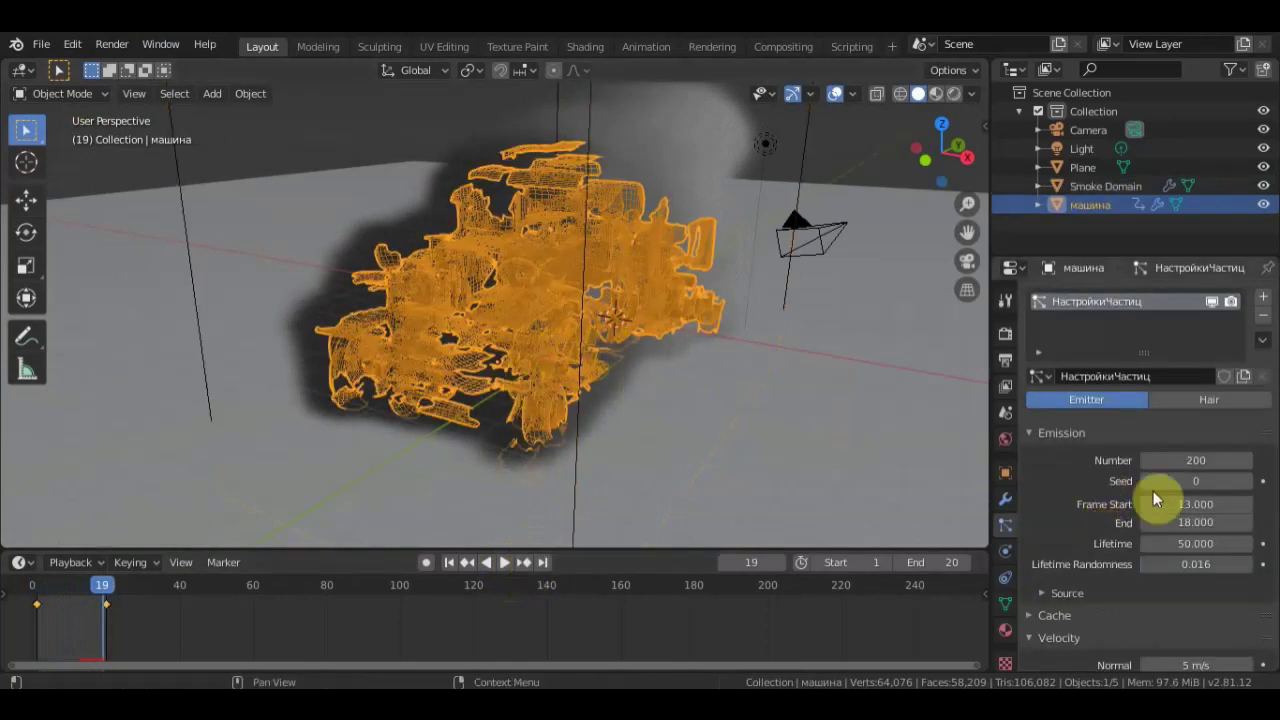
- Set the car's flow source to the НастройкиЧастиц particle system with Fire + Smoke flow type
{"action": "left_click", "coordinate": [1005, 550]}
{"action": "left_click", "coordinate": [1197, 375]}
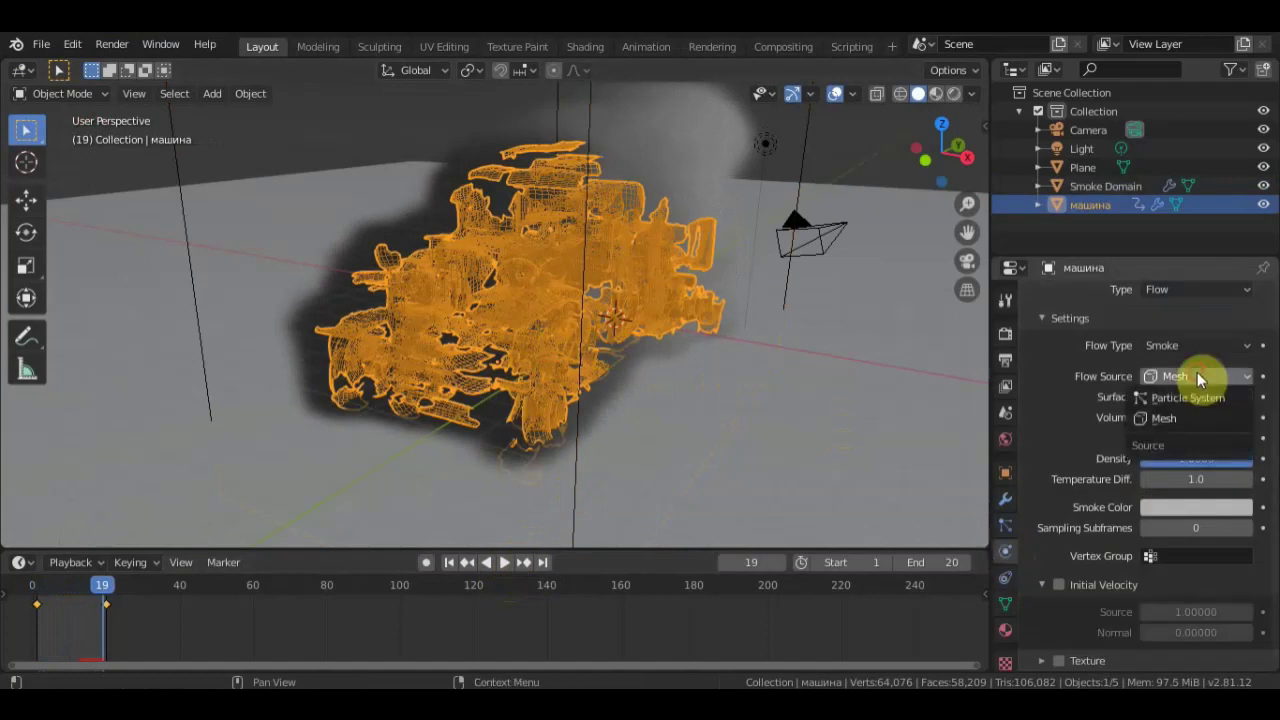
{"action": "left_click", "coordinate": [1191, 399]}
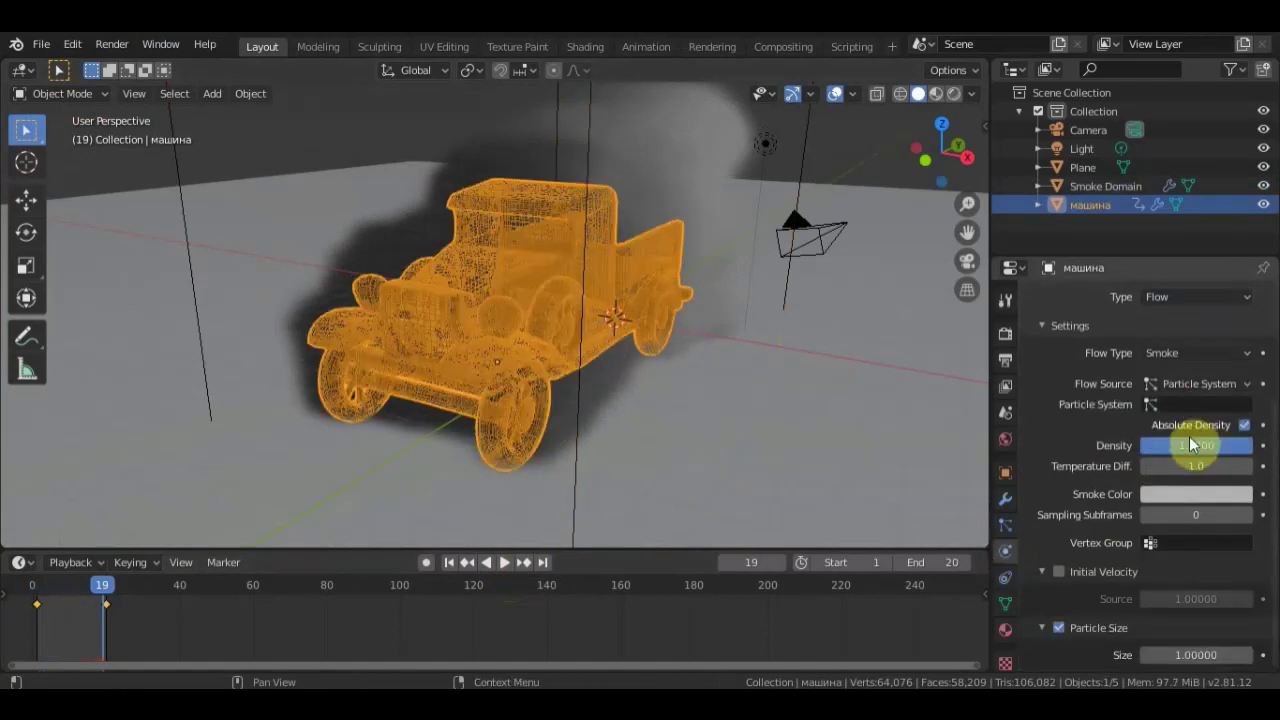
{"action": "left_click", "coordinate": [1198, 406]}
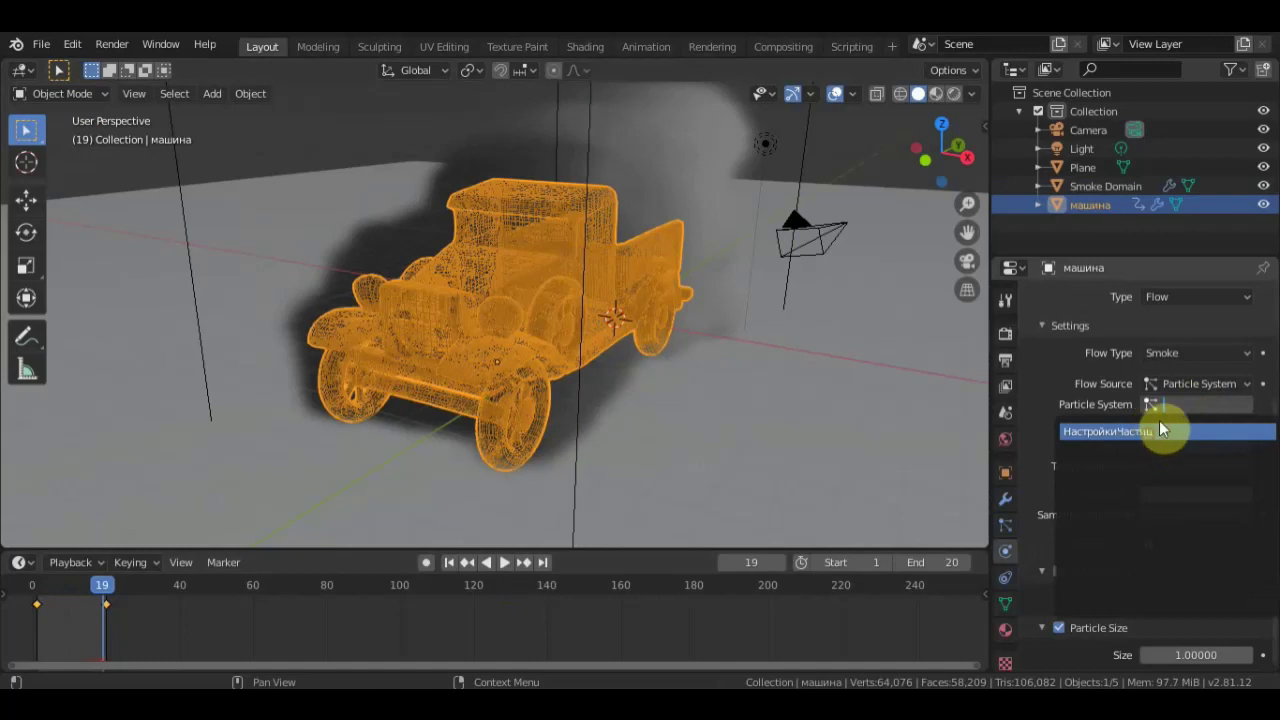
{"action": "left_click", "coordinate": [1159, 431]}
{"action": "left_click", "coordinate": [1182, 354]}
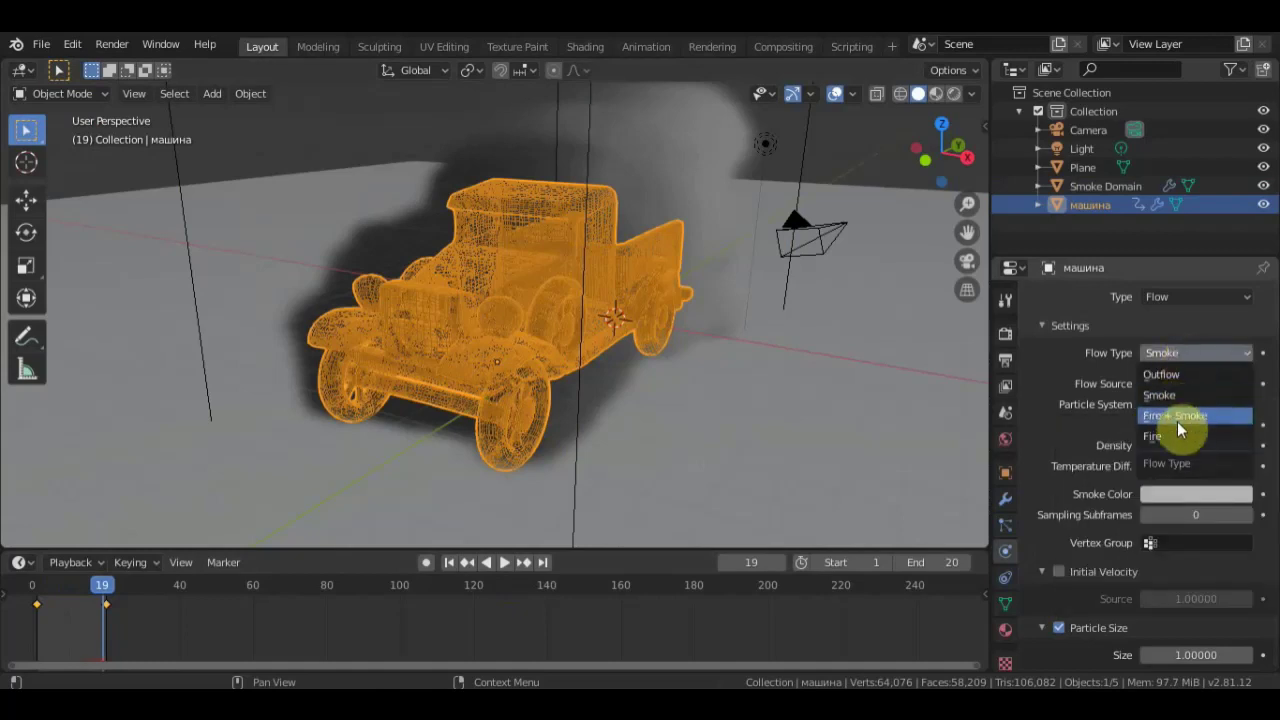
{"action": "left_click", "coordinate": [1179, 418]}
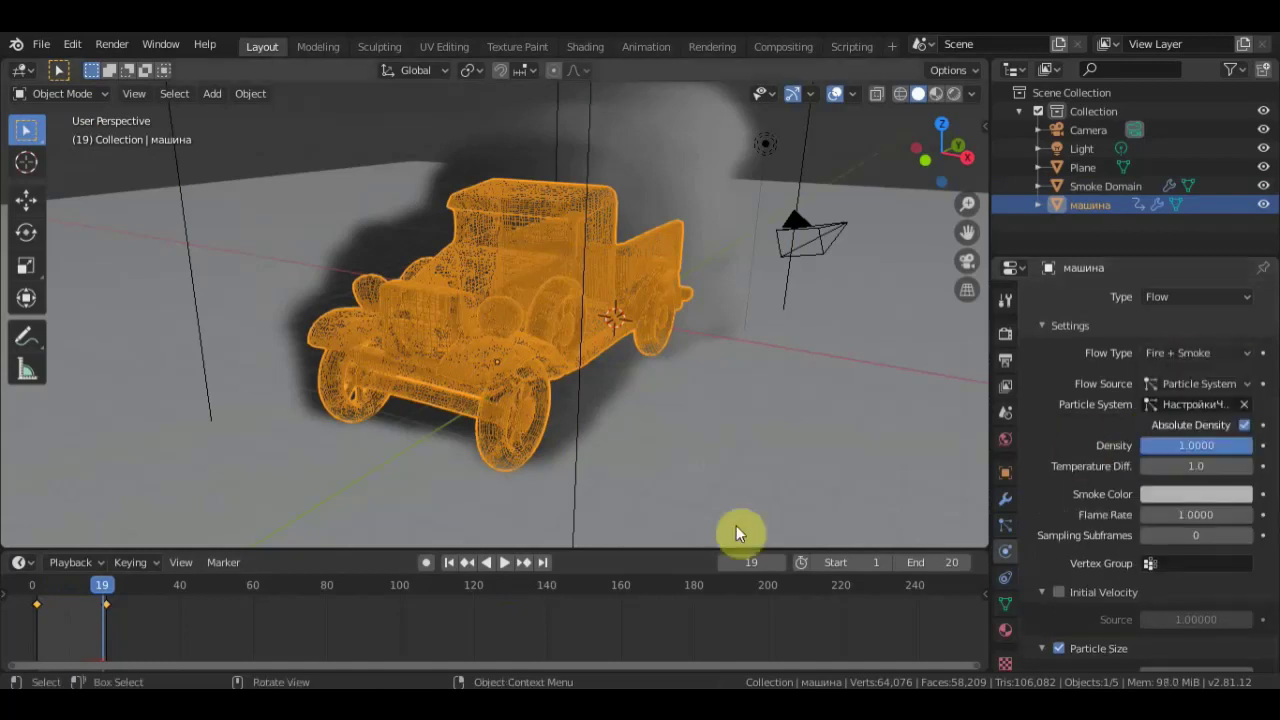
- Play the animation to frame 16 and orbit around the burning truck
{"action": "left_click", "coordinate": [509, 562]}
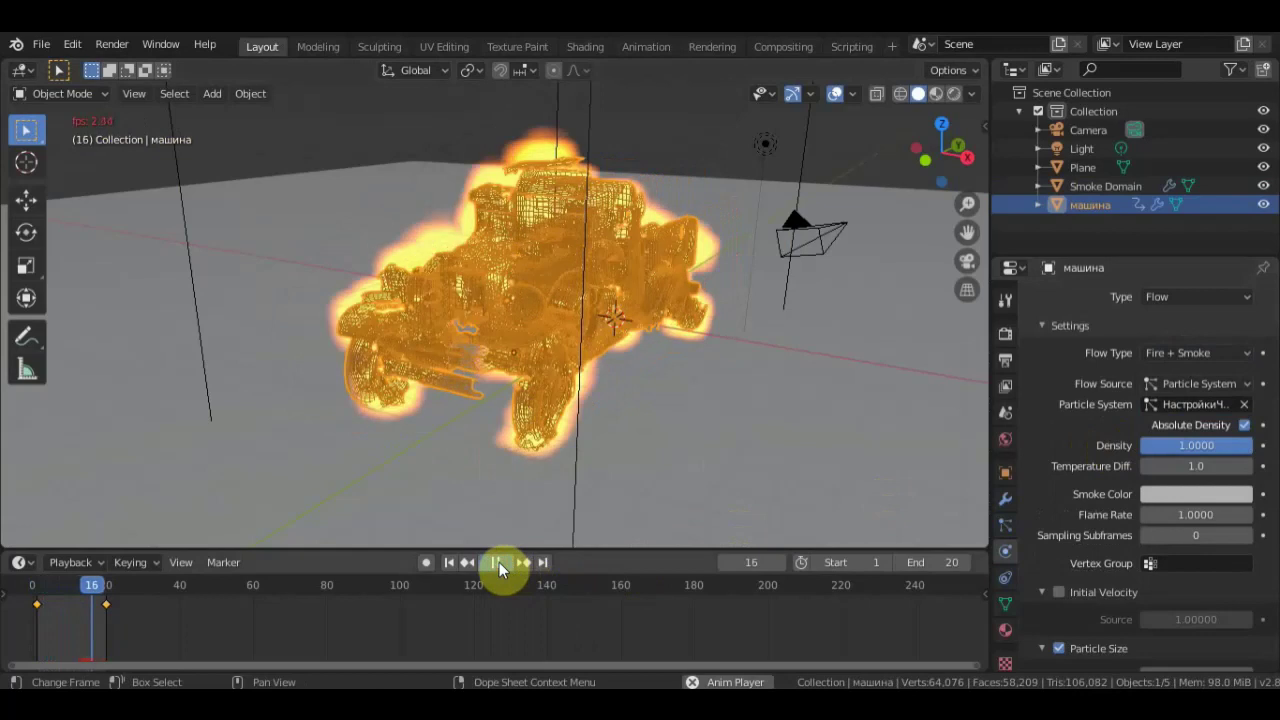
{"action": "left_click", "coordinate": [499, 562]}
{"action": "scroll", "coordinate": [594, 448], "scroll_direction": "up", "scroll_amount": 5}
{"action": "mouse_move", "coordinate": [595, 448]}
{"action": "middle_mouse_down"}
{"action": "mouse_move", "coordinate": [633, 444]}
{"action": "mouse_move", "coordinate": [586, 451]}
{"action": "middle_mouse_up"}
{"action": "scroll", "coordinate": [586, 420], "scroll_direction": "down", "scroll_amount": 5}
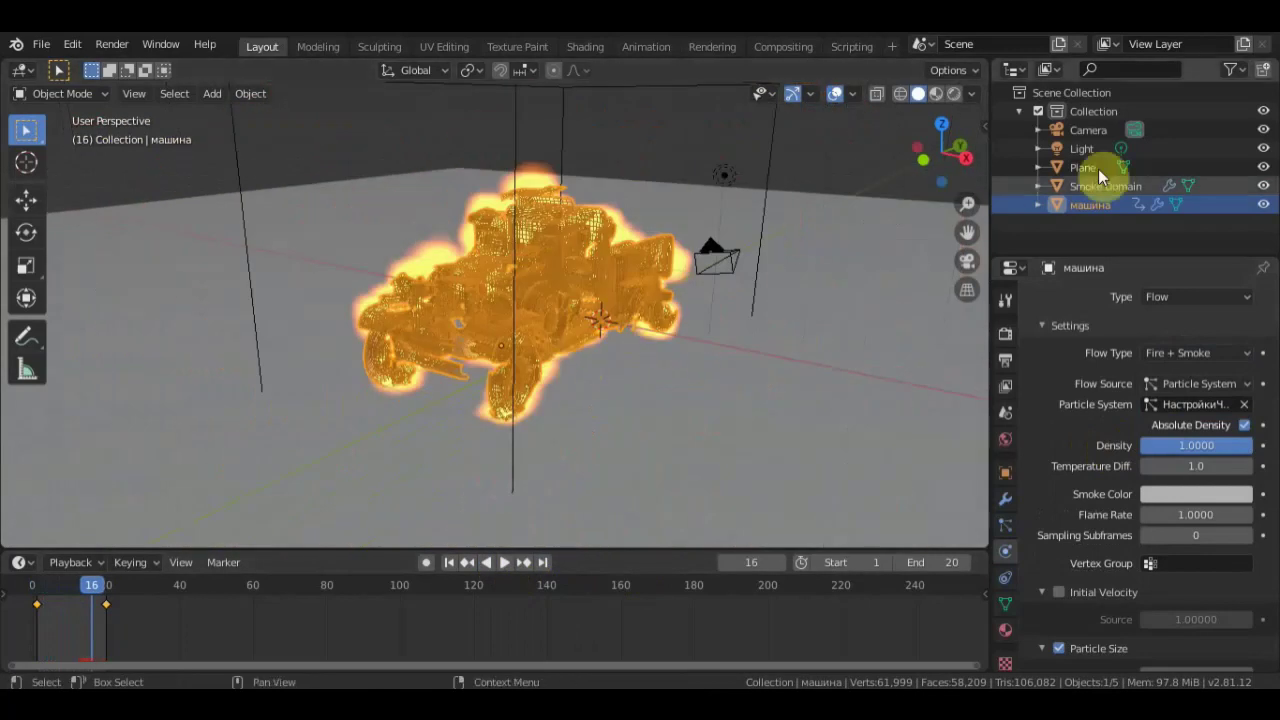
- Select the camera and move, enlarge and rotate it from the front view
{"action": "left_click", "coordinate": [1089, 130]}
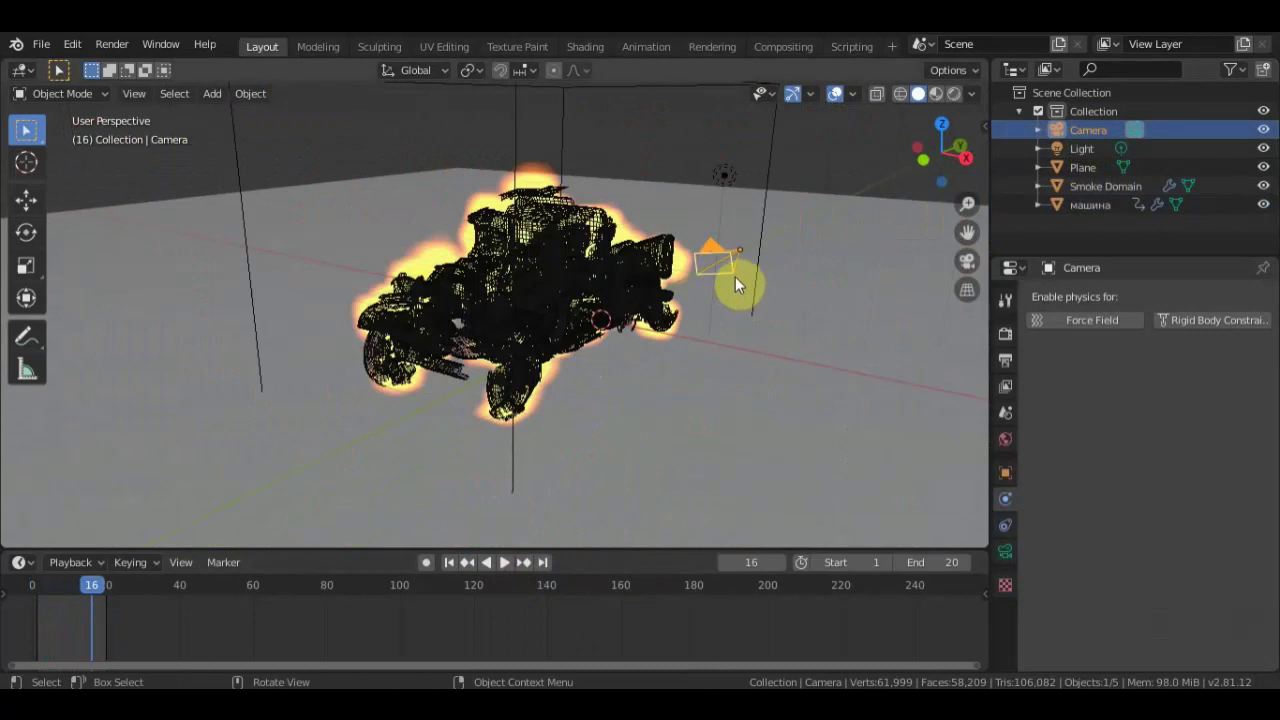
{"action": "key", "text": "KP_0"}
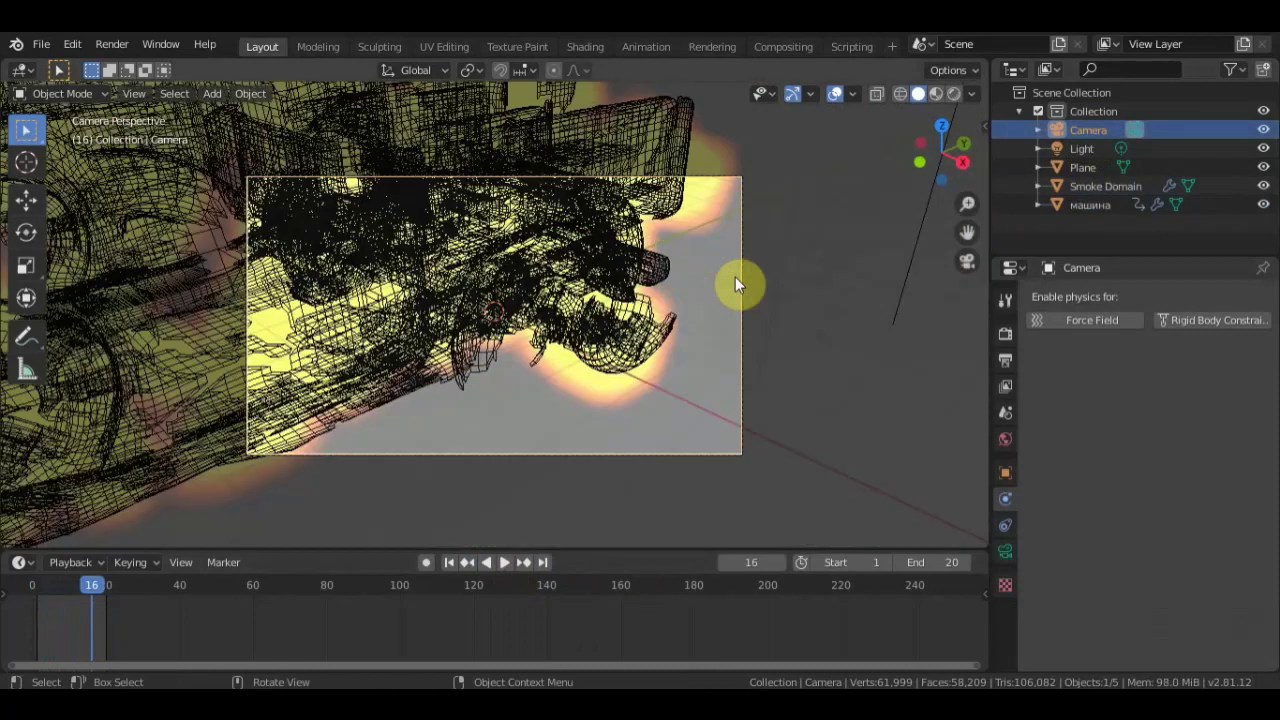
{"action": "key", "text": "KP_0"}
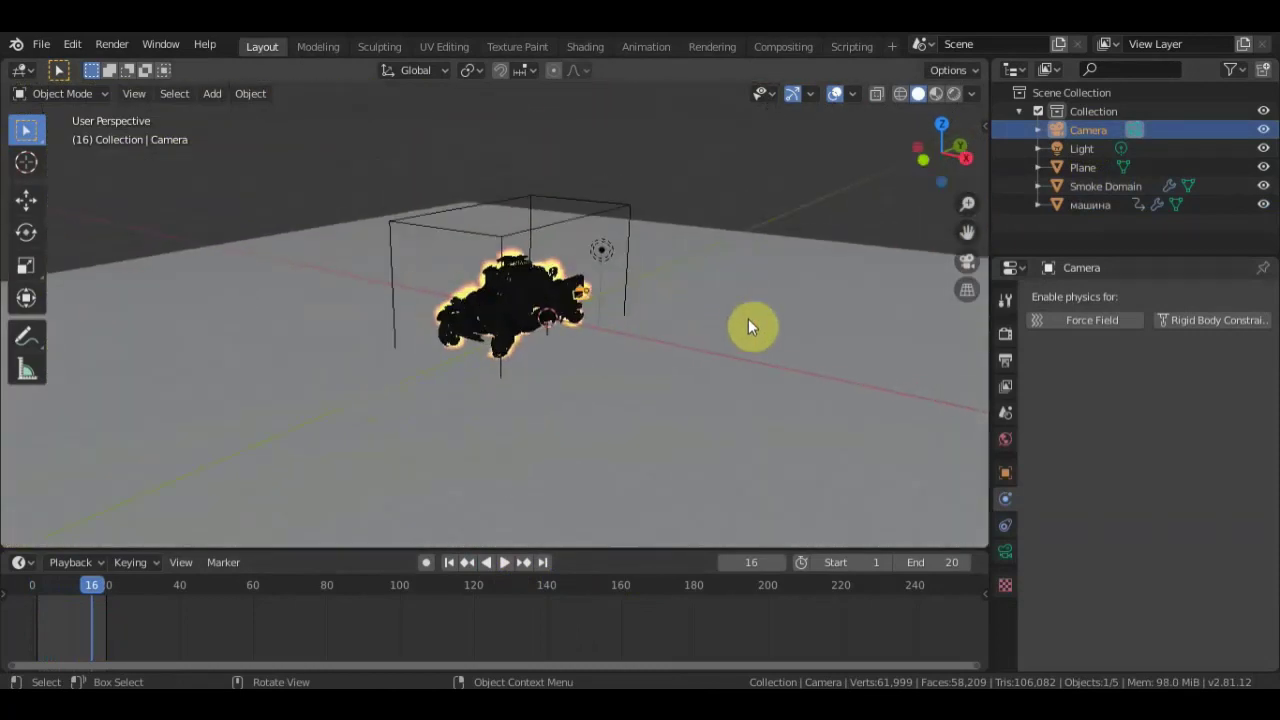
{"action": "key", "text": "KP_1"}
{"action": "key", "text": "g"}
{"action": "left_click", "coordinate": [869, 303]}
{"action": "key", "text": "s"}
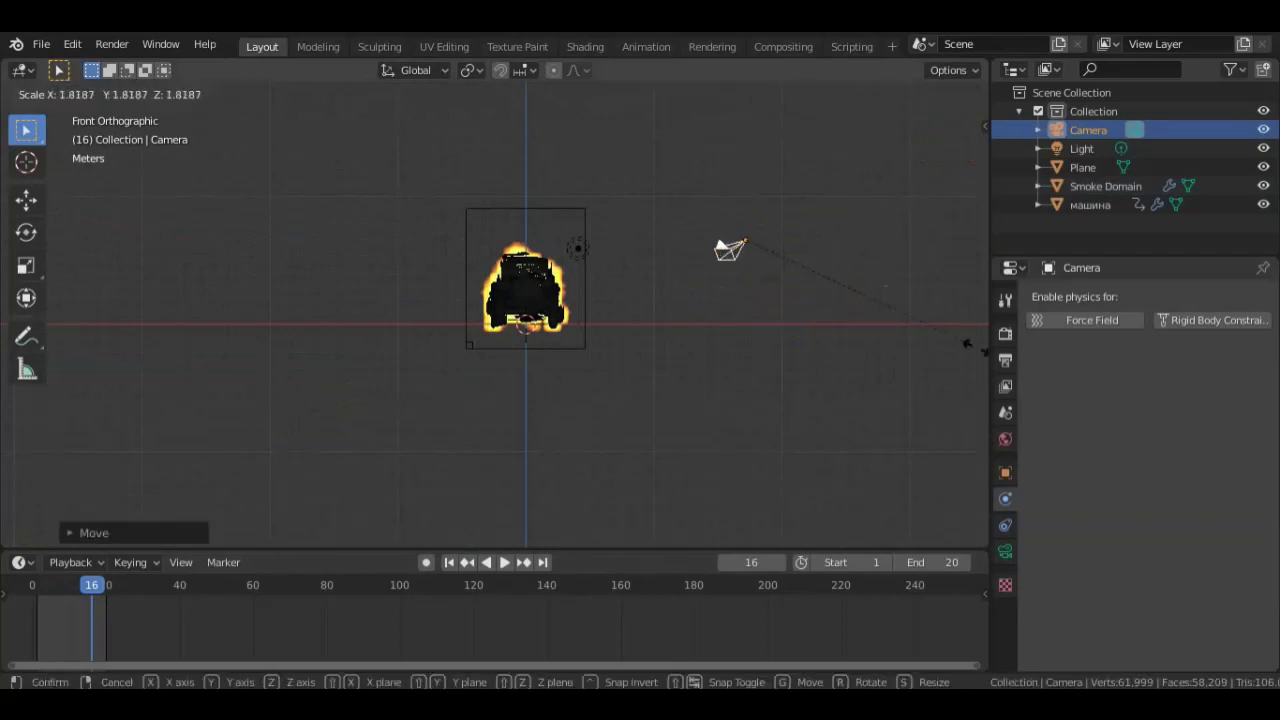
{"action": "left_click", "coordinate": [305, 359]}
{"action": "key", "text": "r"}
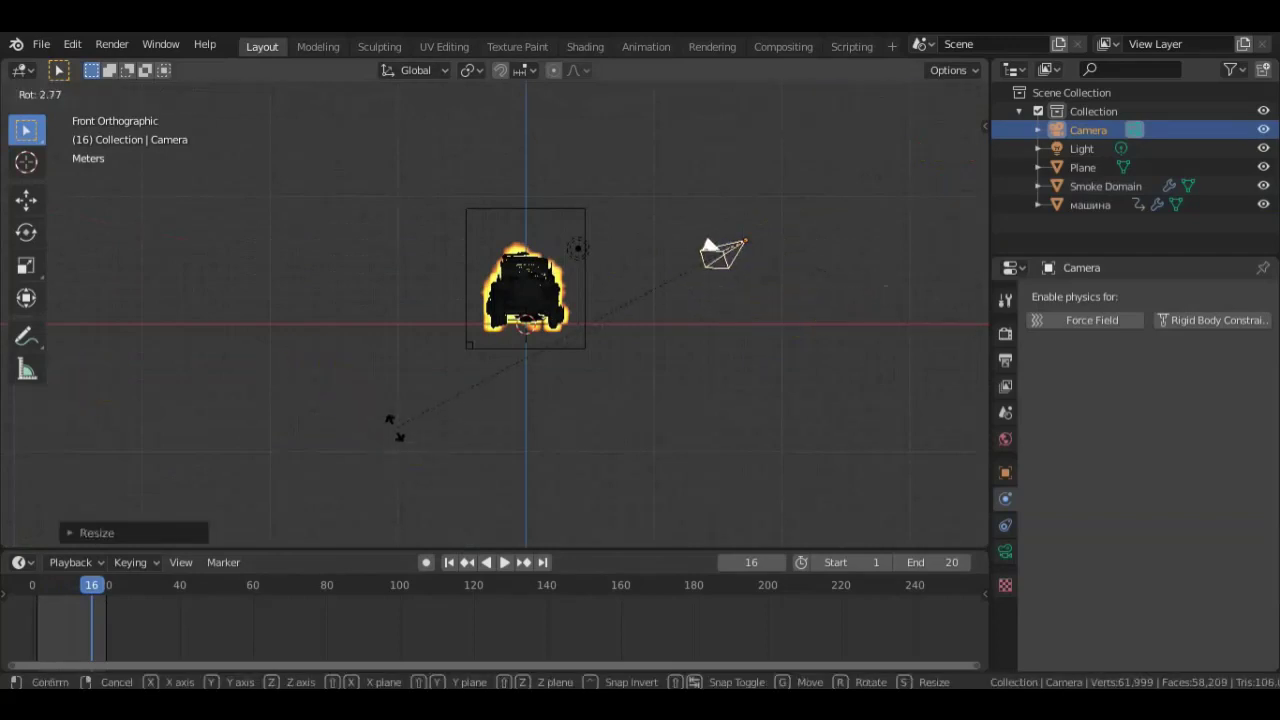
{"action": "left_click", "coordinate": [365, 306]}
- Tilt the camera toward the truck from the side view and shift it to reframe
{"action": "middle_click_drag", "start_coordinate": [604, 354], "coordinate": [398, 377]}
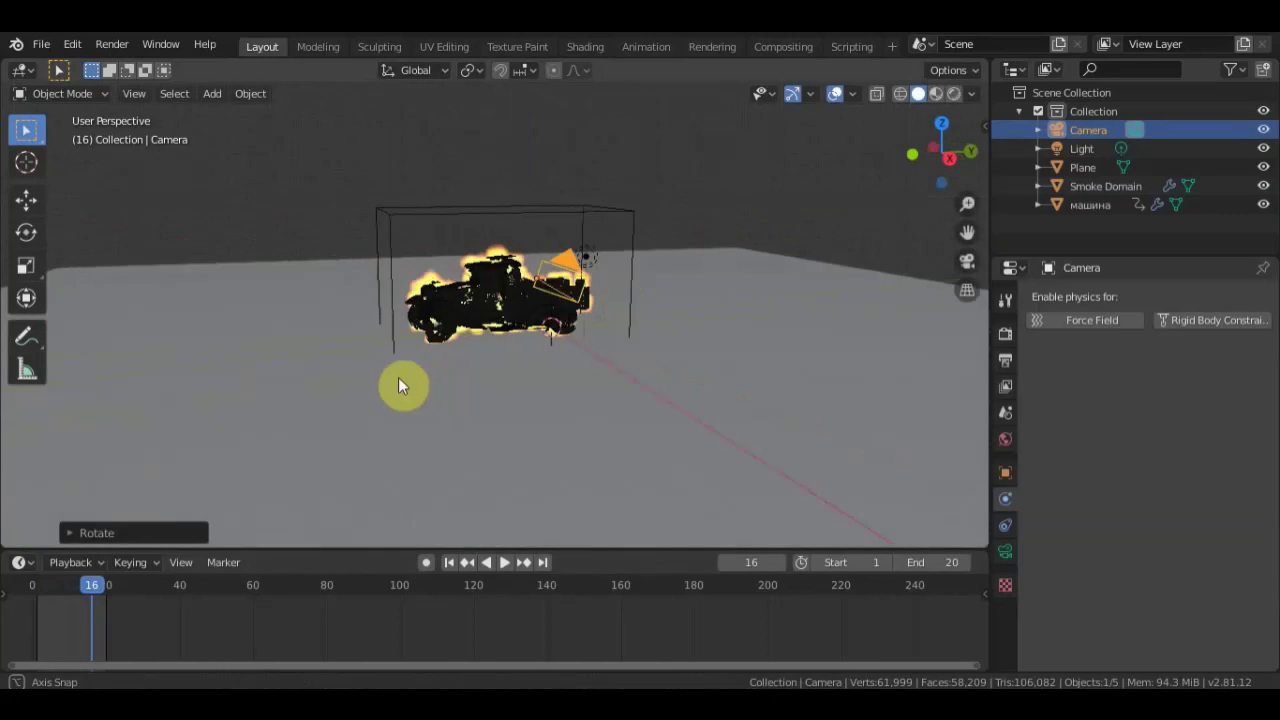
{"action": "key", "text": "KP_3"}
{"action": "key", "text": "r"}
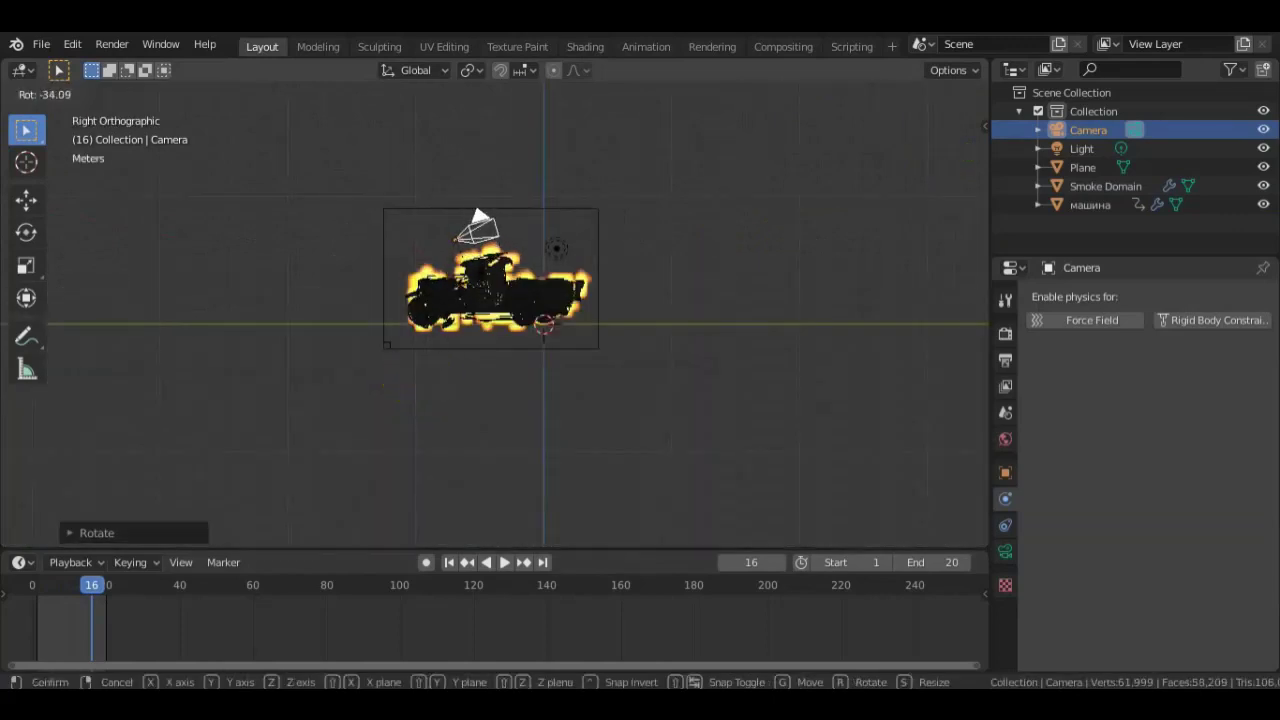
{"action": "left_click", "coordinate": [468, 302]}
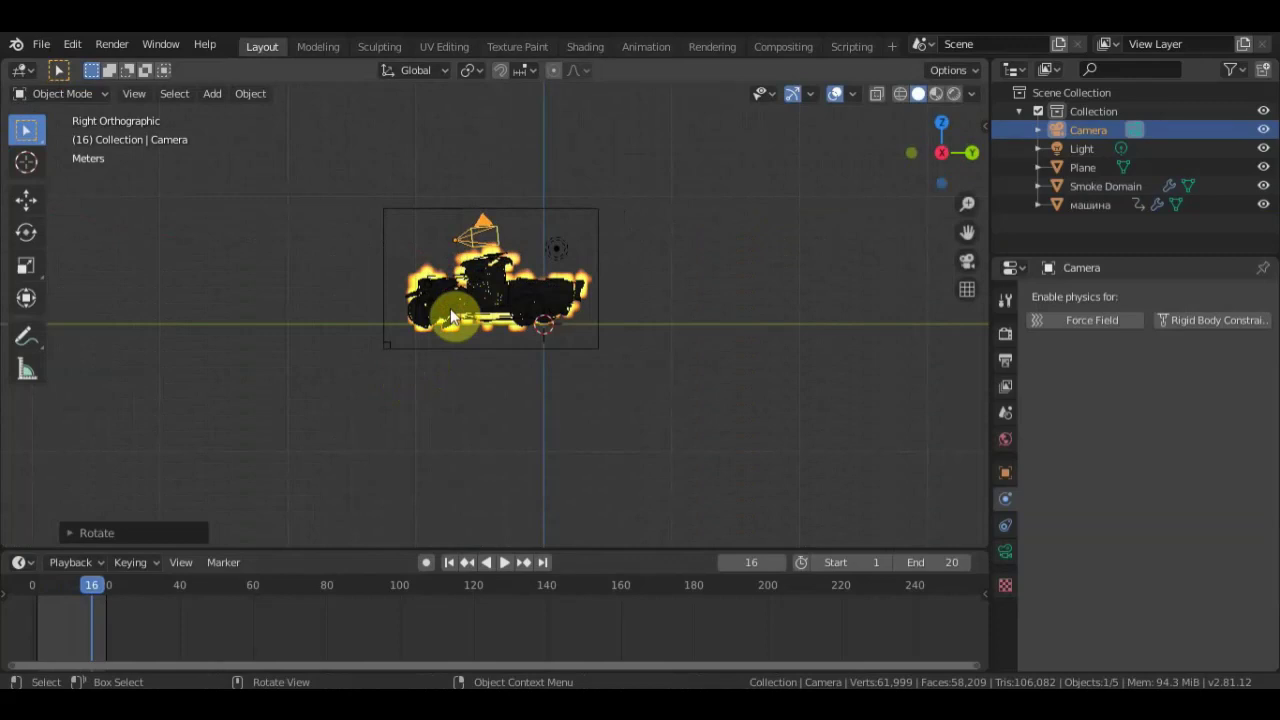
{"action": "key", "text": "KP_0"}
{"action": "key", "text": "g"}
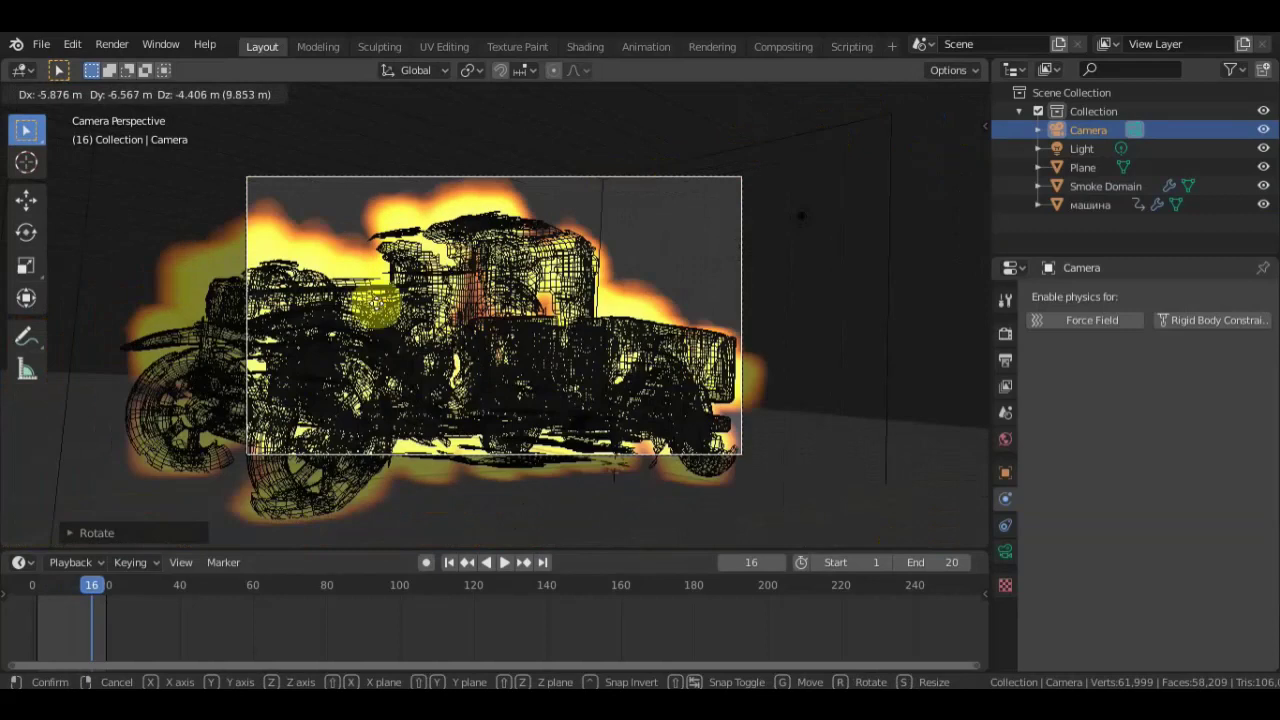
{"action": "left_click", "coordinate": [747, 292]}
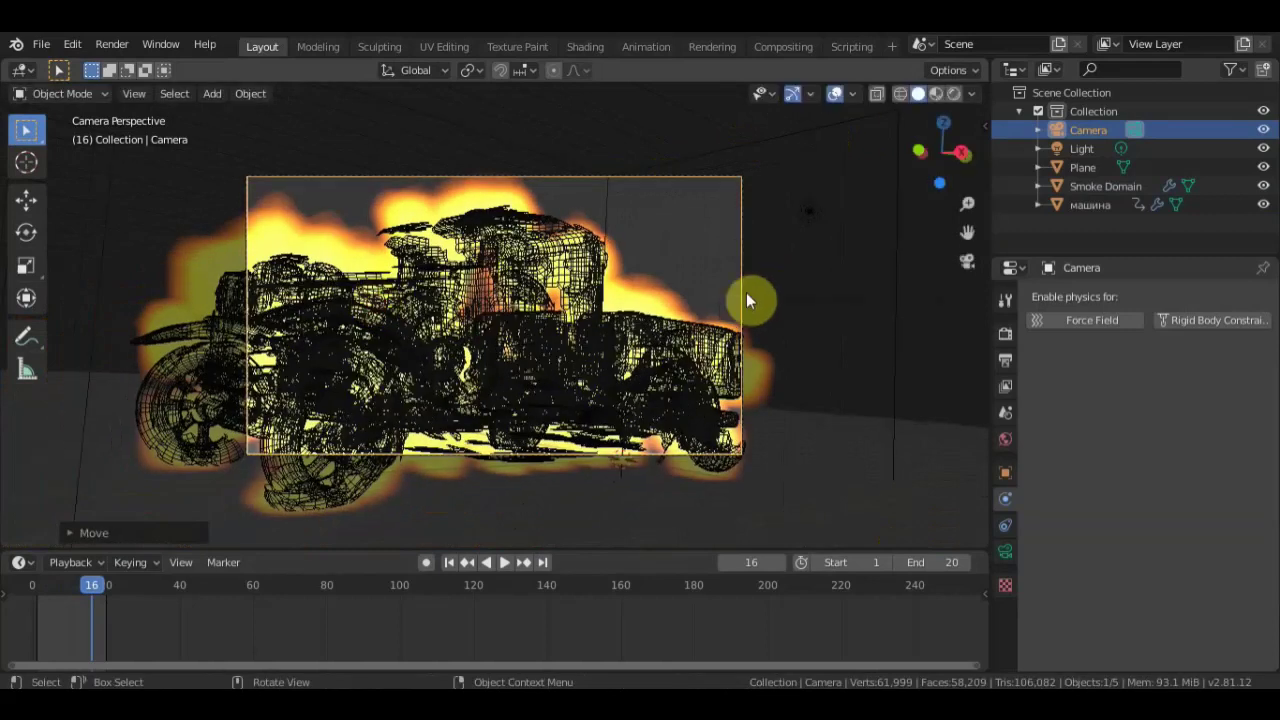
- Fine-tune the camera position through the camera view so the truck fills the frame
{"action": "key", "text": "KP_3"}
{"action": "mouse_move", "coordinate": [652, 272]}
{"action": "middle_mouse_down"}
{"action": "mouse_move", "coordinate": [858, 290]}
{"action": "mouse_move", "coordinate": [843, 285]}
{"action": "middle_mouse_up"}
{"action": "key", "text": "g"}
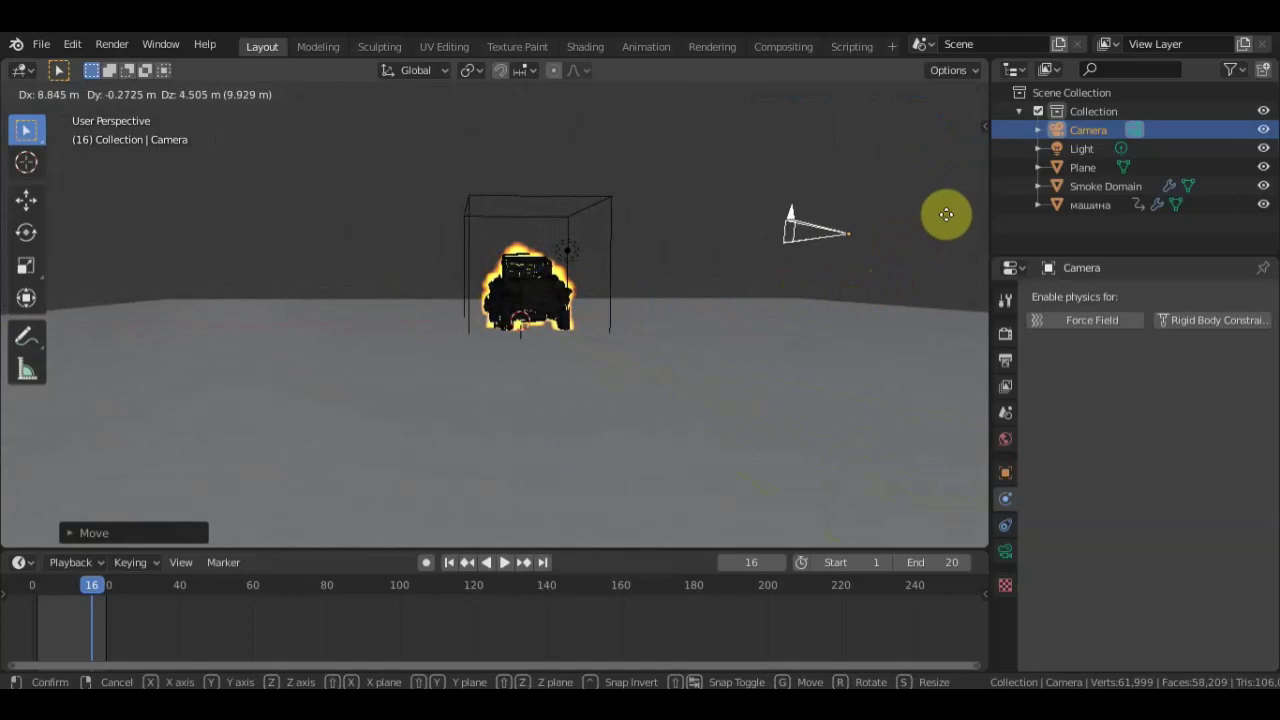
{"action": "key", "text": "KP_0"}
{"action": "key", "text": "g"}
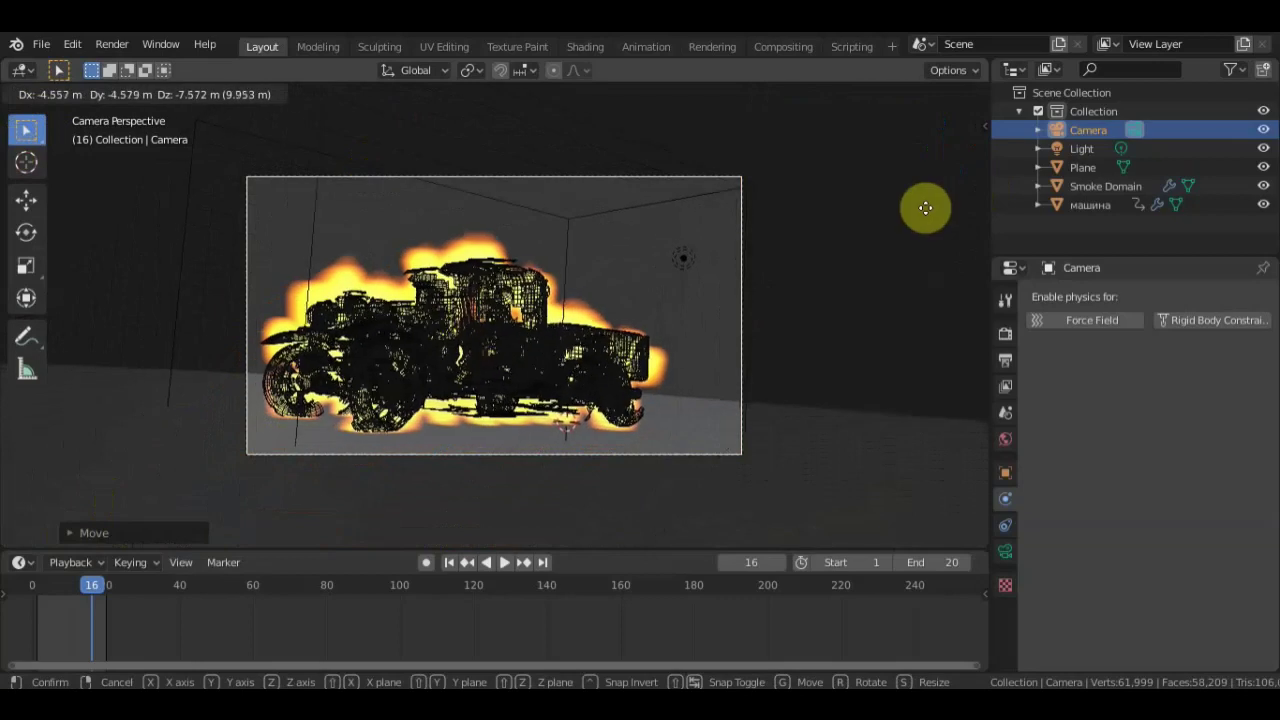
{"action": "left_click", "coordinate": [850, 219]}
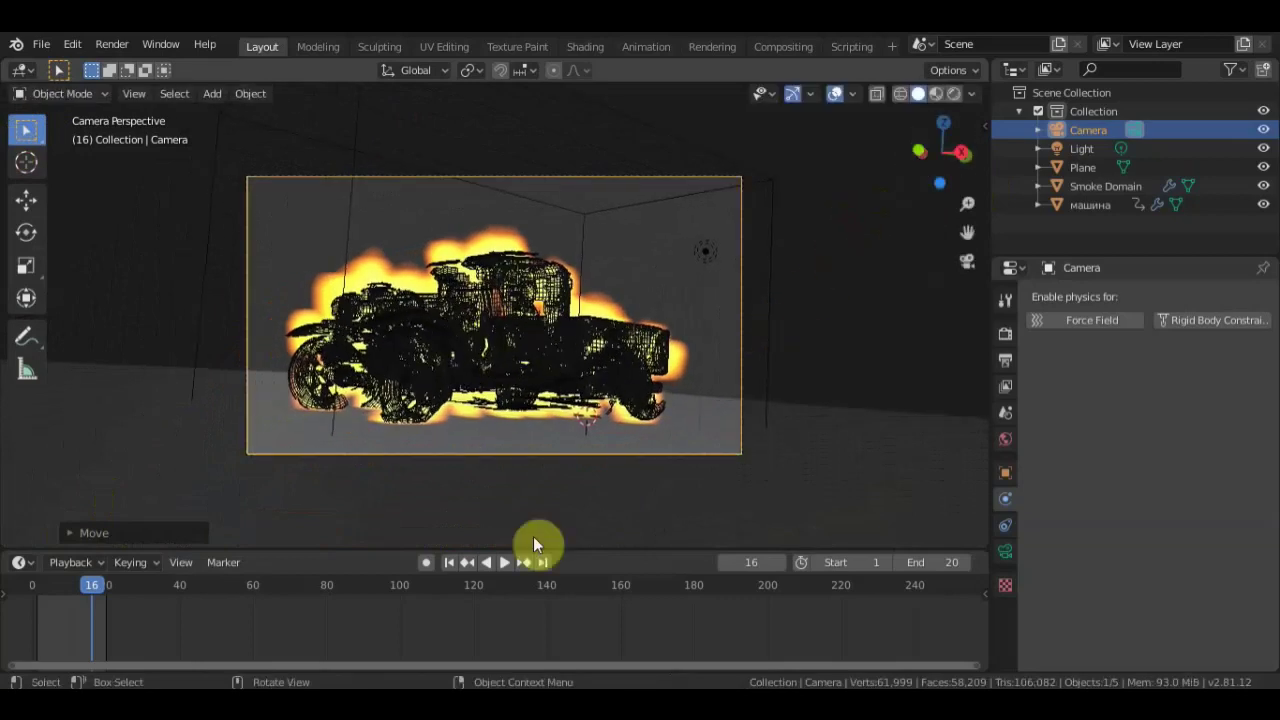
- Play the explosion through to frame 20, then select the scene light
{"action": "left_click", "coordinate": [507, 561]}
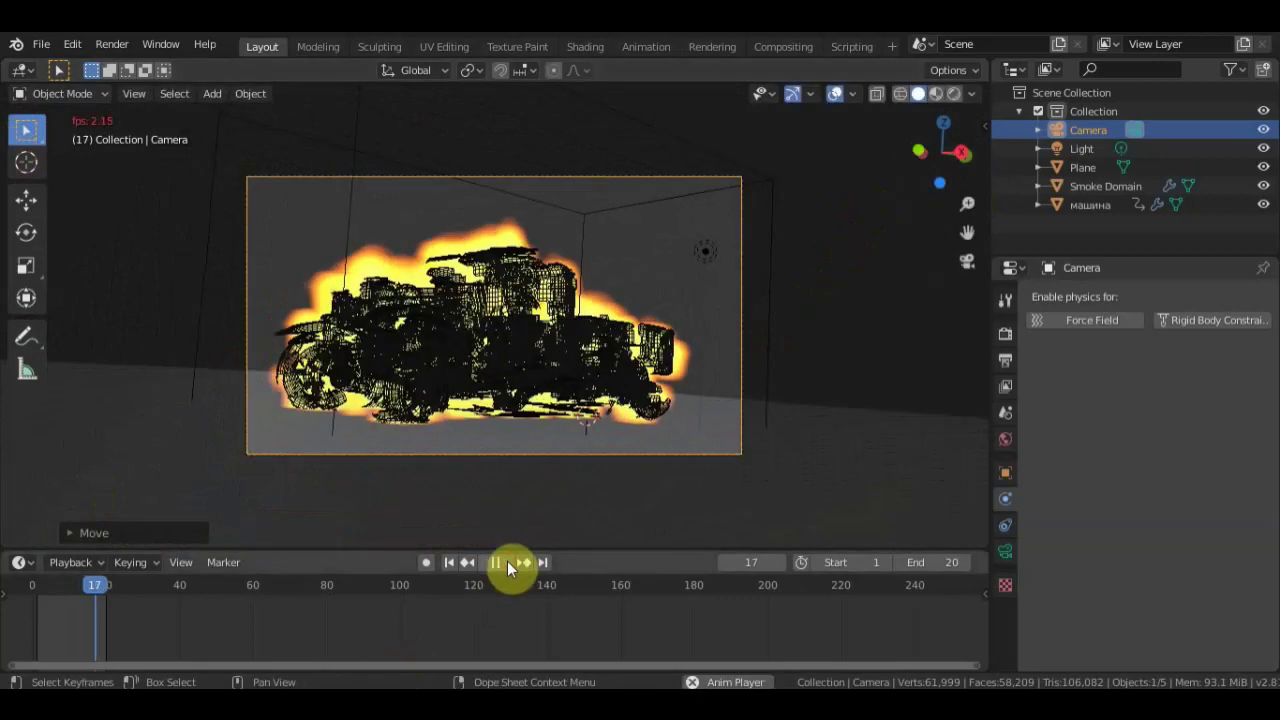
{"action": "key", "text": "space"}
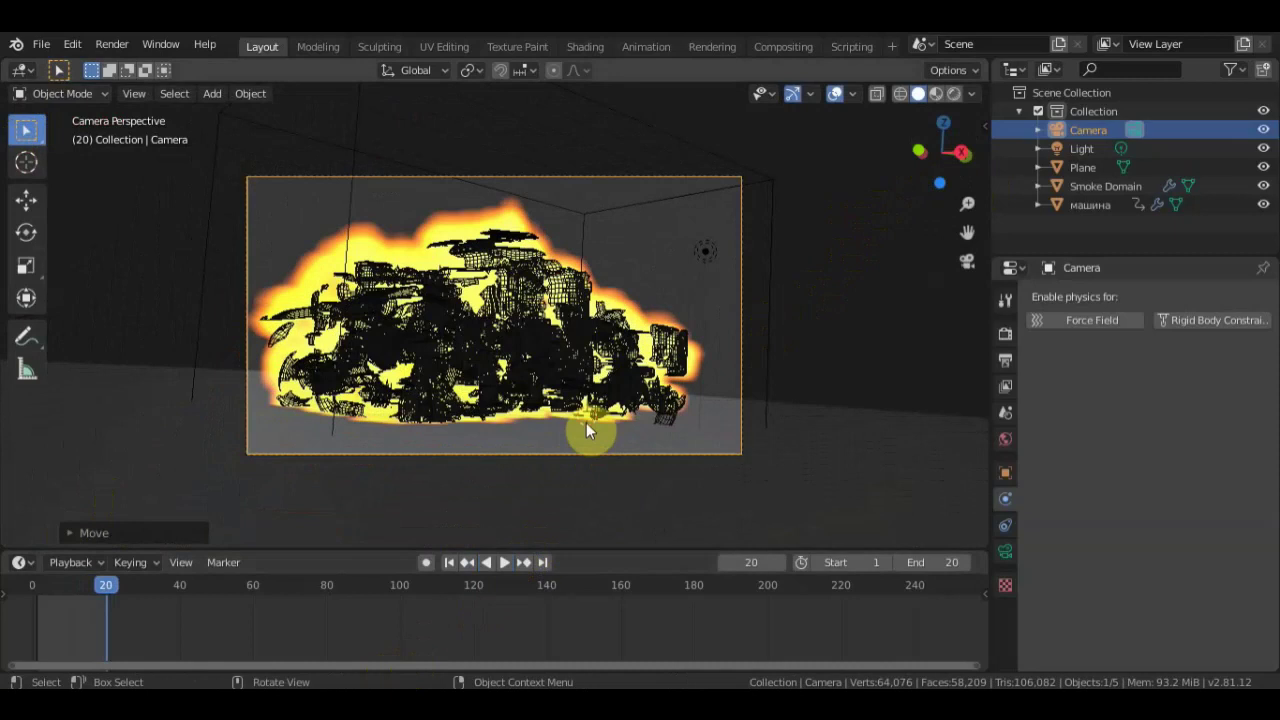
{"action": "left_click", "coordinate": [1085, 148]}
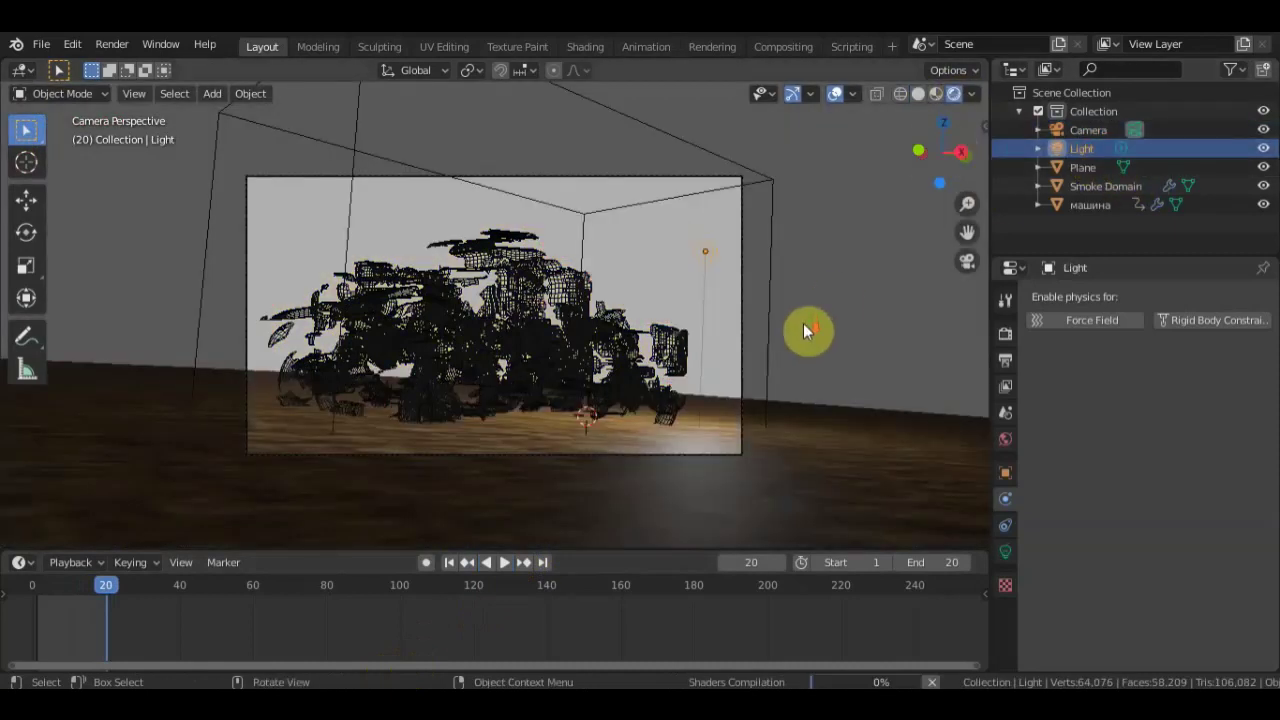
- Make the light a Sun lamp with strength 4, then select the Smoke Domain
{"action": "middle_click_drag", "start_coordinate": [806, 323], "coordinate": [792, 371]}
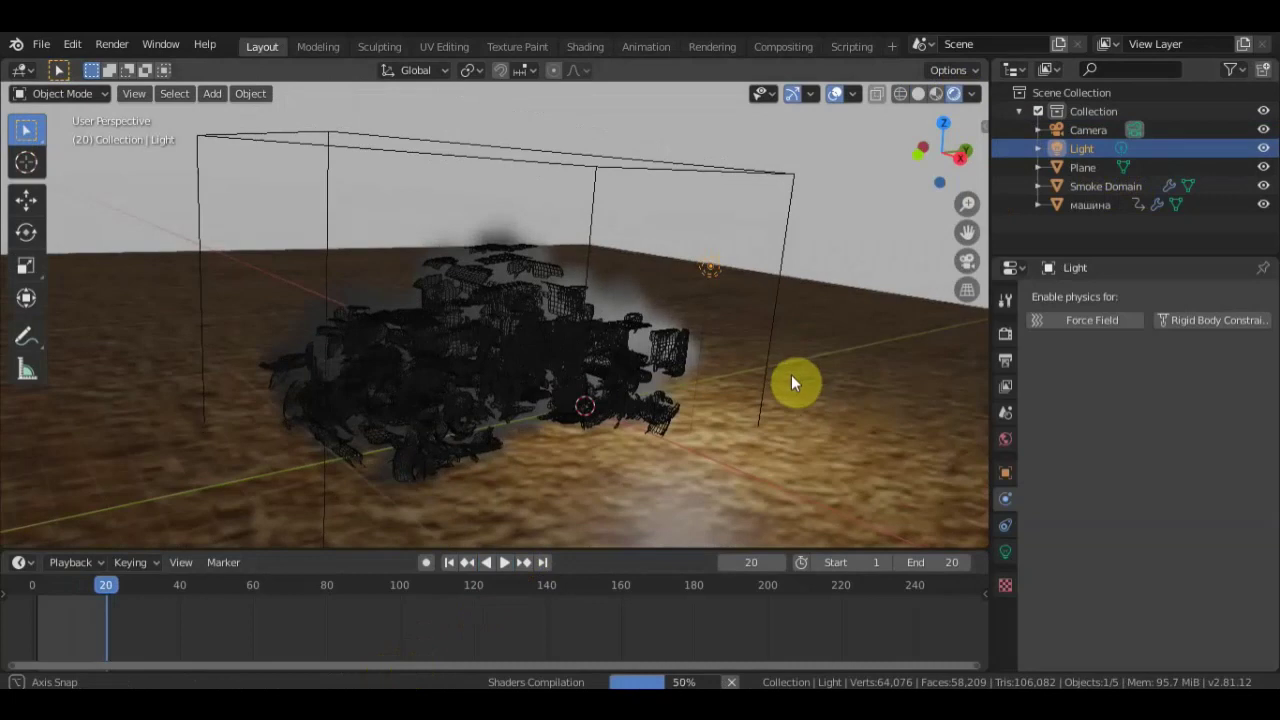
{"action": "left_click", "coordinate": [1005, 551]}
{"action": "left_click", "coordinate": [1120, 377]}
{"action": "left_click", "coordinate": [1186, 419]}
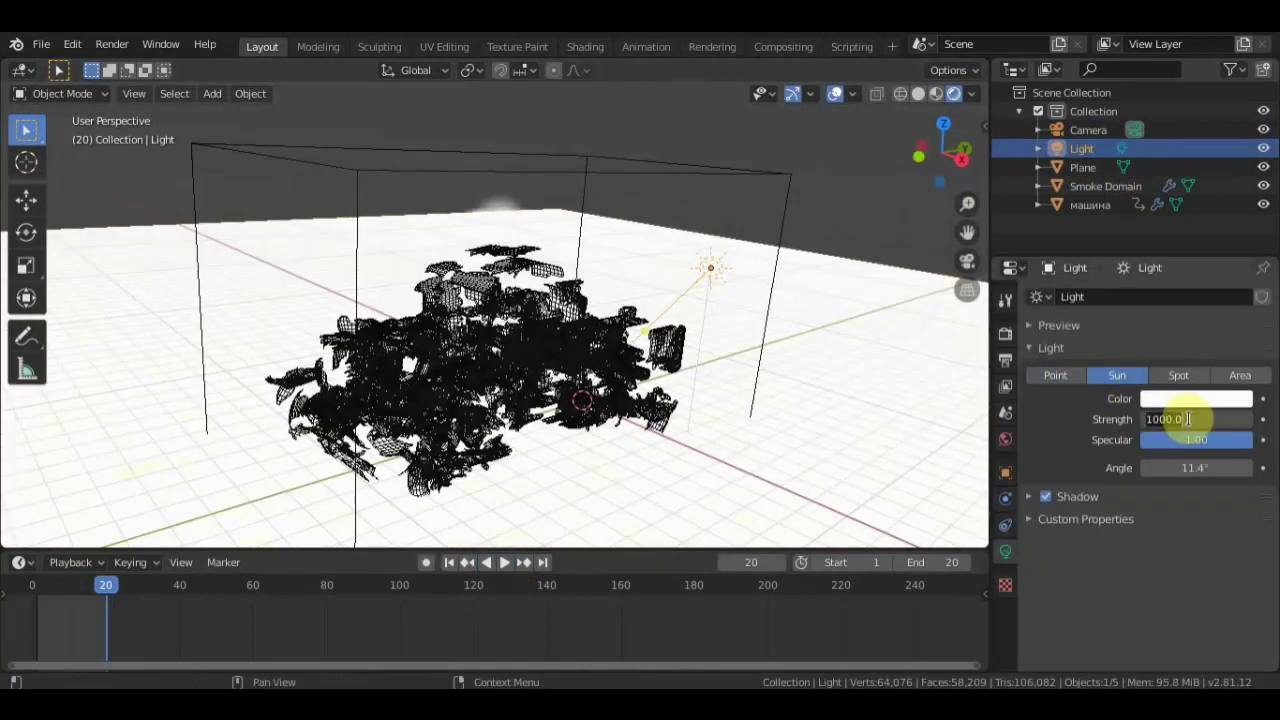
{"action": "type", "text": "4"}
{"action": "key", "text": "Return"}
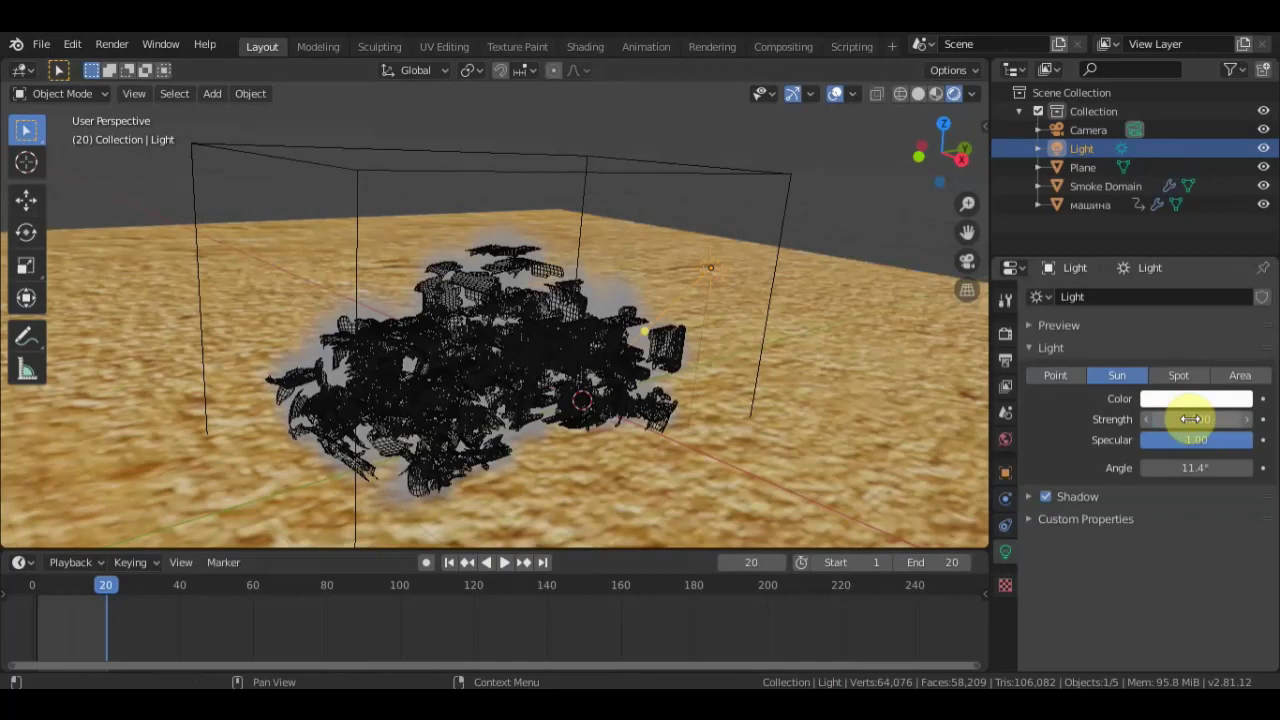
{"action": "left_click", "coordinate": [783, 227]}
- Open the Shading workspace and zoom into the Smoke Domain's Principled Volume node
{"action": "left_click", "coordinate": [592, 45]}
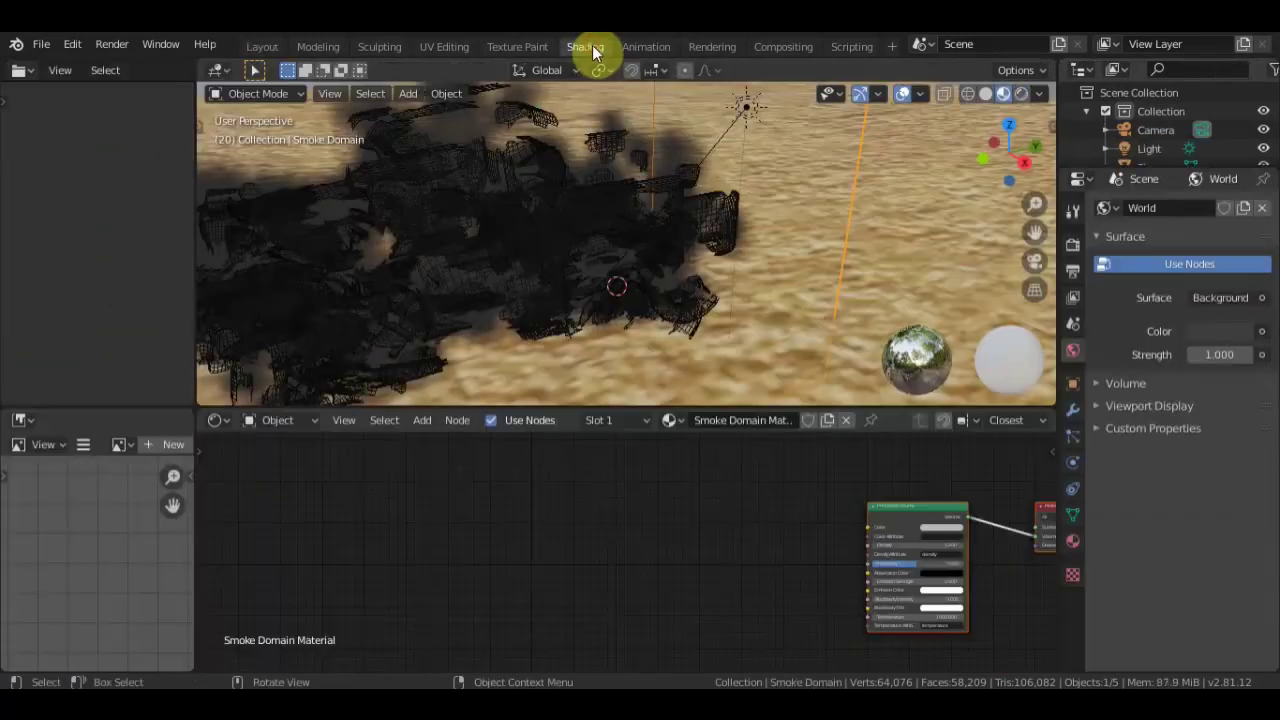
{"action": "scroll", "coordinate": [785, 562], "scroll_direction": "up", "scroll_amount": 3}
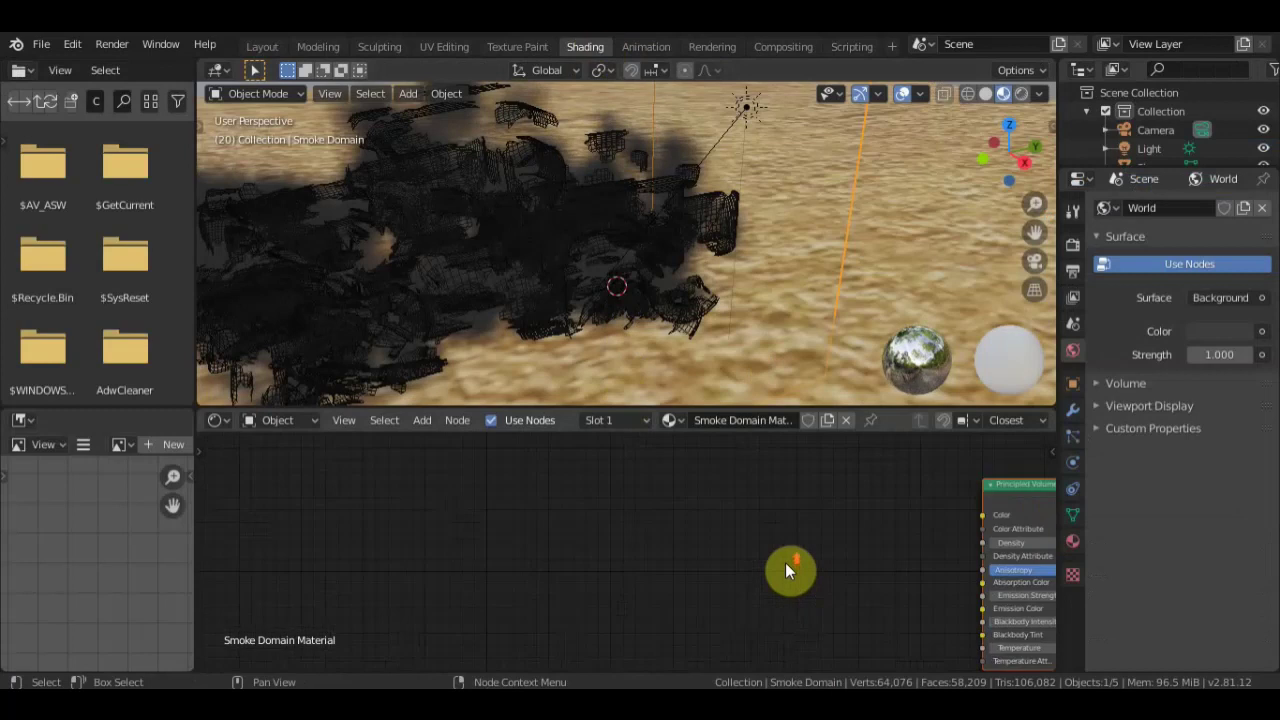
{"action": "middle_click_drag", "start_coordinate": [850, 562], "coordinate": [387, 561]}
{"action": "scroll", "coordinate": [360, 552], "scroll_direction": "up", "scroll_amount": 2}
{"action": "scroll", "coordinate": [526, 543], "scroll_direction": "up", "scroll_amount": 1}
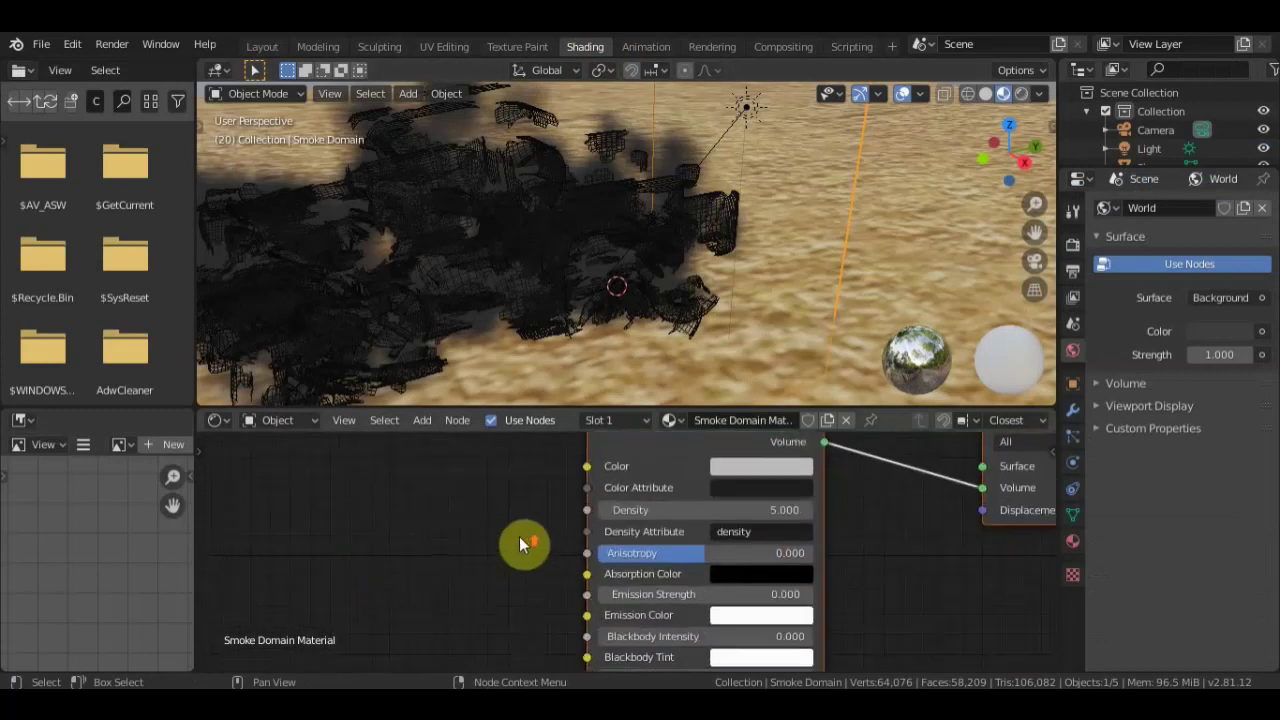
{"action": "scroll", "coordinate": [514, 540], "scroll_direction": "up", "scroll_amount": 1}
{"action": "scroll", "coordinate": [497, 513], "scroll_direction": "up", "scroll_amount": 2}
{"action": "middle_click_drag", "start_coordinate": [497, 513], "coordinate": [457, 449]}
{"action": "scroll", "coordinate": [651, 506], "scroll_direction": "down", "scroll_amount": 1}
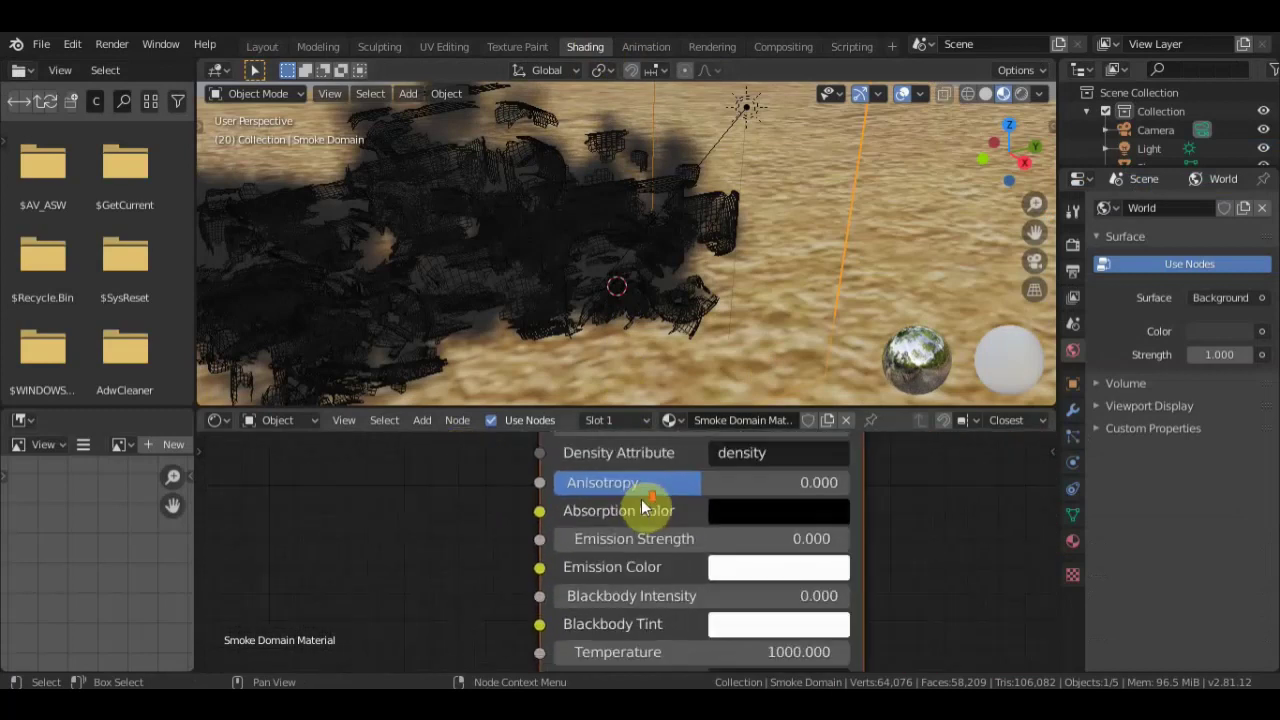
{"action": "scroll", "coordinate": [660, 508], "scroll_direction": "down", "scroll_amount": 1}
- Set the volume's Anisotropy to 0.255 and Blackbody Intensity to 0.527
{"action": "left_click_drag", "start_coordinate": [694, 491], "coordinate": [722, 491]}
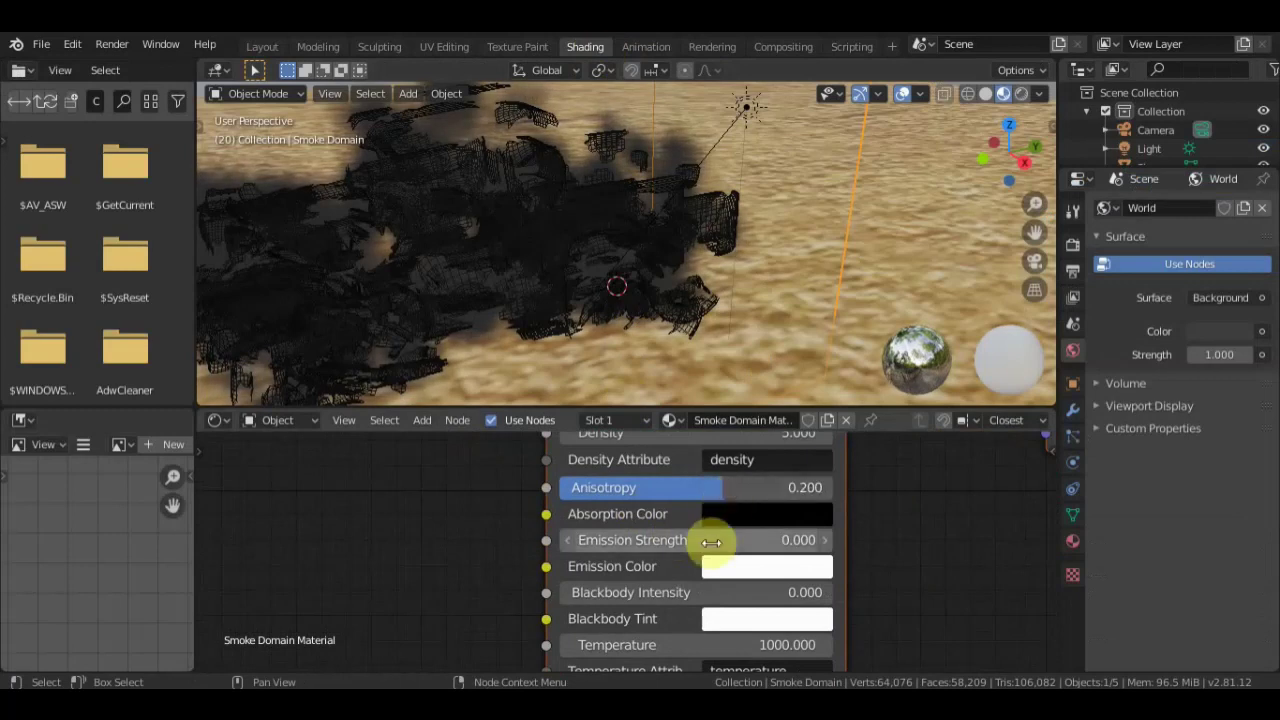
{"action": "scroll", "coordinate": [863, 614], "scroll_direction": "down", "scroll_amount": 1}
{"action": "middle_click_drag", "start_coordinate": [863, 614], "coordinate": [877, 557]}
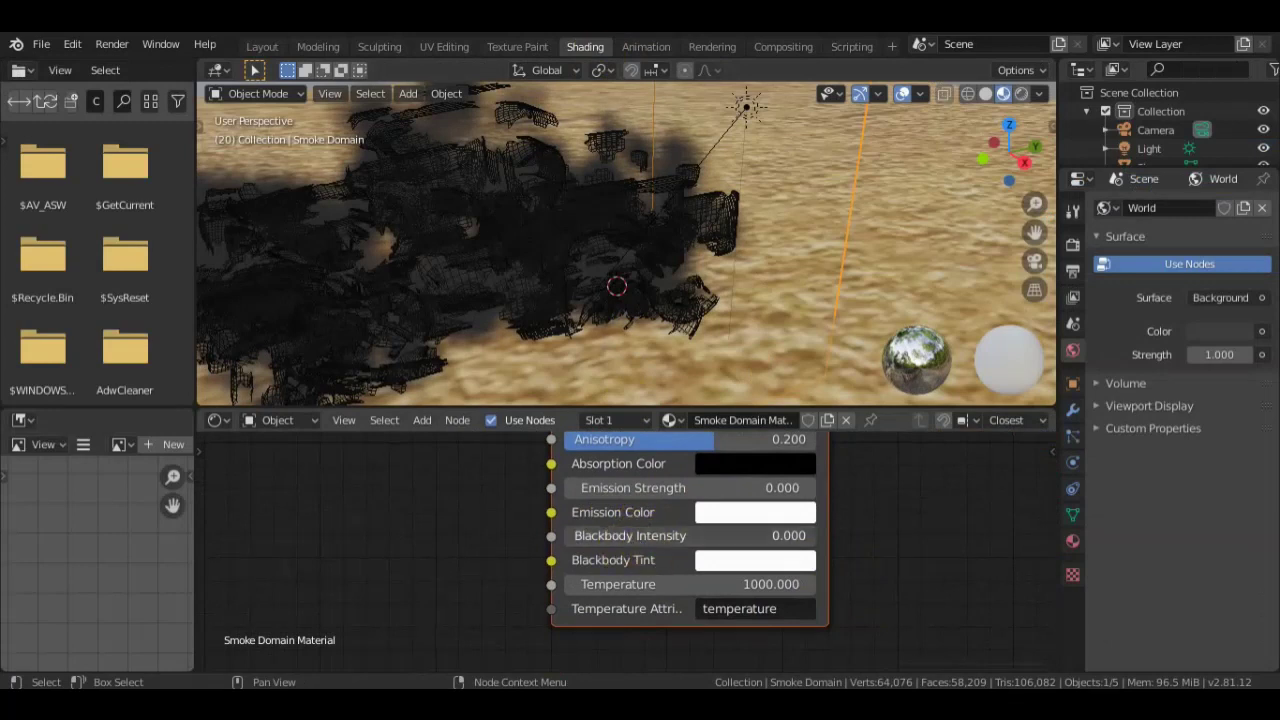
{"action": "left_click_drag", "start_coordinate": [690, 535], "coordinate": [762, 535]}
{"action": "mouse_move", "coordinate": [705, 440]}
{"action": "left_mouse_down"}
{"action": "mouse_move", "coordinate": [731, 440]}
{"action": "mouse_move", "coordinate": [710, 440]}
{"action": "left_mouse_up"}
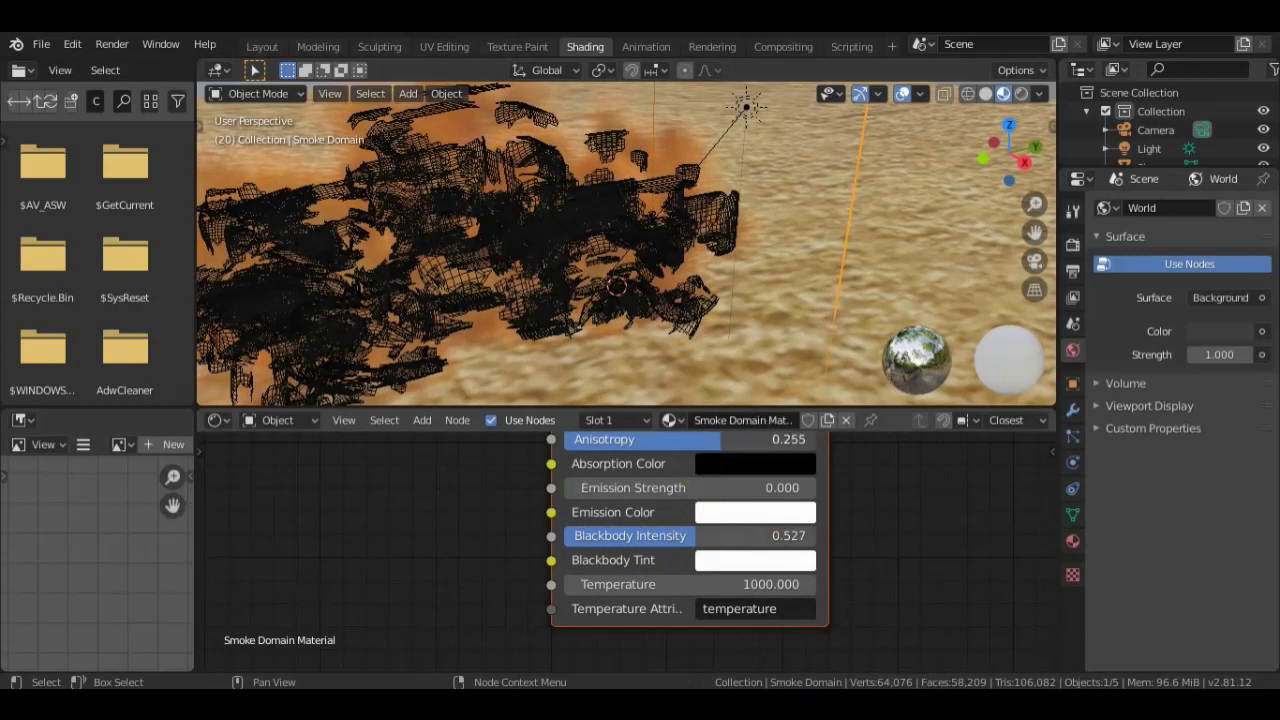
{"action": "mouse_move", "coordinate": [767, 277]}
{"action": "middle_mouse_down"}
{"action": "mouse_move", "coordinate": [815, 249]}
{"action": "mouse_move", "coordinate": [678, 233]}
{"action": "middle_mouse_up"}
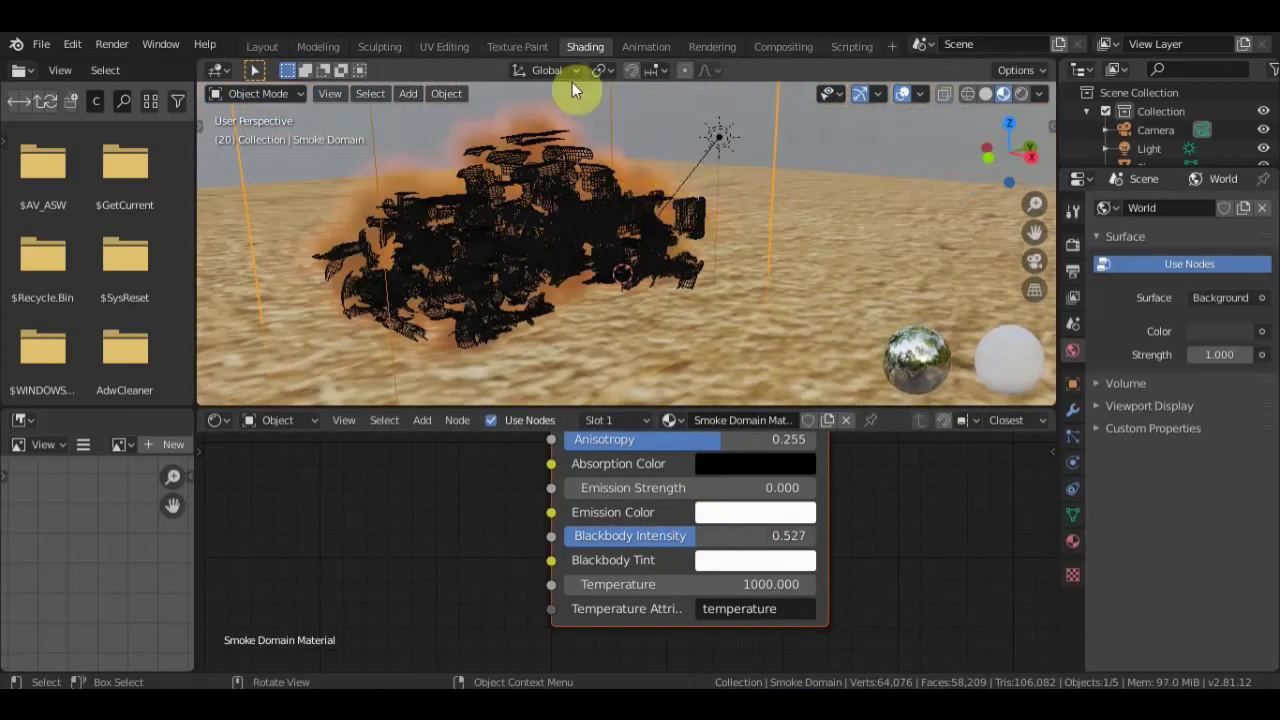
- Return to the Layout workspace and briefly check the camera view
{"action": "left_click", "coordinate": [262, 47]}
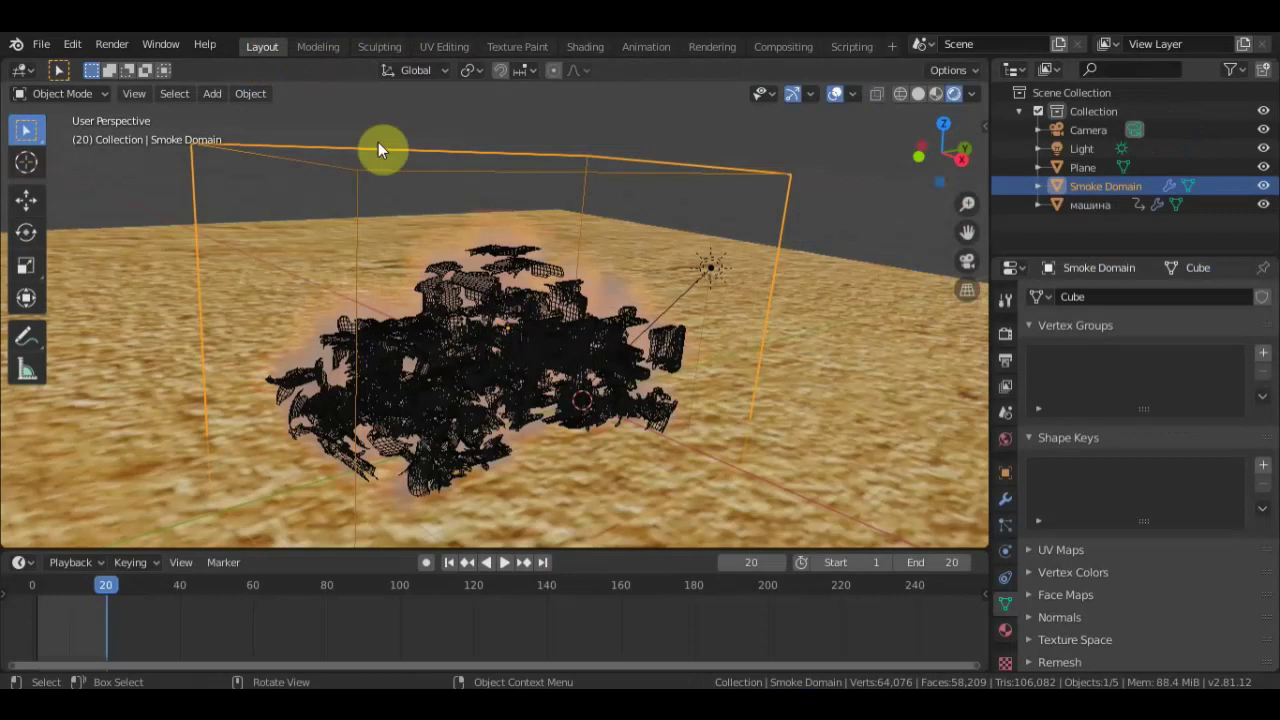
{"action": "mouse_move", "coordinate": [565, 272]}
{"action": "middle_mouse_down"}
{"action": "mouse_move", "coordinate": [631, 275]}
{"action": "mouse_move", "coordinate": [653, 230]}
{"action": "middle_mouse_up"}
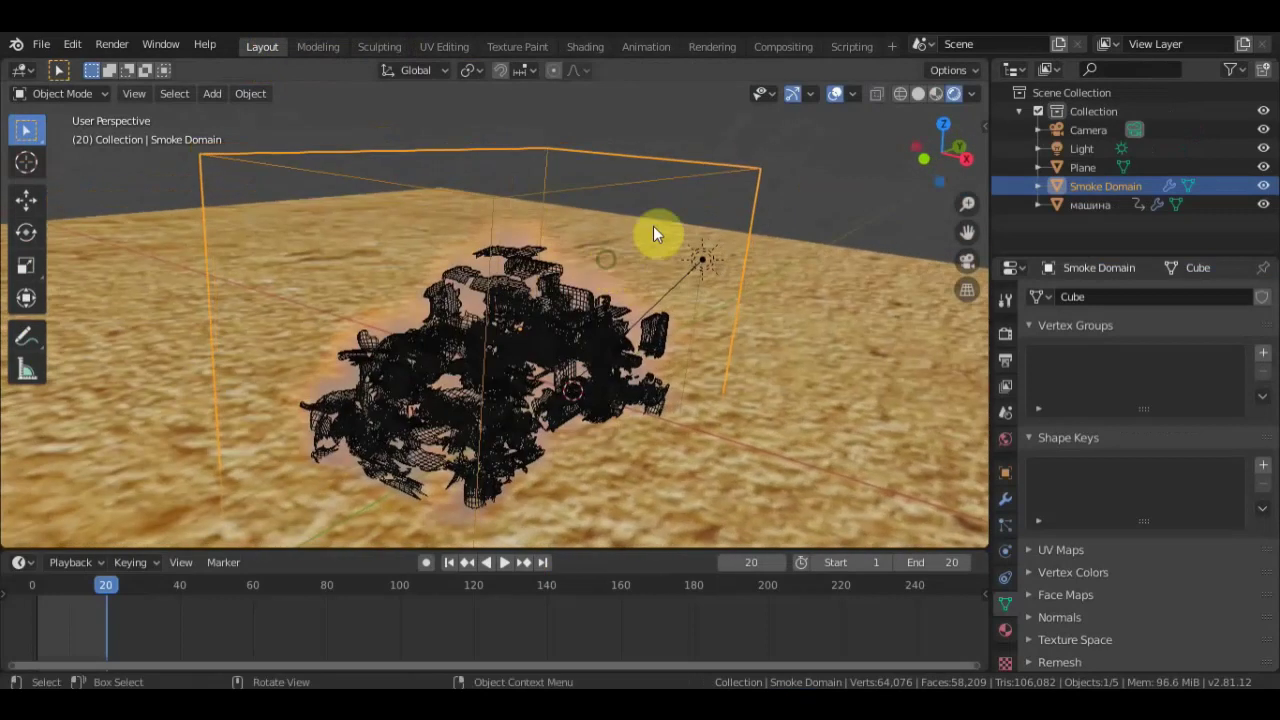
{"action": "key", "text": "KP_0"}
{"action": "key", "text": "KP_0"}
- Set the render output folder to Desktop and review the PNG output settings
{"action": "left_click", "coordinate": [1006, 388]}
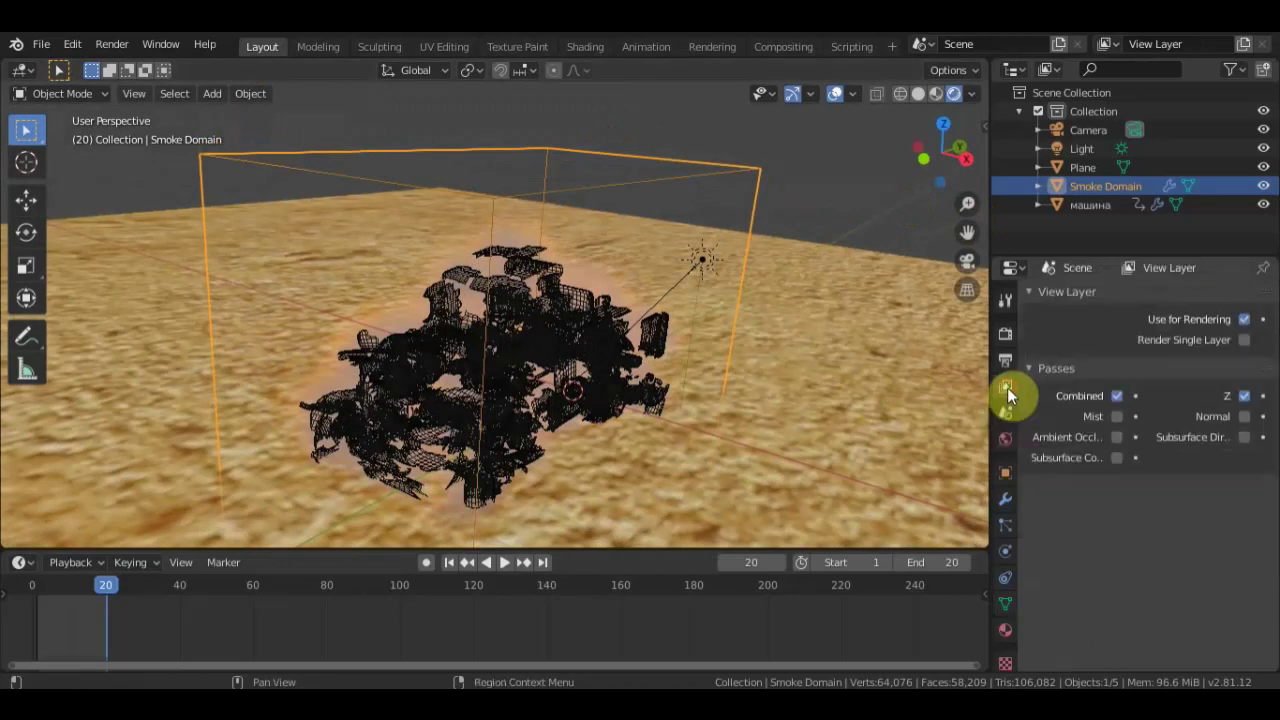
{"action": "left_click", "coordinate": [1005, 362]}
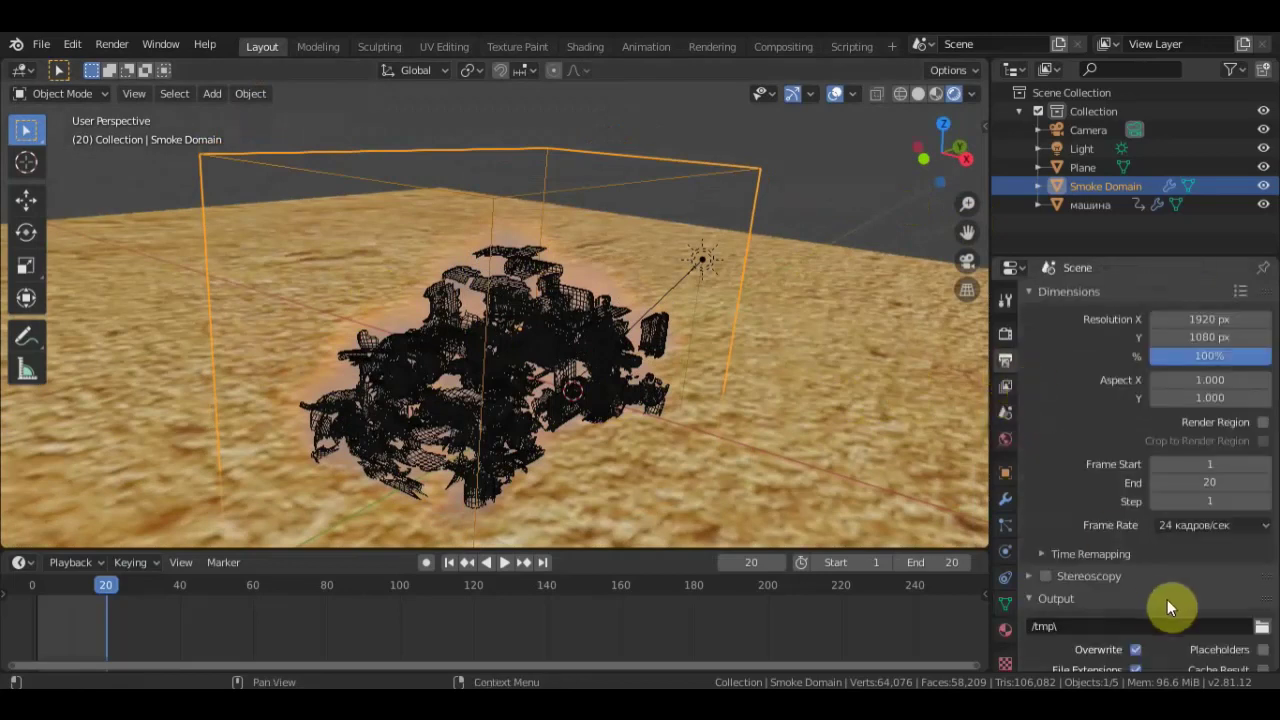
{"action": "left_click", "coordinate": [1262, 630]}
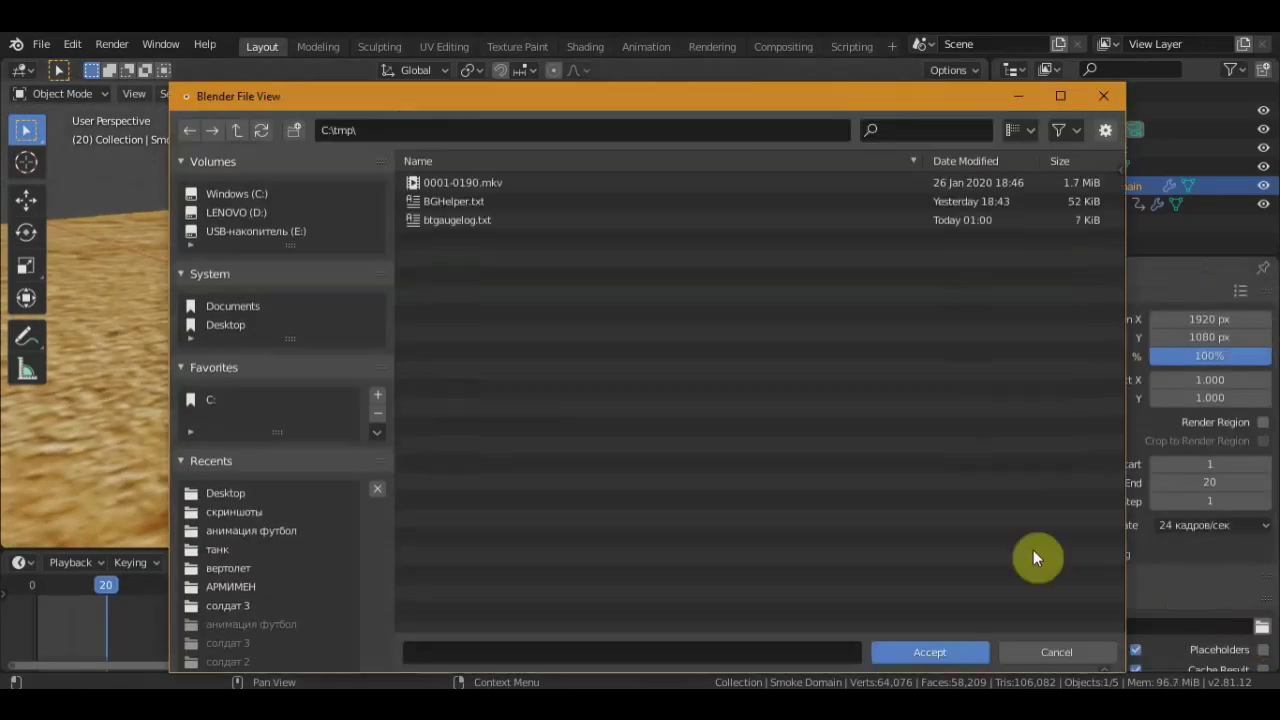
{"action": "left_click", "coordinate": [232, 326]}
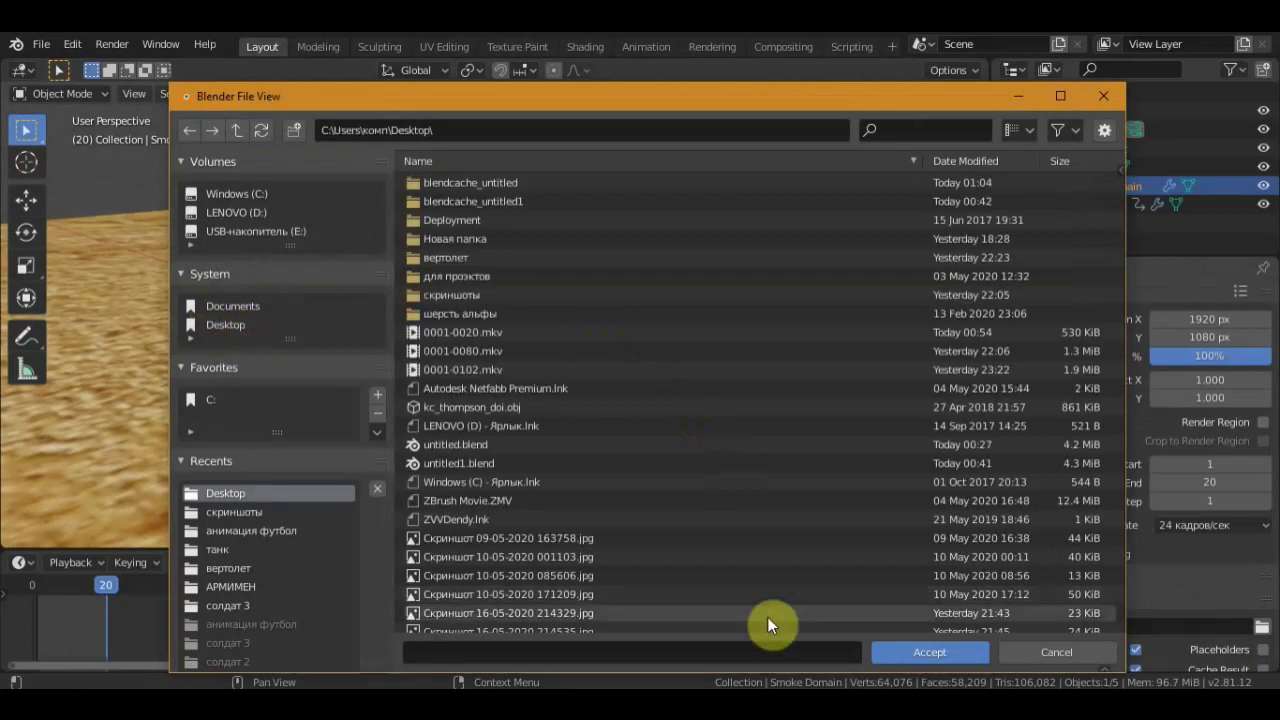
{"action": "left_click", "coordinate": [970, 652]}
{"action": "scroll", "coordinate": [1226, 619], "scroll_direction": "down", "scroll_amount": 3}
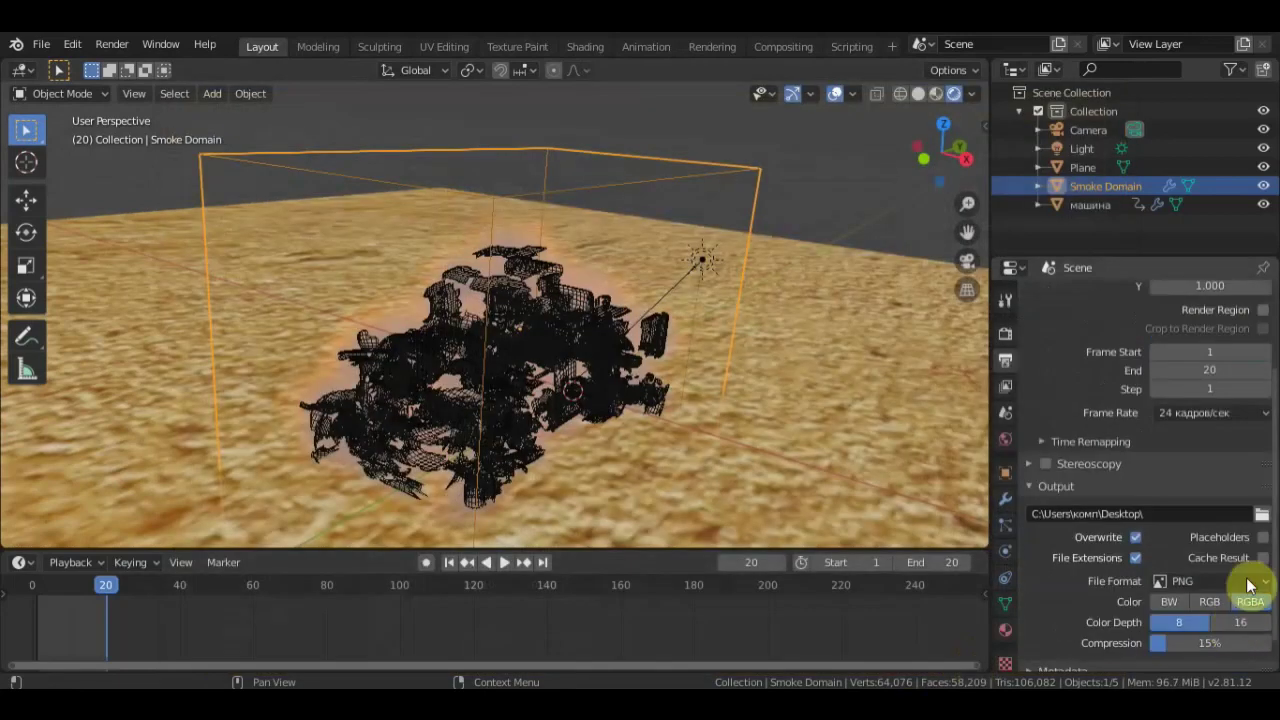
{"action": "left_click", "coordinate": [107, 44]}
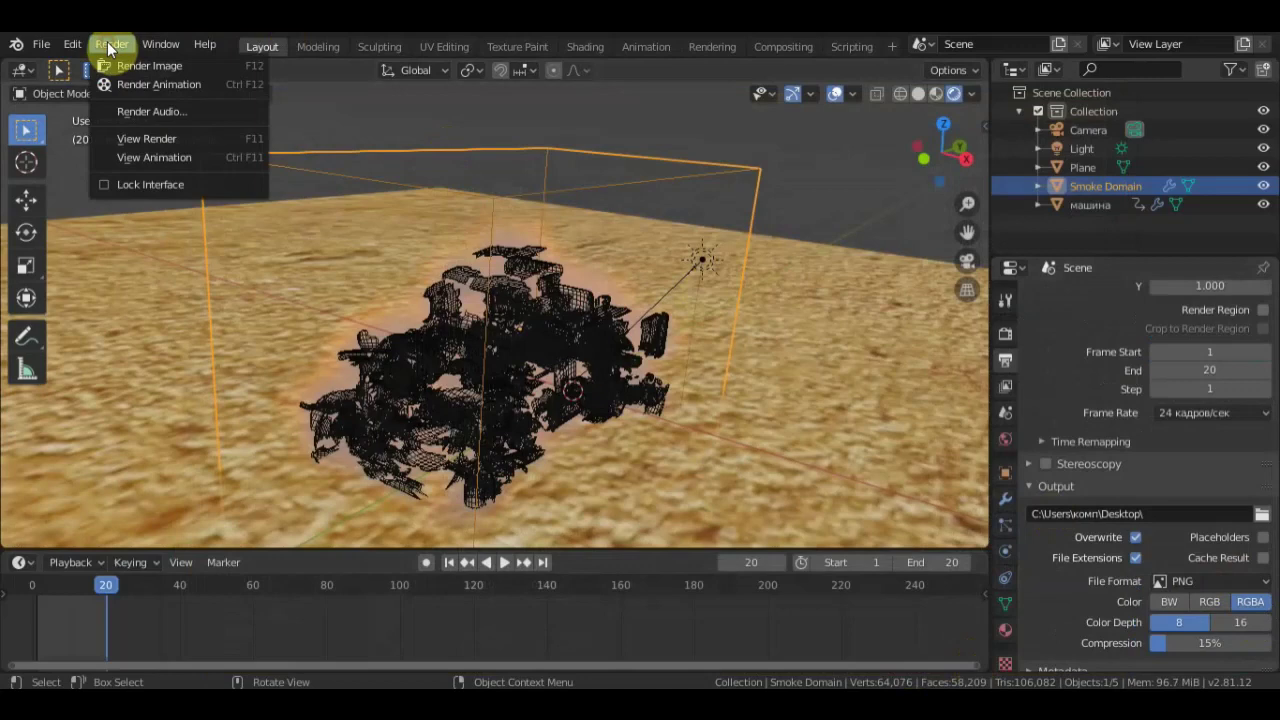
- Render a still of frame 20, zoom out on the result, and close the render window
{"action": "left_click", "coordinate": [147, 67]}
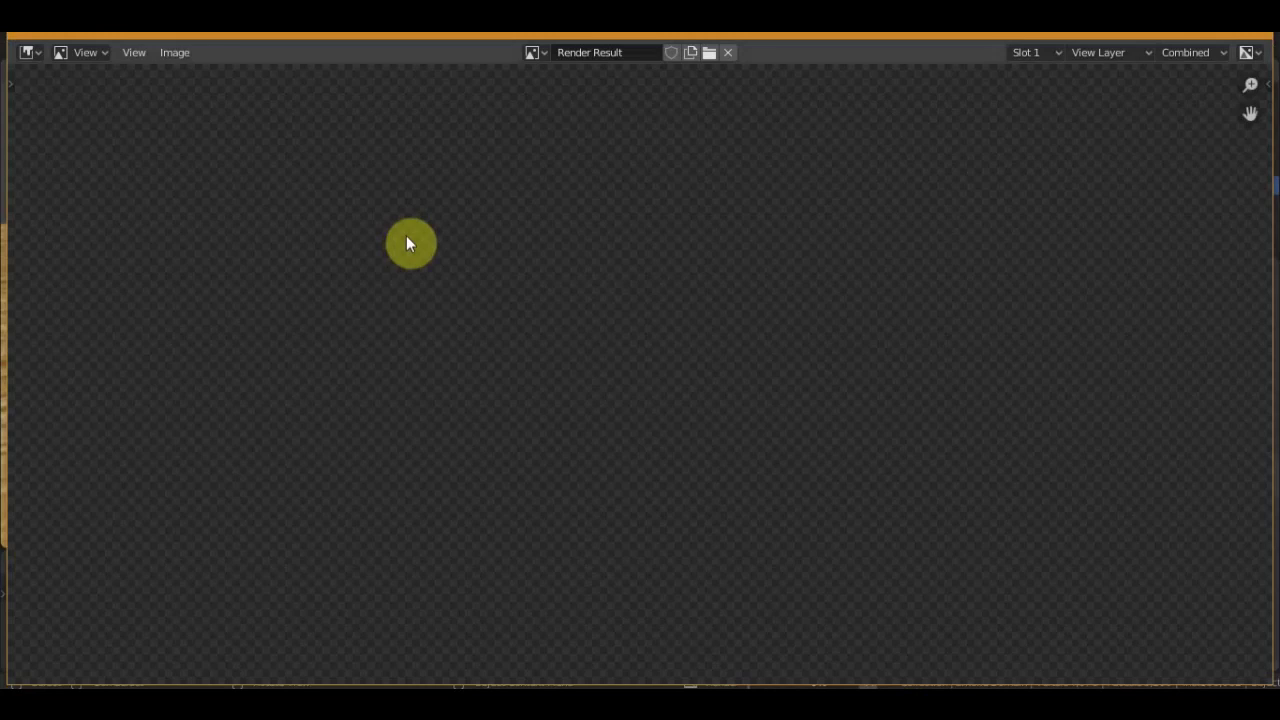
{"action": "scroll", "coordinate": [406, 235], "scroll_direction": "down", "scroll_amount": 3}
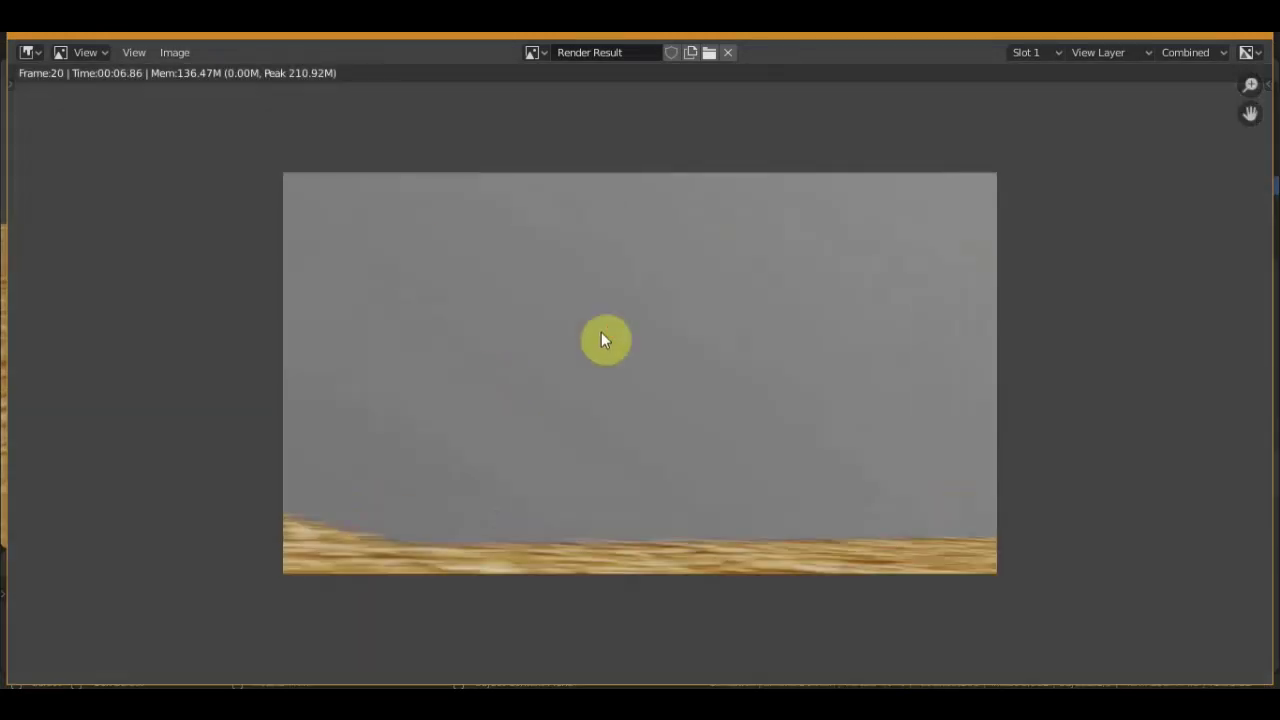
{"action": "left_click", "coordinate": [1252, 34]}
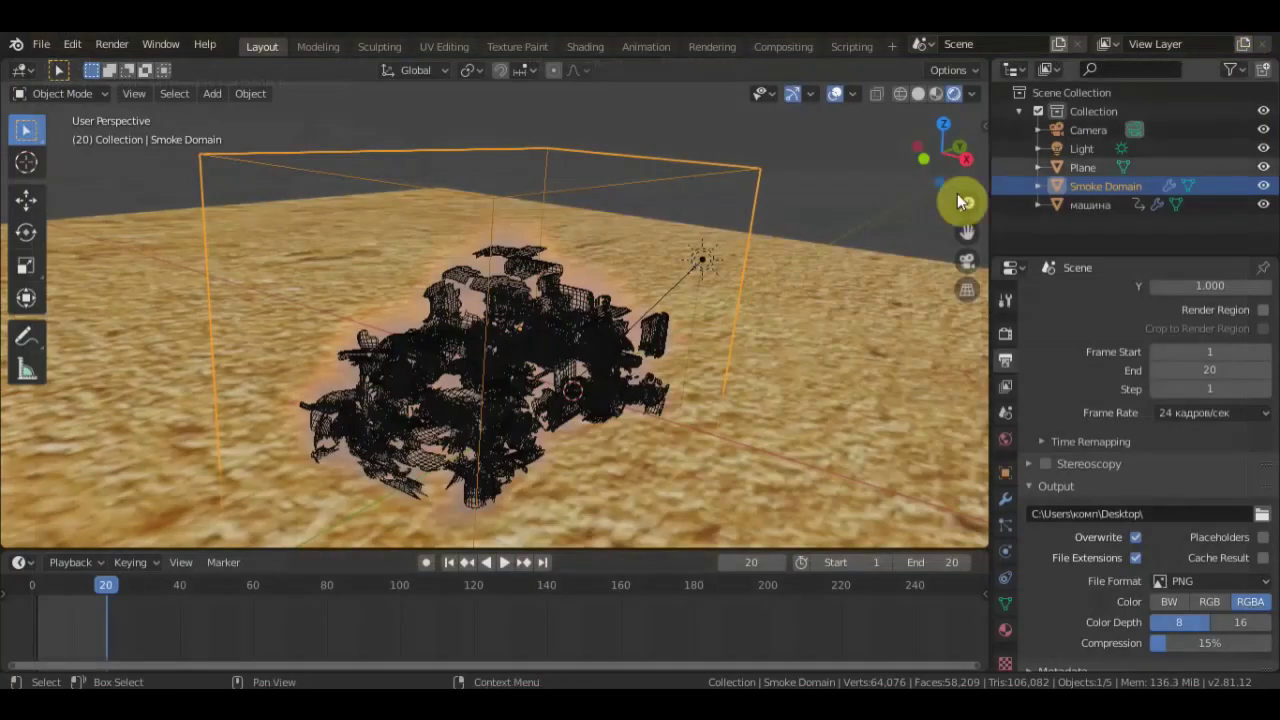
- Save the scene to the Desktop as a new incremented .blend file
{"action": "middle_click_drag", "start_coordinate": [750, 302], "coordinate": [687, 289]}
{"action": "middle_click_drag", "start_coordinate": [605, 288], "coordinate": [631, 284]}
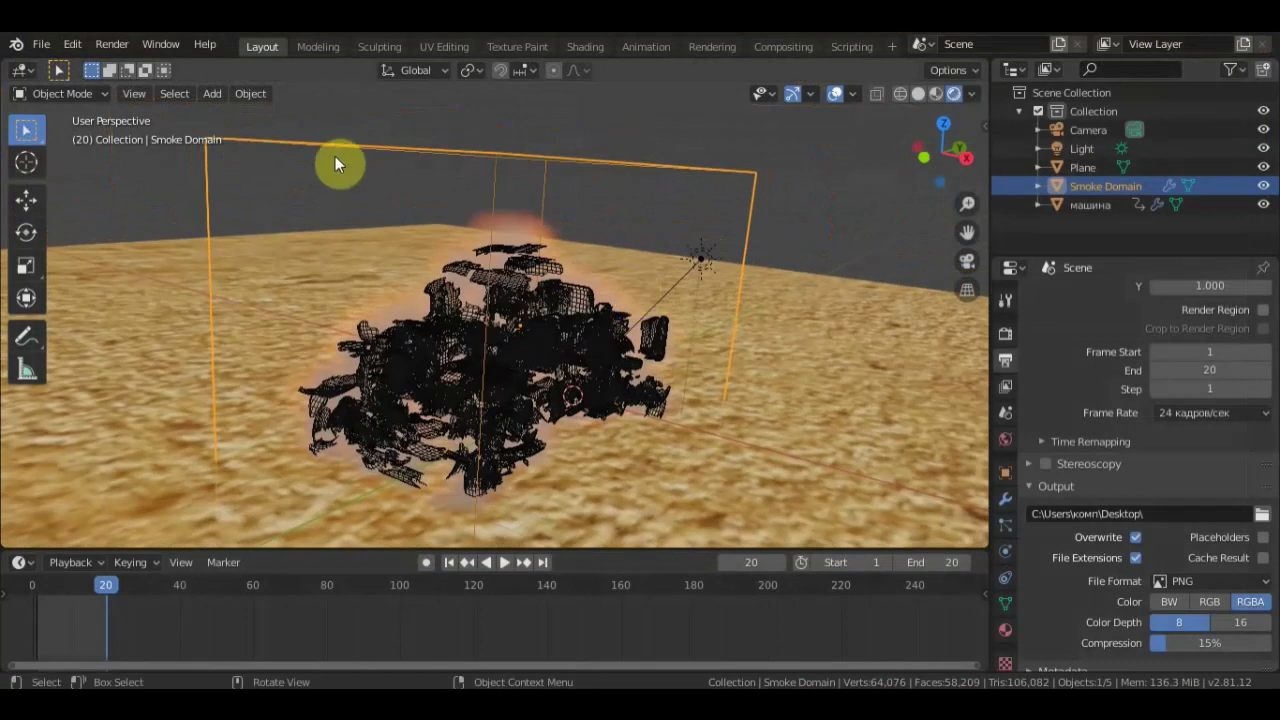
{"action": "mouse_move", "coordinate": [386, 186]}
{"action": "middle_mouse_down"}
{"action": "mouse_move", "coordinate": [306, 176]}
{"action": "mouse_move", "coordinate": [462, 196]}
{"action": "middle_mouse_up"}
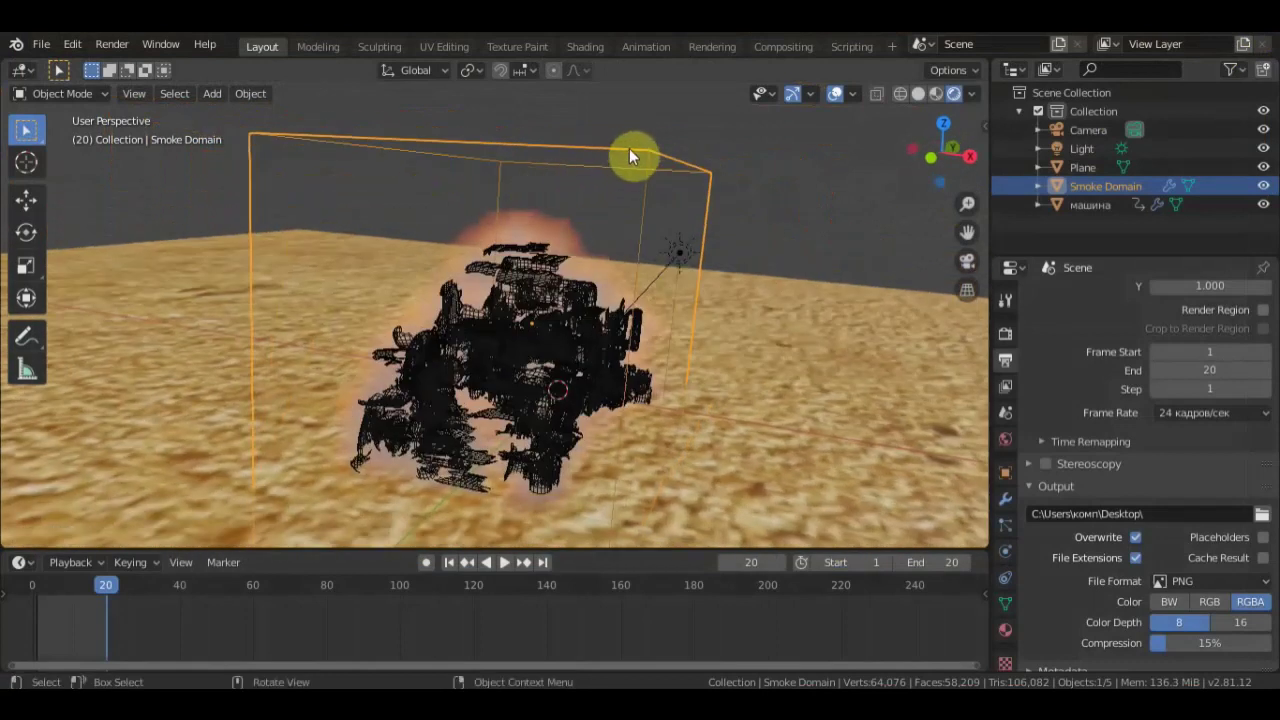
{"action": "middle_click_drag", "start_coordinate": [652, 165], "coordinate": [575, 200]}
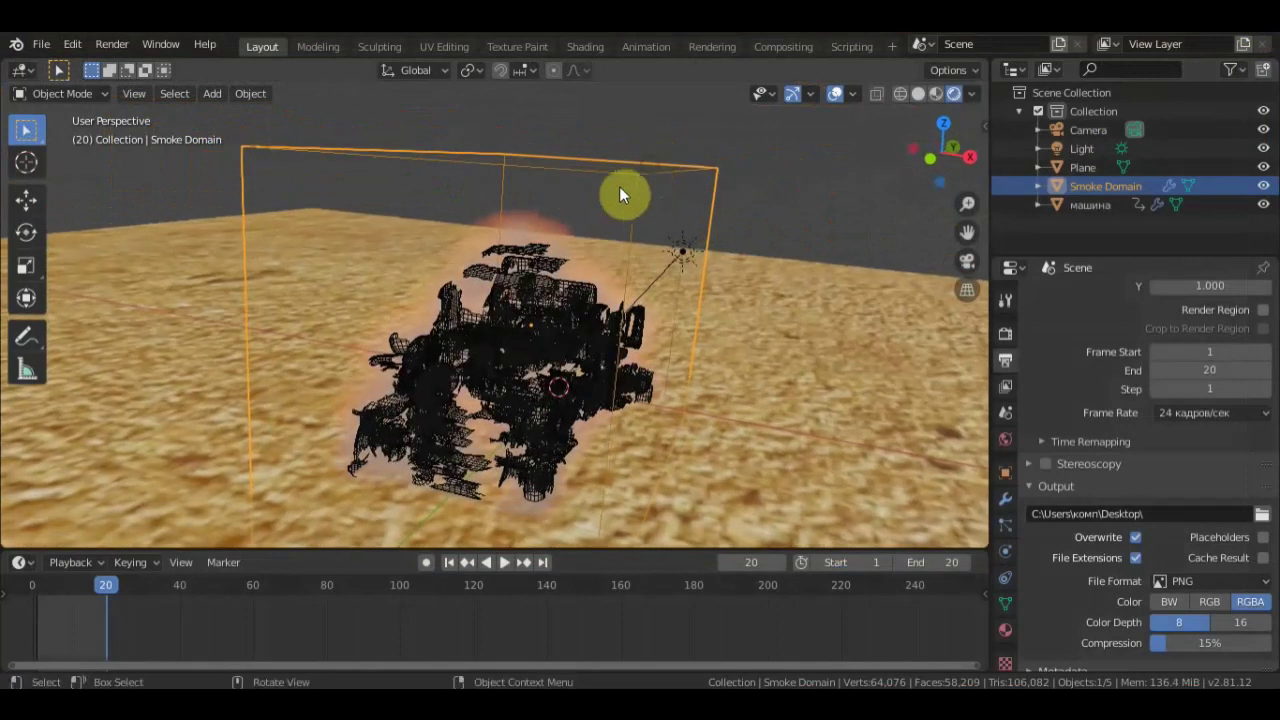
{"action": "left_click", "coordinate": [42, 44]}
{"action": "left_click", "coordinate": [87, 190]}
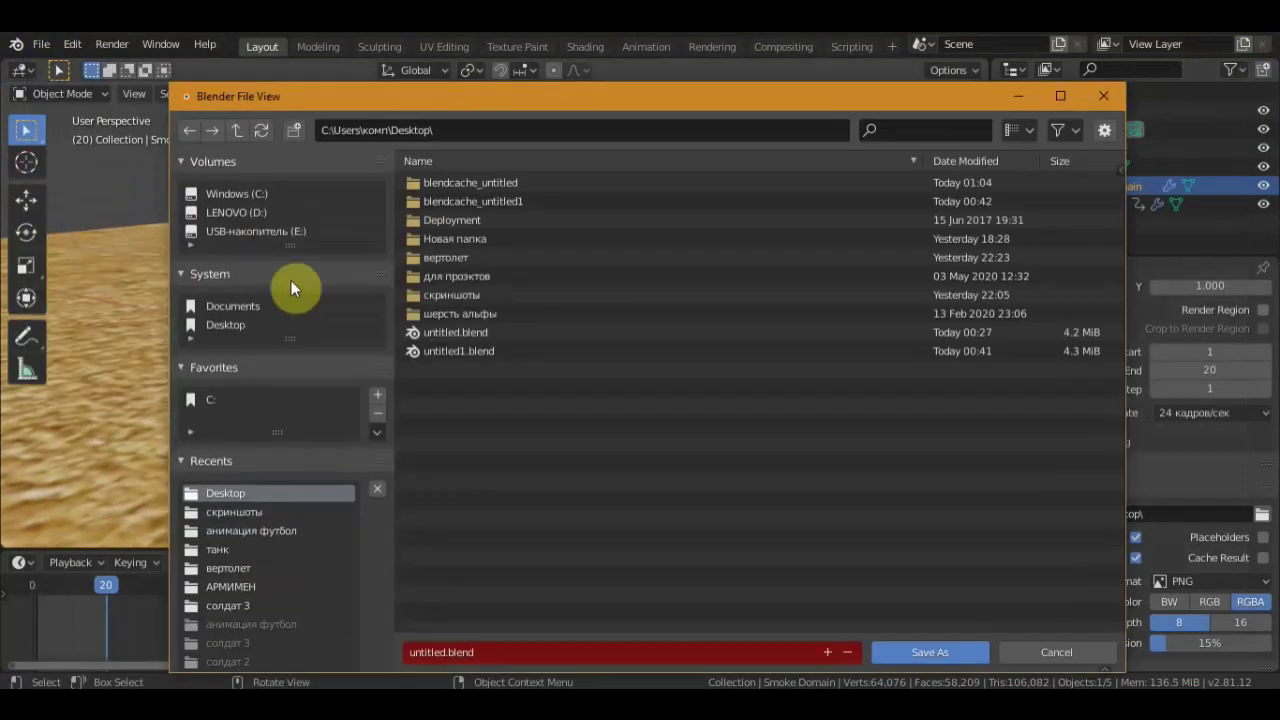
{"action": "left_click", "coordinate": [824, 652]}
{"action": "left_click", "coordinate": [890, 652]}
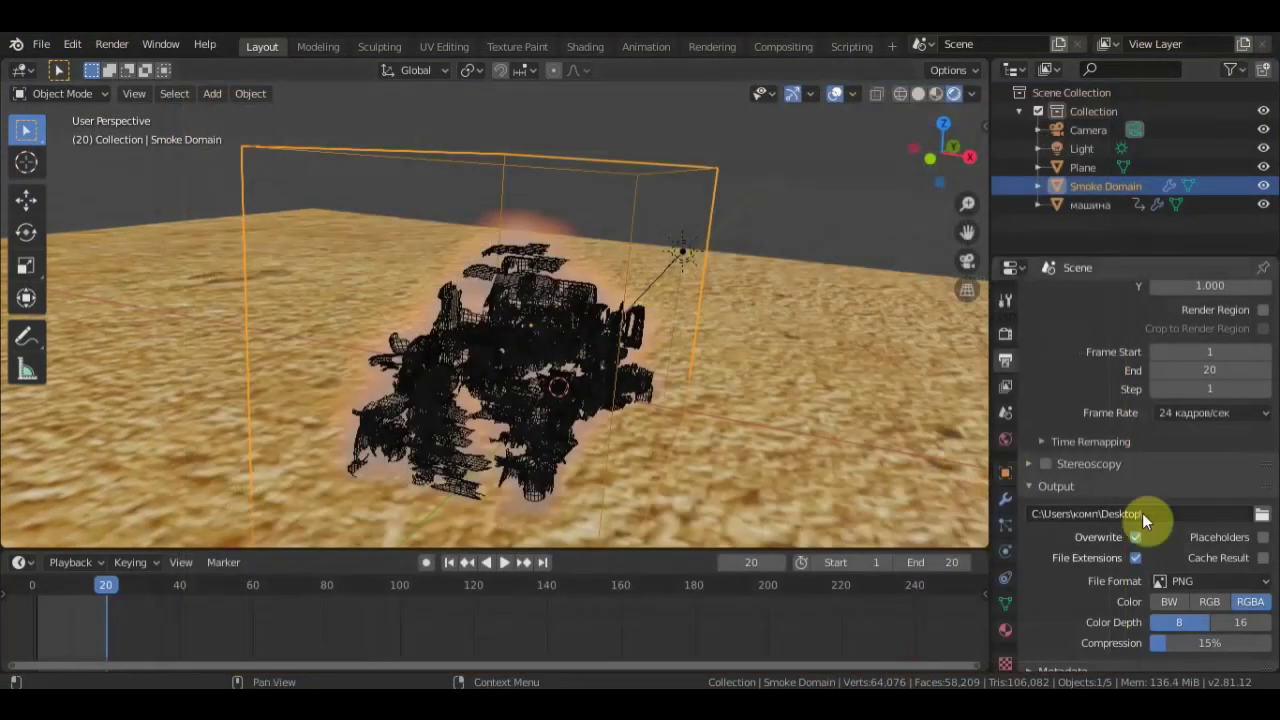
{"action": "scroll", "coordinate": [1070, 527], "scroll_direction": "down", "scroll_amount": 1}
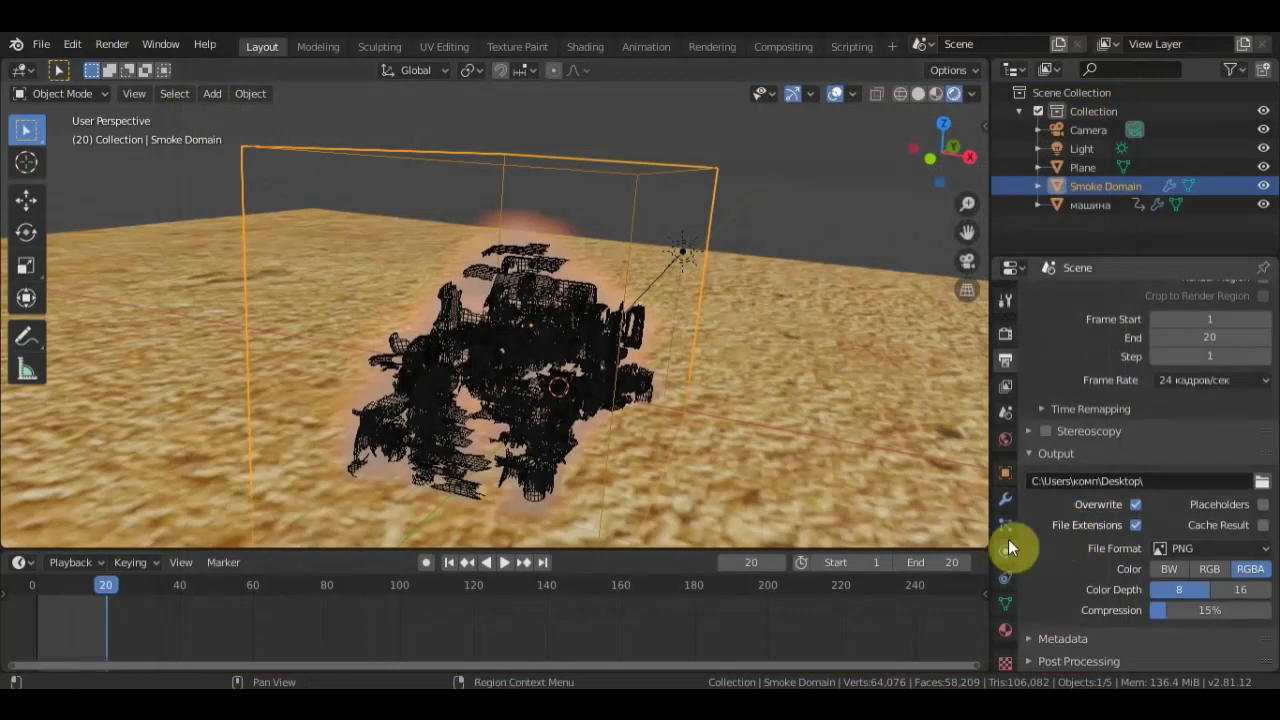
- Expand the Smoke Domain's cache settings and start a smoke bake
{"action": "left_click", "coordinate": [1008, 548]}
{"action": "scroll", "coordinate": [1068, 520], "scroll_direction": "down", "scroll_amount": 1}
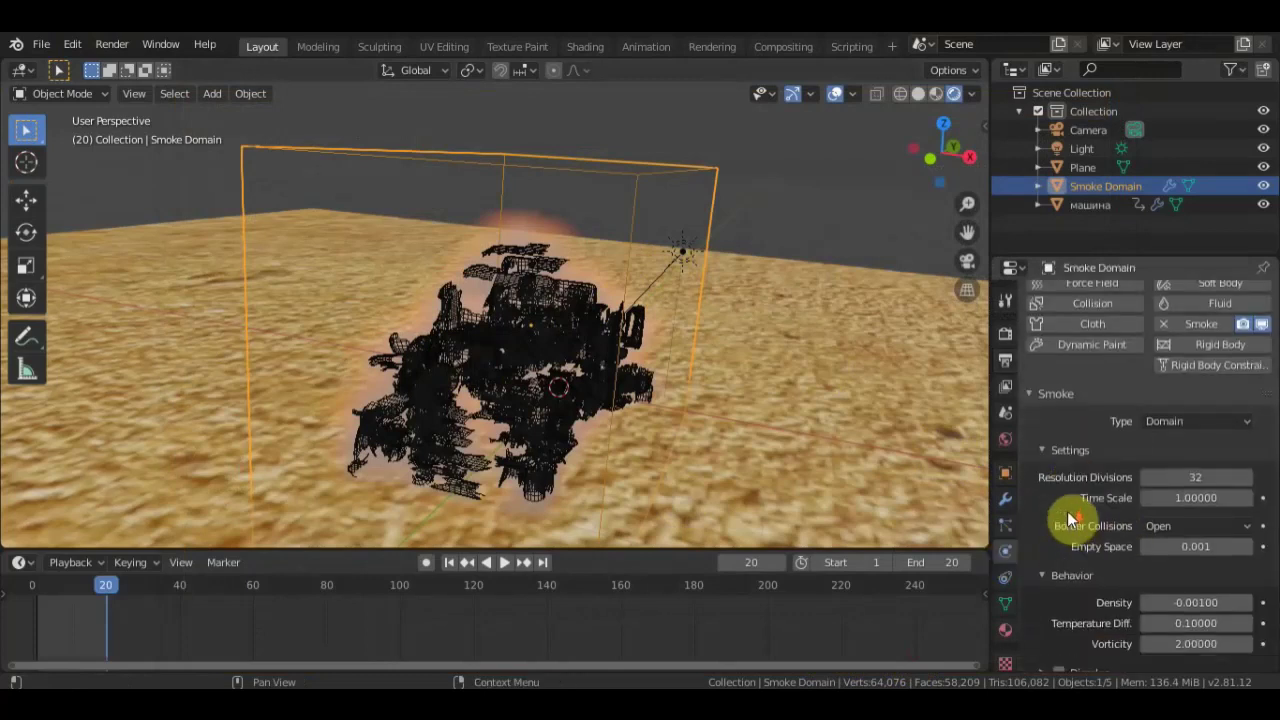
{"action": "scroll", "coordinate": [1072, 510], "scroll_direction": "down", "scroll_amount": 1}
{"action": "scroll", "coordinate": [1090, 560], "scroll_direction": "down", "scroll_amount": 2}
{"action": "scroll", "coordinate": [1096, 590], "scroll_direction": "down", "scroll_amount": 1}
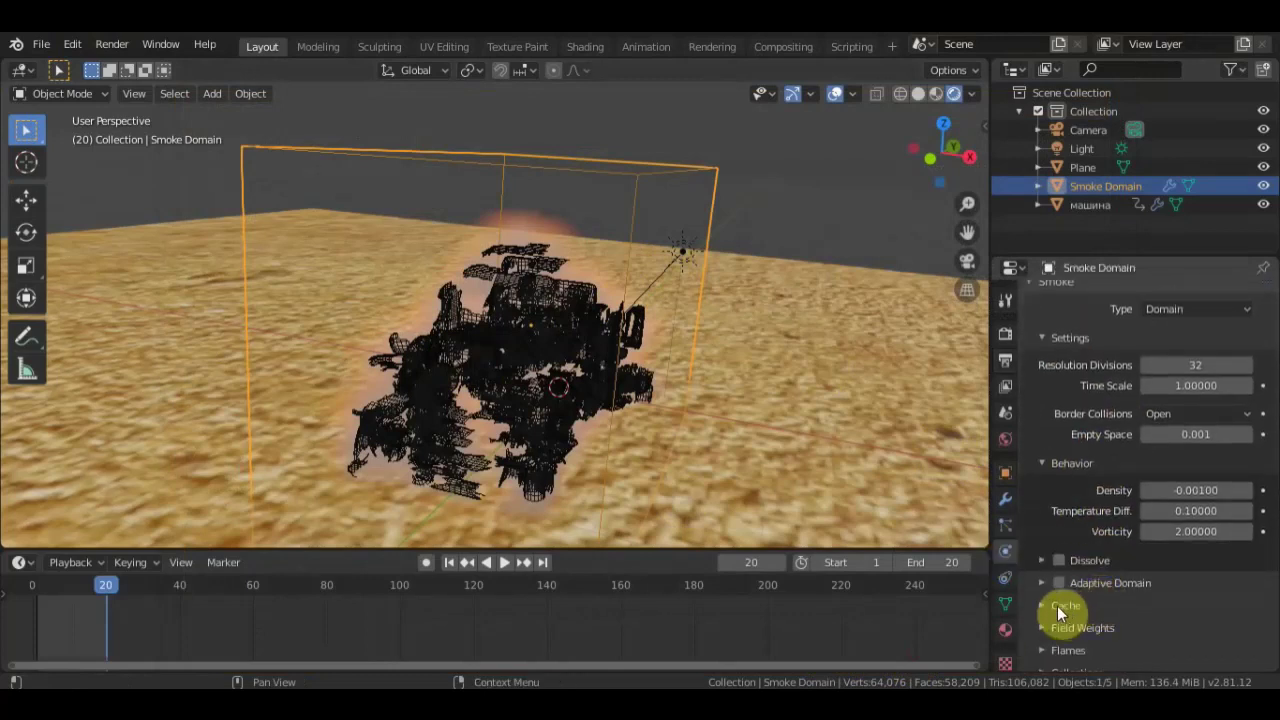
{"action": "left_click", "coordinate": [1058, 607]}
{"action": "scroll", "coordinate": [1045, 606], "scroll_direction": "down", "scroll_amount": 3}
{"action": "scroll", "coordinate": [1080, 585], "scroll_direction": "down", "scroll_amount": 1}
{"action": "scroll", "coordinate": [1115, 572], "scroll_direction": "down", "scroll_amount": 3}
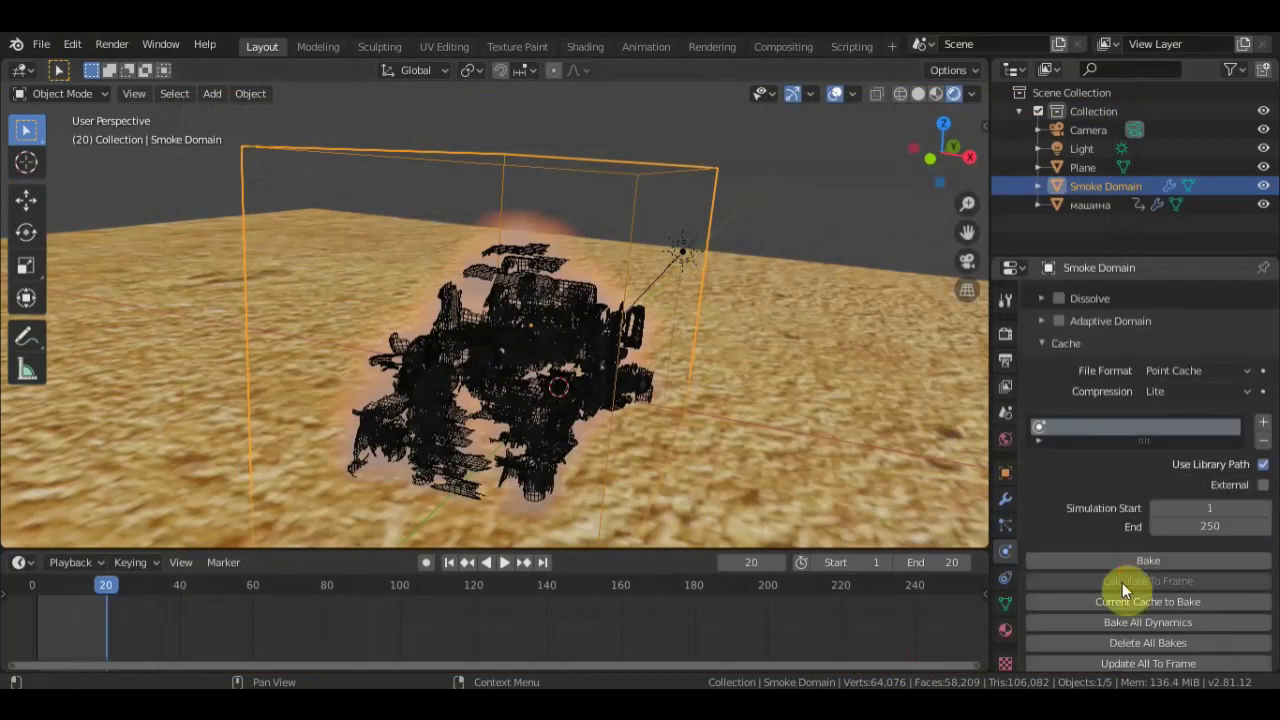
{"action": "left_click", "coordinate": [1148, 561]}
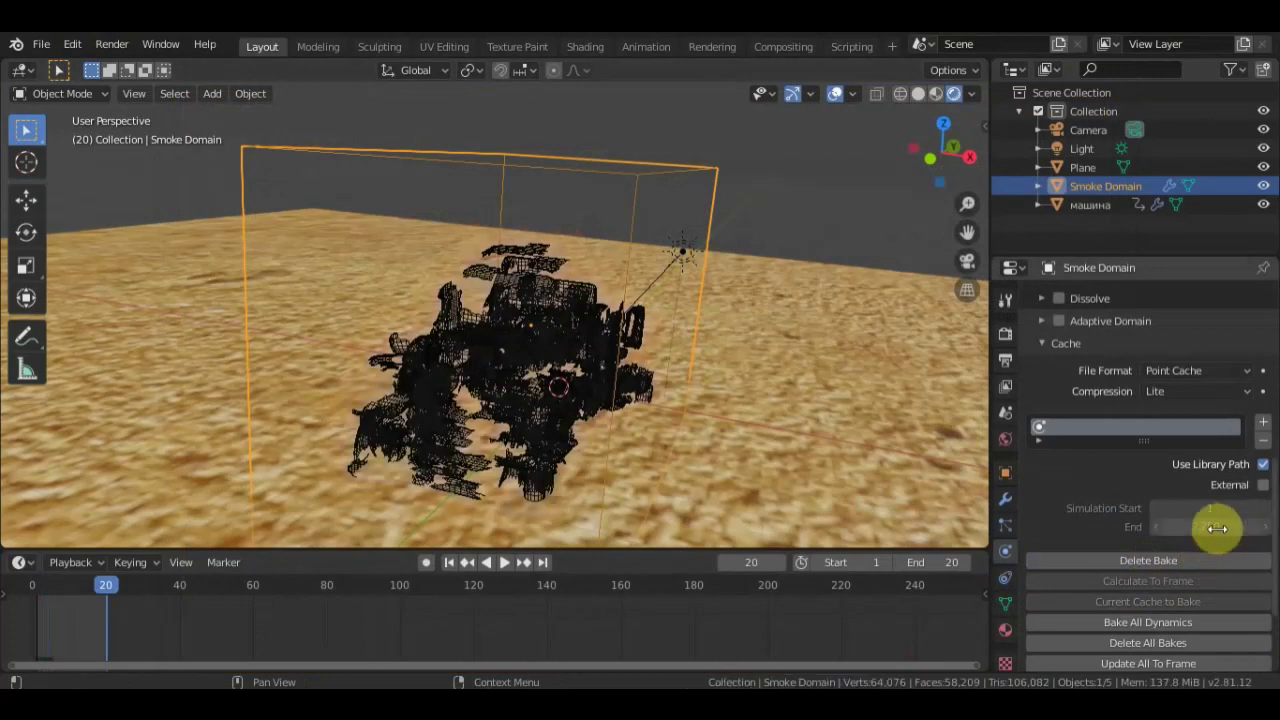
- Delete the bake, set Simulation End to 20, and bake frames 1–20 again
{"action": "left_click", "coordinate": [1160, 561]}
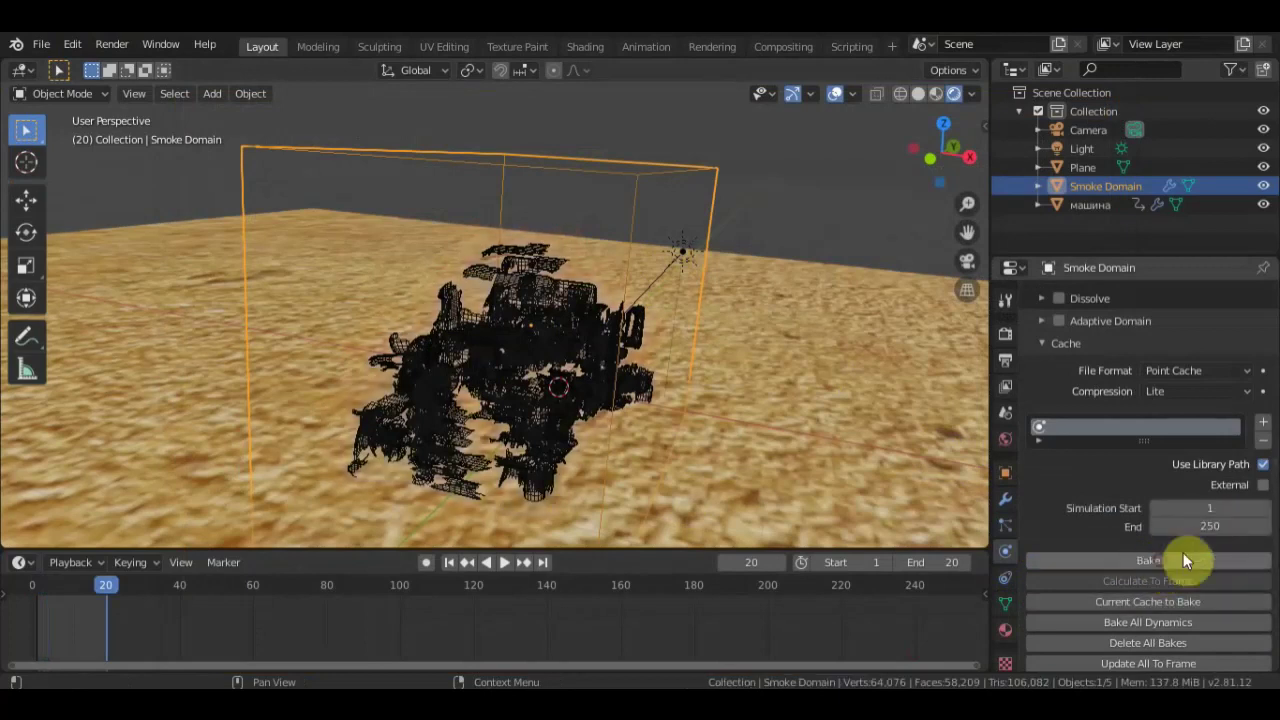
{"action": "left_click", "coordinate": [1208, 526]}
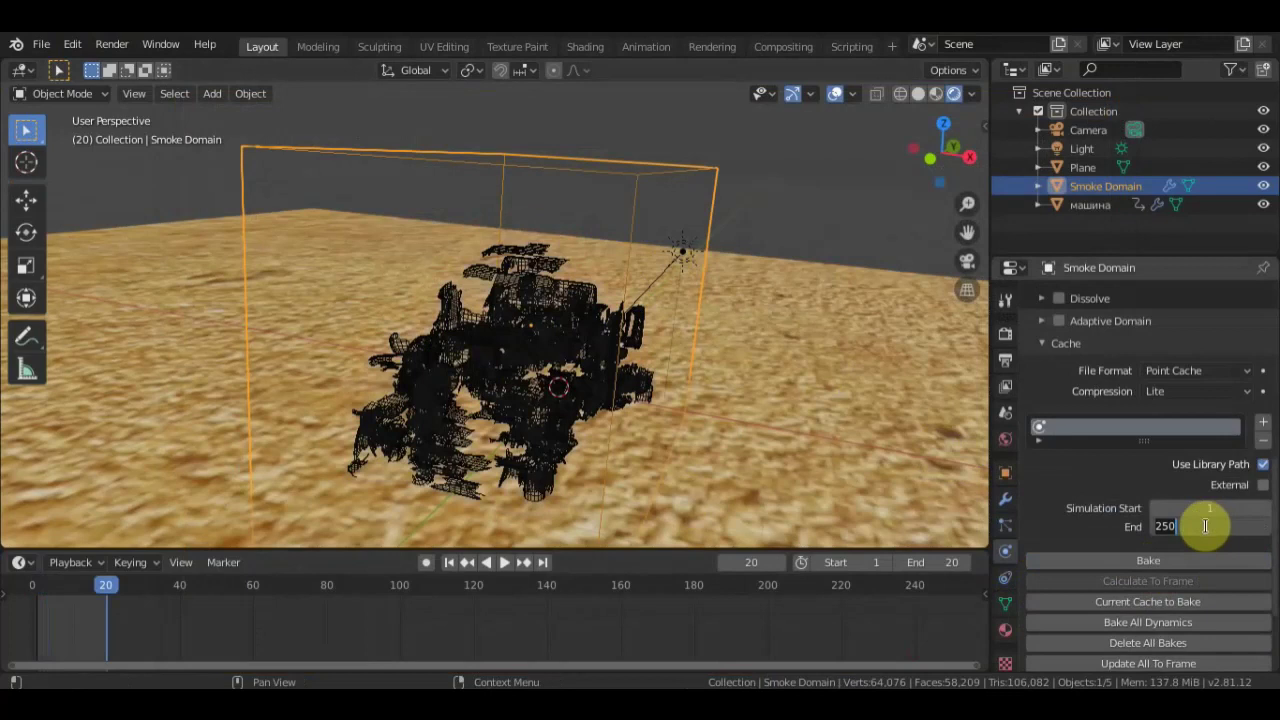
{"action": "type", "text": "20"}
{"action": "key", "text": "Return"}
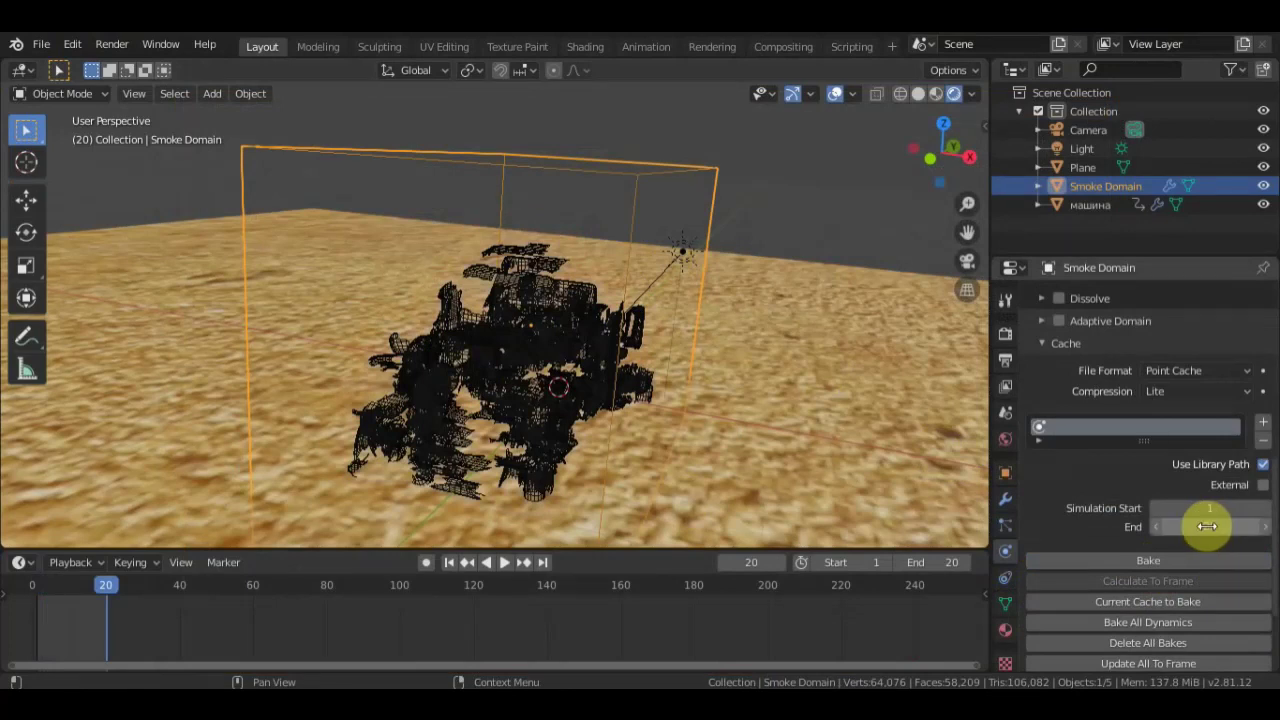
{"action": "left_click", "coordinate": [1175, 559]}
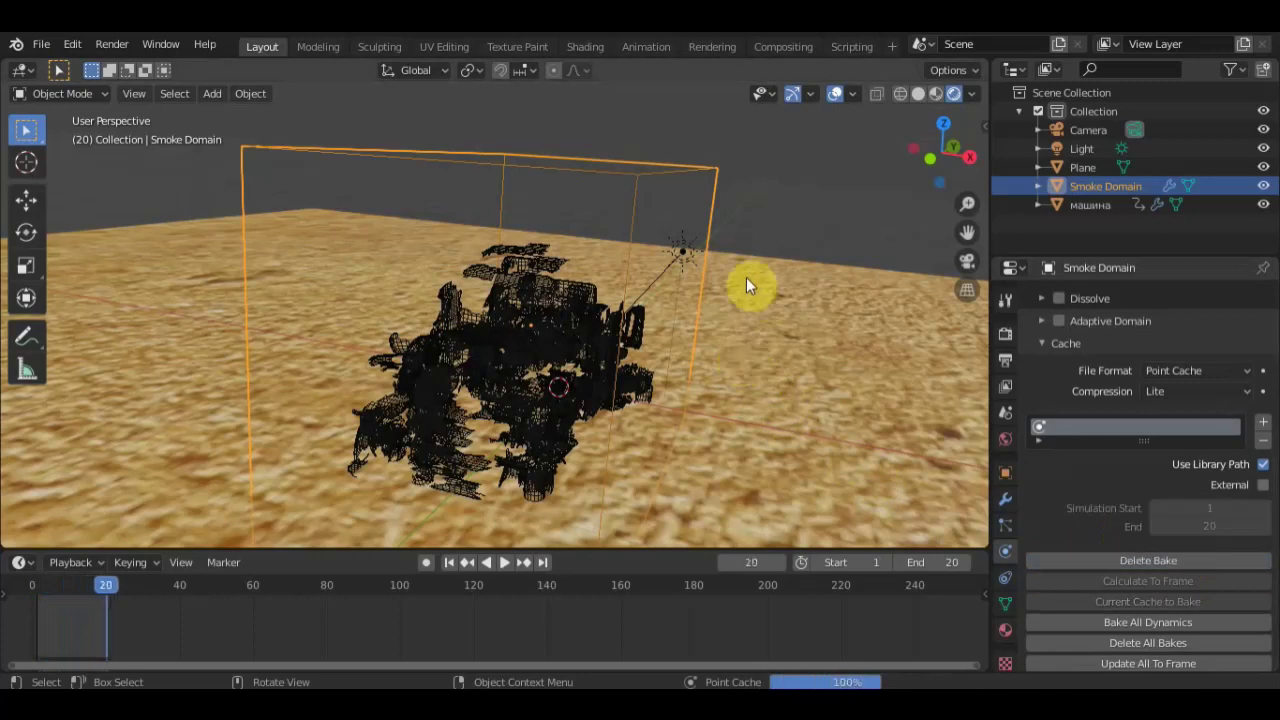
- Re-render frame 20 with the Smoke Domain selected, inspect the orange smoke cloud, then close the render
{"action": "left_click", "coordinate": [524, 347]}
{"action": "left_click", "coordinate": [651, 180]}
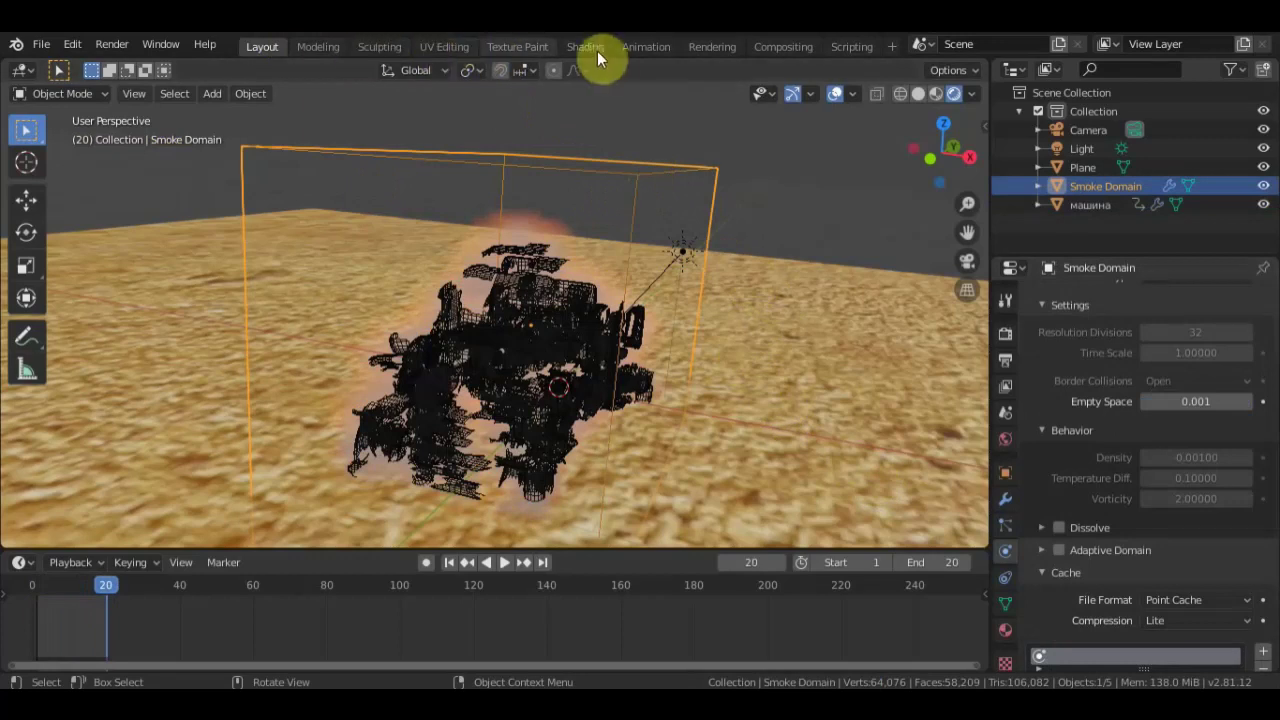
{"action": "left_click", "coordinate": [121, 44]}
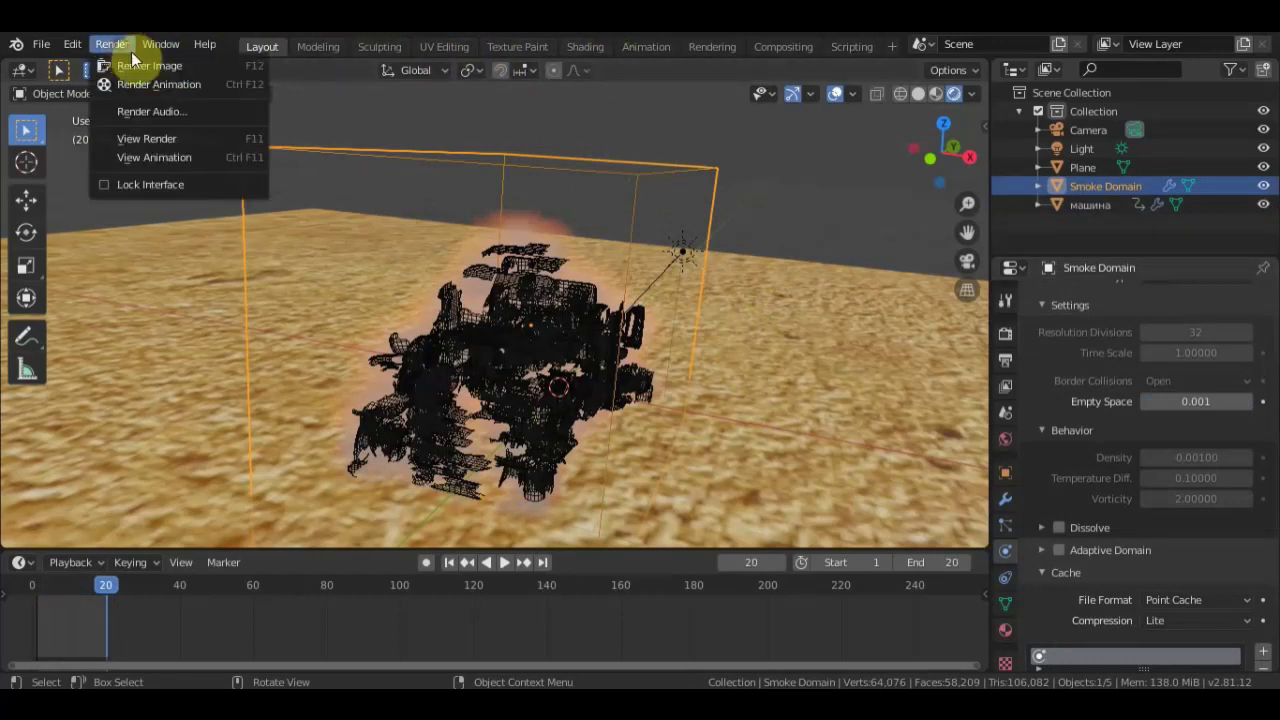
{"action": "left_click", "coordinate": [128, 62]}
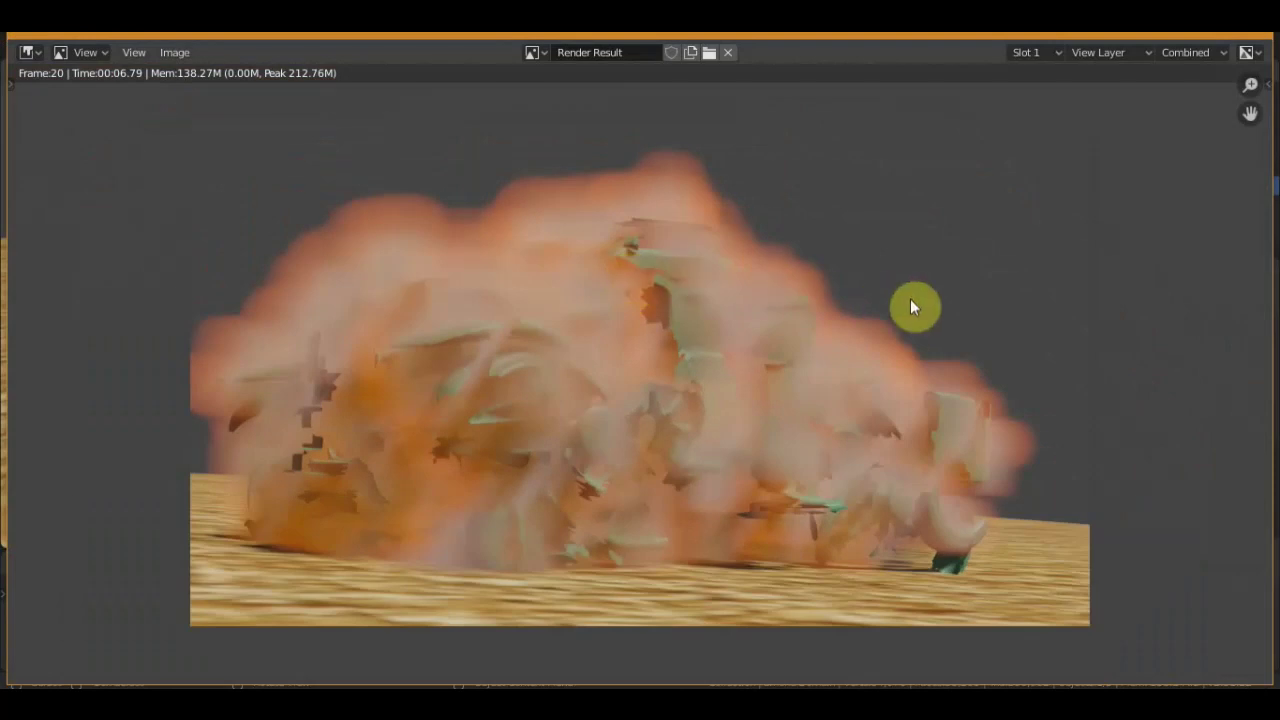
{"action": "scroll", "coordinate": [917, 298], "scroll_direction": "up", "scroll_amount": 1}
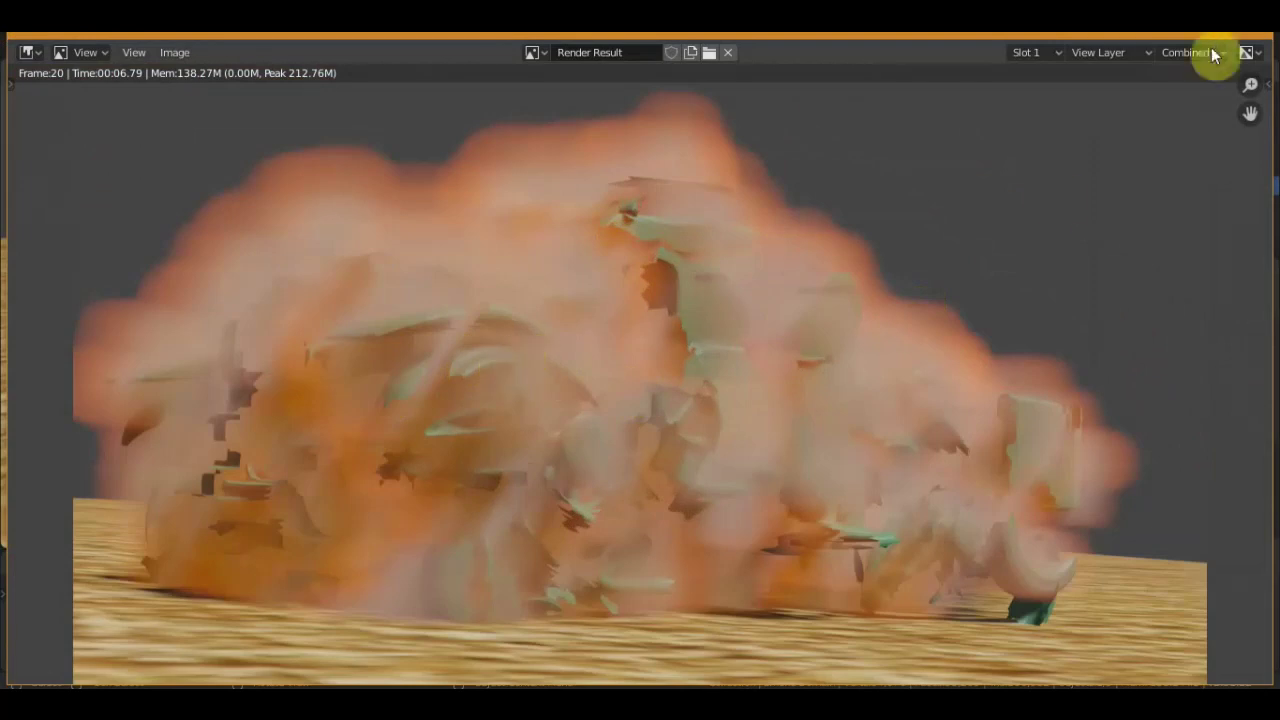
{"action": "left_click", "coordinate": [1258, 34]}
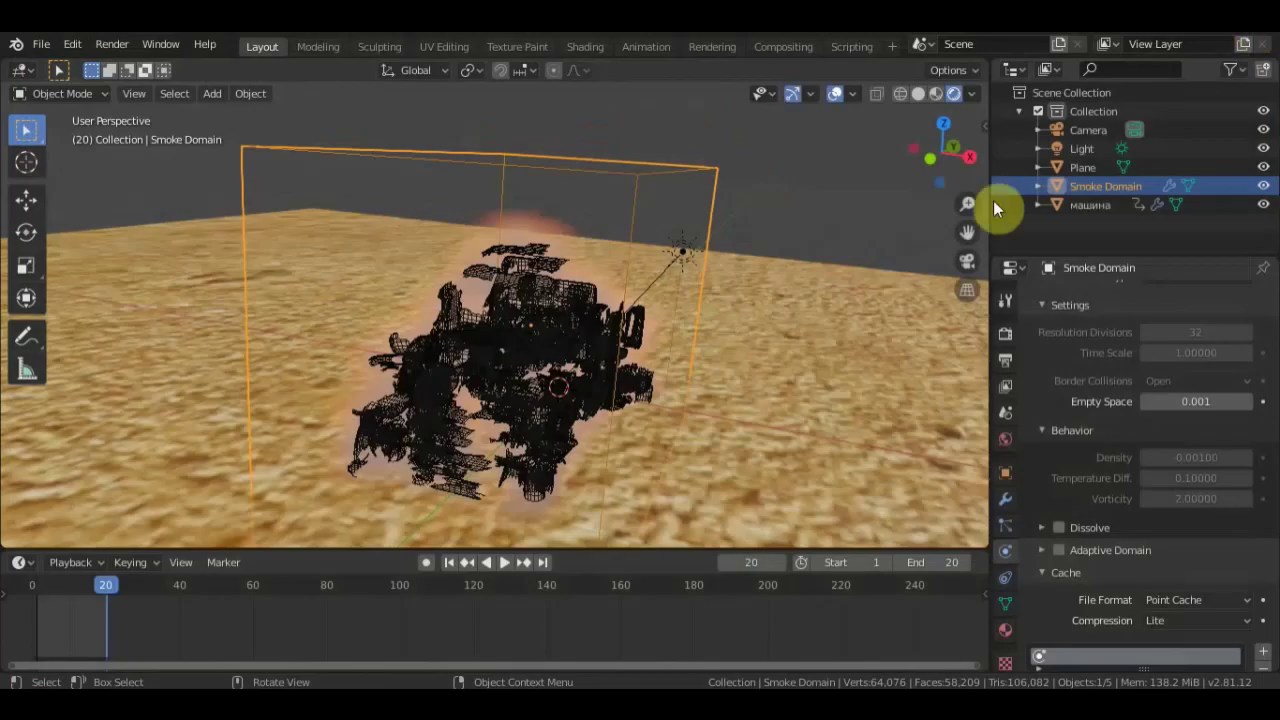
- Rewind the animation to frame 0 and play it, stopping at frame 7
{"action": "mouse_move", "coordinate": [786, 428]}
{"action": "middle_mouse_down"}
{"action": "mouse_move", "coordinate": [737, 409]}
{"action": "mouse_move", "coordinate": [683, 428]}
{"action": "mouse_move", "coordinate": [726, 425]}
{"action": "middle_mouse_up"}
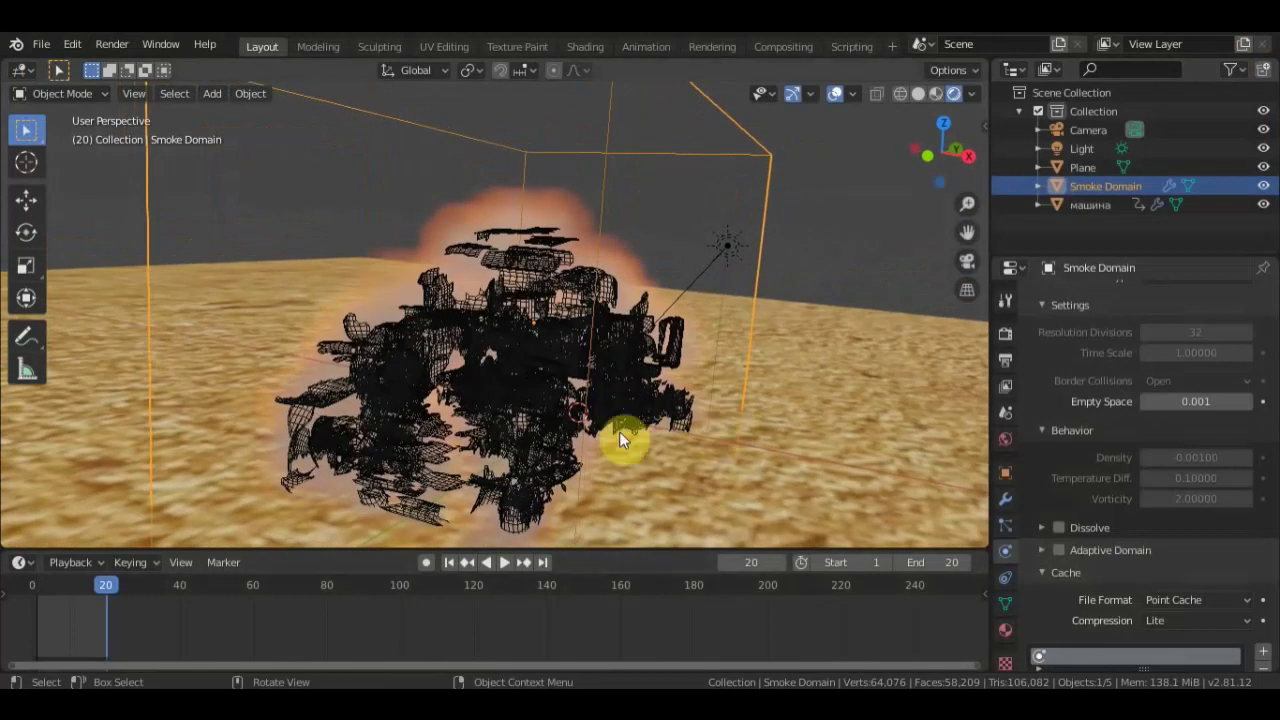
{"action": "middle_click_drag", "start_coordinate": [628, 410], "coordinate": [625, 432]}
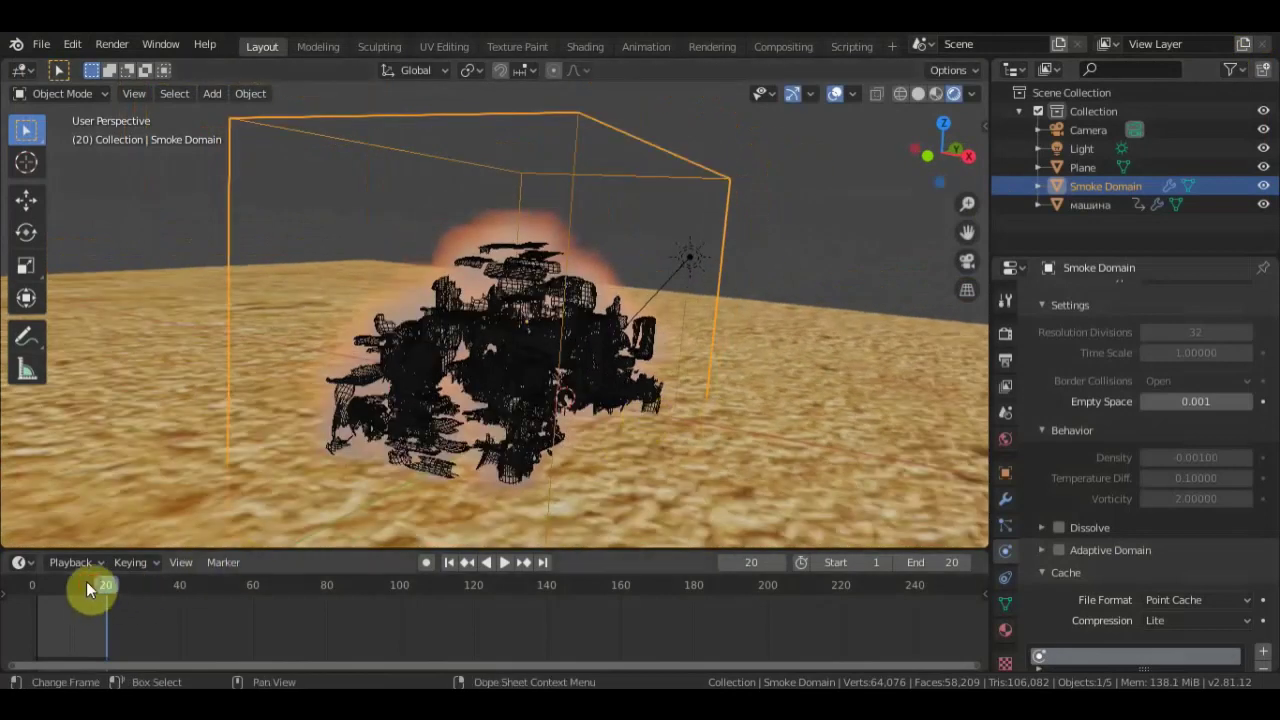
{"action": "left_click_drag", "start_coordinate": [86, 588], "coordinate": [32, 588]}
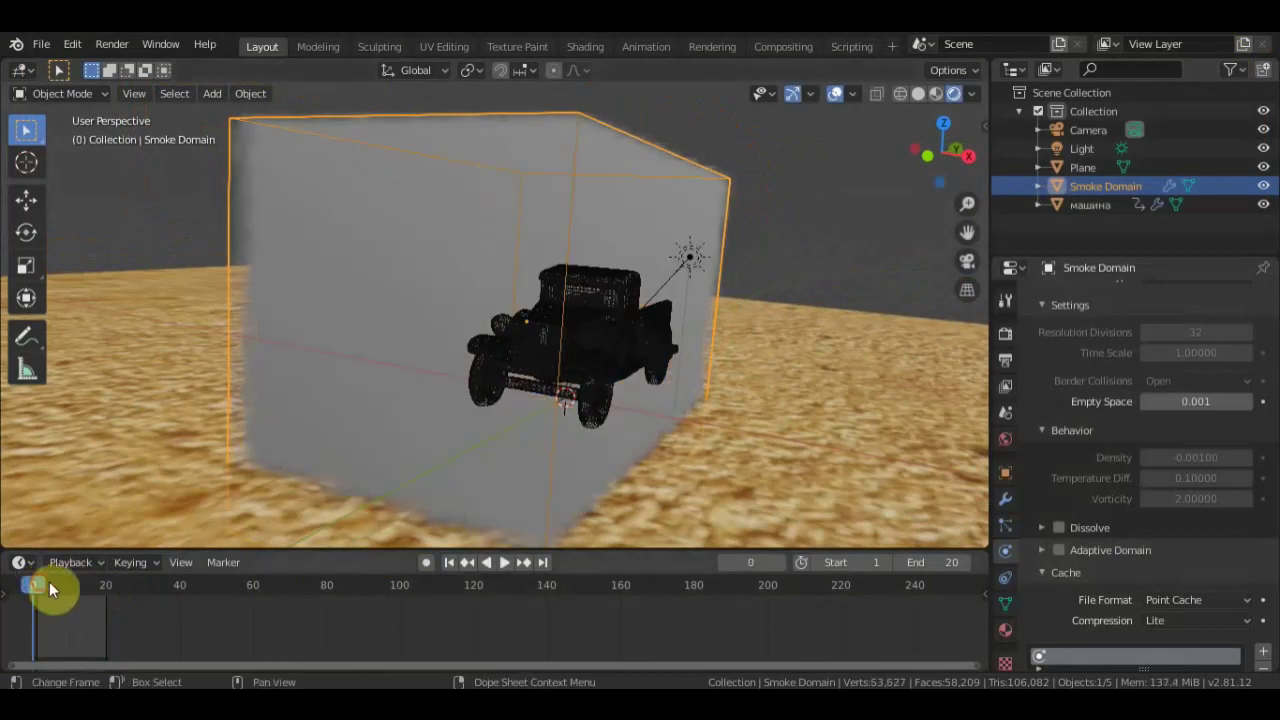
{"action": "key", "text": "space"}
{"action": "key", "text": "space"}
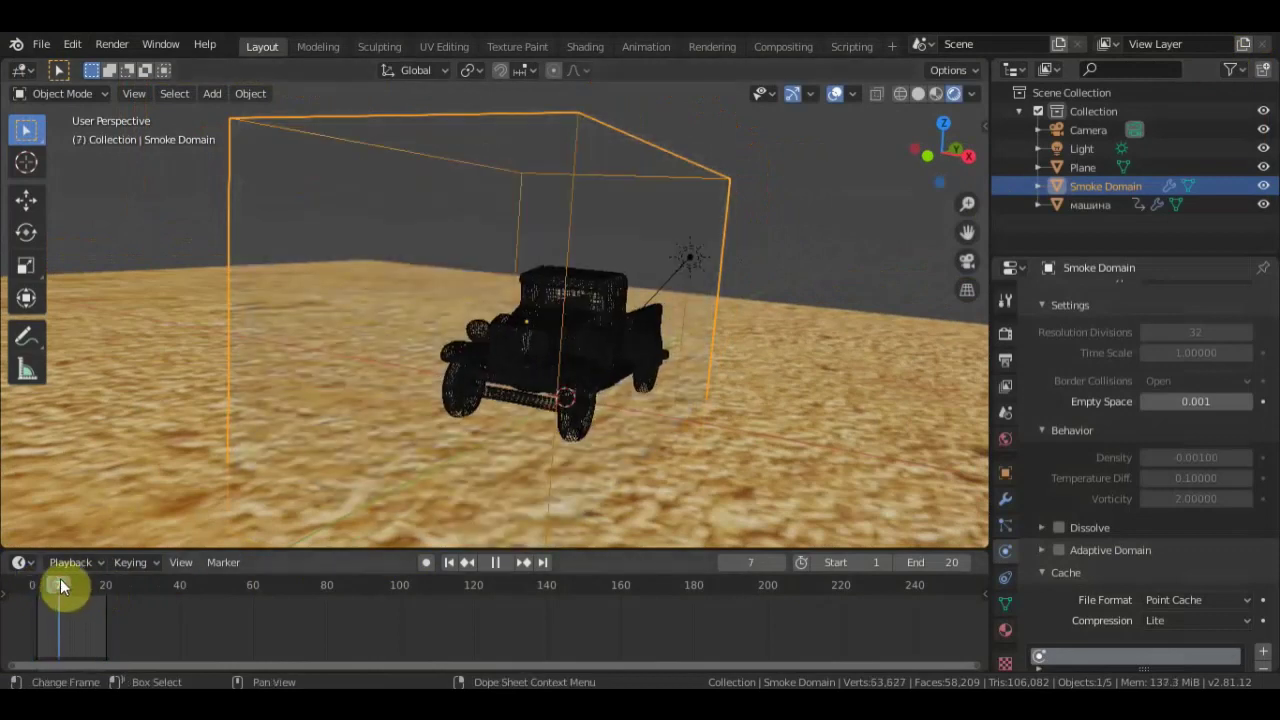
{"action": "left_click", "coordinate": [100, 50]}
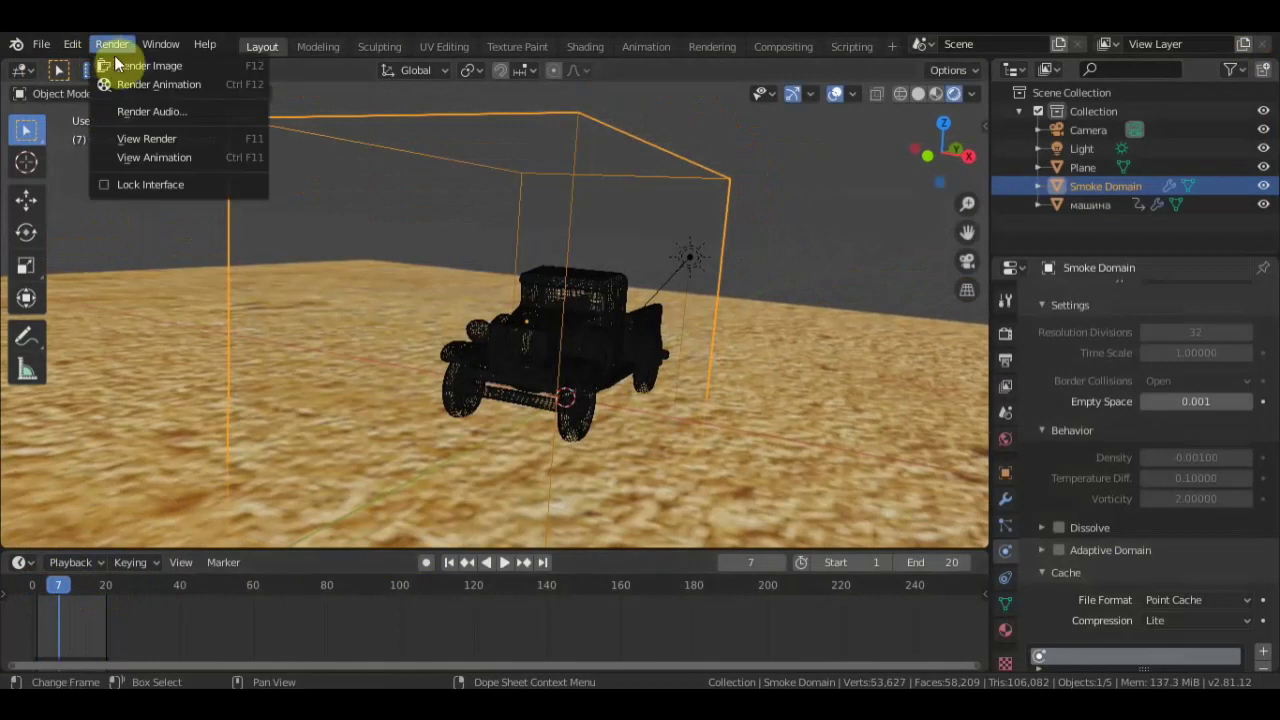
- Render frame 7 showing the intact green truck on sand, then return to the viewport
{"action": "left_click", "coordinate": [118, 64]}
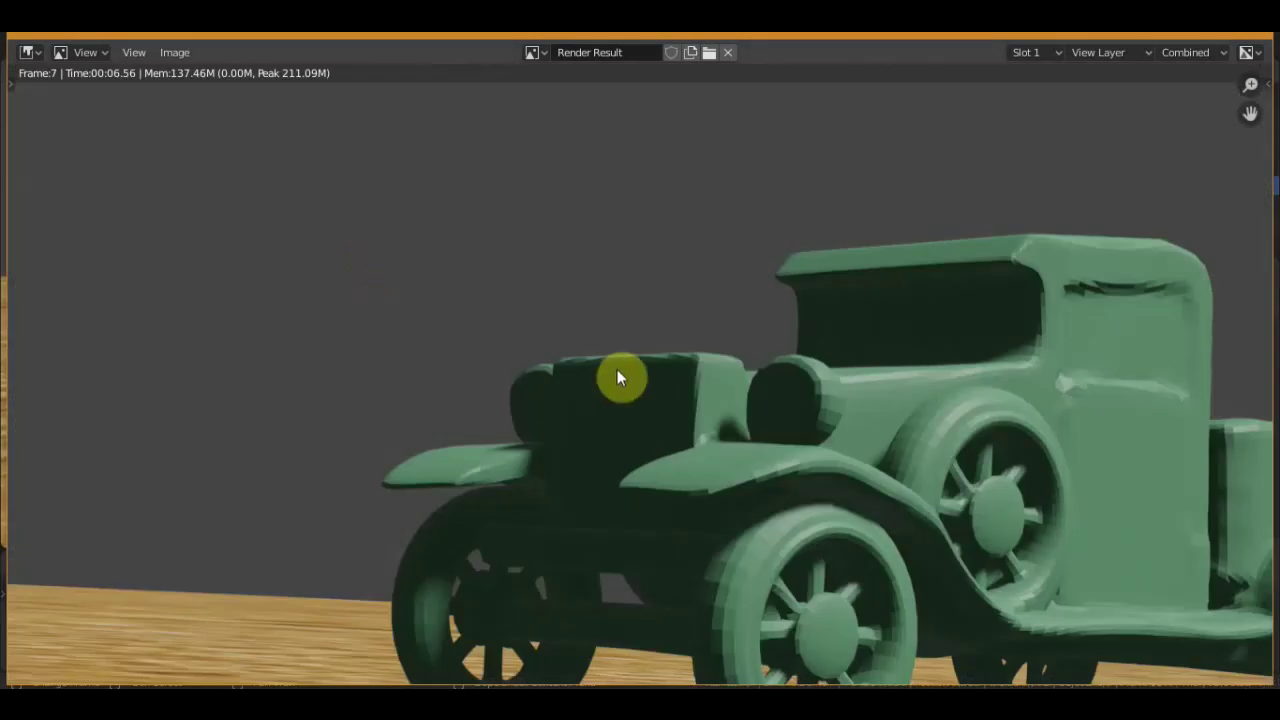
{"action": "scroll", "coordinate": [617, 377], "scroll_direction": "down", "scroll_amount": 3}
{"action": "middle_click_drag", "start_coordinate": [620, 376], "coordinate": [631, 402]}
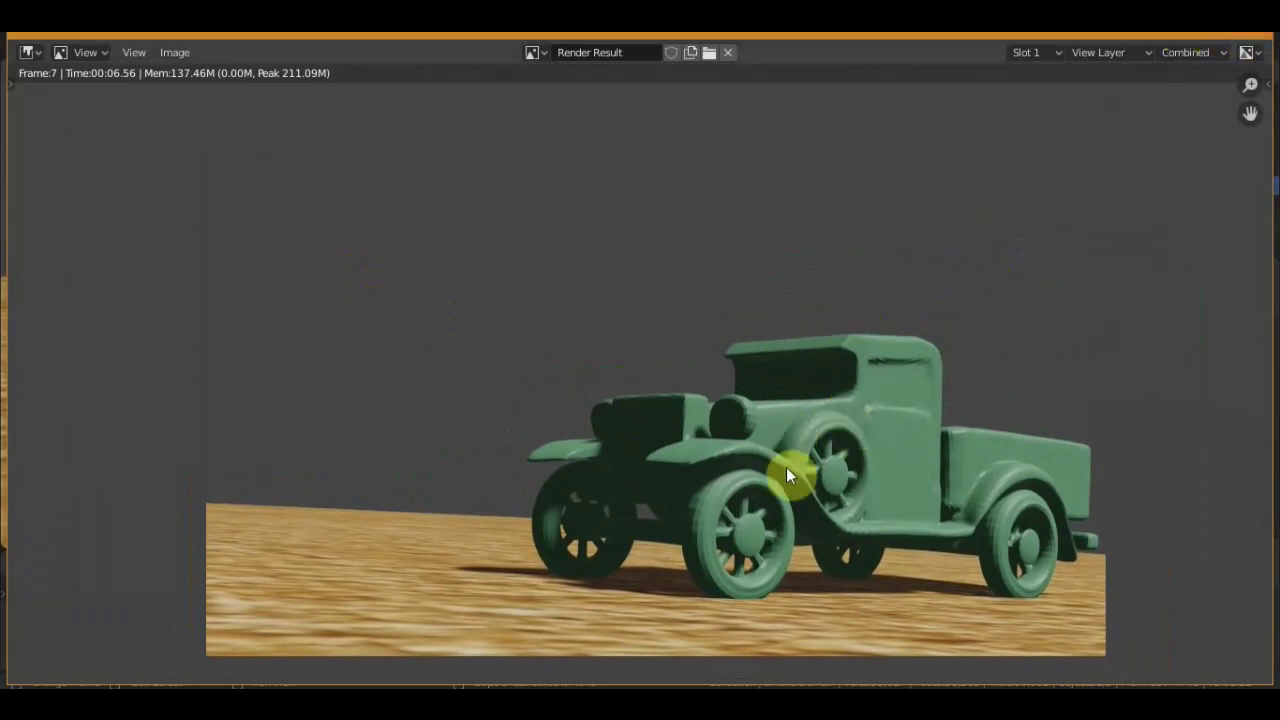
{"action": "key", "text": "Escape"}
{"action": "mouse_move", "coordinate": [843, 316]}
{"action": "middle_mouse_down"}
{"action": "mouse_move", "coordinate": [805, 333]}
{"action": "mouse_move", "coordinate": [677, 337]}
{"action": "mouse_move", "coordinate": [729, 409]}
{"action": "mouse_move", "coordinate": [760, 380]}
{"action": "mouse_move", "coordinate": [763, 401]}
{"action": "middle_mouse_up"}
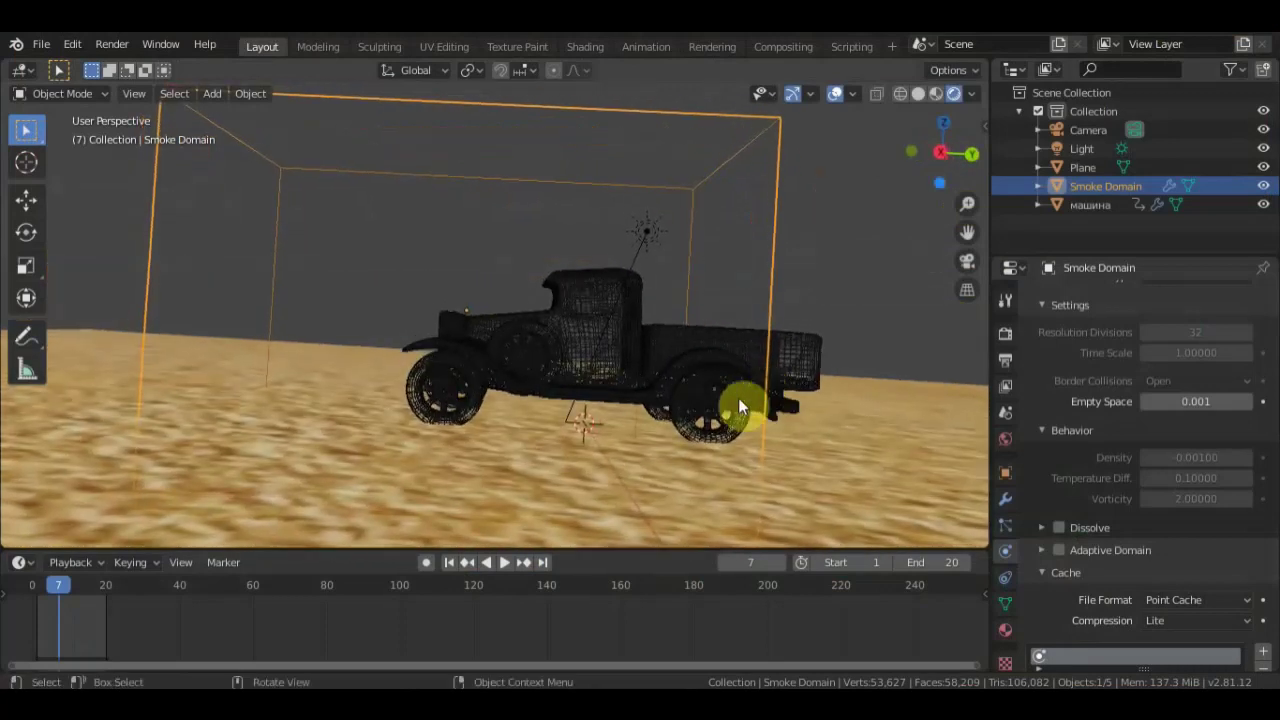
- Orbit to a front-quarter view of the truck and start the animation preview
{"action": "scroll", "coordinate": [476, 371], "scroll_direction": "down", "scroll_amount": 3}
{"action": "middle_click_drag", "start_coordinate": [529, 391], "coordinate": [557, 403]}
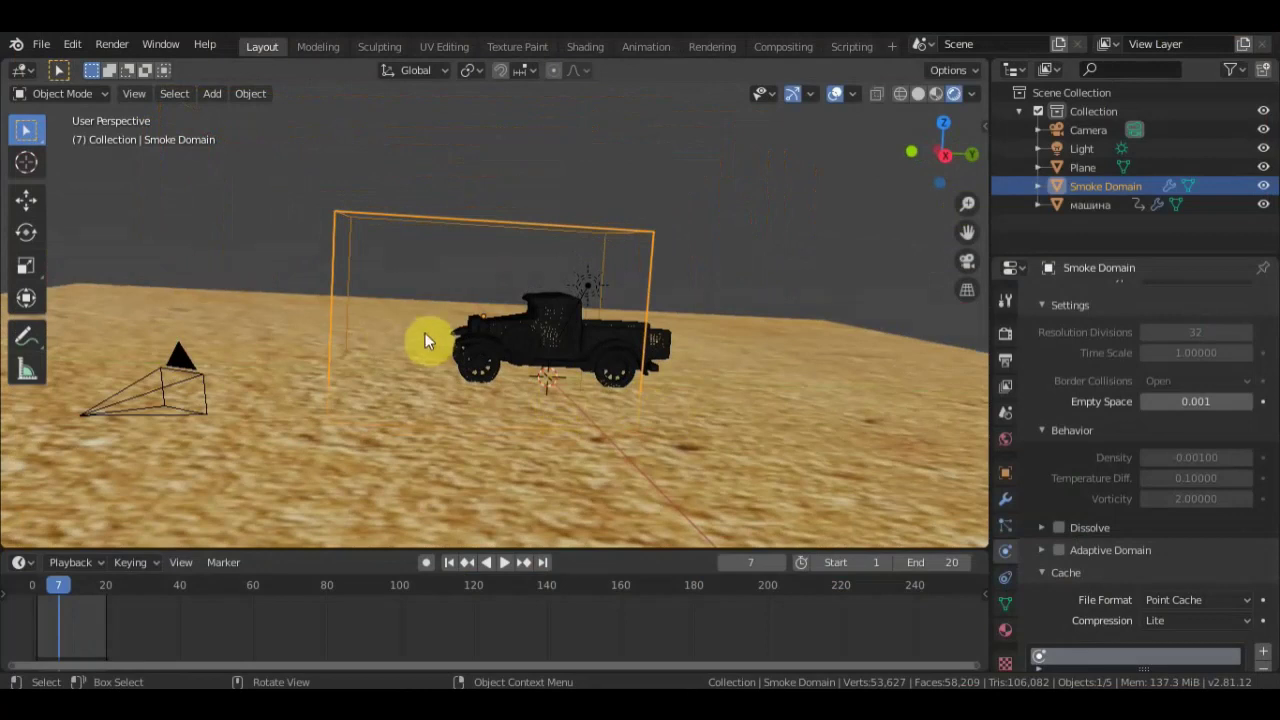
{"action": "mouse_move", "coordinate": [470, 320]}
{"action": "middle_mouse_down"}
{"action": "mouse_move", "coordinate": [714, 317]}
{"action": "mouse_move", "coordinate": [531, 291]}
{"action": "mouse_move", "coordinate": [600, 343]}
{"action": "middle_mouse_up"}
{"action": "scroll", "coordinate": [714, 317], "scroll_direction": "up", "scroll_amount": 3}
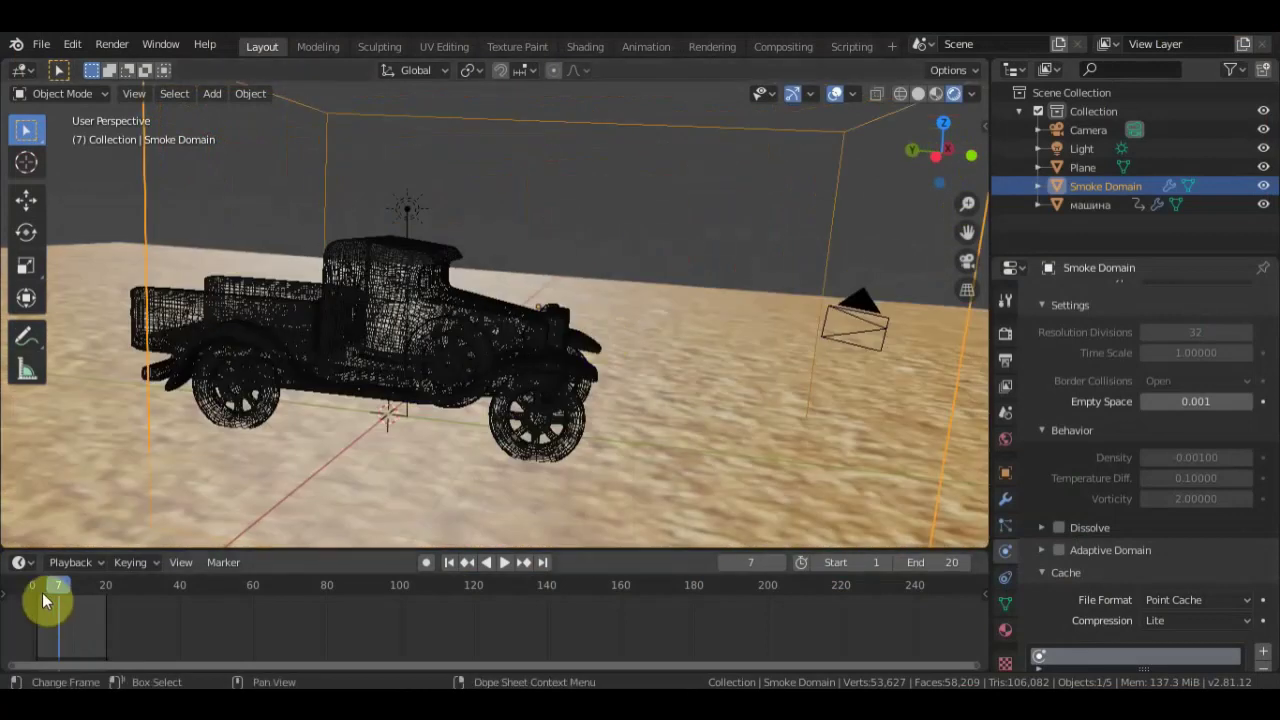
{"action": "key", "text": "space"}
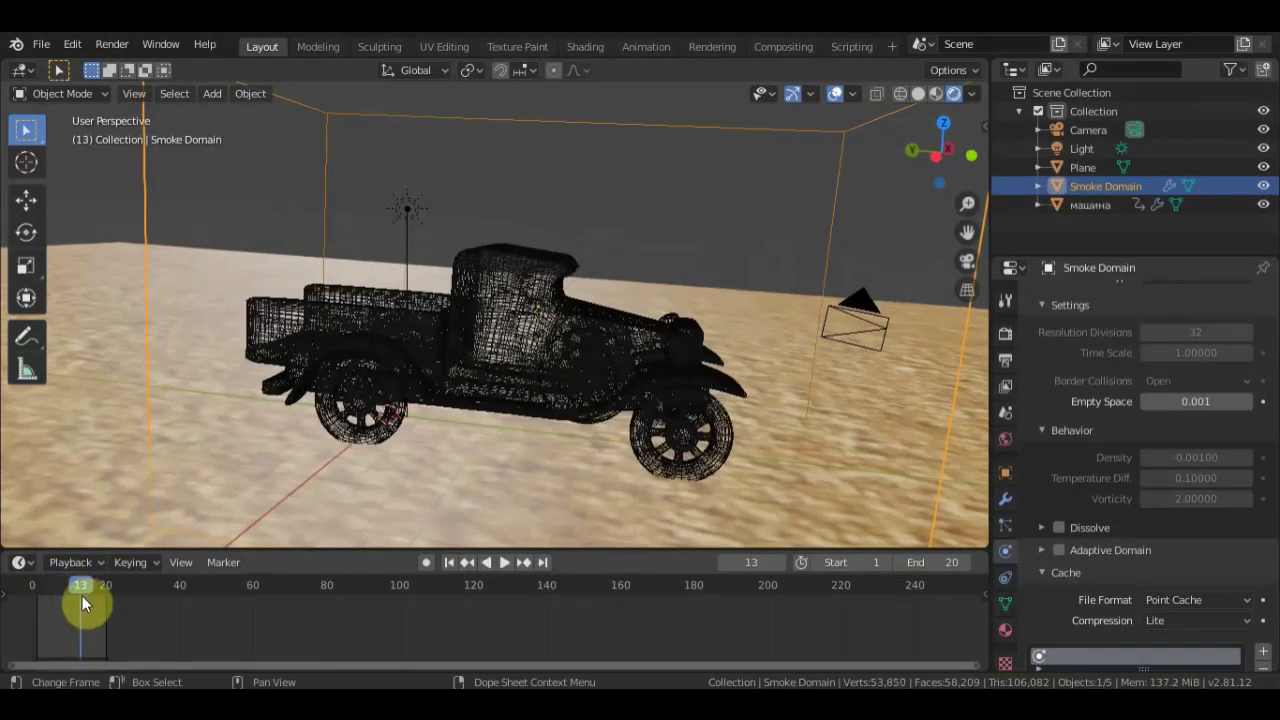
- Stop playback and enable Dissolve and Adaptive Domain on the Smoke Domain
{"action": "key", "text": "space"}
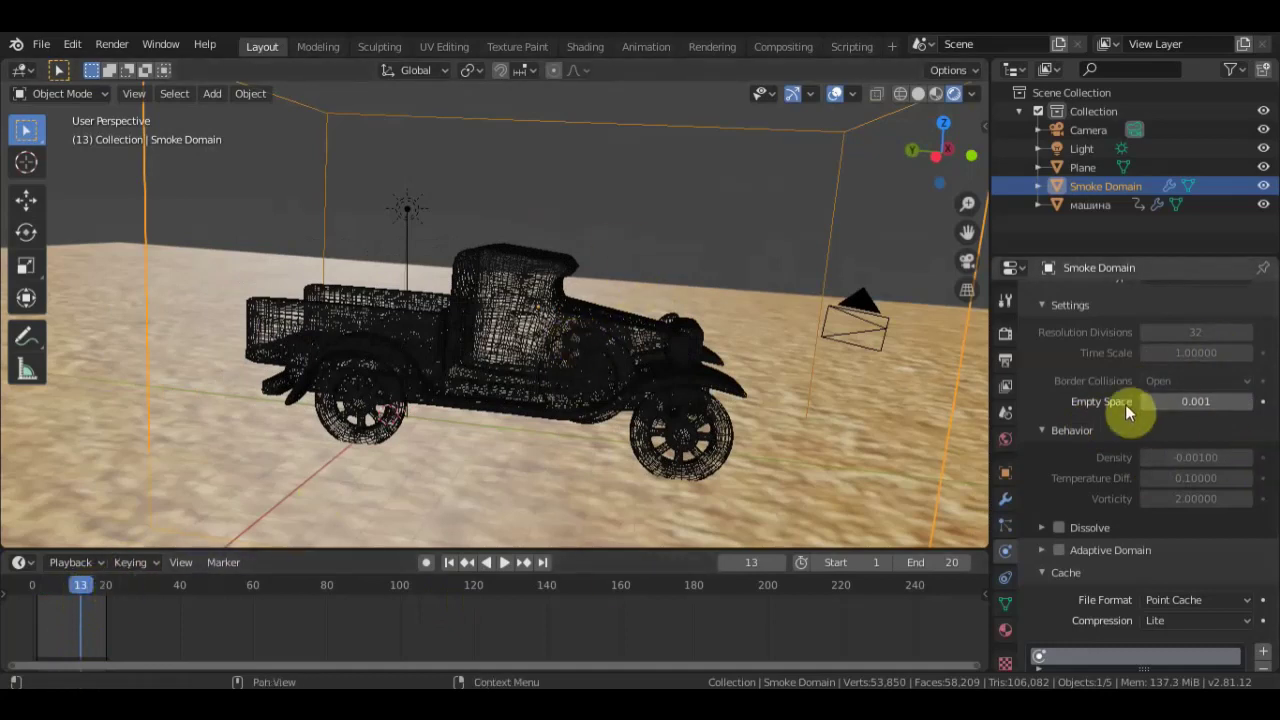
{"action": "left_click", "coordinate": [1059, 530]}
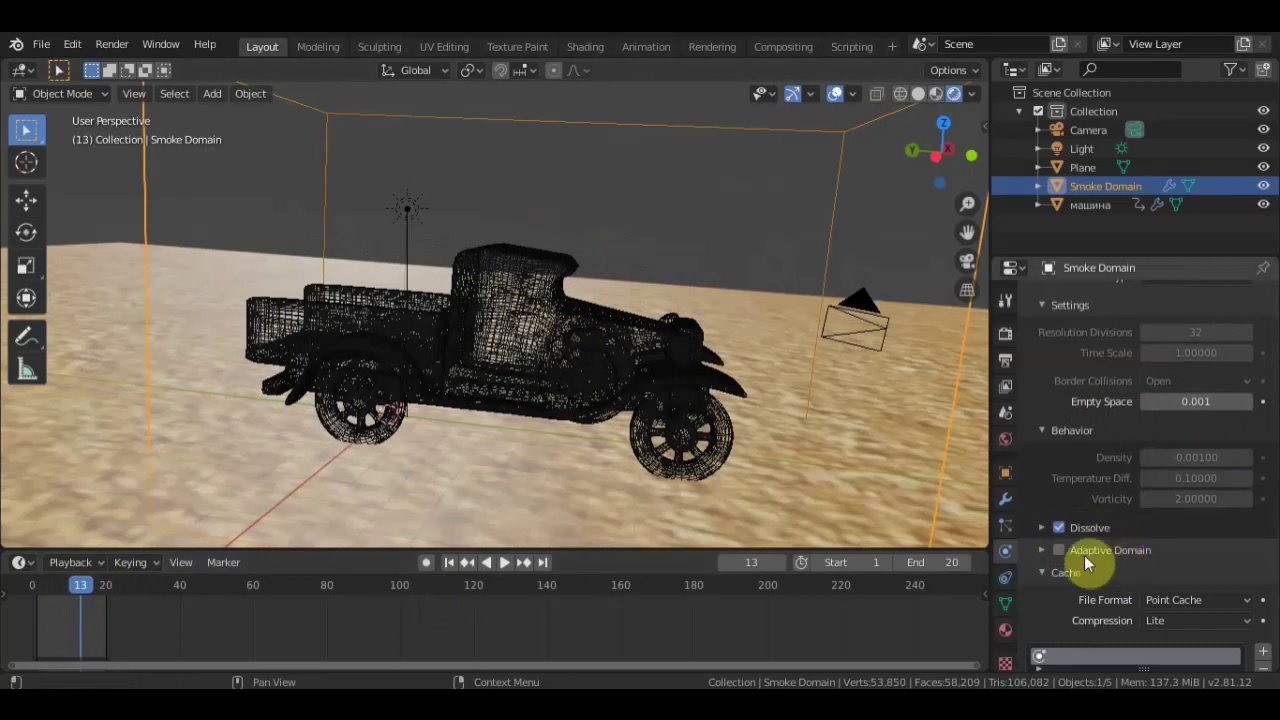
{"action": "left_click", "coordinate": [1058, 551]}
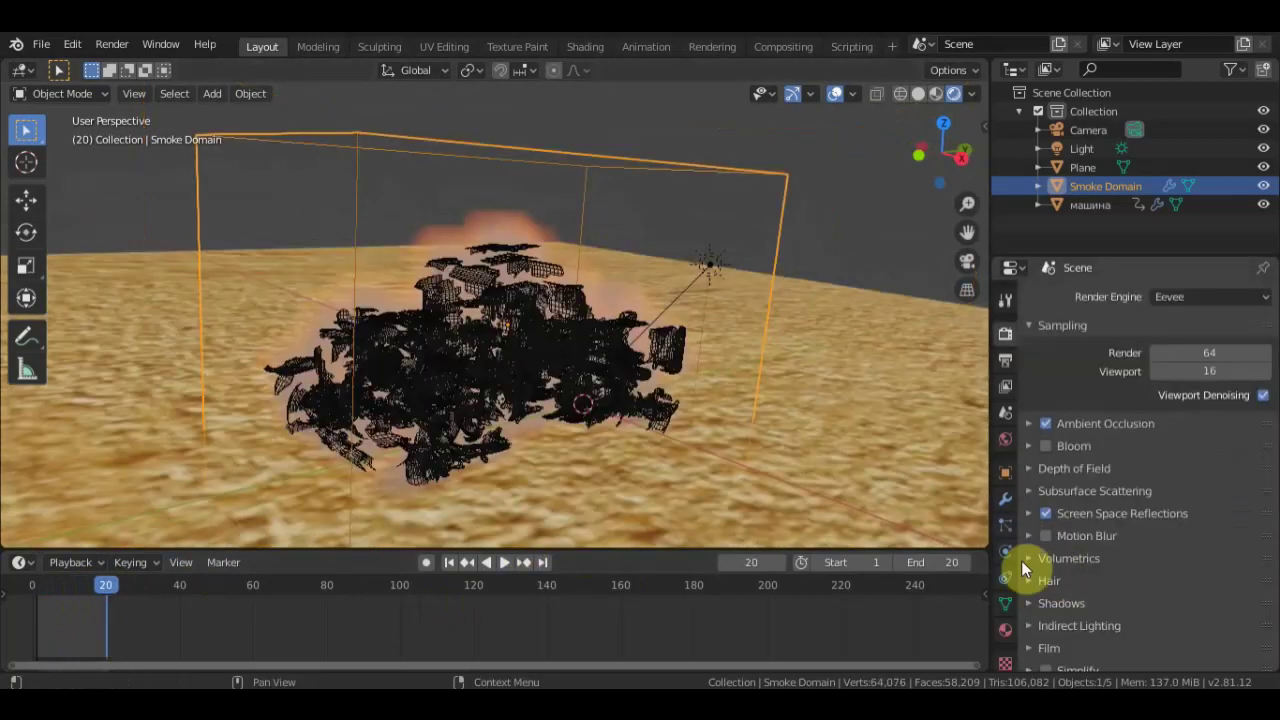
- Select the машина truck and enable Initial Velocity in its Fire + Smoke flow settings
{"action": "left_click", "coordinate": [515, 372]}
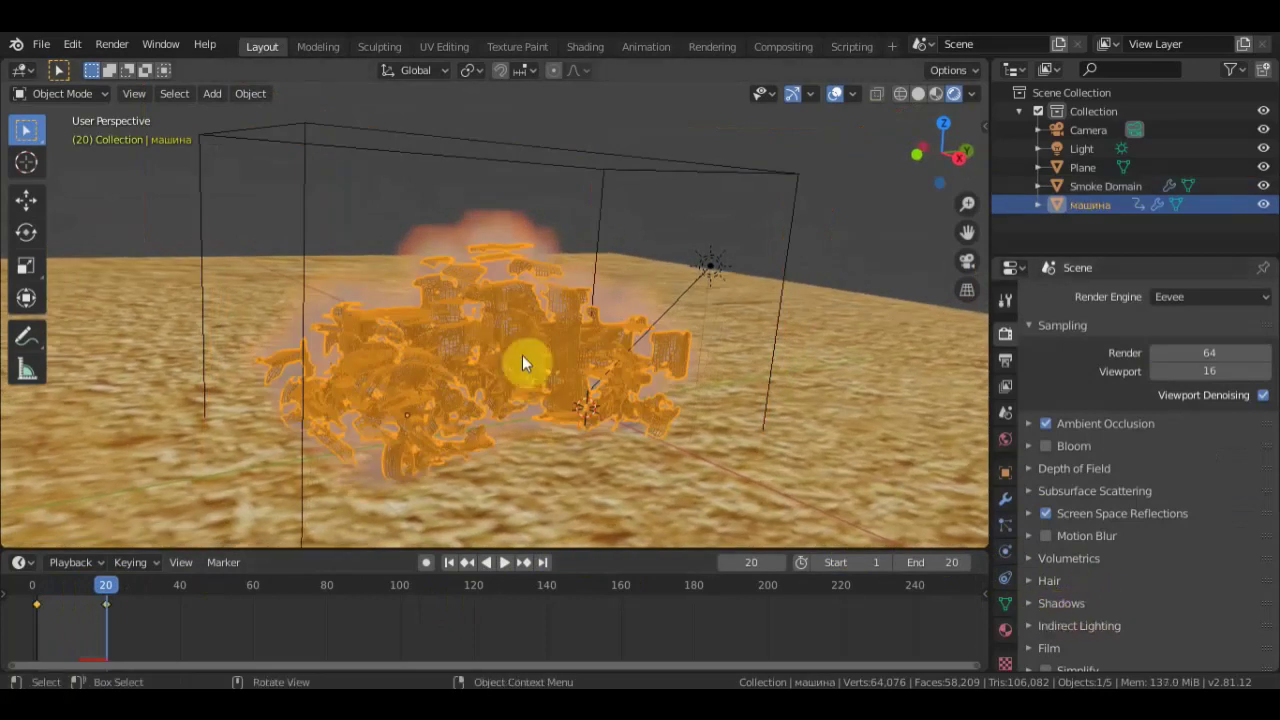
{"action": "left_click", "coordinate": [1005, 551]}
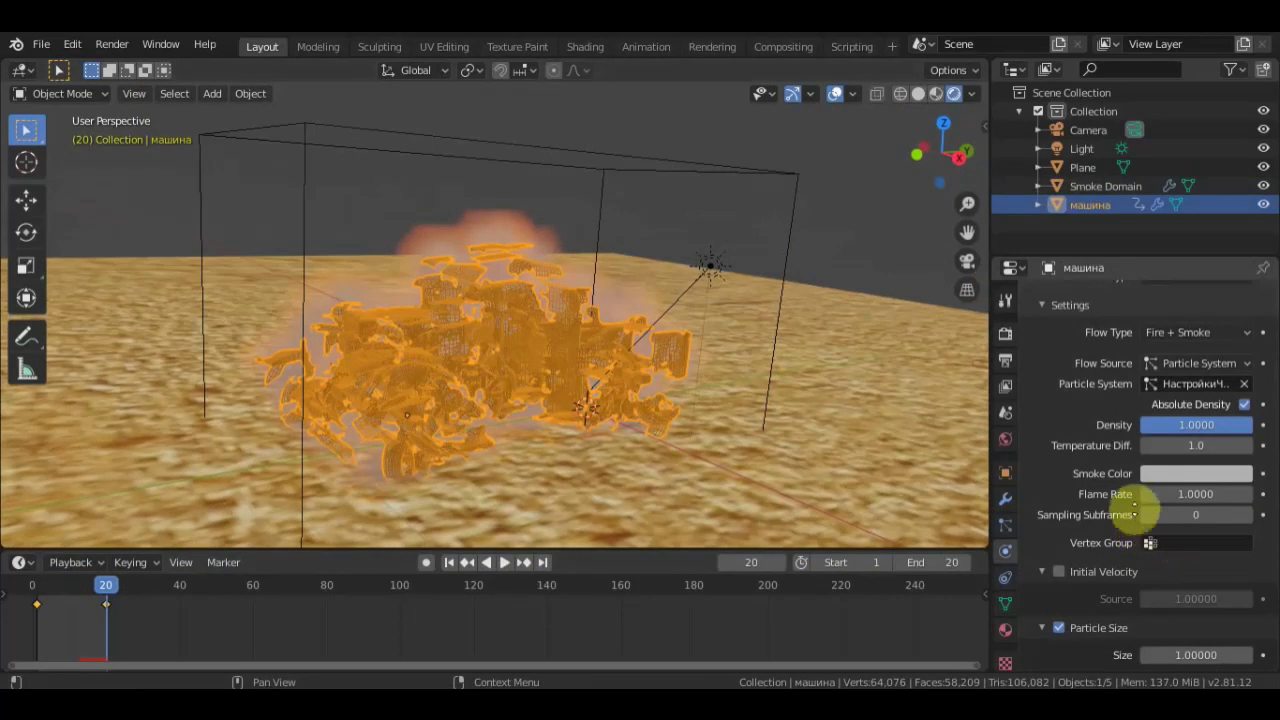
{"action": "left_click", "coordinate": [1058, 572]}
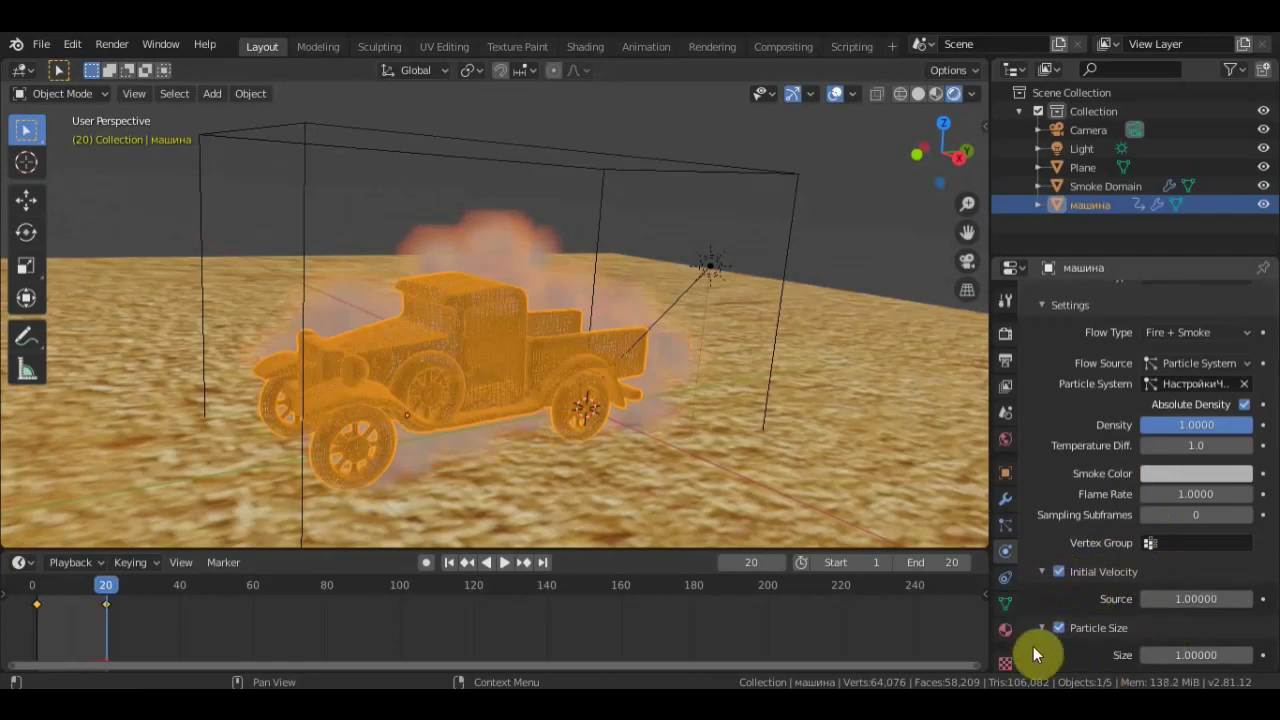
{"action": "left_click", "coordinate": [1005, 582]}
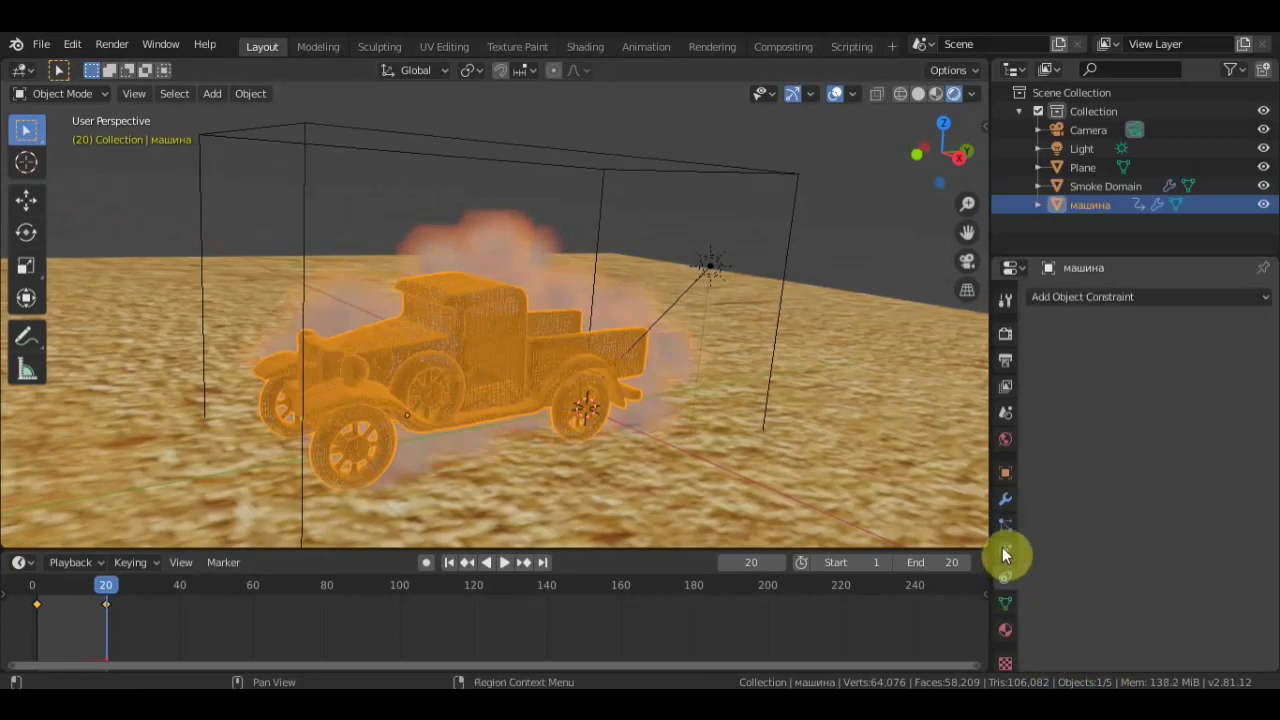
- Raise the truck particles' Lifetime Randomness to 0.639 and preview the explosion
{"action": "left_click", "coordinate": [1005, 525]}
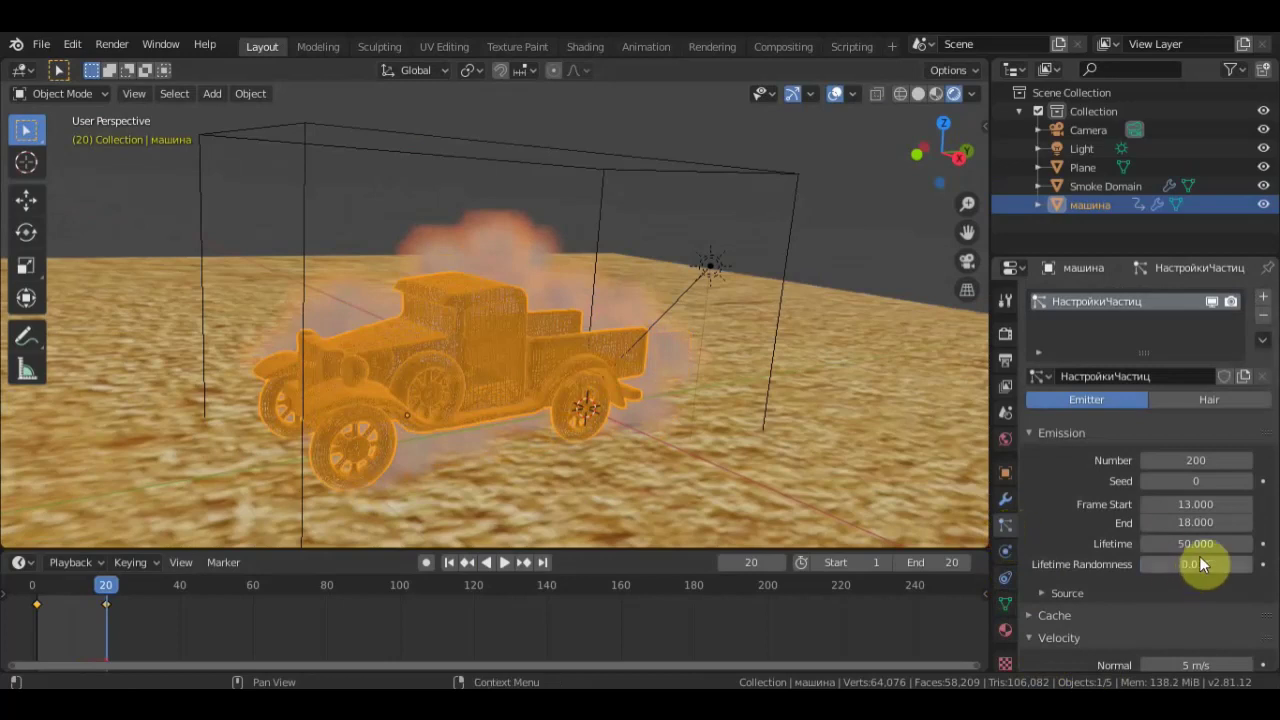
{"action": "scroll", "coordinate": [1200, 563], "scroll_direction": "down", "scroll_amount": 1}
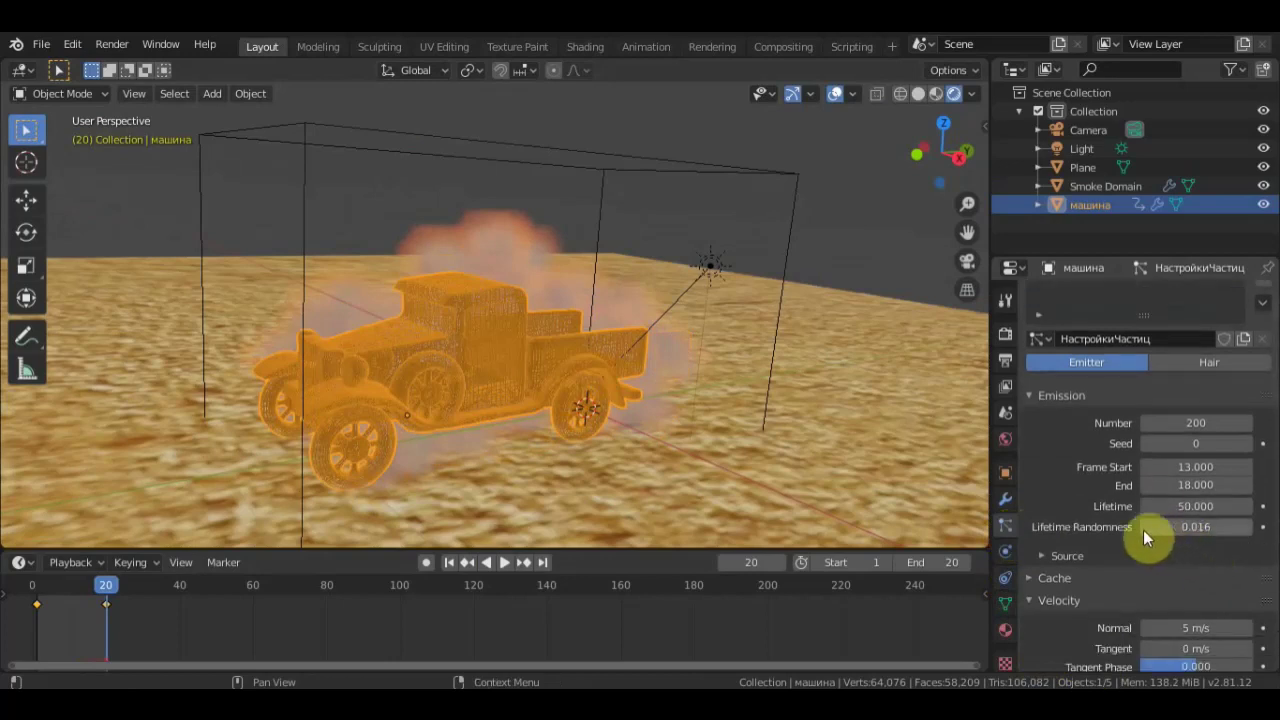
{"action": "mouse_move", "coordinate": [1195, 526]}
{"action": "left_mouse_down"}
{"action": "mouse_move", "coordinate": [1240, 526]}
{"action": "mouse_move", "coordinate": [1201, 526]}
{"action": "mouse_move", "coordinate": [1212, 526]}
{"action": "left_mouse_up"}
{"action": "left_click", "coordinate": [503, 562]}
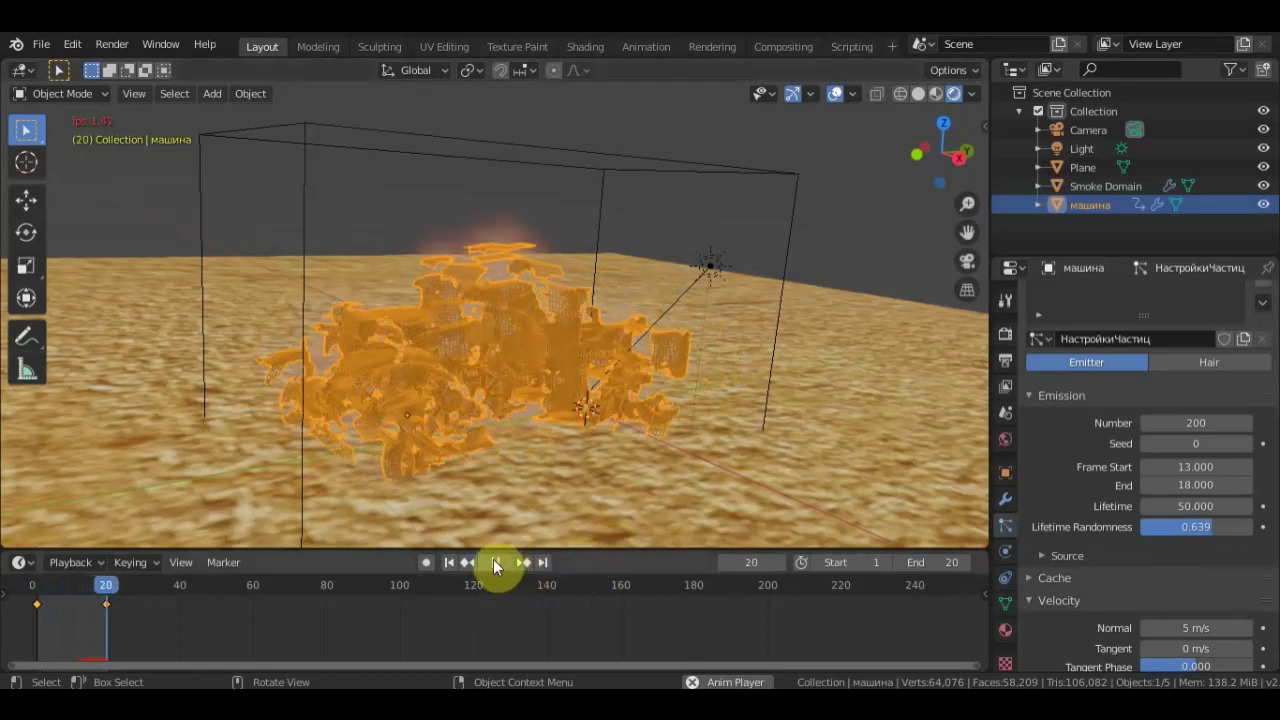
{"action": "left_click", "coordinate": [495, 562]}
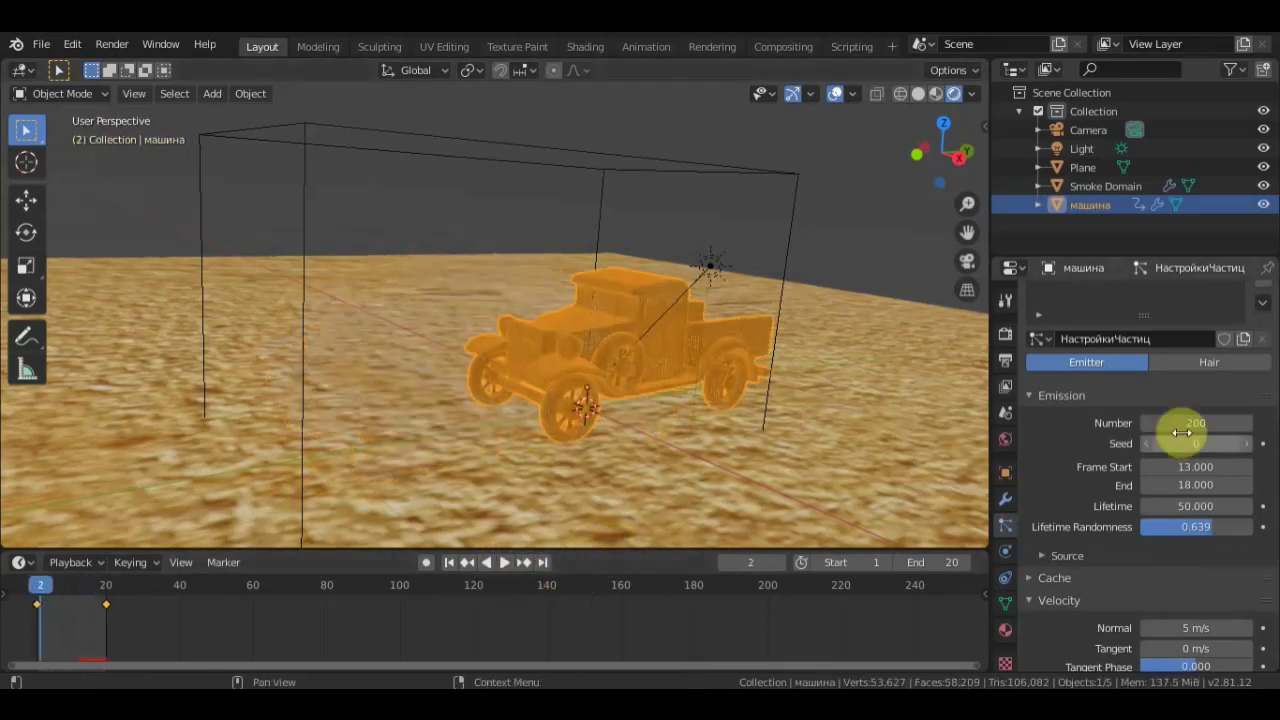
- Set the particles' Tangent velocity to 5 m/s and replay the explosion
{"action": "scroll", "coordinate": [1195, 628], "scroll_direction": "down", "scroll_amount": 3}
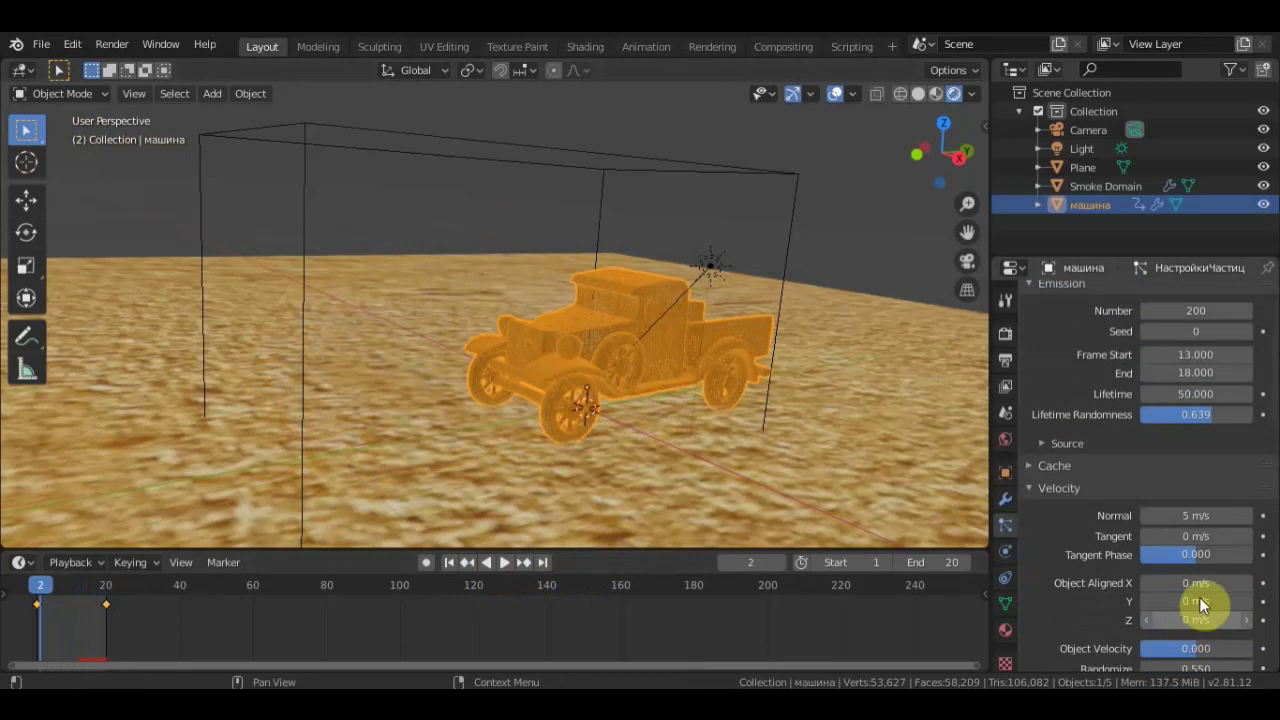
{"action": "left_click", "coordinate": [1190, 536]}
{"action": "type", "text": "5"}
{"action": "key", "text": "Return"}
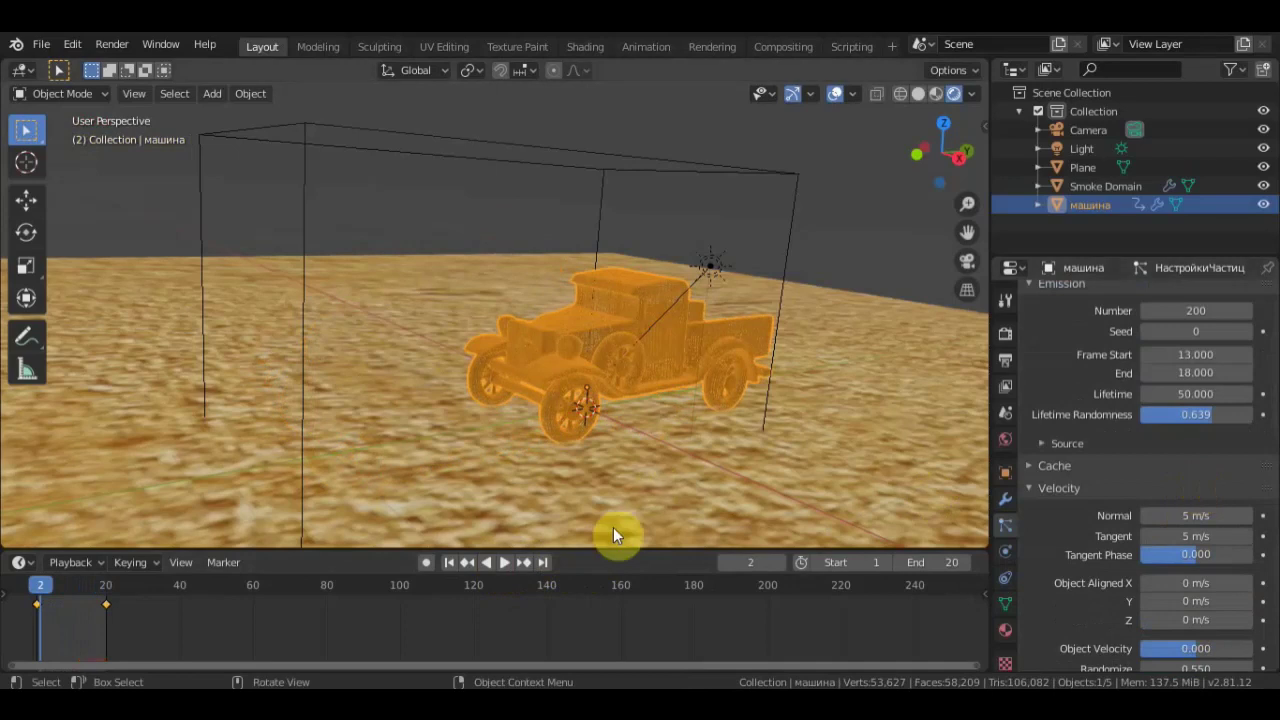
{"action": "left_click", "coordinate": [503, 563]}
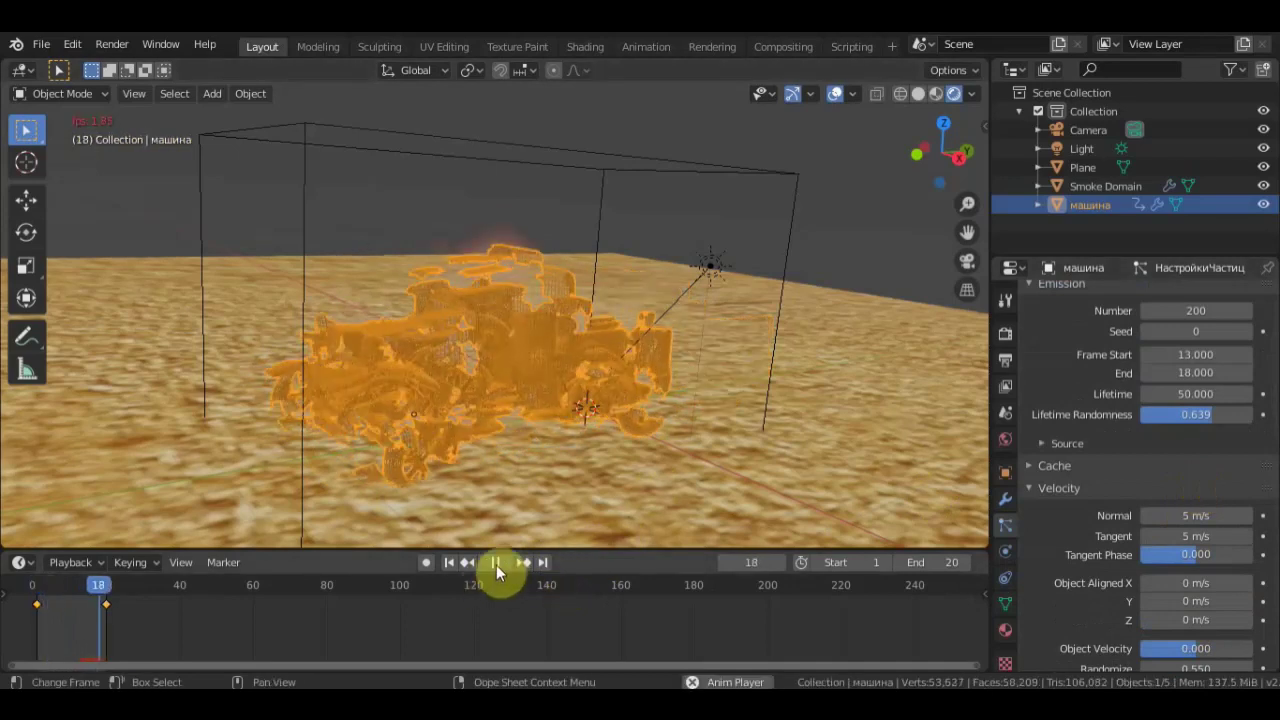
{"action": "left_click", "coordinate": [496, 565]}
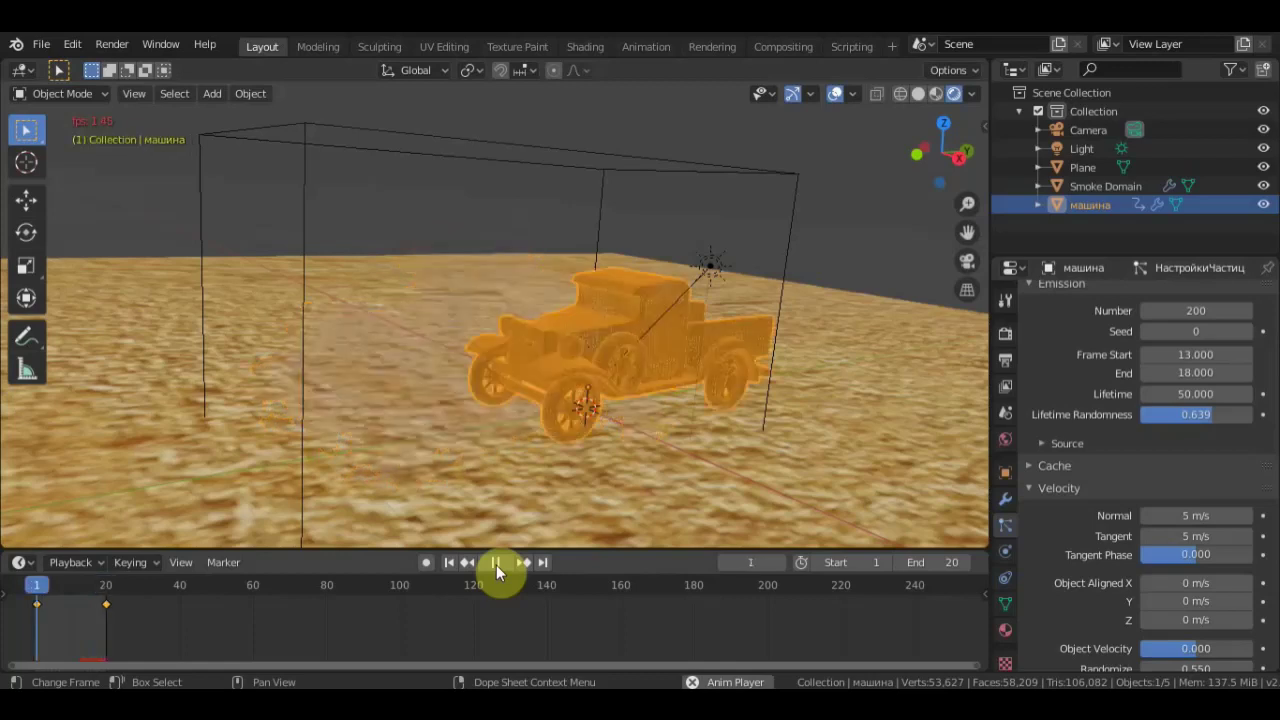
- Set the particles' Normal velocity to 8 m/s and replay to check
{"action": "left_click", "coordinate": [1195, 516]}
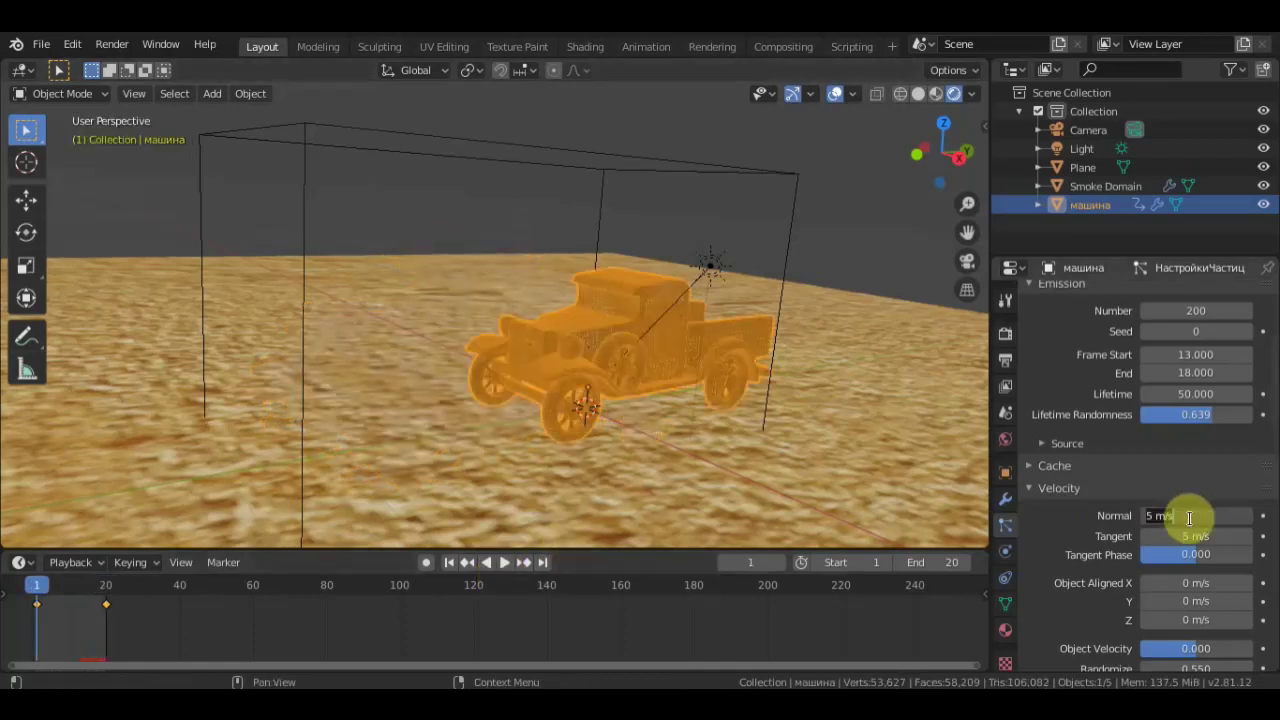
{"action": "type", "text": "8"}
{"action": "key", "text": "Return"}
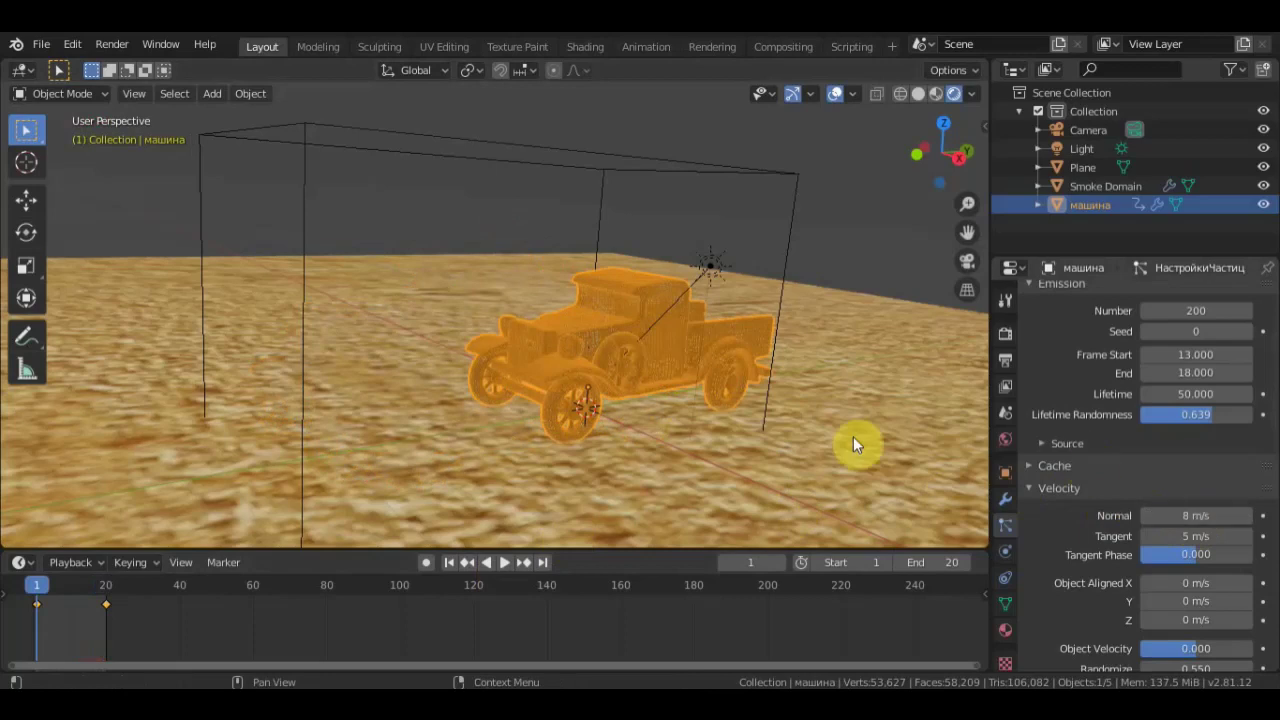
{"action": "left_click", "coordinate": [504, 561]}
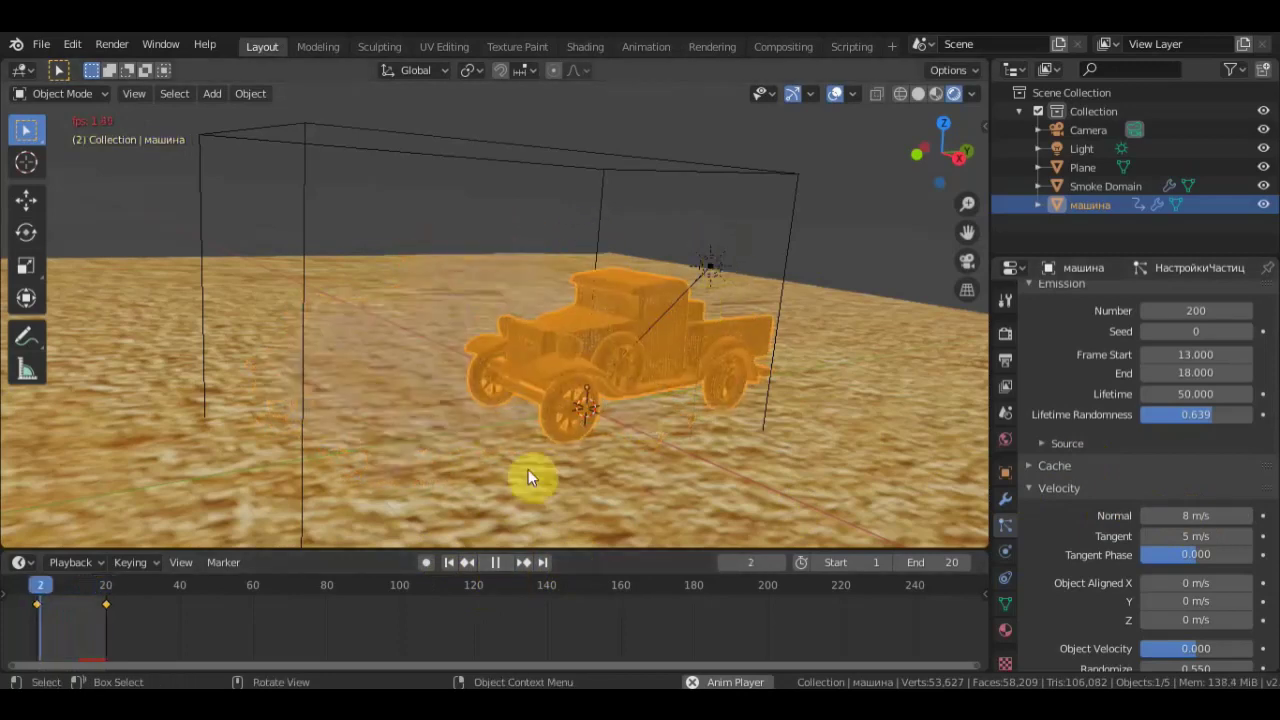
- Pause playback and drag the particles' Gravity field weight down from 0.553 to 0.197
{"action": "left_click", "coordinate": [494, 562]}
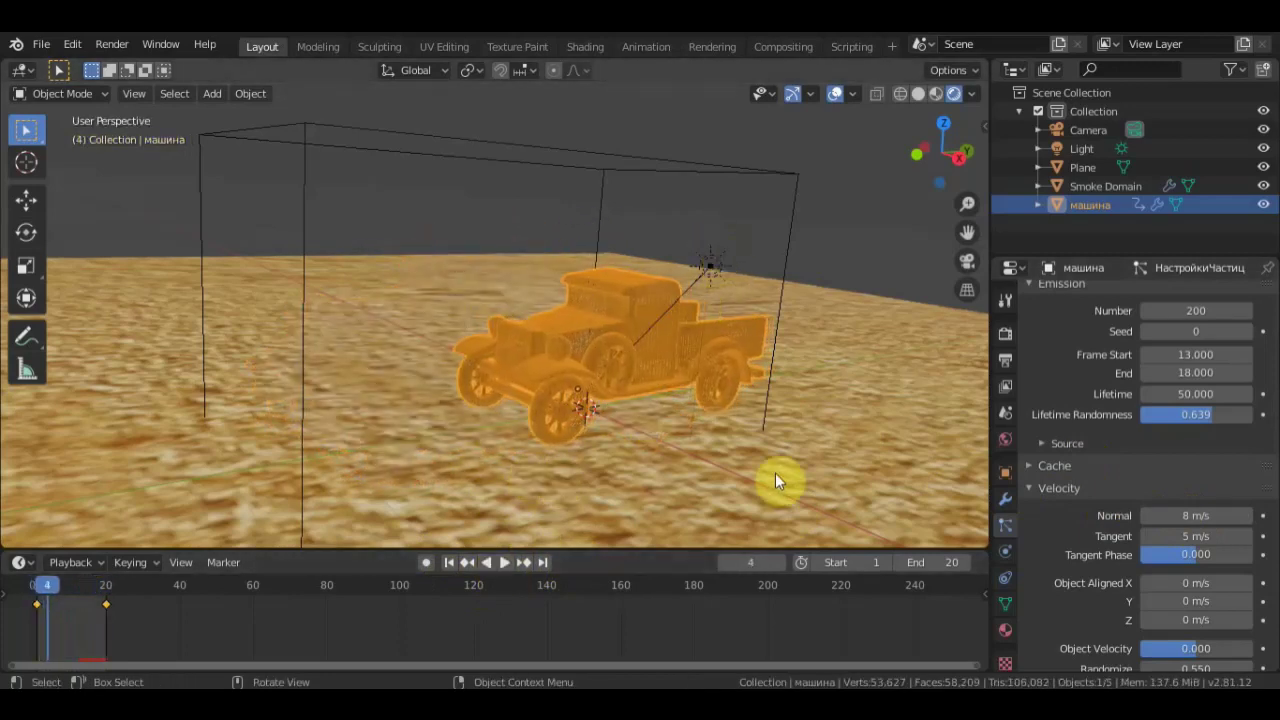
{"action": "scroll", "coordinate": [775, 473], "scroll_direction": "down", "scroll_amount": 2}
{"action": "scroll", "coordinate": [1081, 553], "scroll_direction": "down", "scroll_amount": 1}
{"action": "scroll", "coordinate": [1081, 546], "scroll_direction": "down", "scroll_amount": 4}
{"action": "scroll", "coordinate": [1093, 548], "scroll_direction": "down", "scroll_amount": 2}
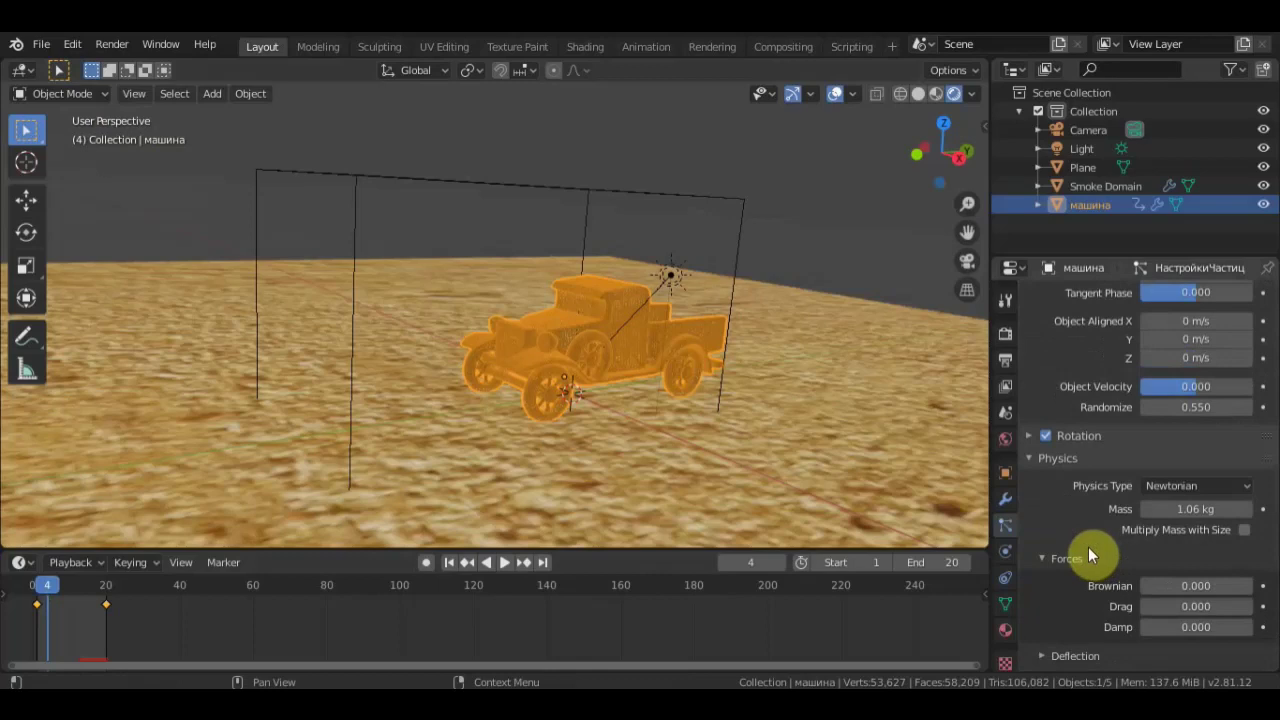
{"action": "scroll", "coordinate": [1089, 550], "scroll_direction": "down", "scroll_amount": 4}
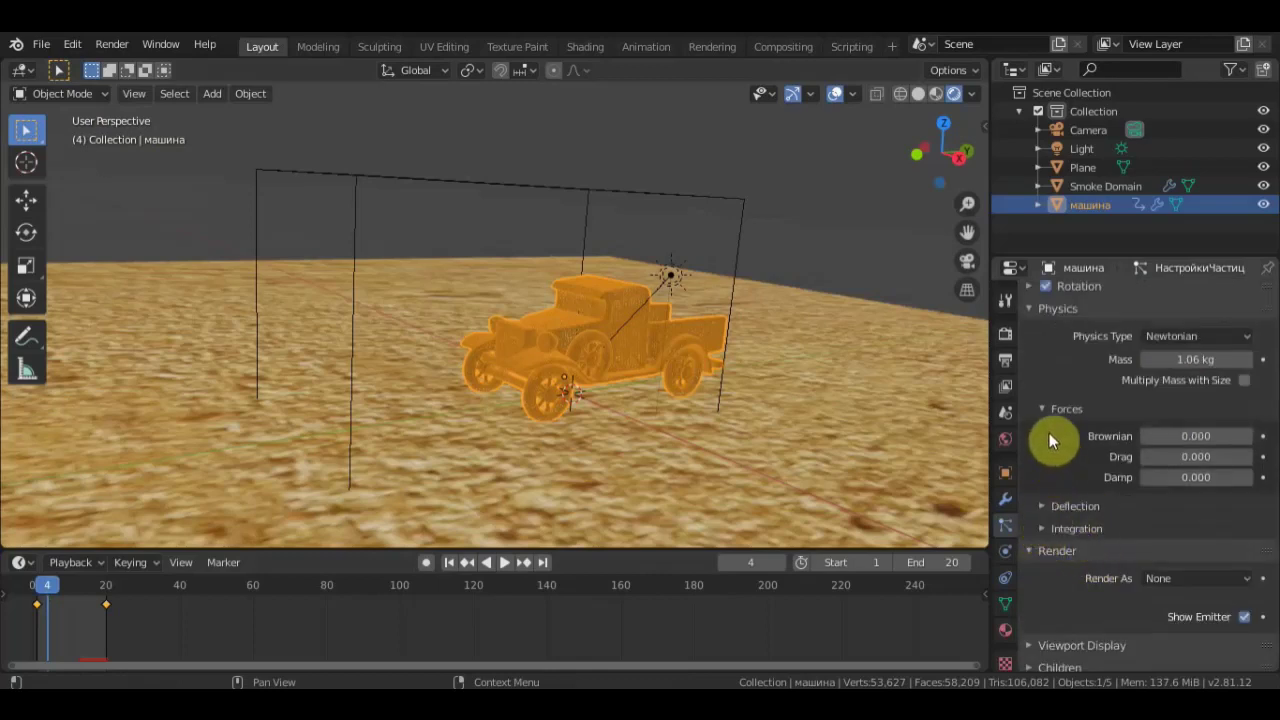
{"action": "scroll", "coordinate": [1050, 432], "scroll_direction": "up", "scroll_amount": 2}
{"action": "scroll", "coordinate": [1050, 430], "scroll_direction": "down", "scroll_amount": 2}
{"action": "left_click", "coordinate": [1046, 406]}
{"action": "left_click", "coordinate": [1046, 406]}
{"action": "scroll", "coordinate": [1064, 537], "scroll_direction": "down", "scroll_amount": 2}
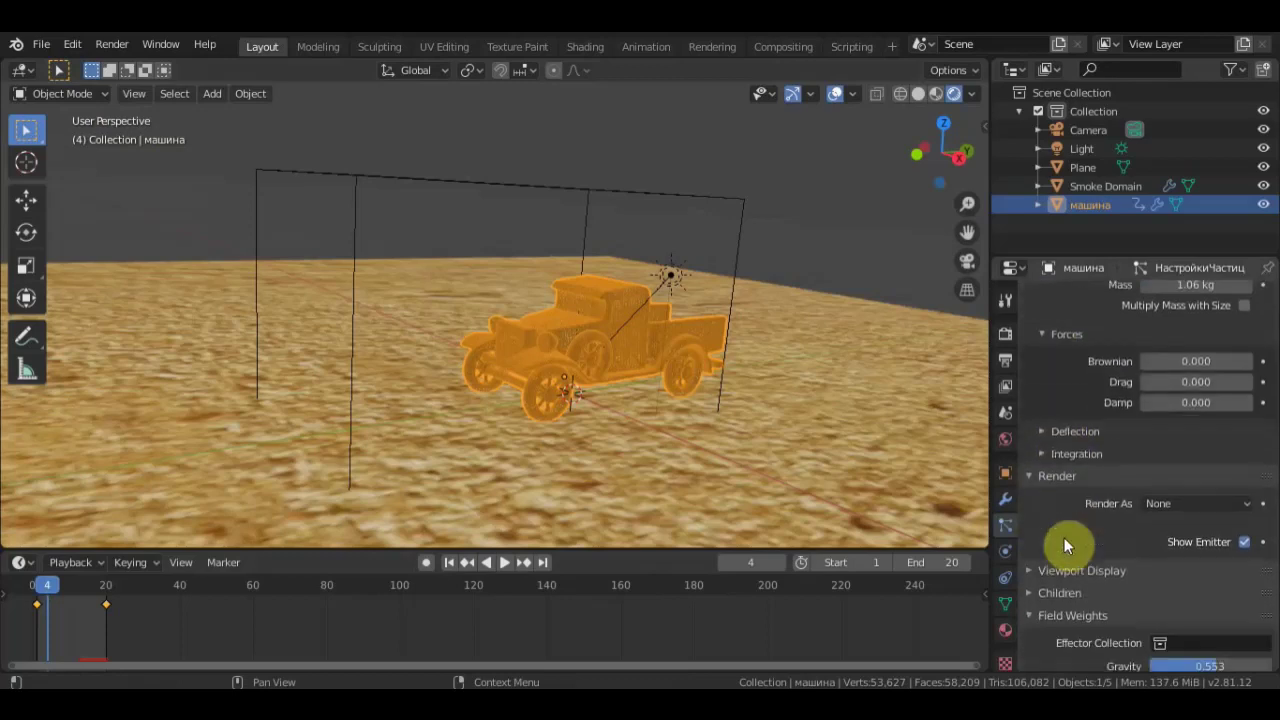
{"action": "scroll", "coordinate": [1064, 537], "scroll_direction": "down", "scroll_amount": 1}
{"action": "scroll", "coordinate": [1139, 543], "scroll_direction": "down", "scroll_amount": 3}
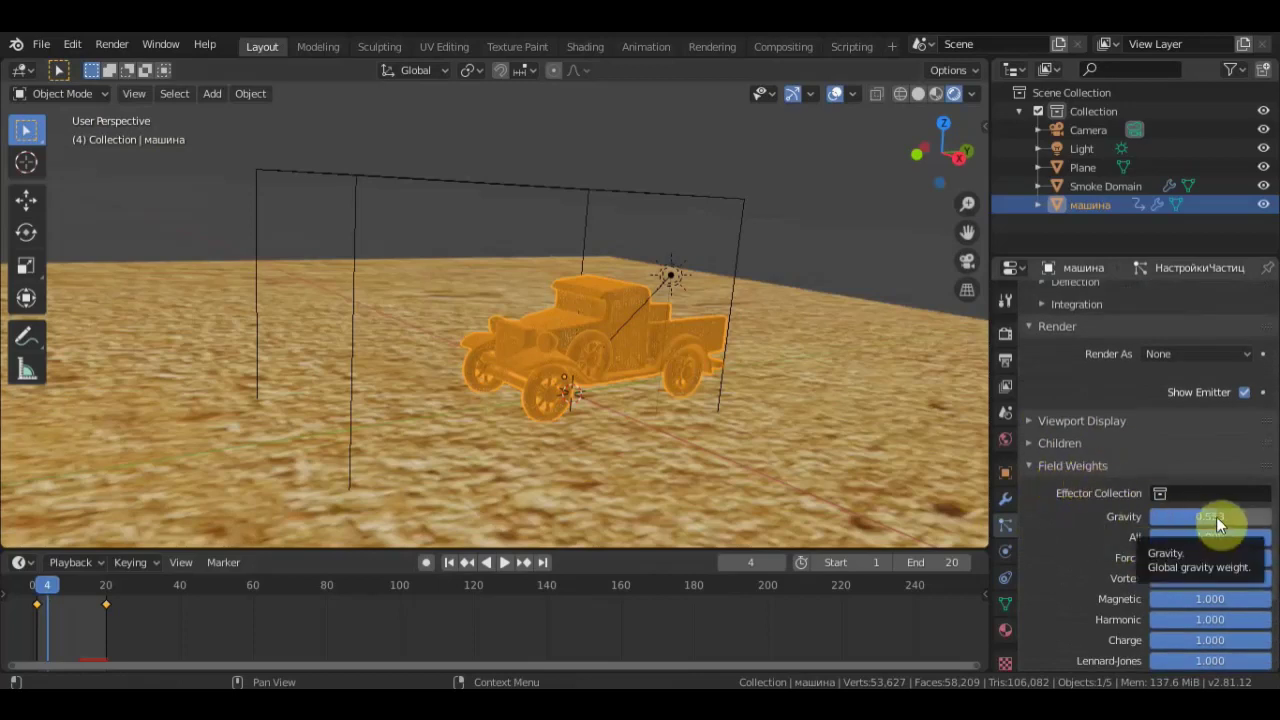
{"action": "mouse_move", "coordinate": [1210, 516]}
{"action": "left_mouse_down"}
{"action": "mouse_move", "coordinate": [1150, 516]}
{"action": "mouse_move", "coordinate": [1172, 516]}
{"action": "left_mouse_up"}
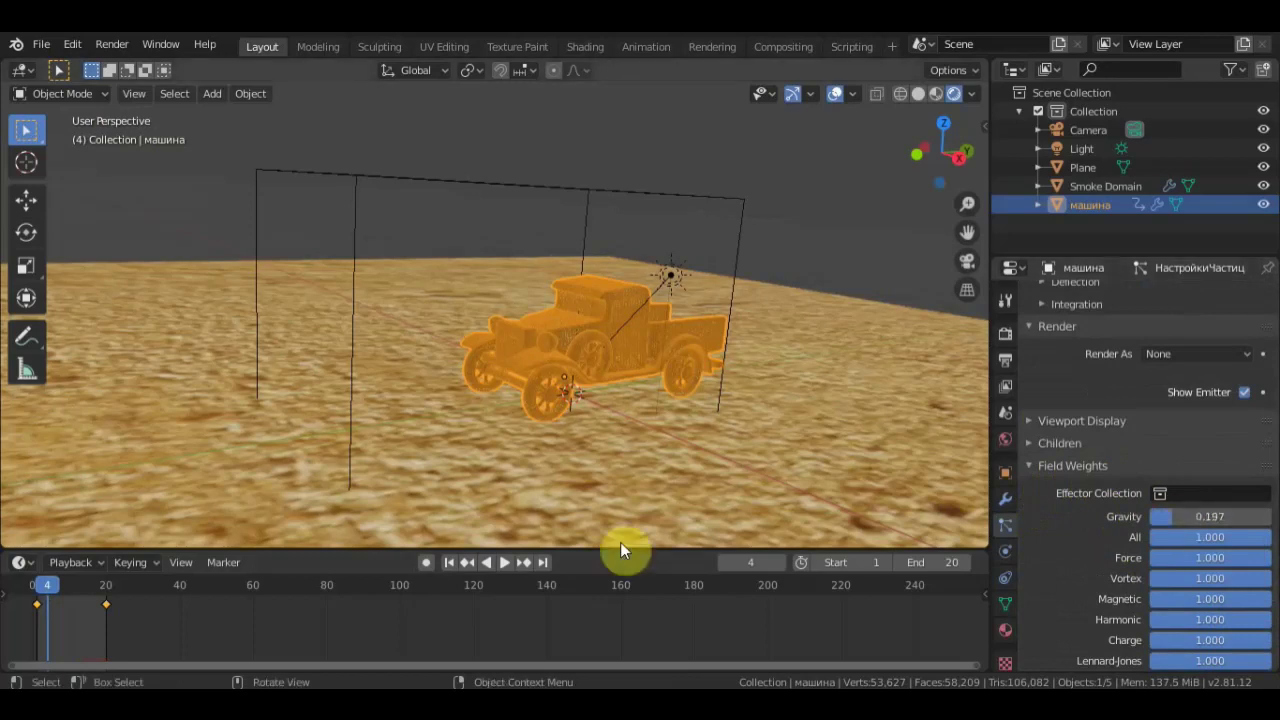
- Preview the explosion's fall, then orbit to a side-on view of the truck
{"action": "left_click", "coordinate": [503, 565]}
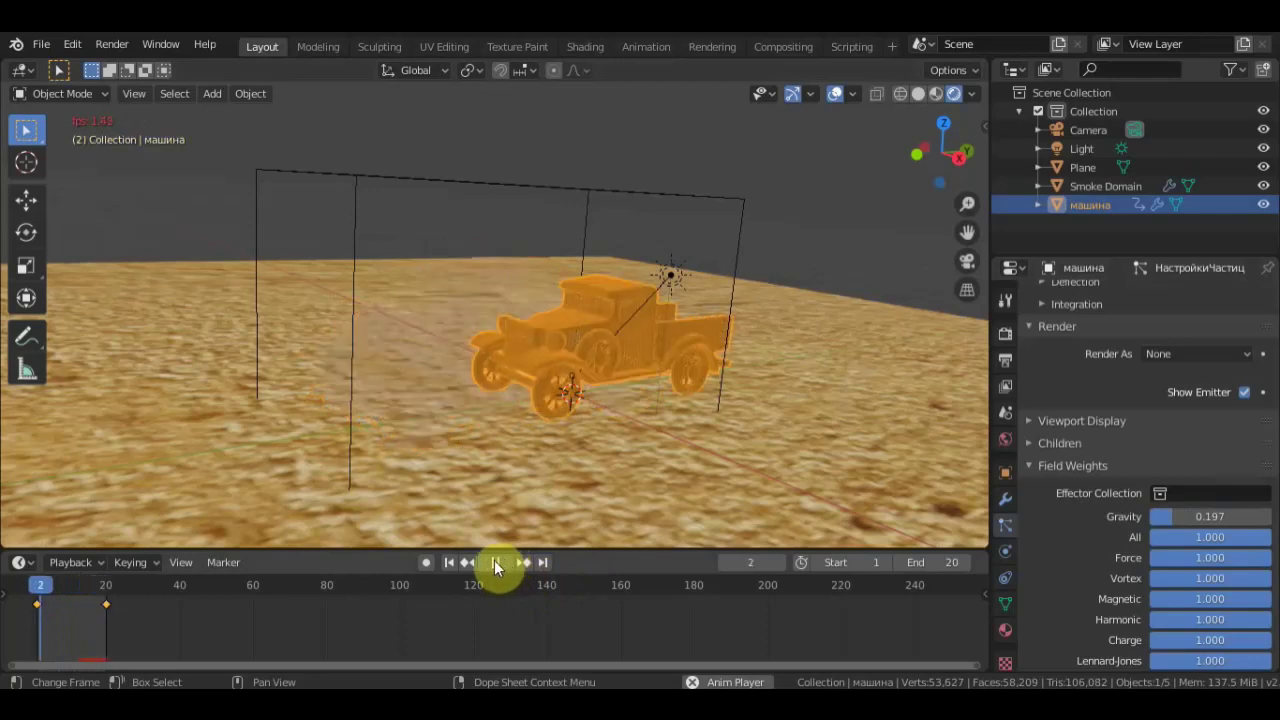
{"action": "left_click", "coordinate": [495, 566]}
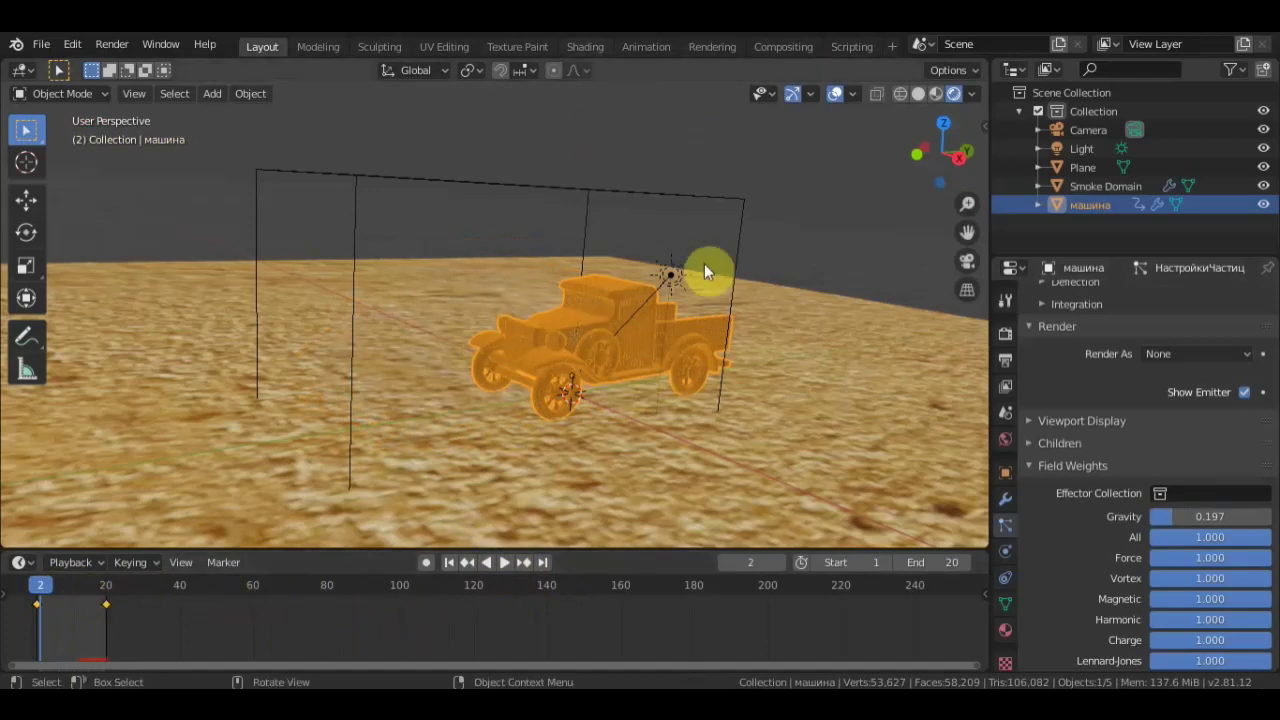
{"action": "middle_click_drag", "start_coordinate": [666, 284], "coordinate": [590, 330]}
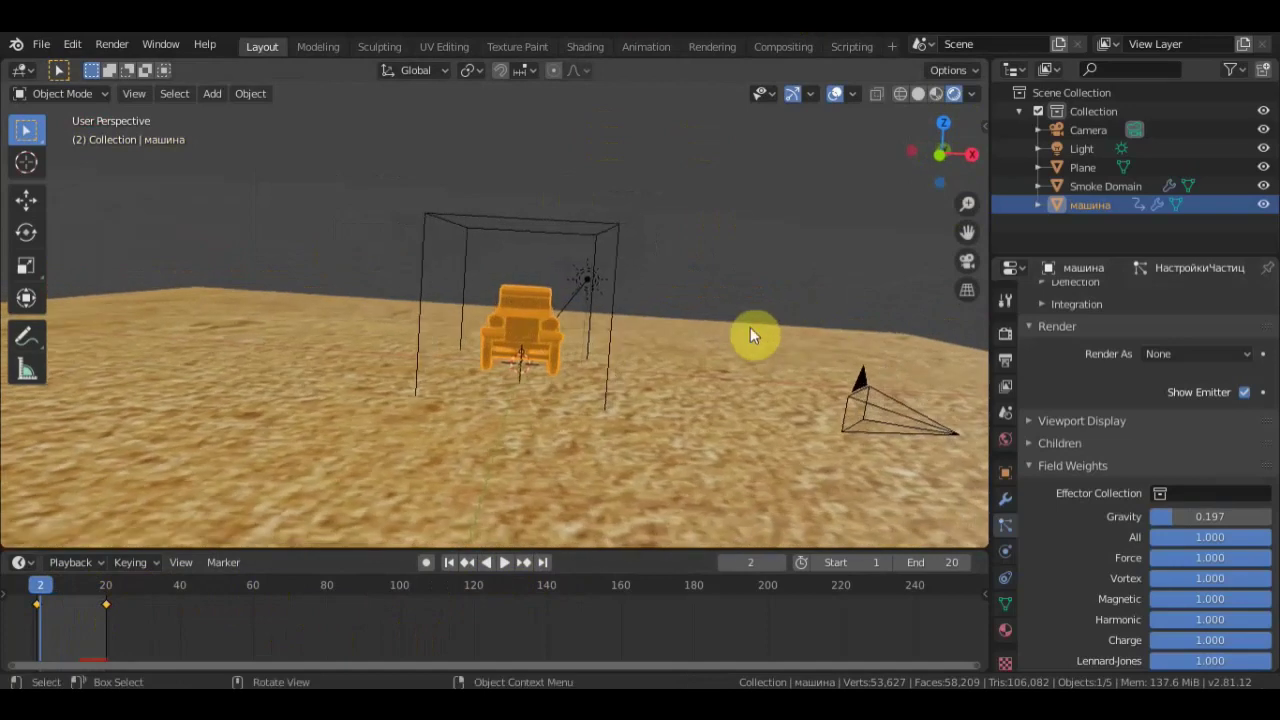
{"action": "scroll", "coordinate": [845, 365], "scroll_direction": "down", "scroll_amount": 2}
{"action": "middle_click_drag", "start_coordinate": [845, 365], "coordinate": [695, 375]}
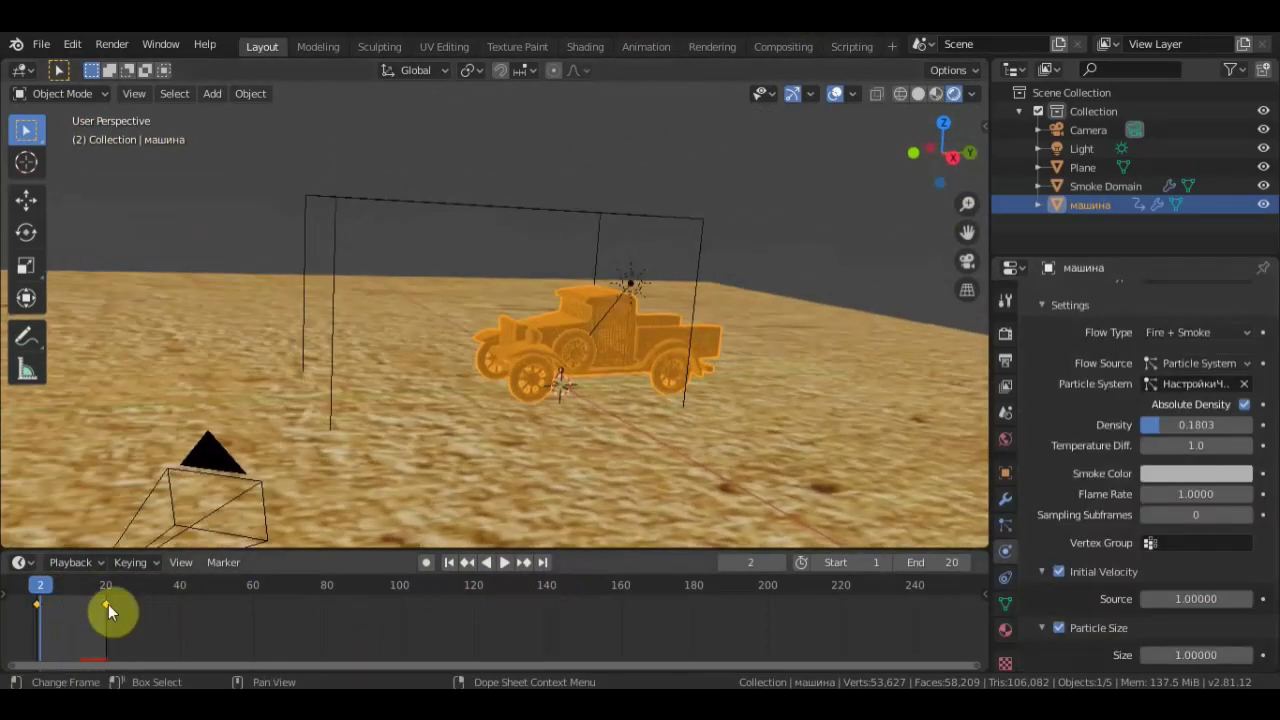
- Extend the animation's end frame to 40
{"action": "left_click", "coordinate": [936, 561]}
{"action": "type", "text": "40"}
{"action": "key", "text": "Return"}
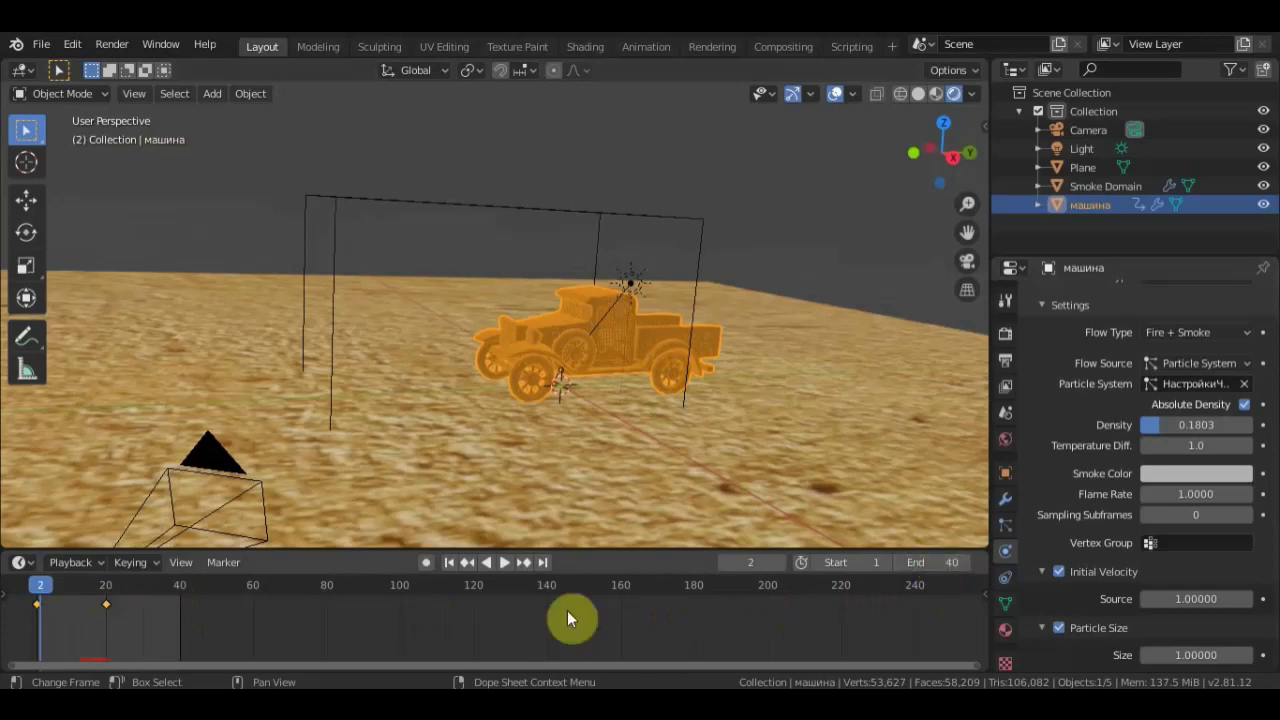
- Play the longer explosion, pause at frame 36, and zoom in on the scattered pieces
{"action": "left_click", "coordinate": [503, 565]}
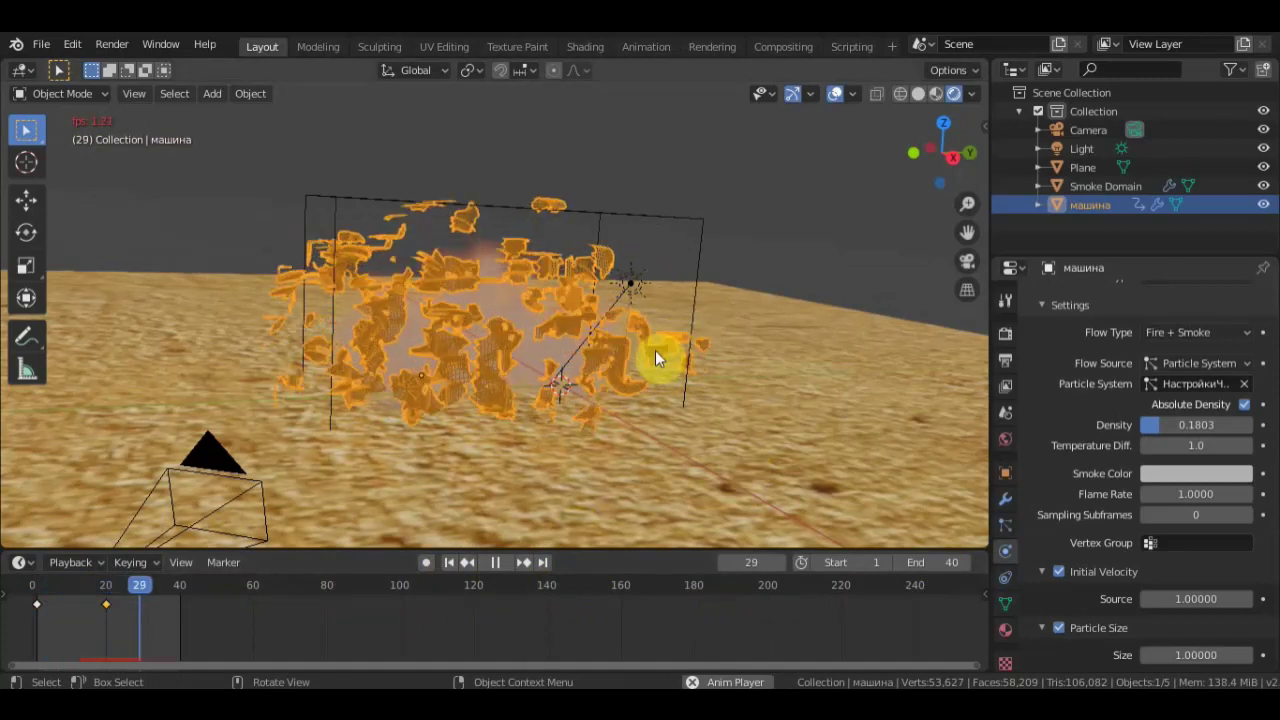
{"action": "scroll", "coordinate": [655, 350], "scroll_direction": "up", "scroll_amount": 2}
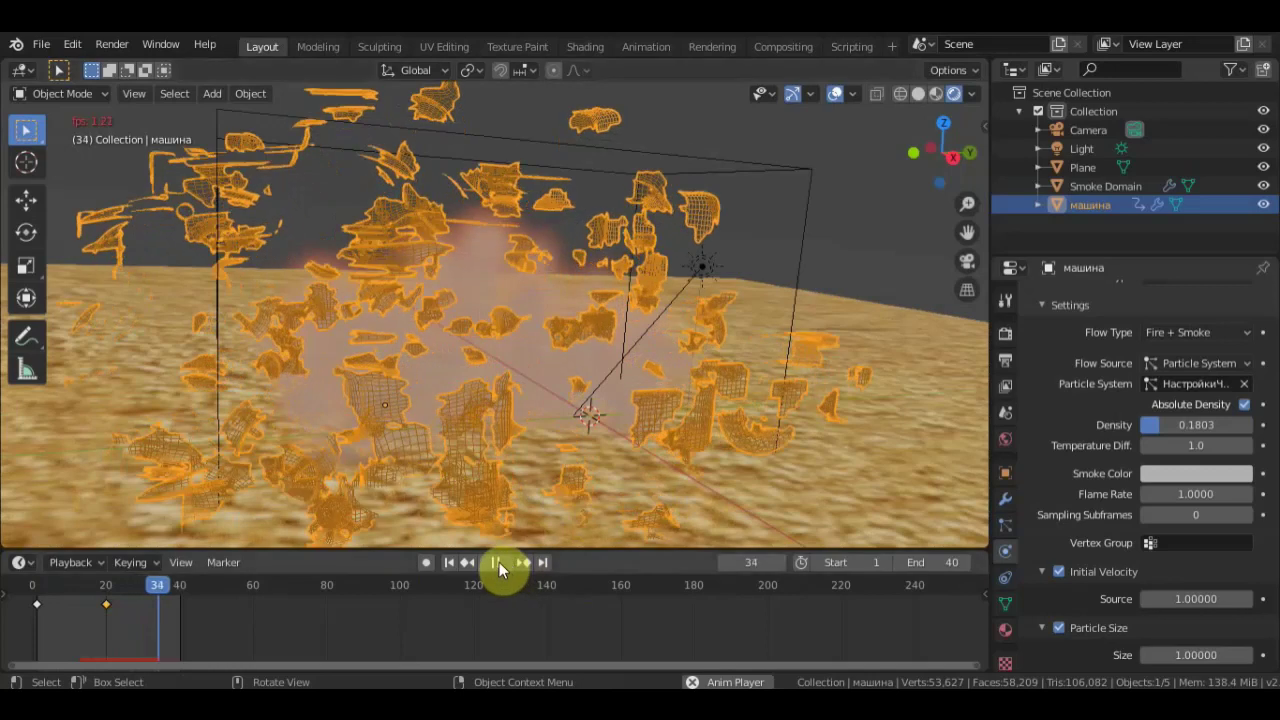
{"action": "left_click", "coordinate": [499, 562]}
{"action": "scroll", "coordinate": [596, 474], "scroll_direction": "down", "scroll_amount": 3}
{"action": "scroll", "coordinate": [587, 478], "scroll_direction": "up", "scroll_amount": 2}
{"action": "scroll", "coordinate": [587, 478], "scroll_direction": "up", "scroll_amount": 2}
{"action": "scroll", "coordinate": [619, 482], "scroll_direction": "up", "scroll_amount": 2}
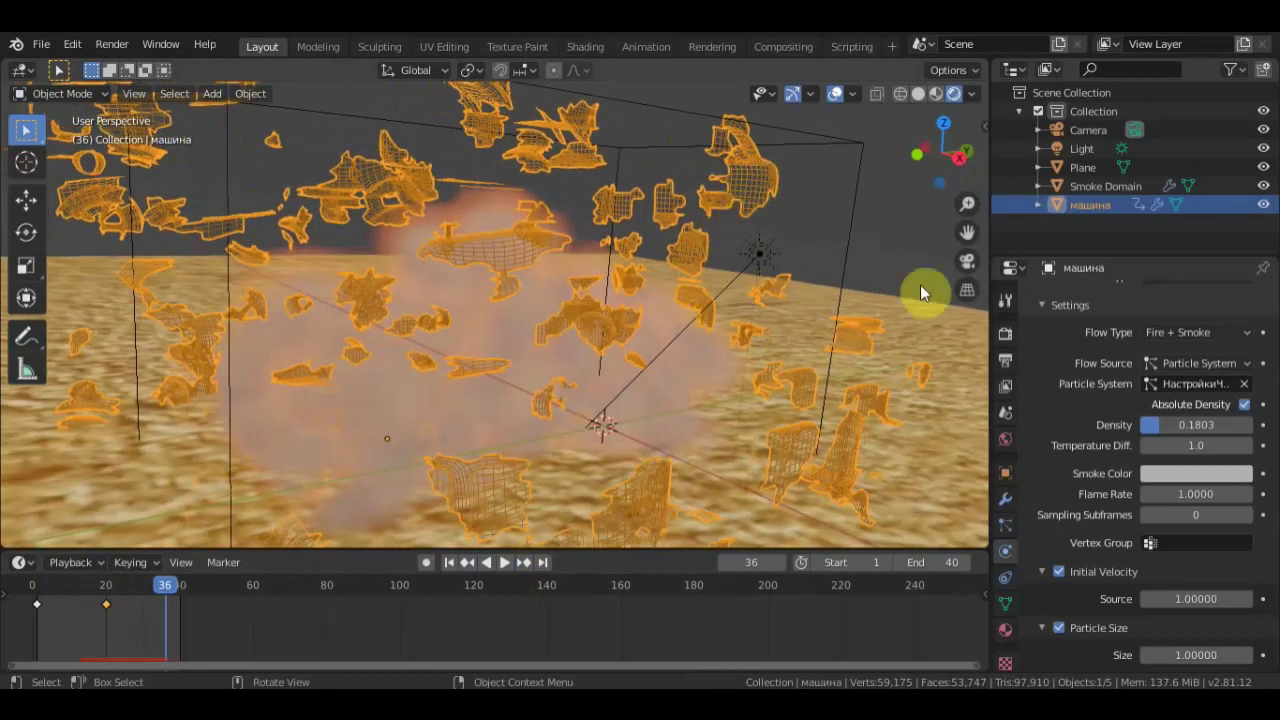
- Add a Solidify modifier to the explosion pieces with Thickness 0.02 m
{"action": "left_click", "coordinate": [1005, 498]}
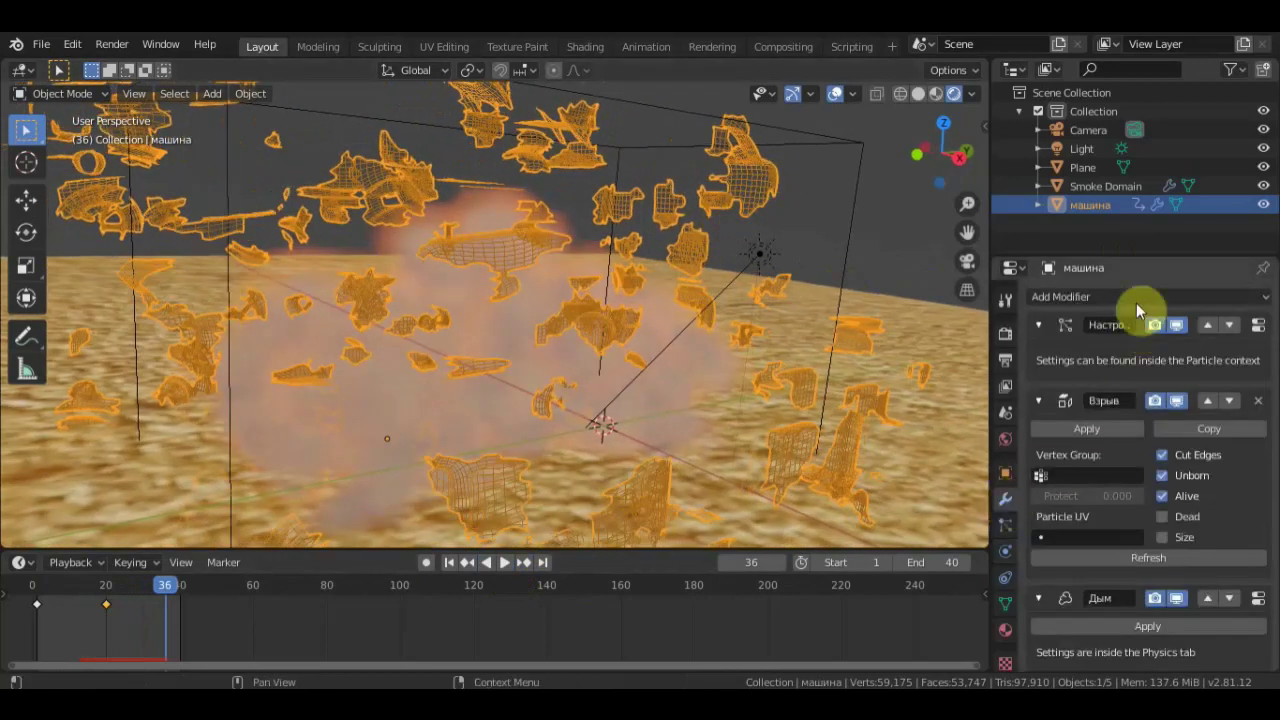
{"action": "left_click", "coordinate": [1133, 296]}
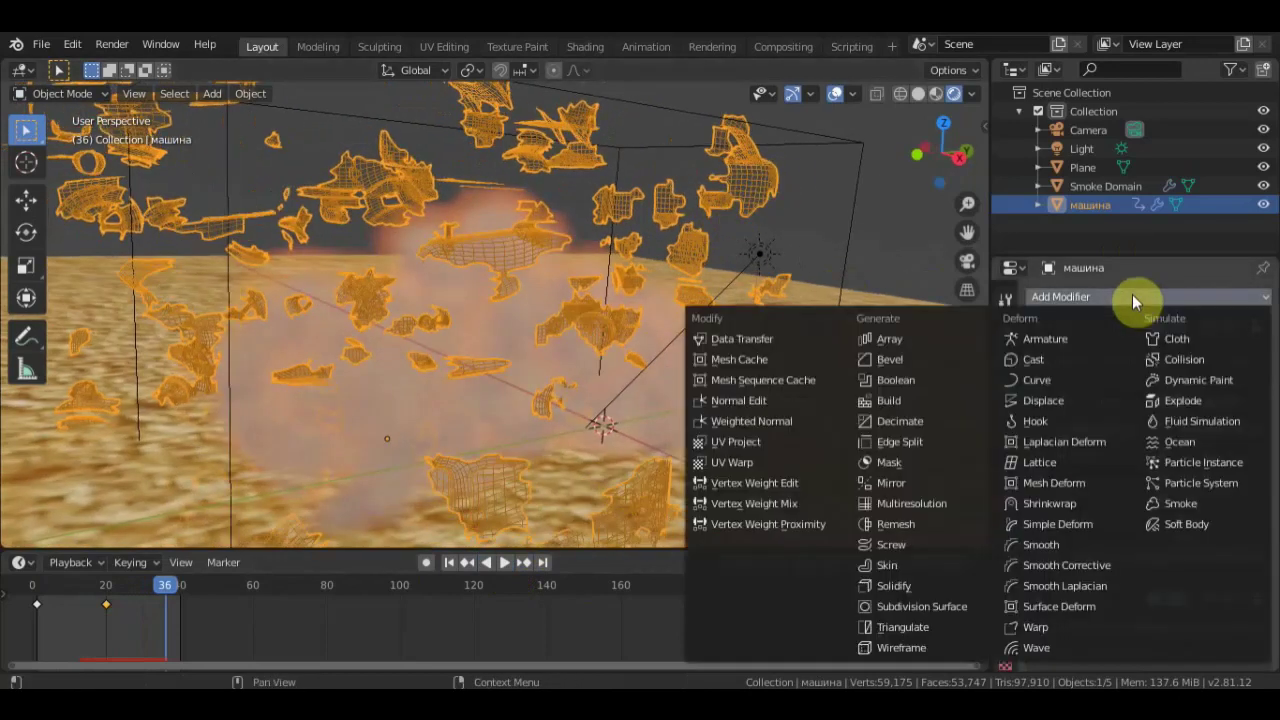
{"action": "left_click", "coordinate": [904, 586]}
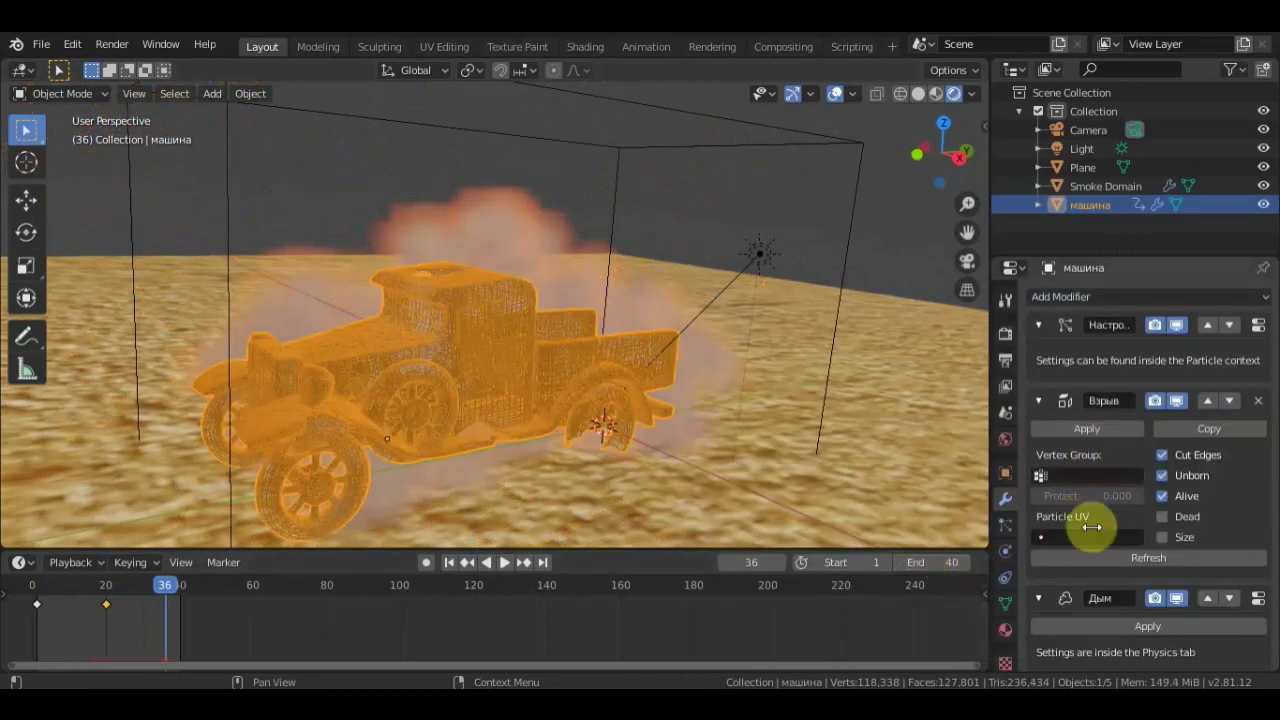
{"action": "scroll", "coordinate": [1084, 553], "scroll_direction": "down", "scroll_amount": 4}
{"action": "scroll", "coordinate": [1106, 550], "scroll_direction": "down", "scroll_amount": 3}
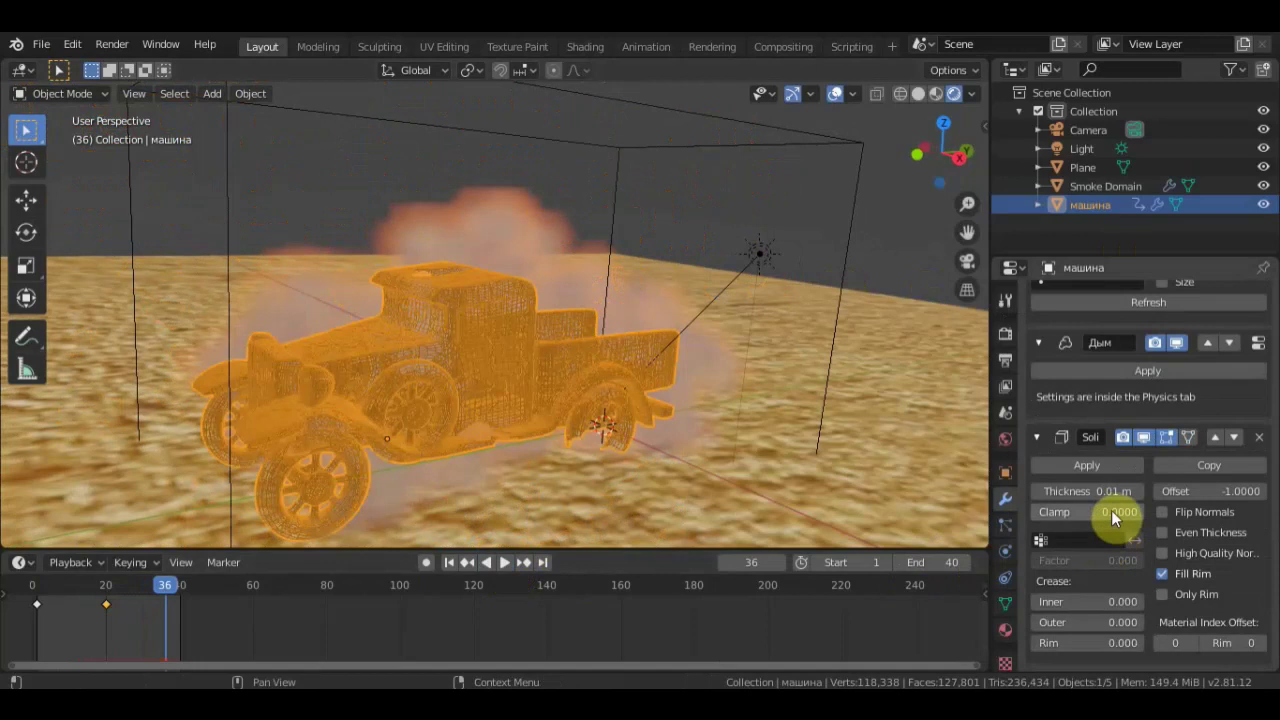
{"action": "left_click", "coordinate": [1137, 491]}
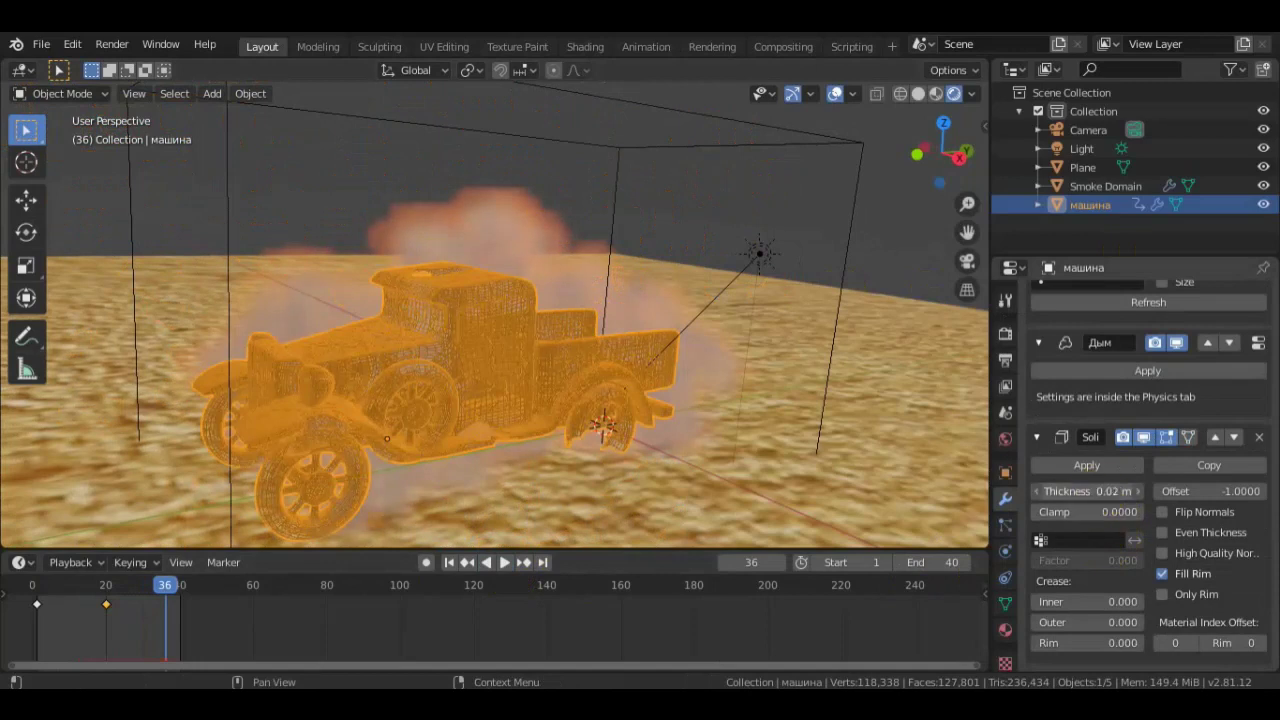
{"action": "scroll", "coordinate": [1171, 337], "scroll_direction": "up", "scroll_amount": 2}
{"action": "scroll", "coordinate": [1175, 294], "scroll_direction": "up", "scroll_amount": 5}
- Add an Edge Split modifier to the truck and replay the explosion
{"action": "left_click", "coordinate": [1143, 292]}
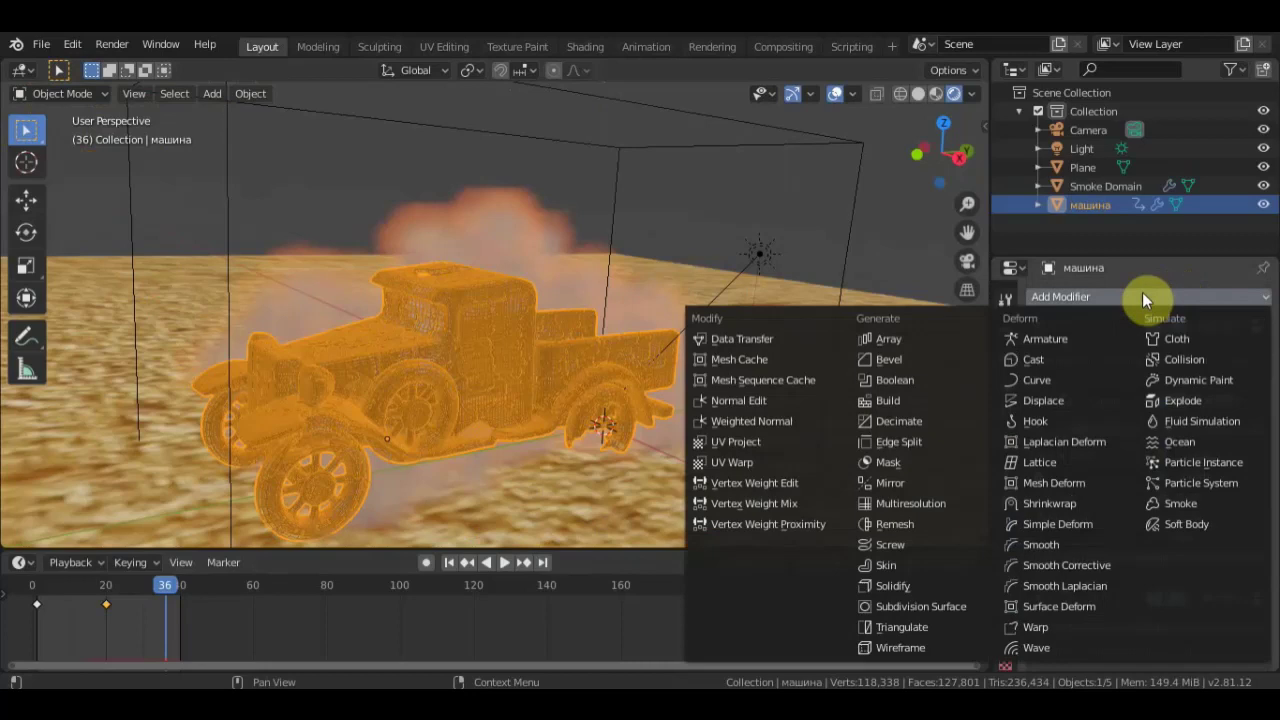
{"action": "left_click", "coordinate": [930, 445]}
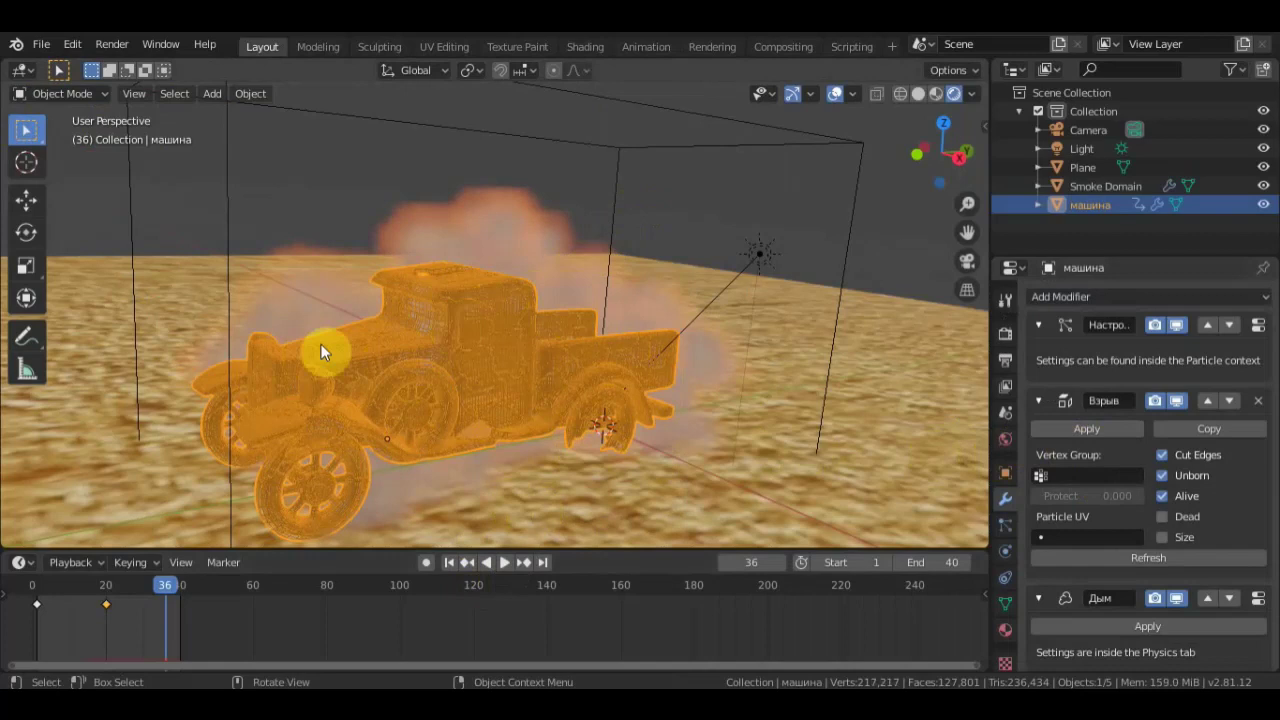
{"action": "left_click", "coordinate": [501, 566]}
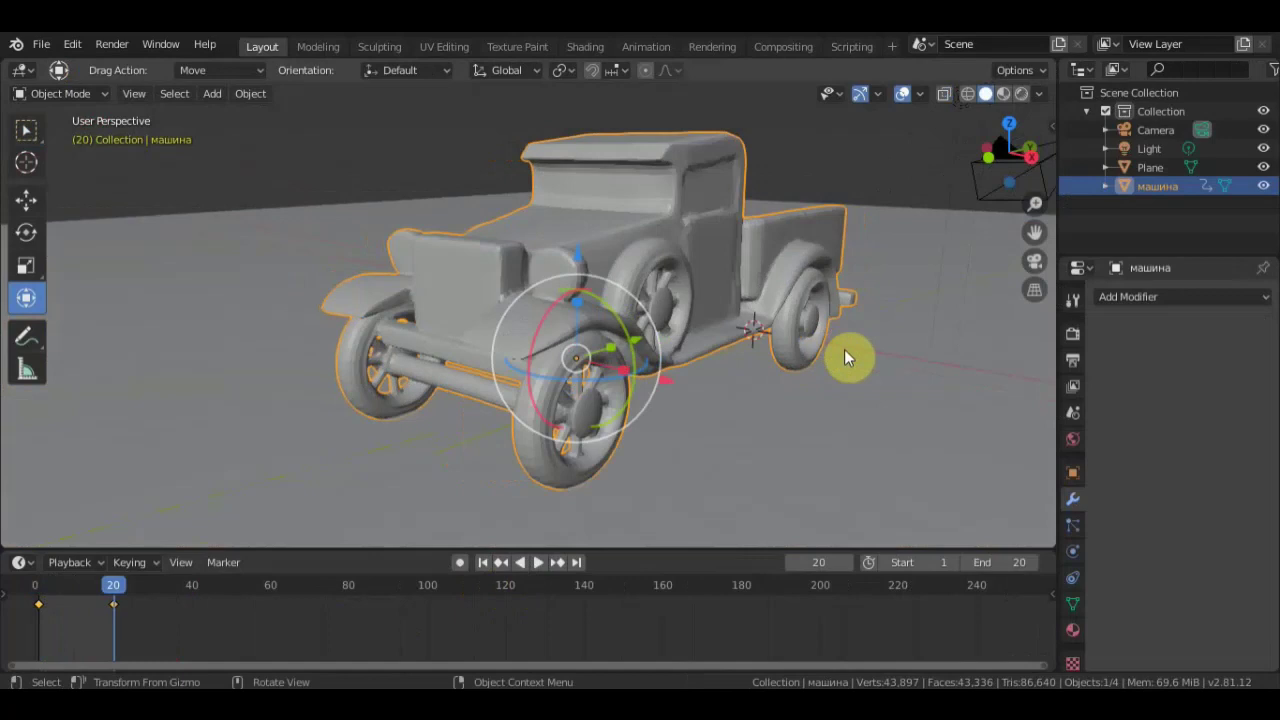
- Zoom out on the grey truck, choose Select Box, and bring up the Object menu's Quick Effects
{"action": "scroll", "coordinate": [776, 366], "scroll_direction": "down", "scroll_amount": 2}
{"action": "scroll", "coordinate": [776, 366], "scroll_direction": "down", "scroll_amount": 2}
{"action": "scroll", "coordinate": [768, 362], "scroll_direction": "down", "scroll_amount": 2}
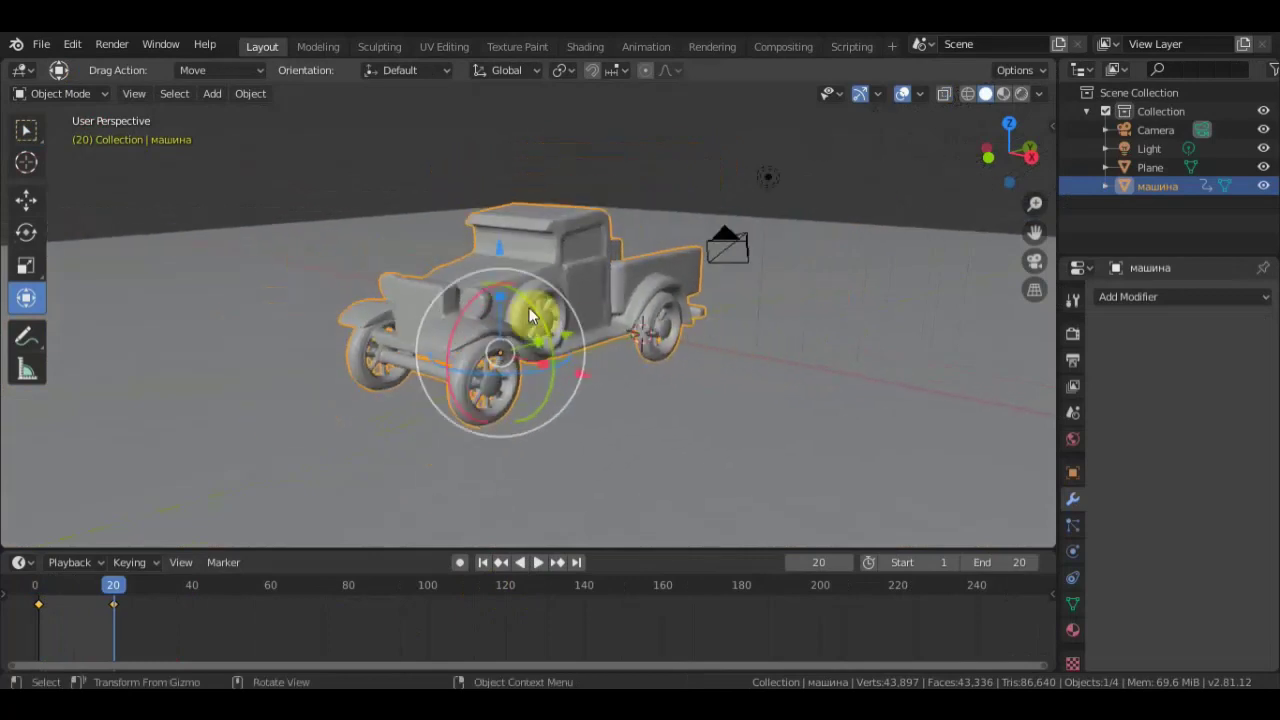
{"action": "left_click", "coordinate": [25, 131]}
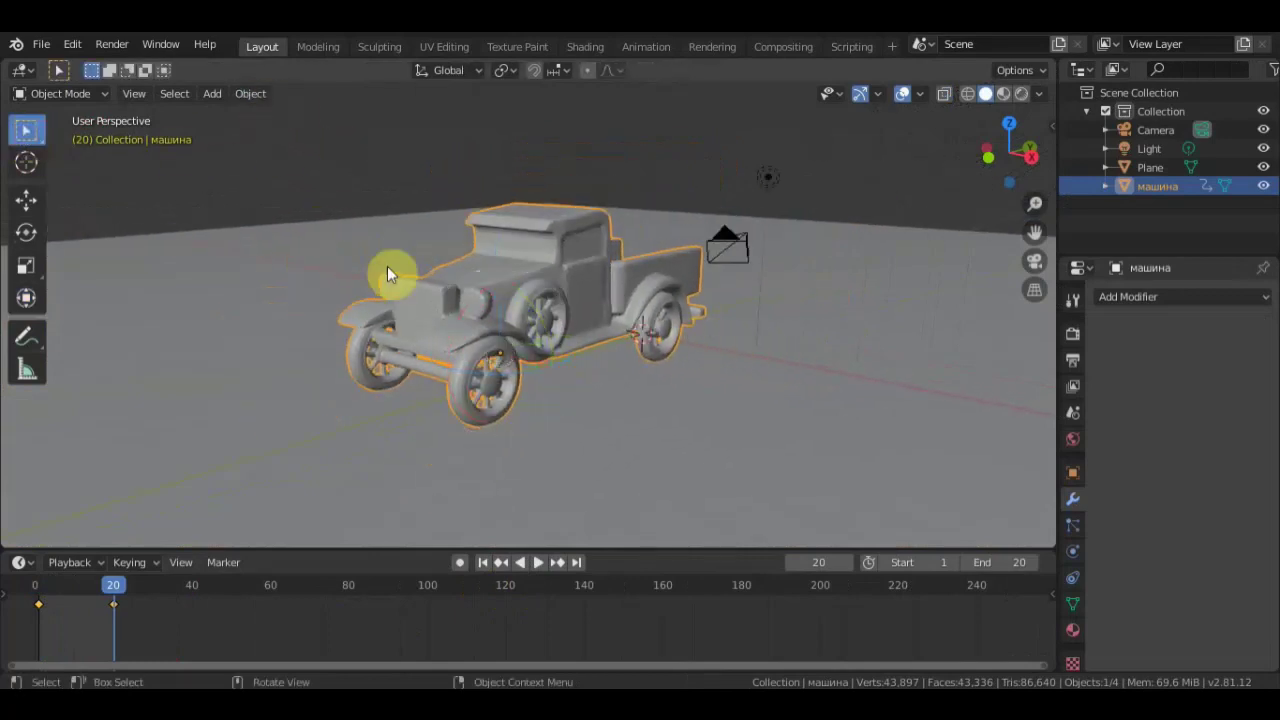
{"action": "left_click", "coordinate": [244, 95]}
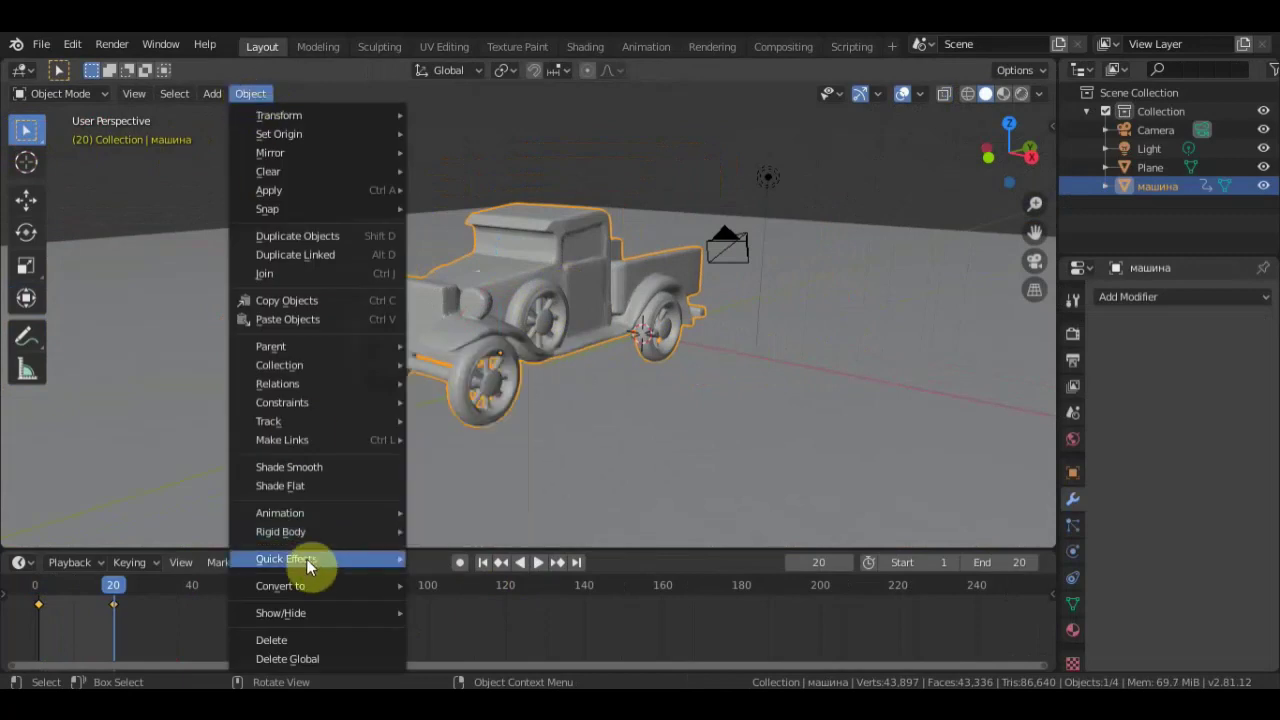
{"action": "mouse_move", "coordinate": [286, 559]}
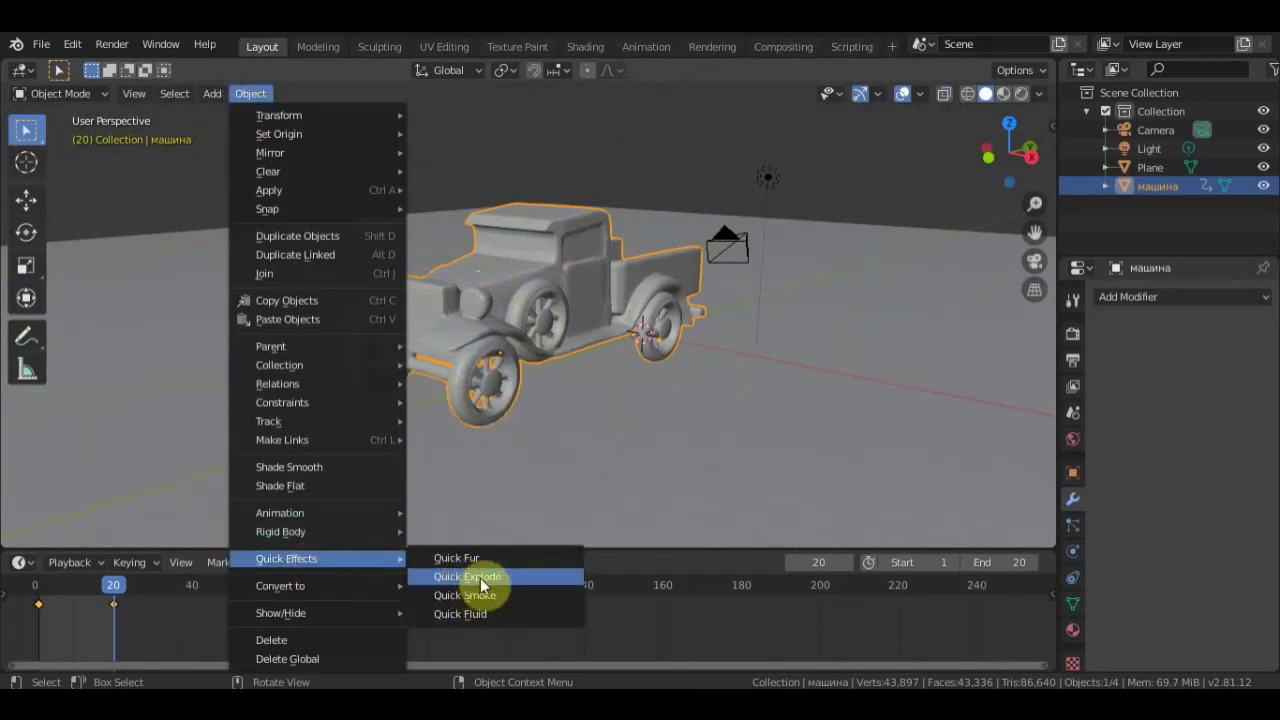
- Apply Quick Explode to the grey truck and play the explosion from the start
{"action": "key", "text": "Return"}
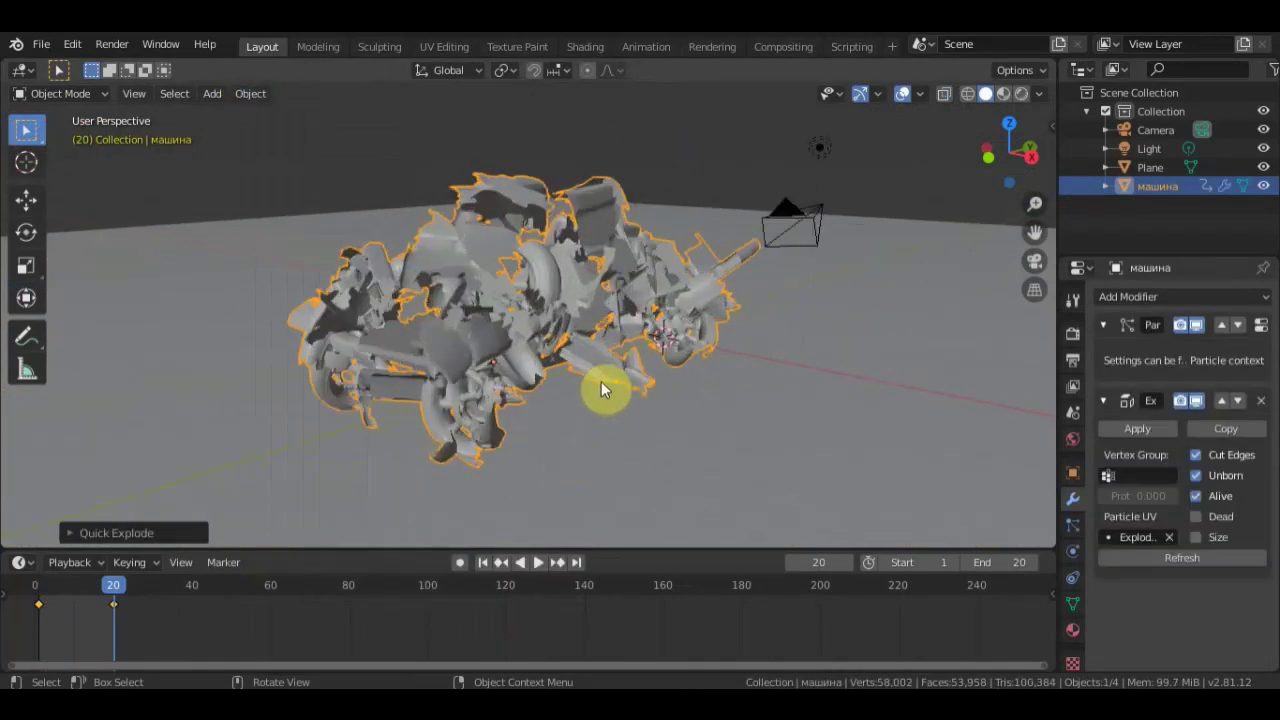
{"action": "left_click", "coordinate": [538, 562]}
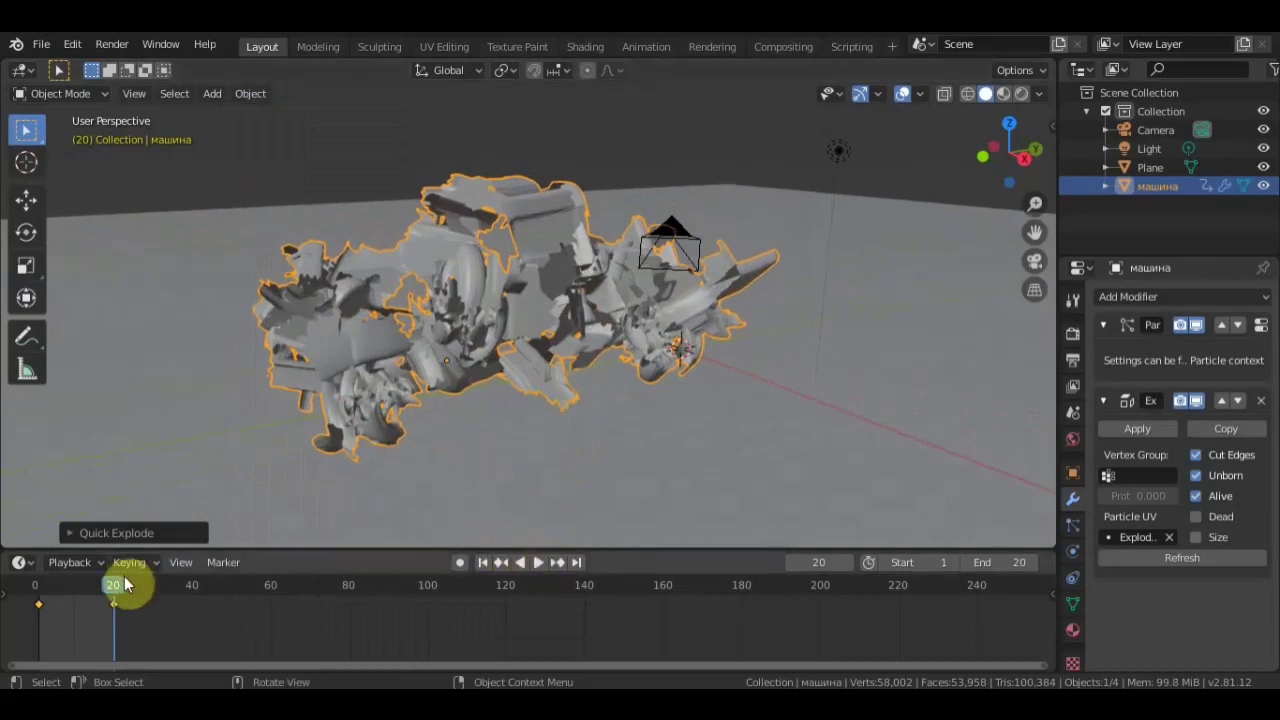
{"action": "left_click", "coordinate": [35, 592]}
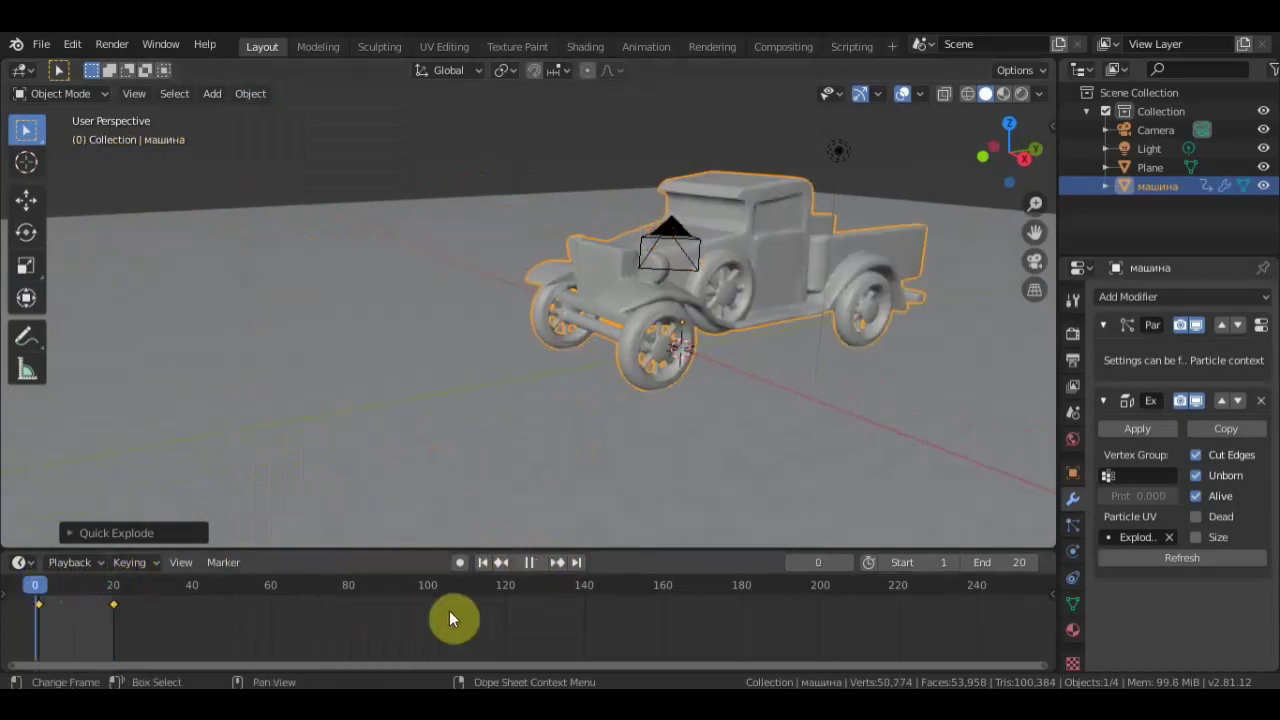
{"action": "left_click", "coordinate": [540, 562]}
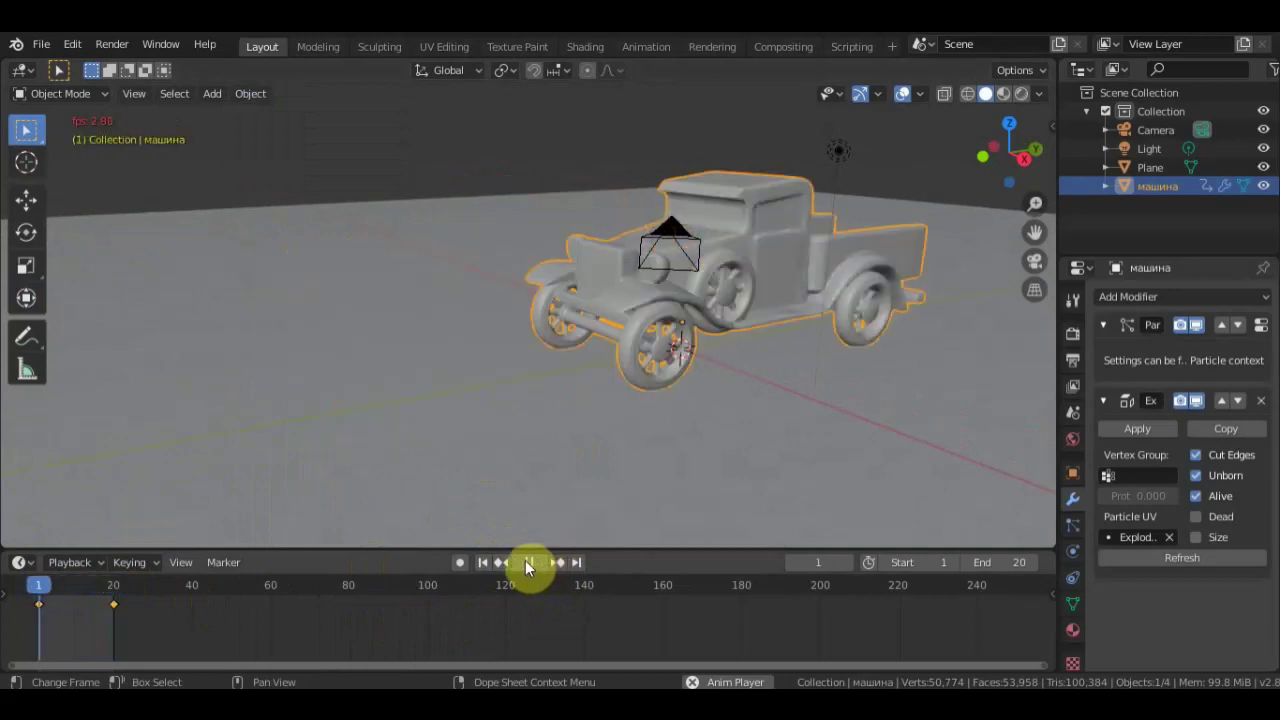
- Extend the animation end frame to 50, replay, and inspect the shattered truck at frame 25
{"action": "left_click", "coordinate": [528, 566]}
{"action": "left_click", "coordinate": [1006, 561]}
{"action": "type", "text": "50"}
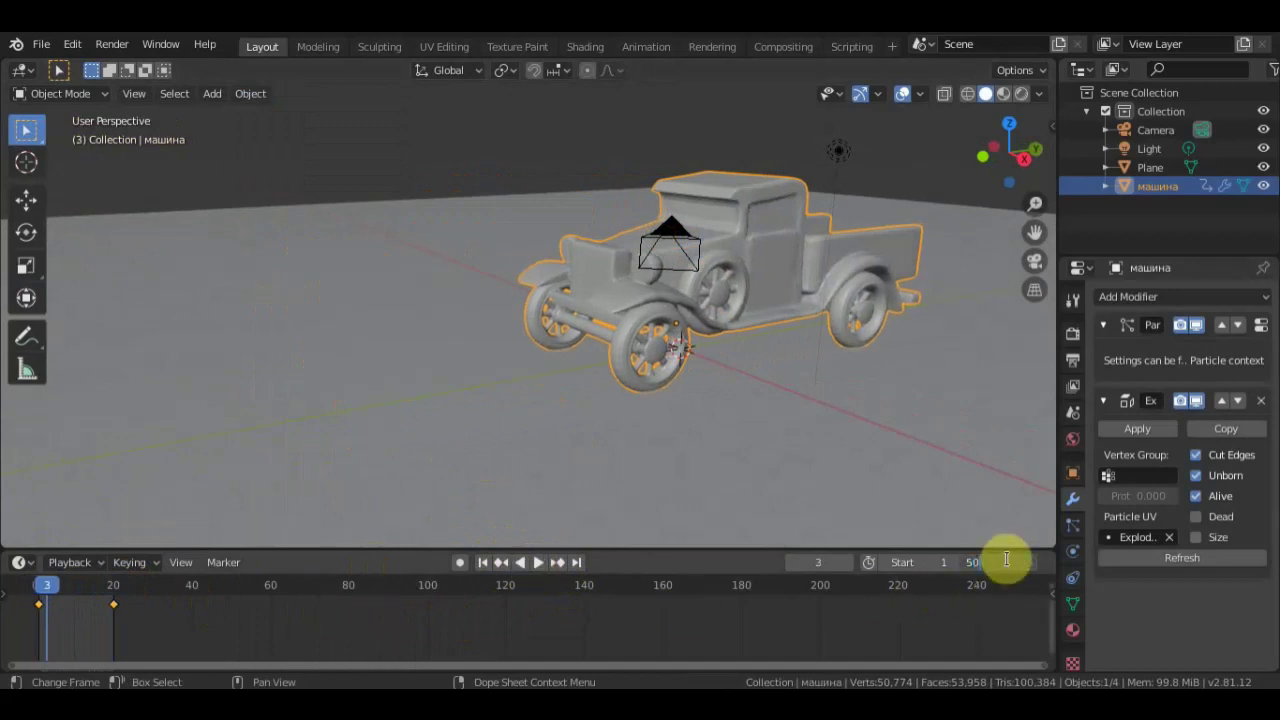
{"action": "key", "text": "Return"}
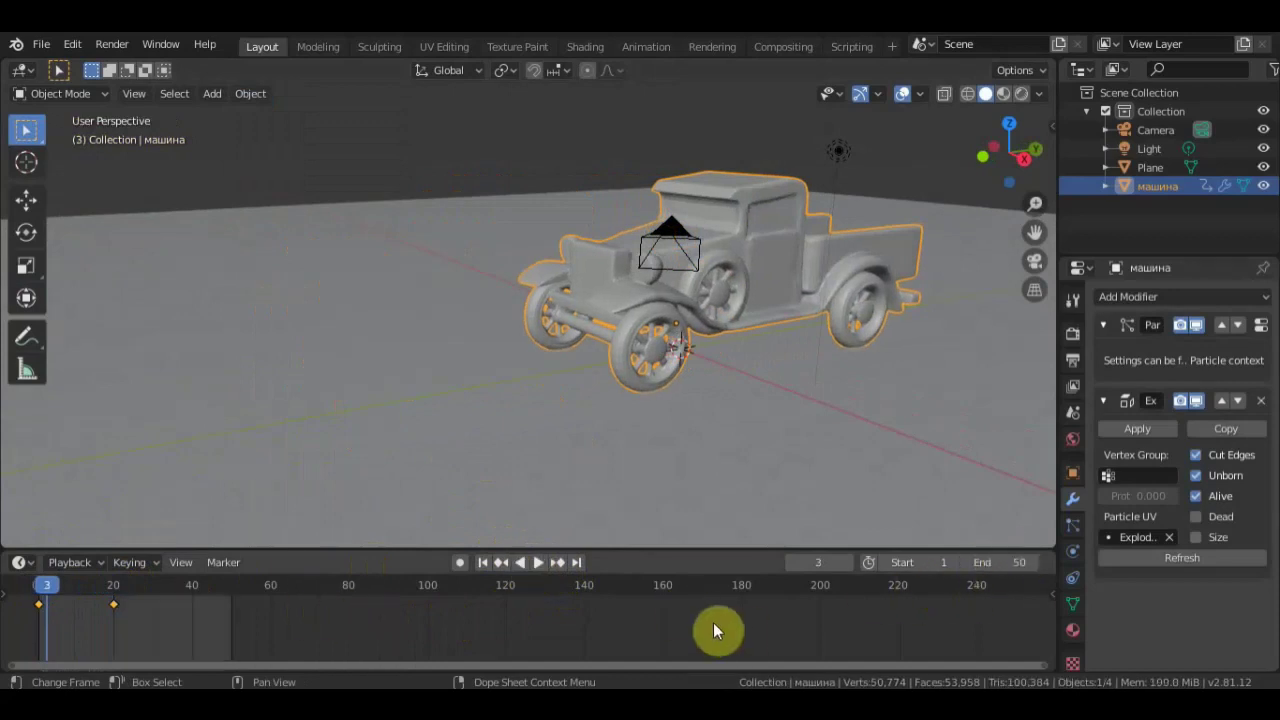
{"action": "left_click", "coordinate": [538, 562]}
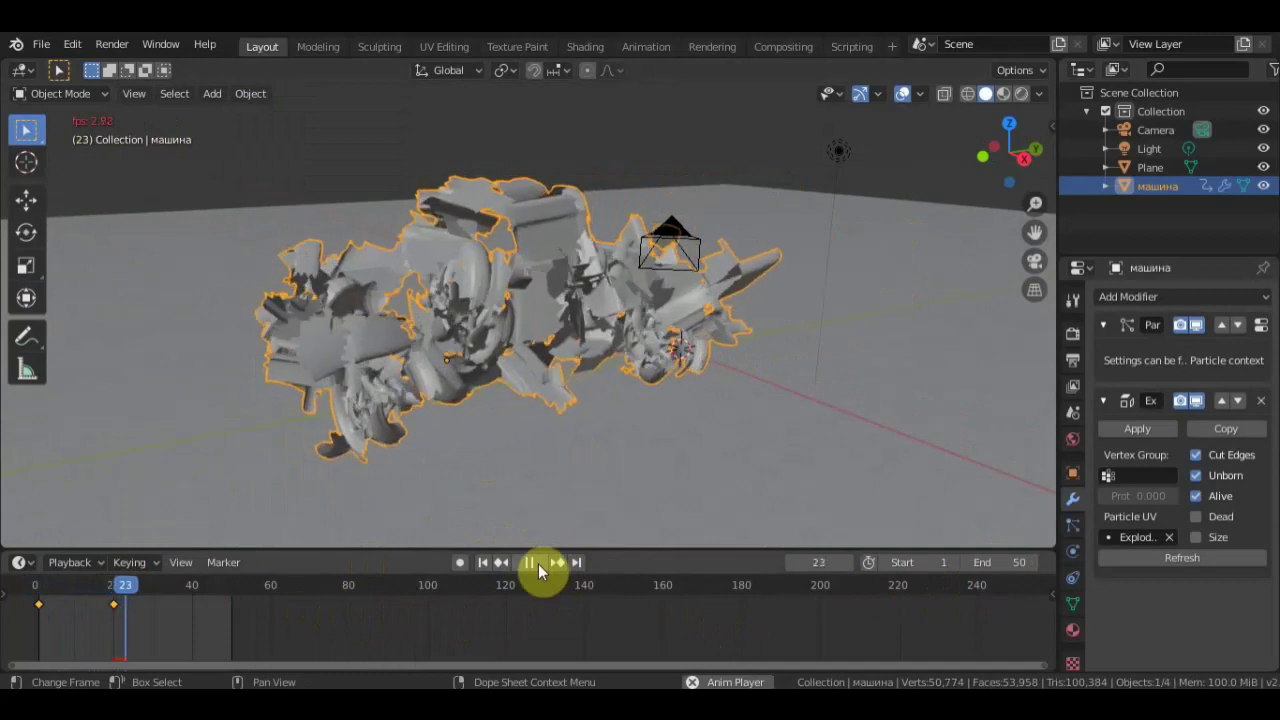
{"action": "left_click", "coordinate": [538, 564]}
{"action": "mouse_move", "coordinate": [529, 364]}
{"action": "middle_mouse_down"}
{"action": "mouse_move", "coordinate": [648, 357]}
{"action": "mouse_move", "coordinate": [537, 346]}
{"action": "middle_mouse_up"}
{"action": "scroll", "coordinate": [571, 348], "scroll_direction": "up", "scroll_amount": 3}
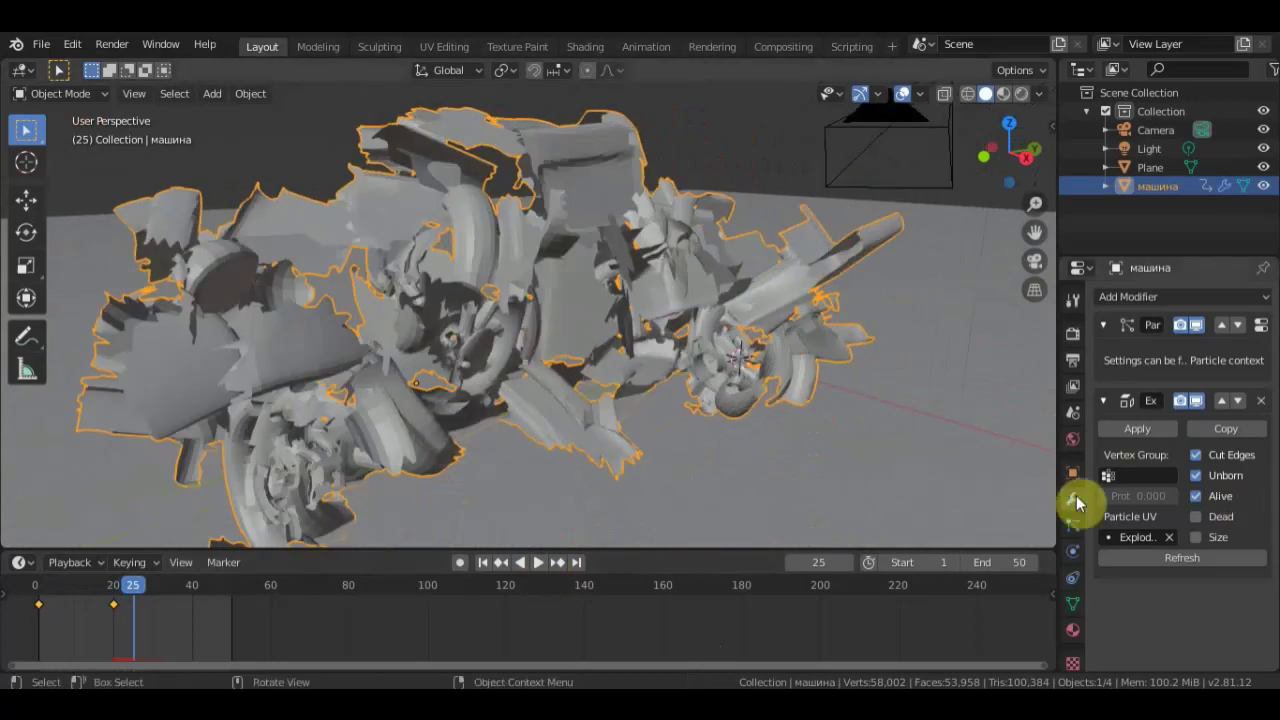
{"action": "left_click", "coordinate": [1074, 560]}
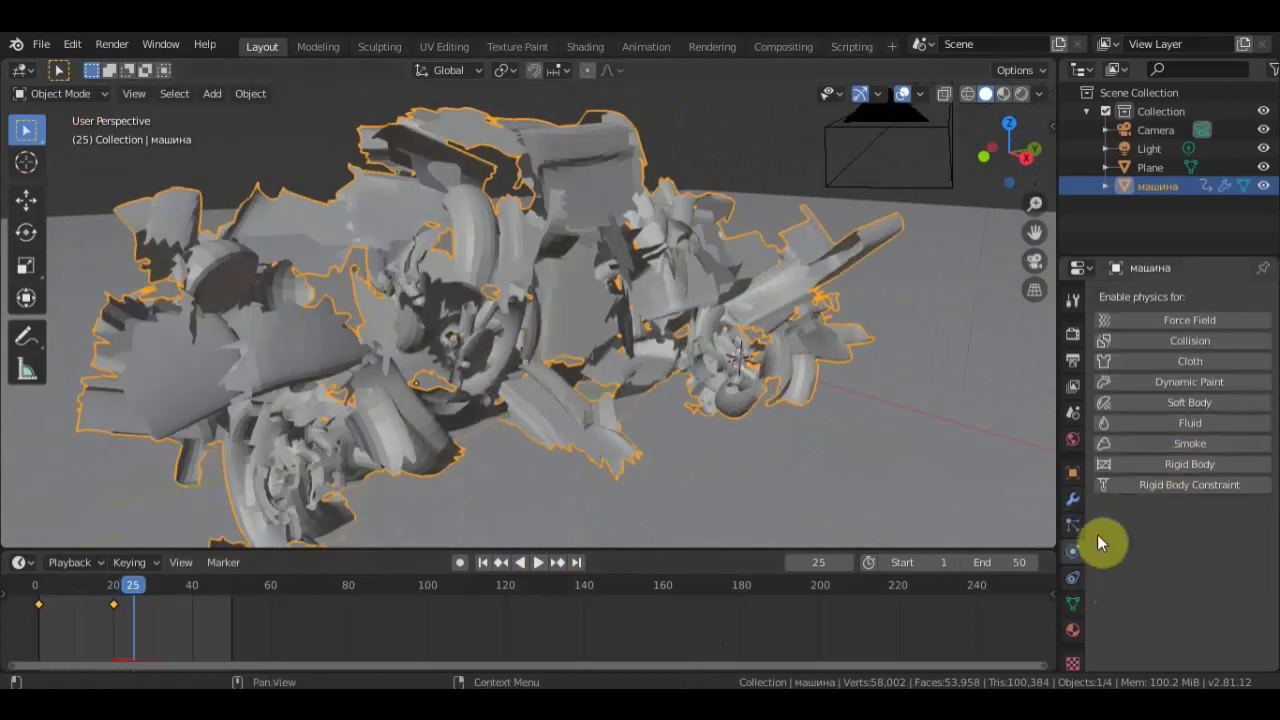
- Enable Rotation on the truck's particle system and expand its Viewport Display panel
{"action": "left_click", "coordinate": [1073, 525]}
{"action": "scroll", "coordinate": [1211, 520], "scroll_direction": "down", "scroll_amount": 1}
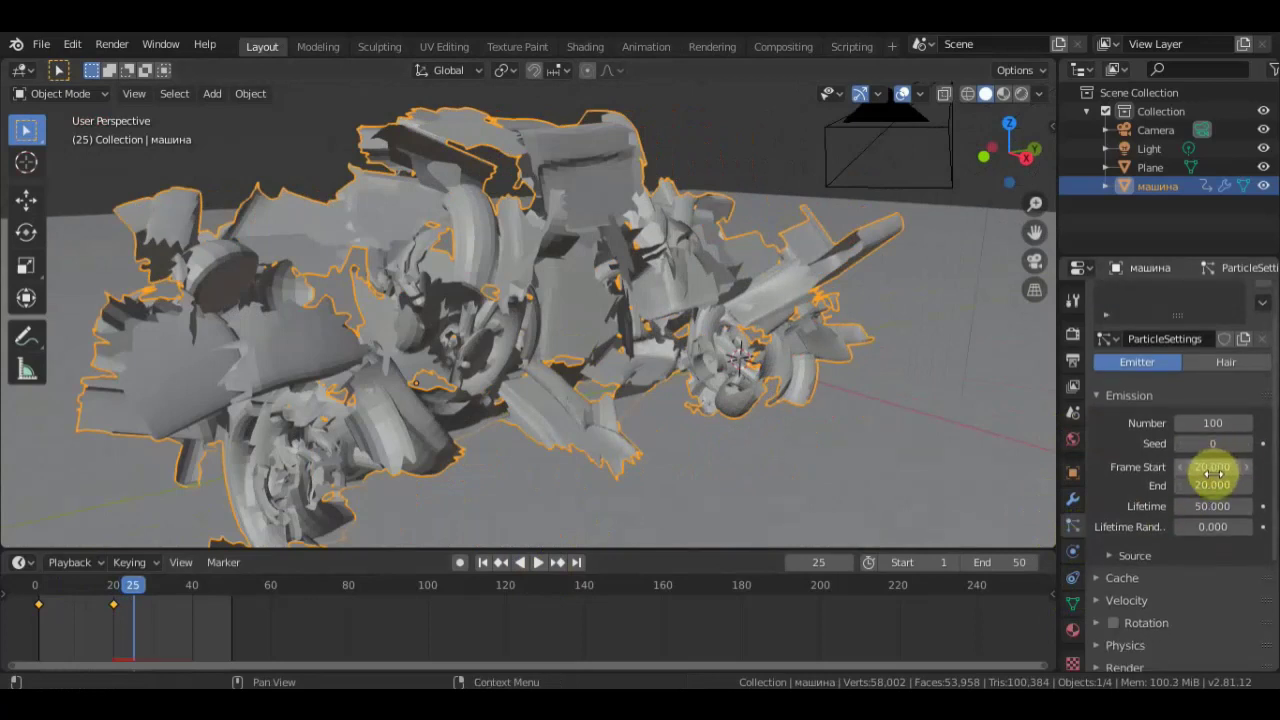
{"action": "scroll", "coordinate": [1160, 548], "scroll_direction": "down", "scroll_amount": 2}
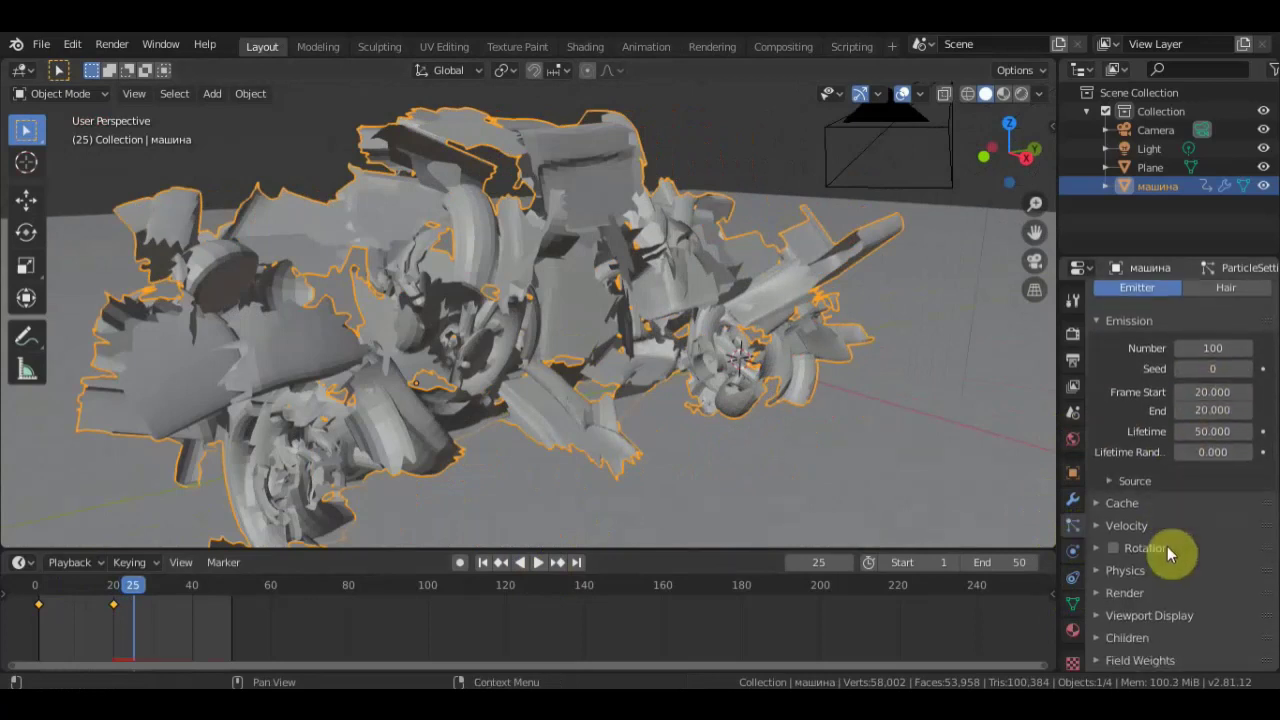
{"action": "left_click", "coordinate": [1113, 548]}
{"action": "scroll", "coordinate": [1120, 540], "scroll_direction": "down", "scroll_amount": 1}
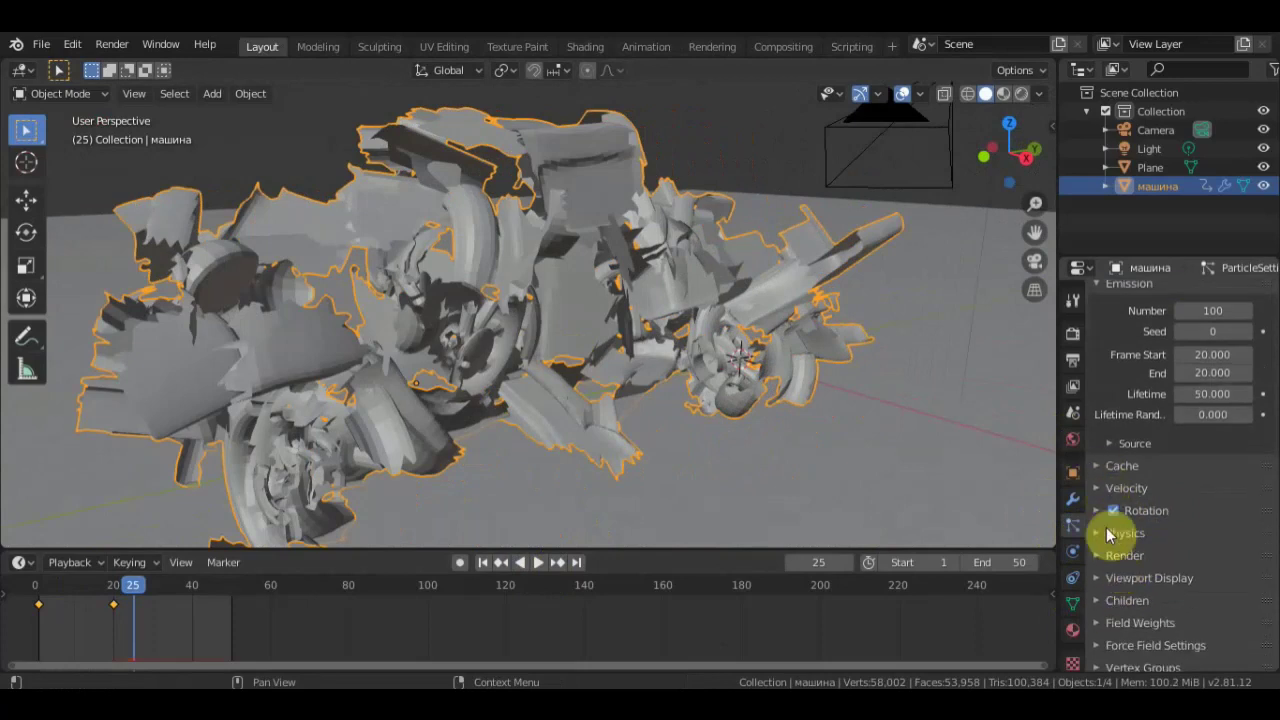
{"action": "scroll", "coordinate": [1120, 608], "scroll_direction": "down", "scroll_amount": 1}
{"action": "left_click", "coordinate": [1108, 528]}
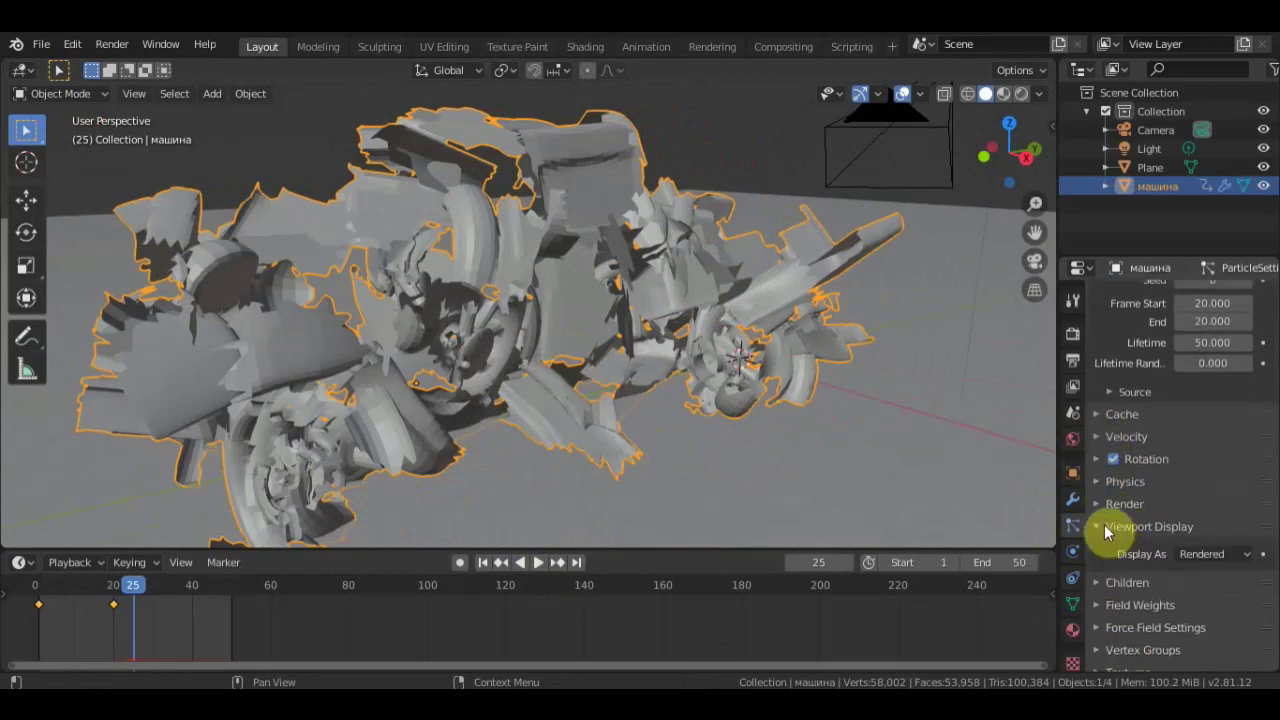